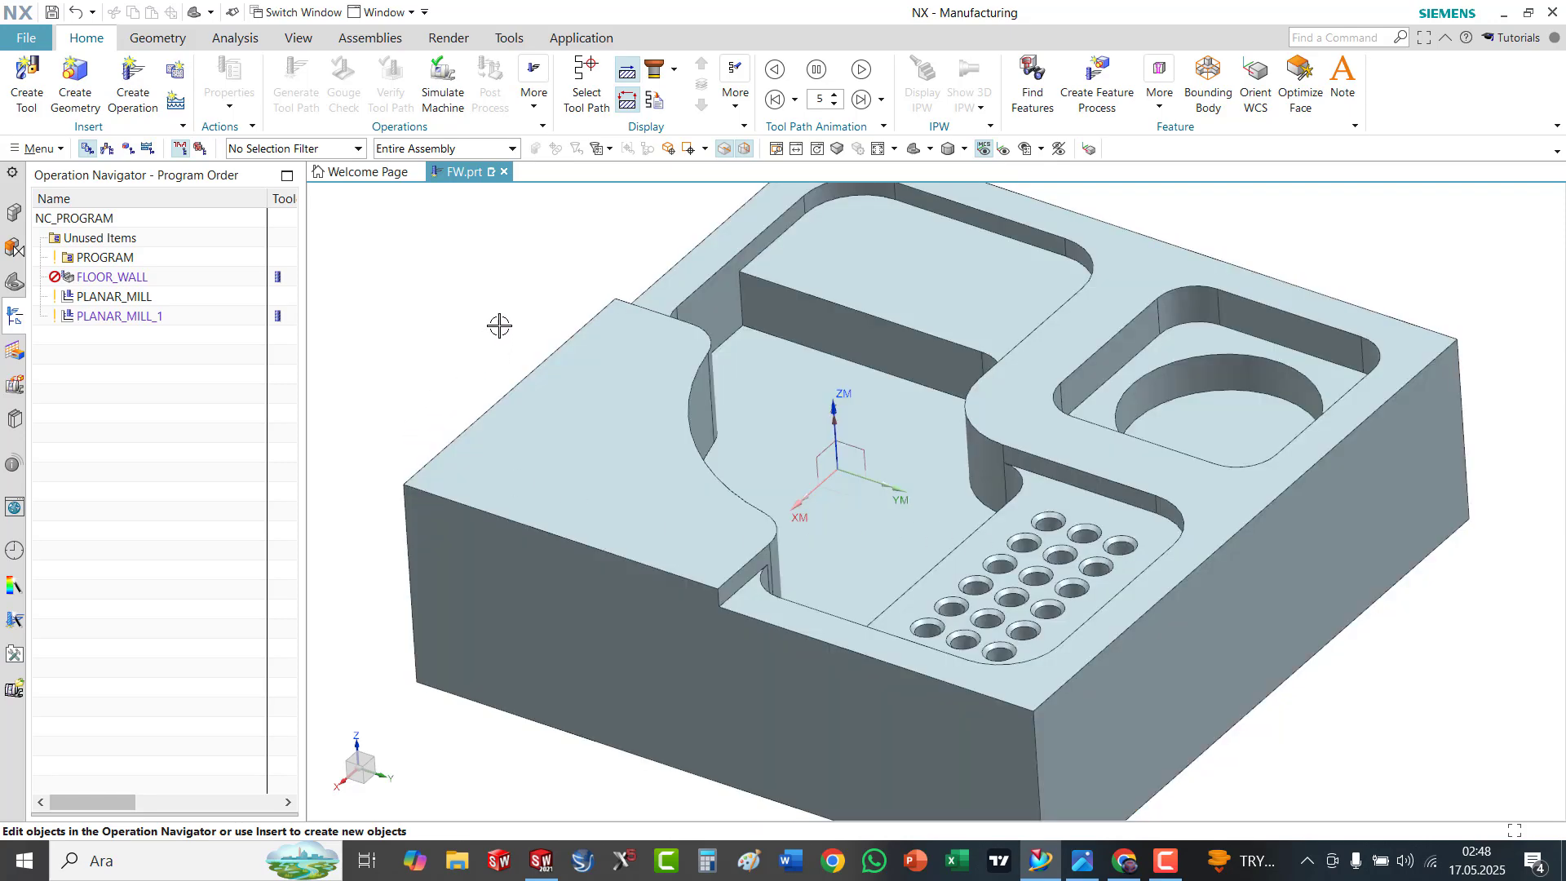
{"action": "middle_click_drag", "start_coordinate": [499, 326], "coordinate": [524, 310]}
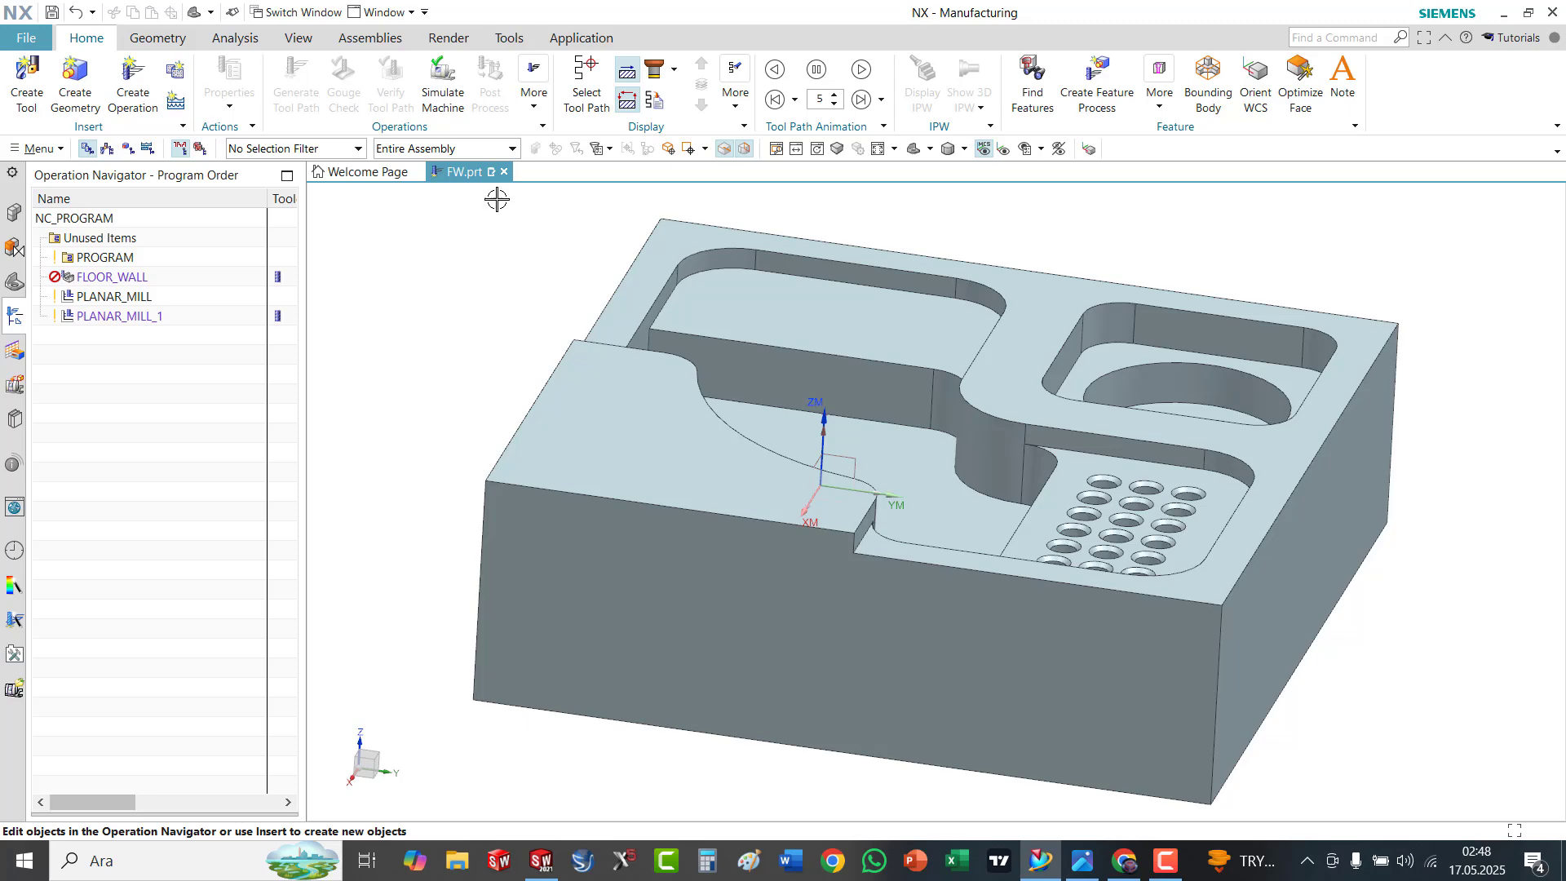
{"action": "middle_click_drag", "start_coordinate": [790, 263], "coordinate": [788, 276]}
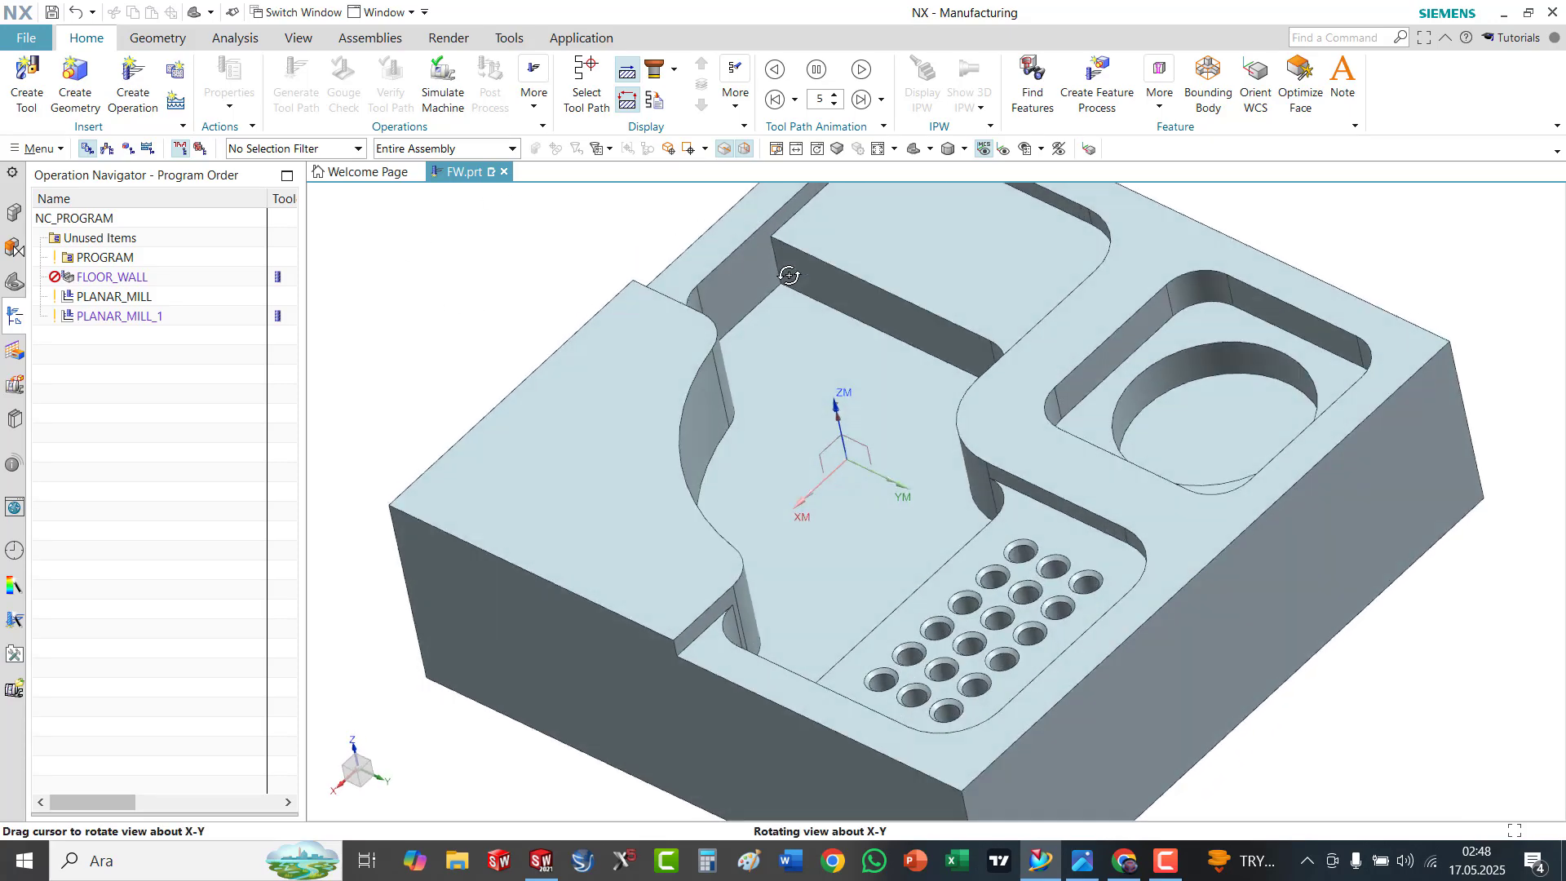
{"action": "scroll", "coordinate": [831, 230], "scroll_direction": "up", "scroll_amount": 5}
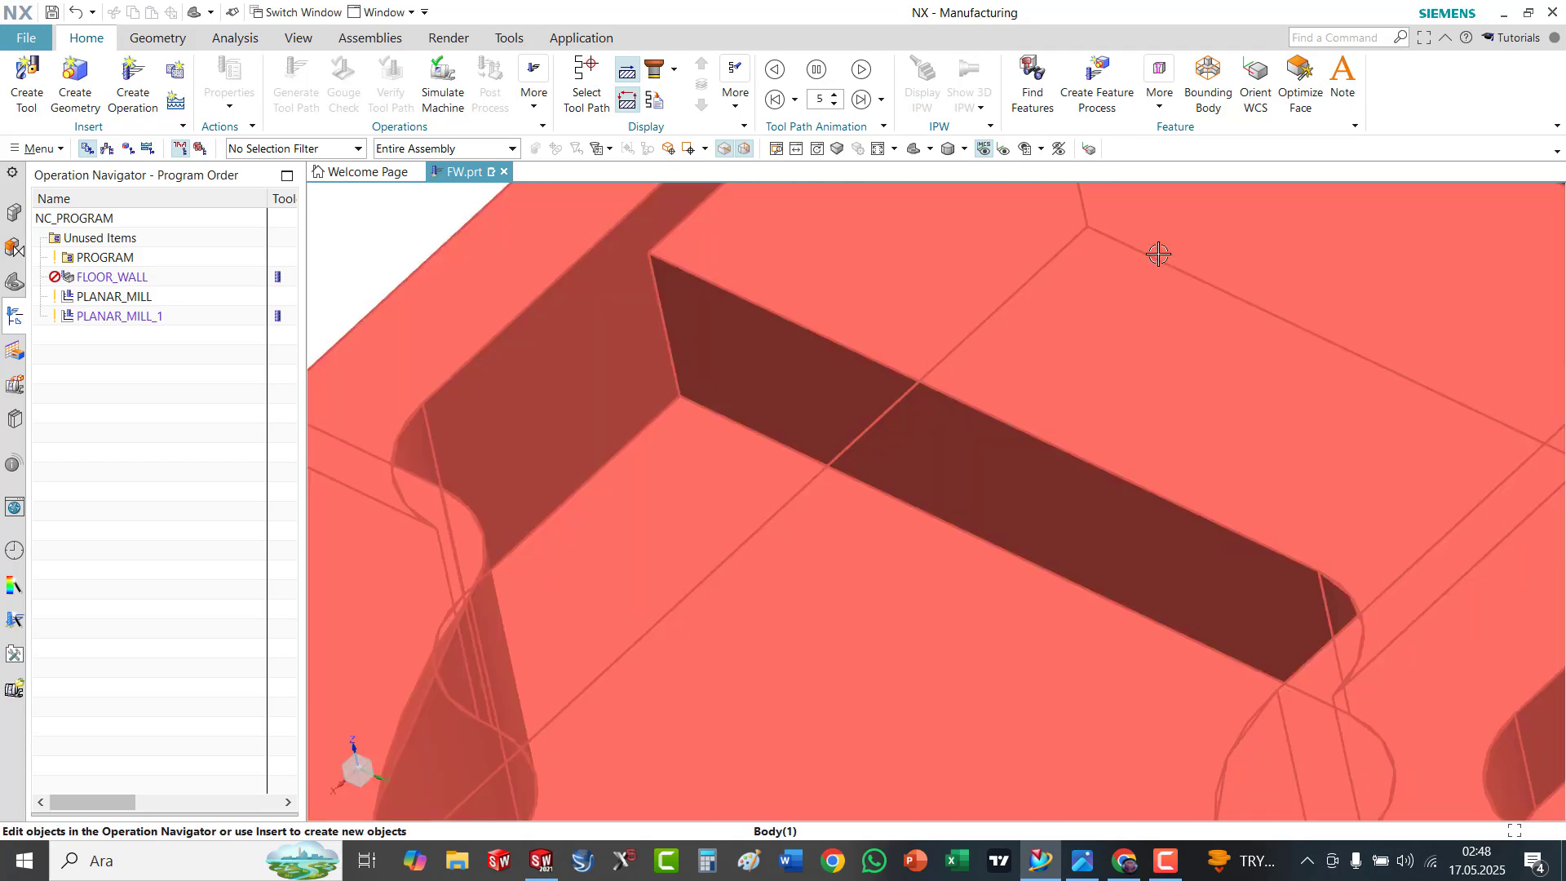
{"action": "scroll", "coordinate": [808, 310], "scroll_direction": "down", "scroll_amount": 3}
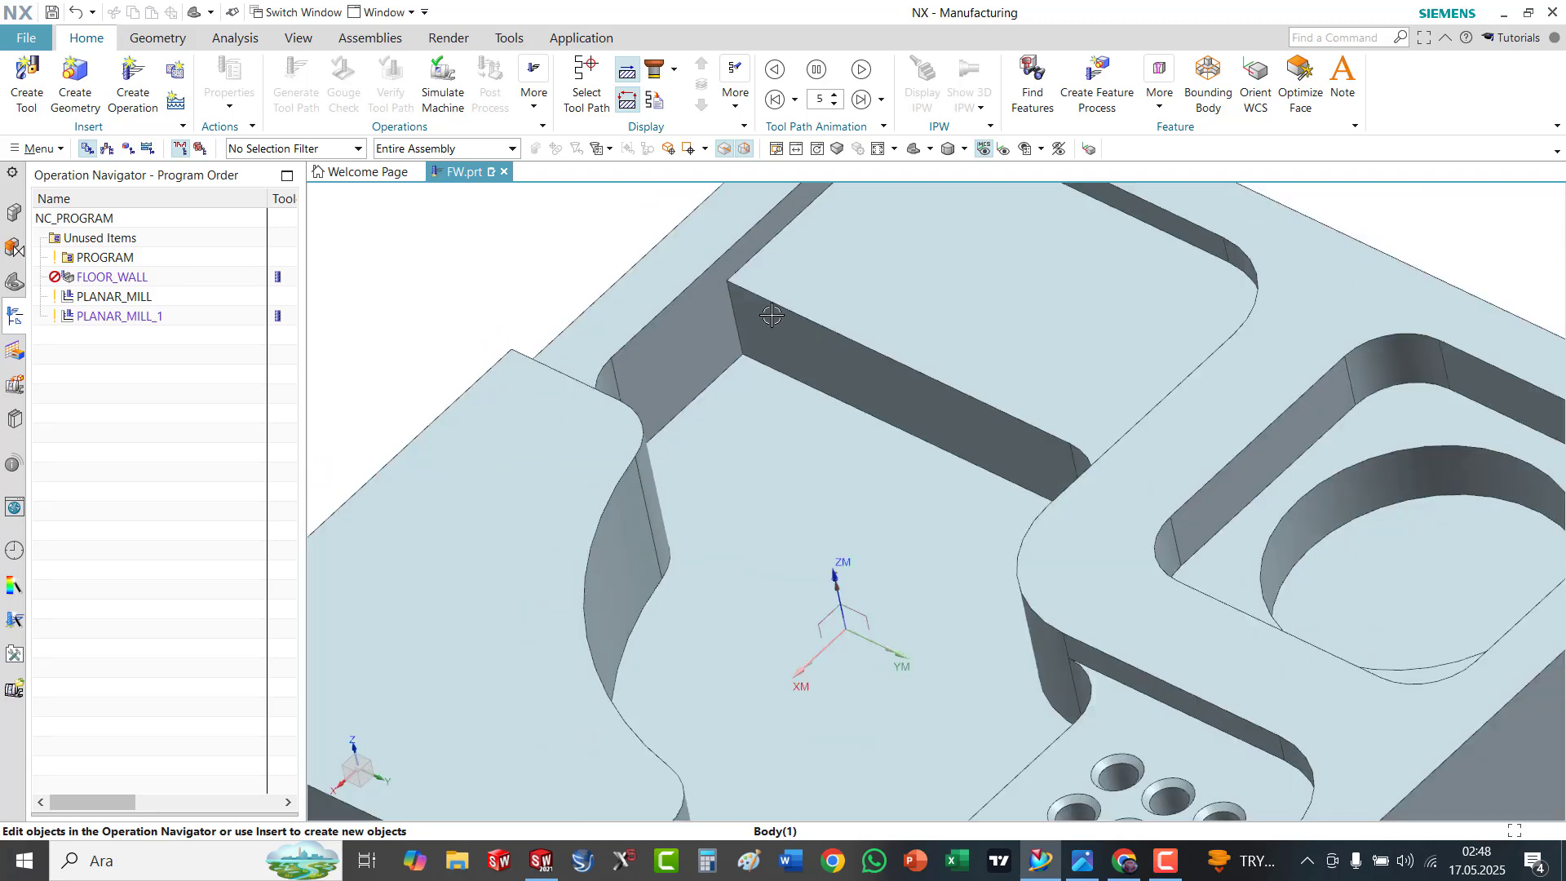
{"action": "left_click", "coordinate": [540, 261]}
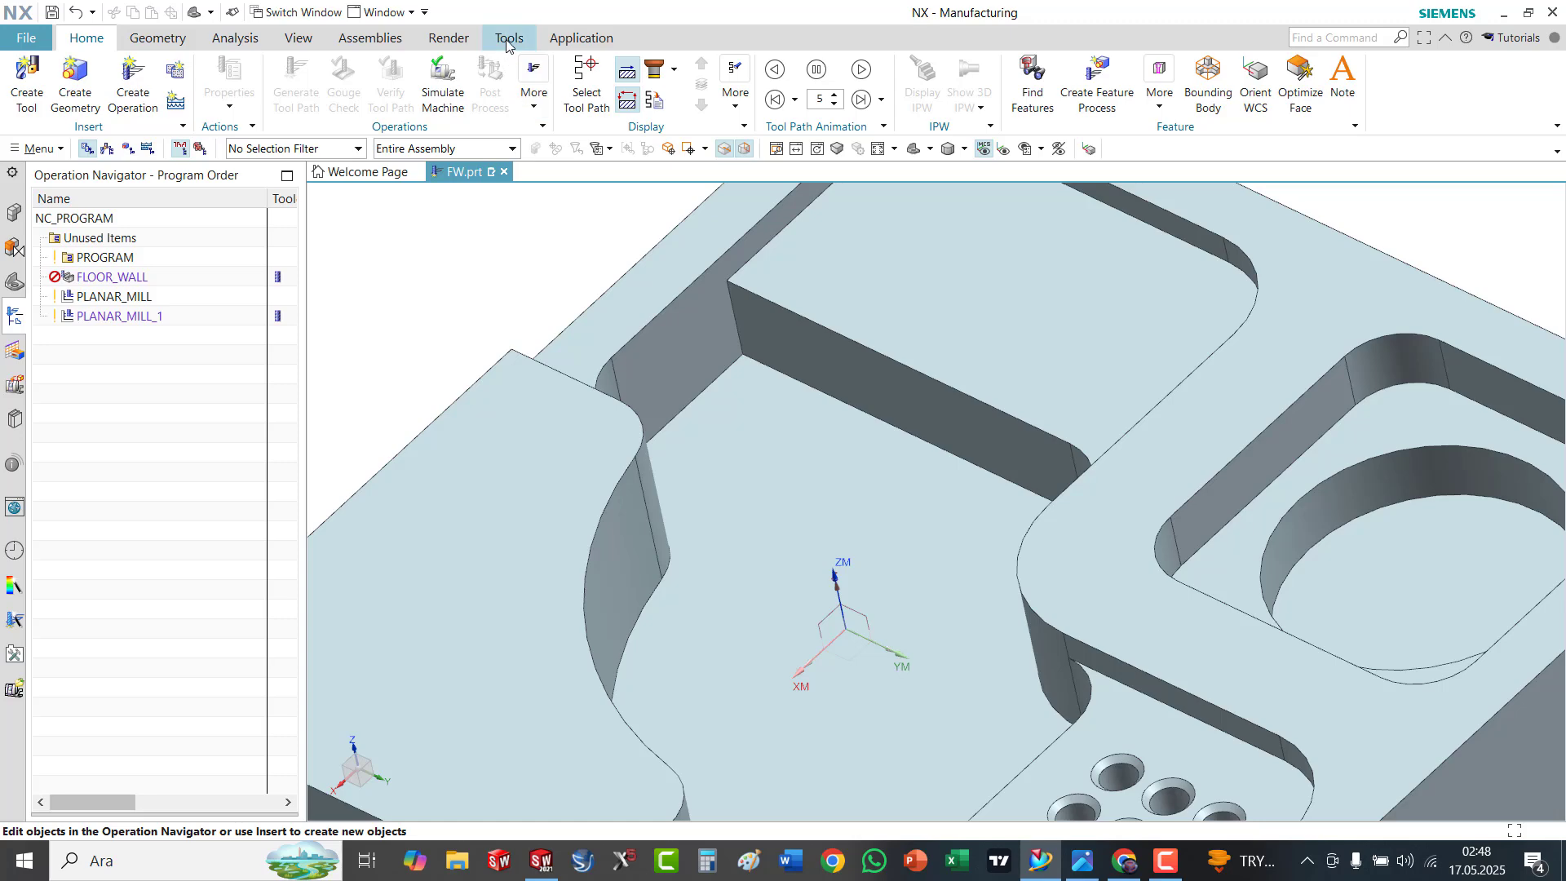
Switch to the Modeling application and create a sketch on the raised floor of the shallow pocket
{"action": "left_click", "coordinate": [571, 41]}
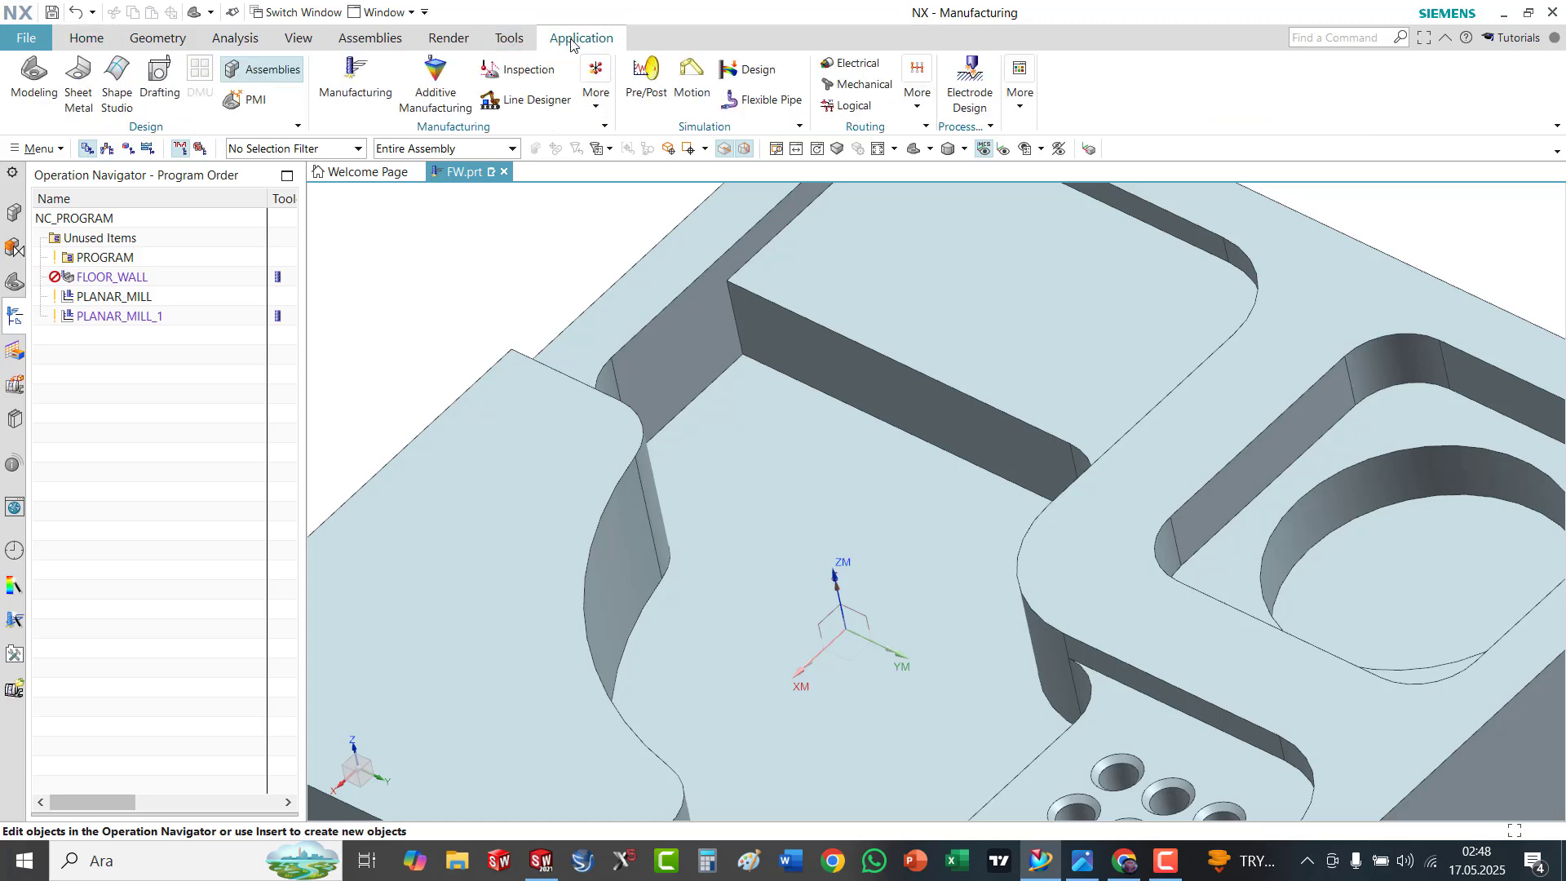
{"action": "left_click", "coordinate": [33, 78]}
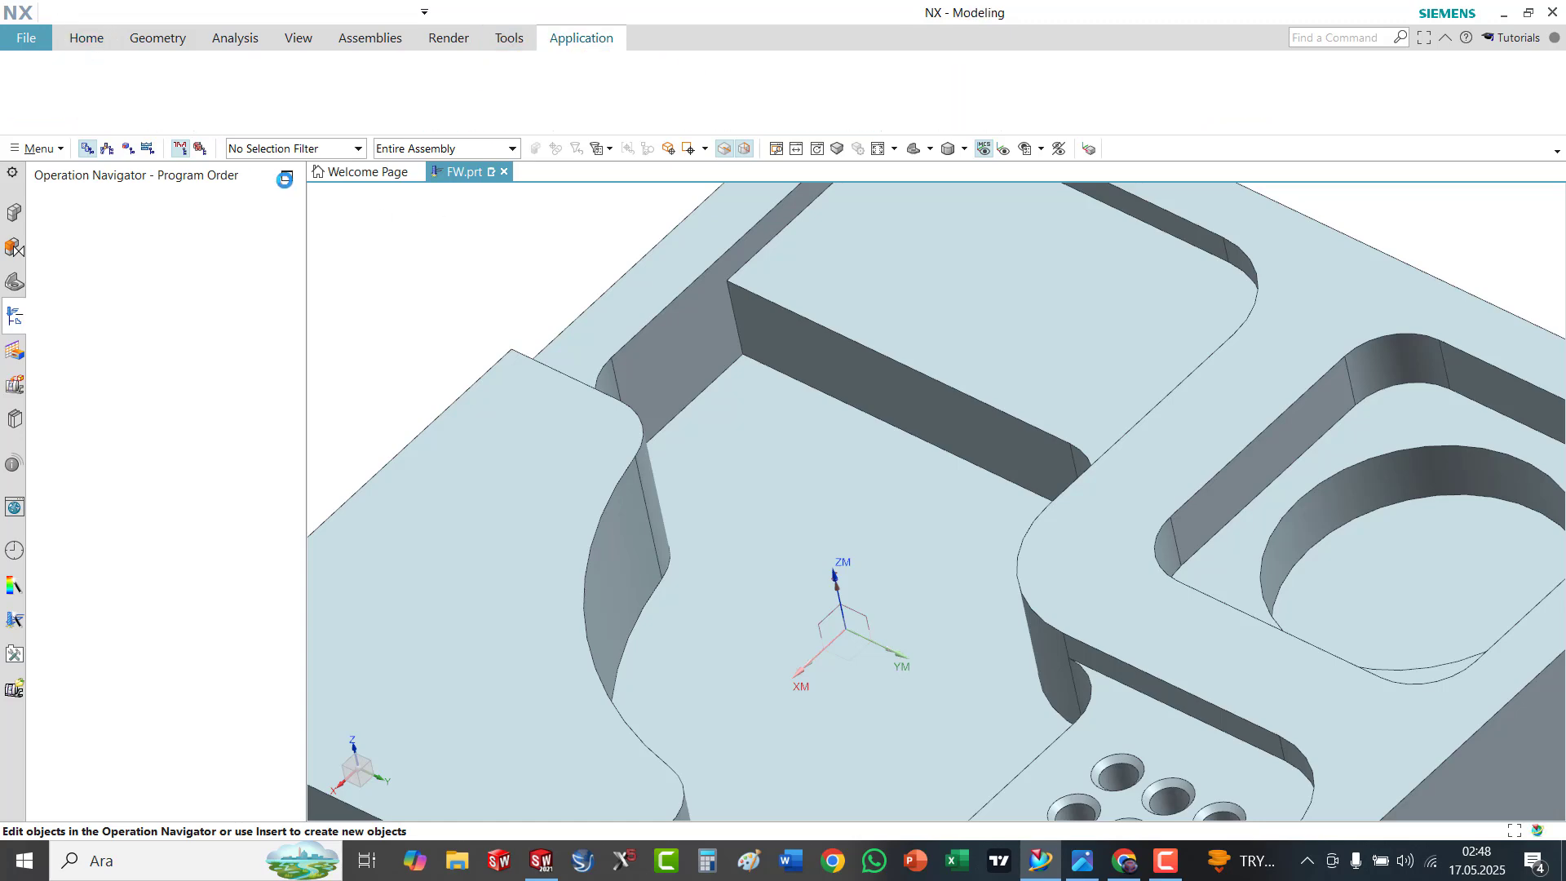
{"action": "scroll", "coordinate": [423, 259], "scroll_direction": "down", "scroll_amount": 2}
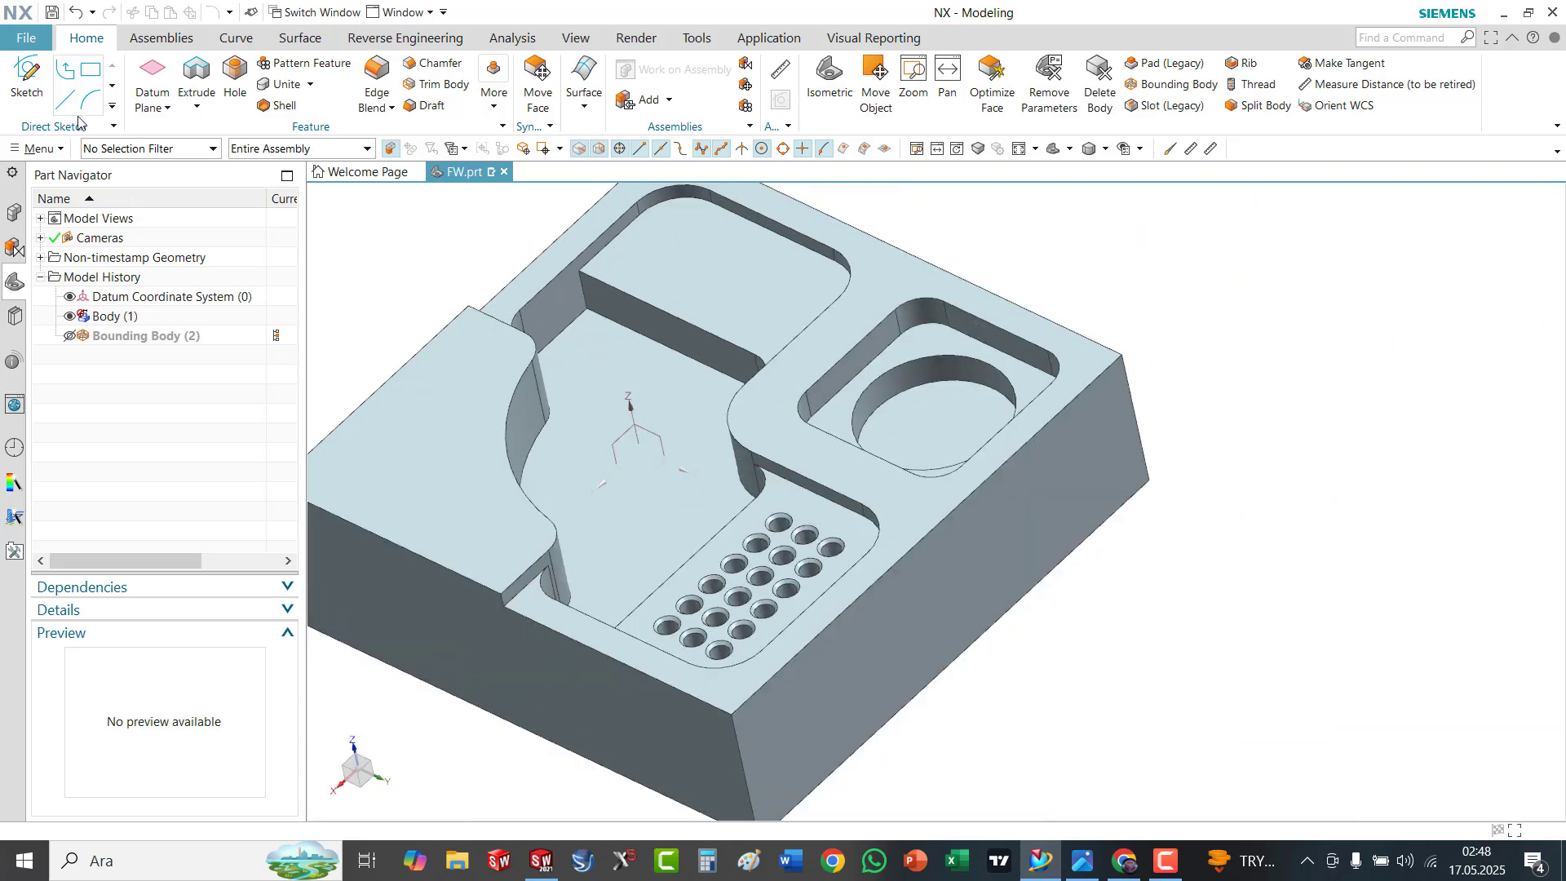
{"action": "left_click", "coordinate": [26, 77]}
{"action": "left_click", "coordinate": [691, 271]}
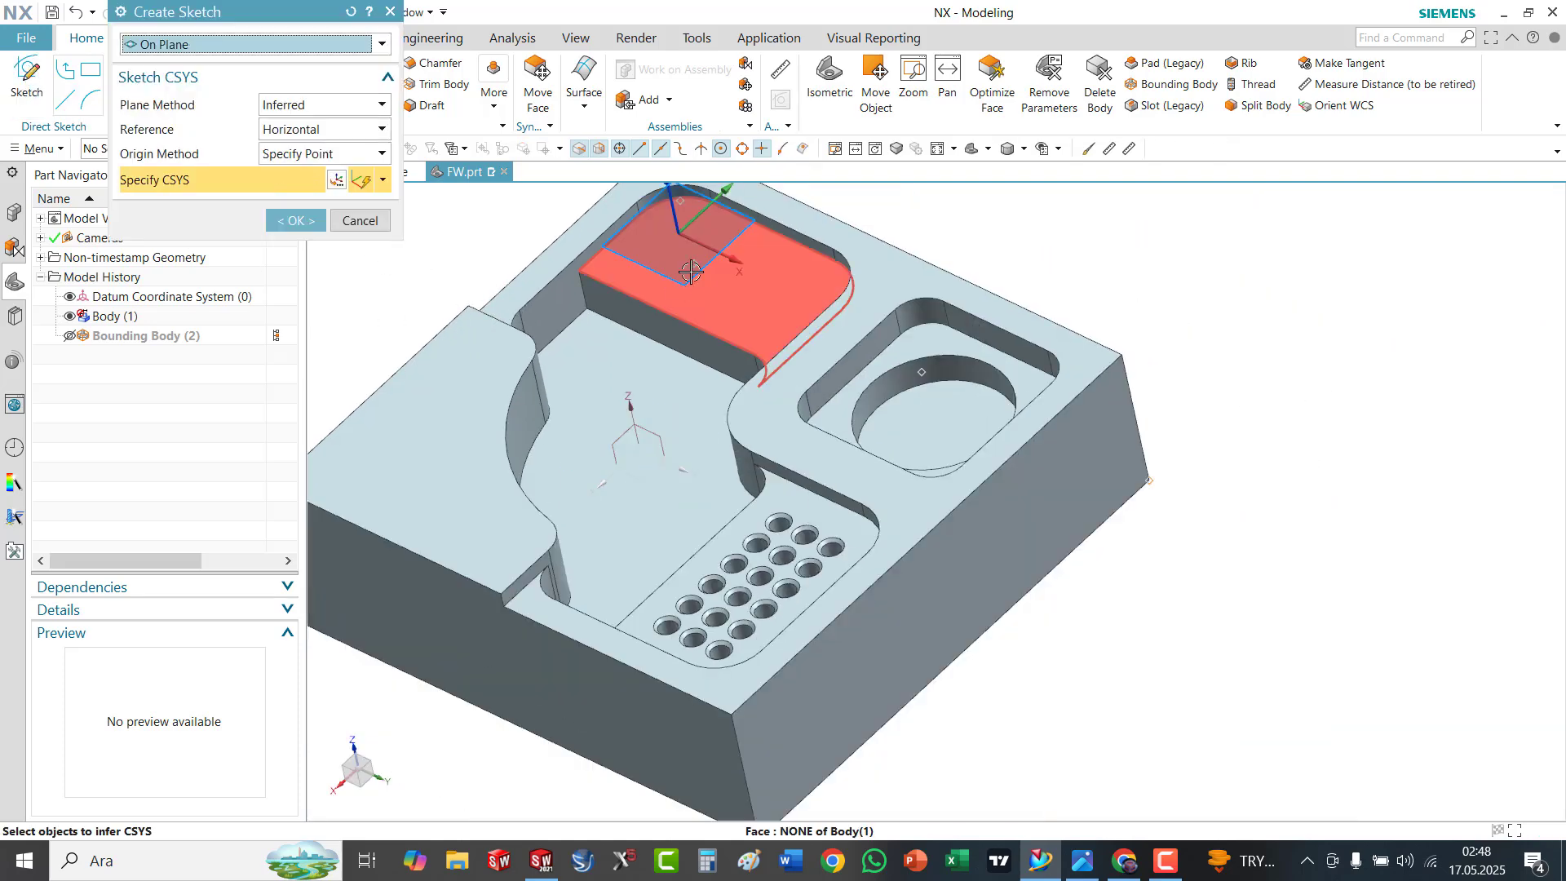
{"action": "left_click", "coordinate": [702, 278]}
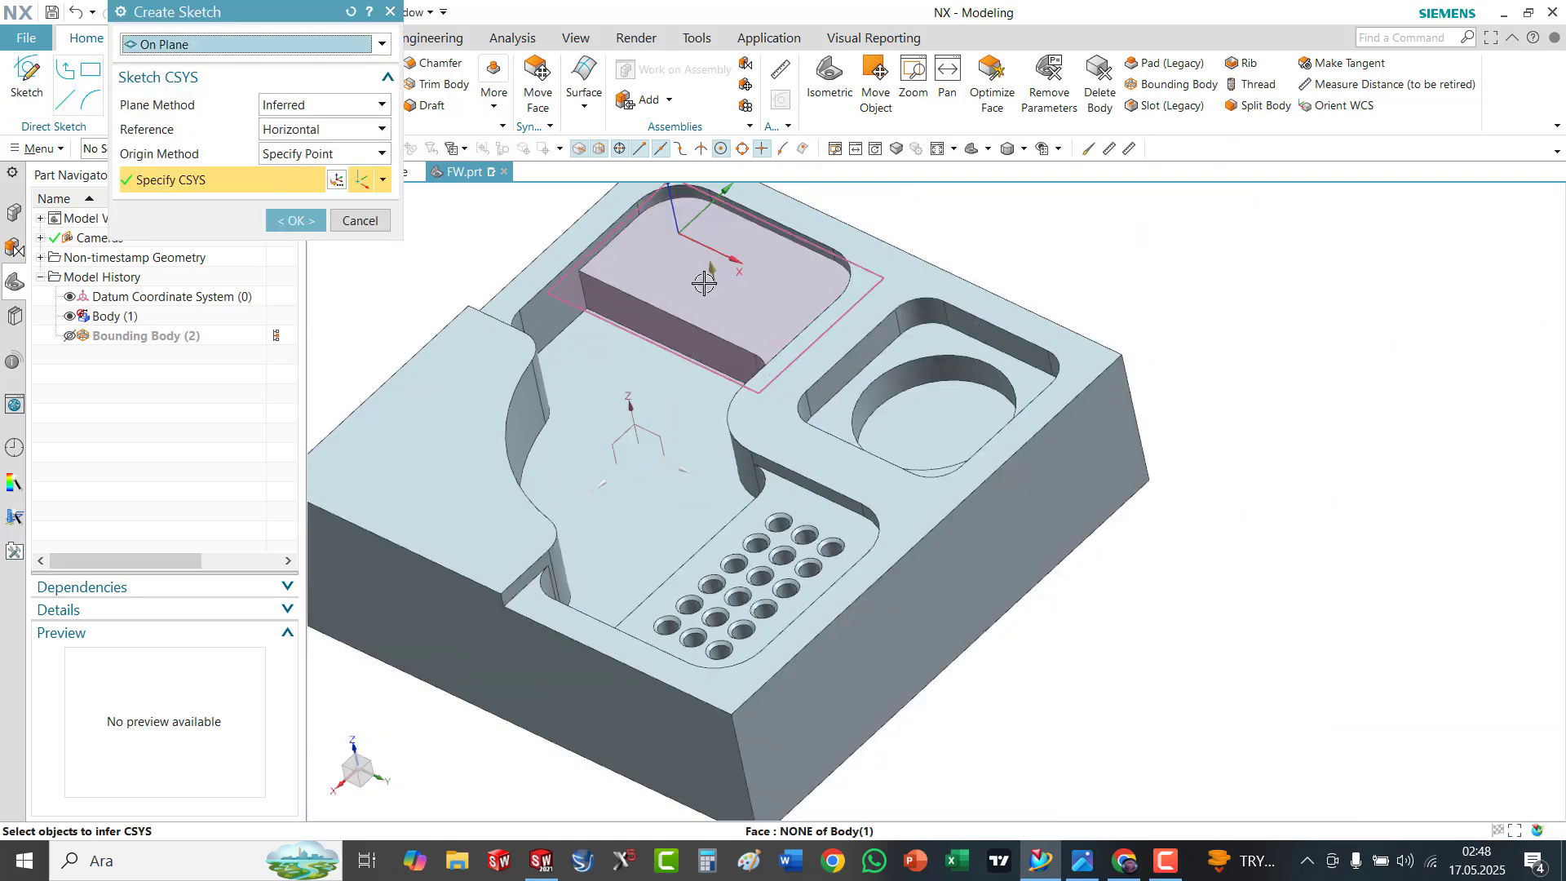
{"action": "left_click", "coordinate": [295, 220]}
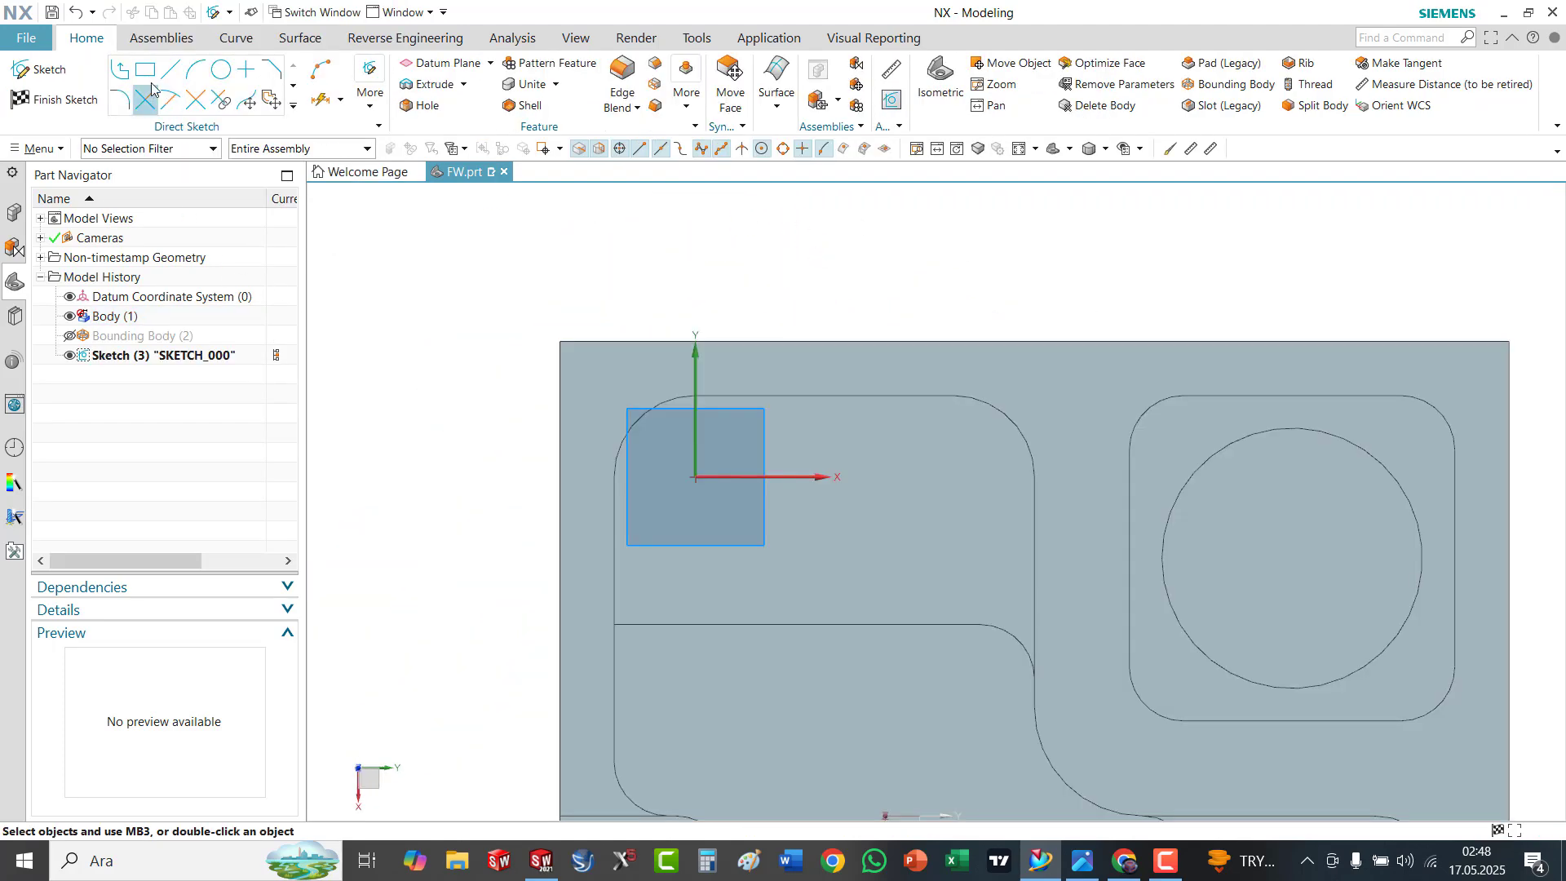
Draw a two-point rectangle about 57.5 mm high over the shallow pocket, aligned with its outer walls and extending past the floor's step edge
{"action": "left_click", "coordinate": [145, 70]}
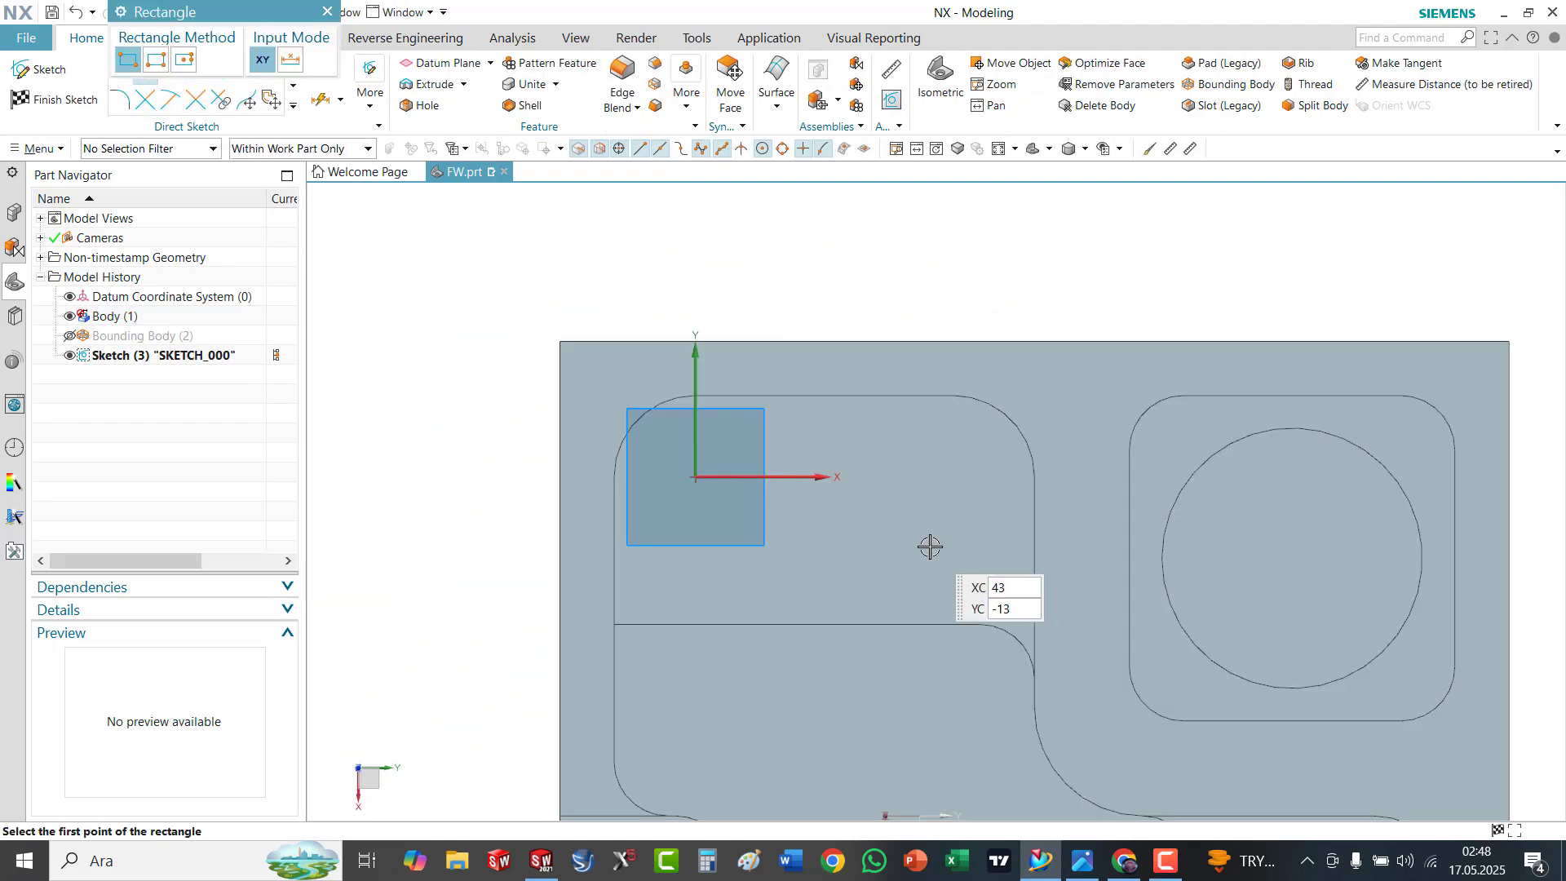
{"action": "left_click", "coordinate": [1035, 708]}
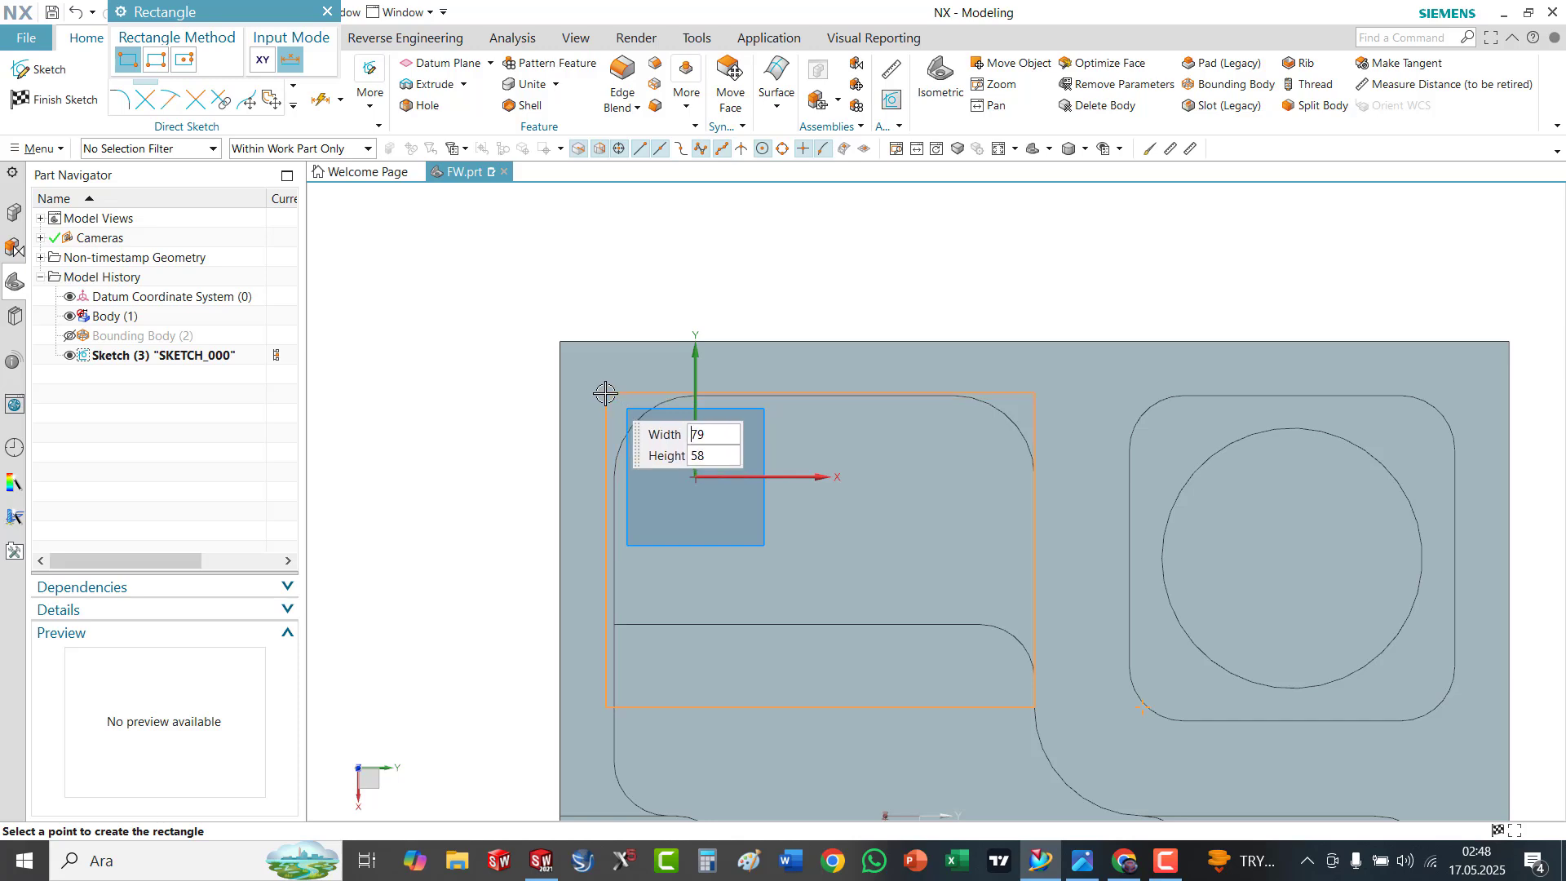
{"action": "scroll", "coordinate": [609, 394], "scroll_direction": "up", "scroll_amount": 3}
{"action": "scroll", "coordinate": [609, 394], "scroll_direction": "up", "scroll_amount": 1}
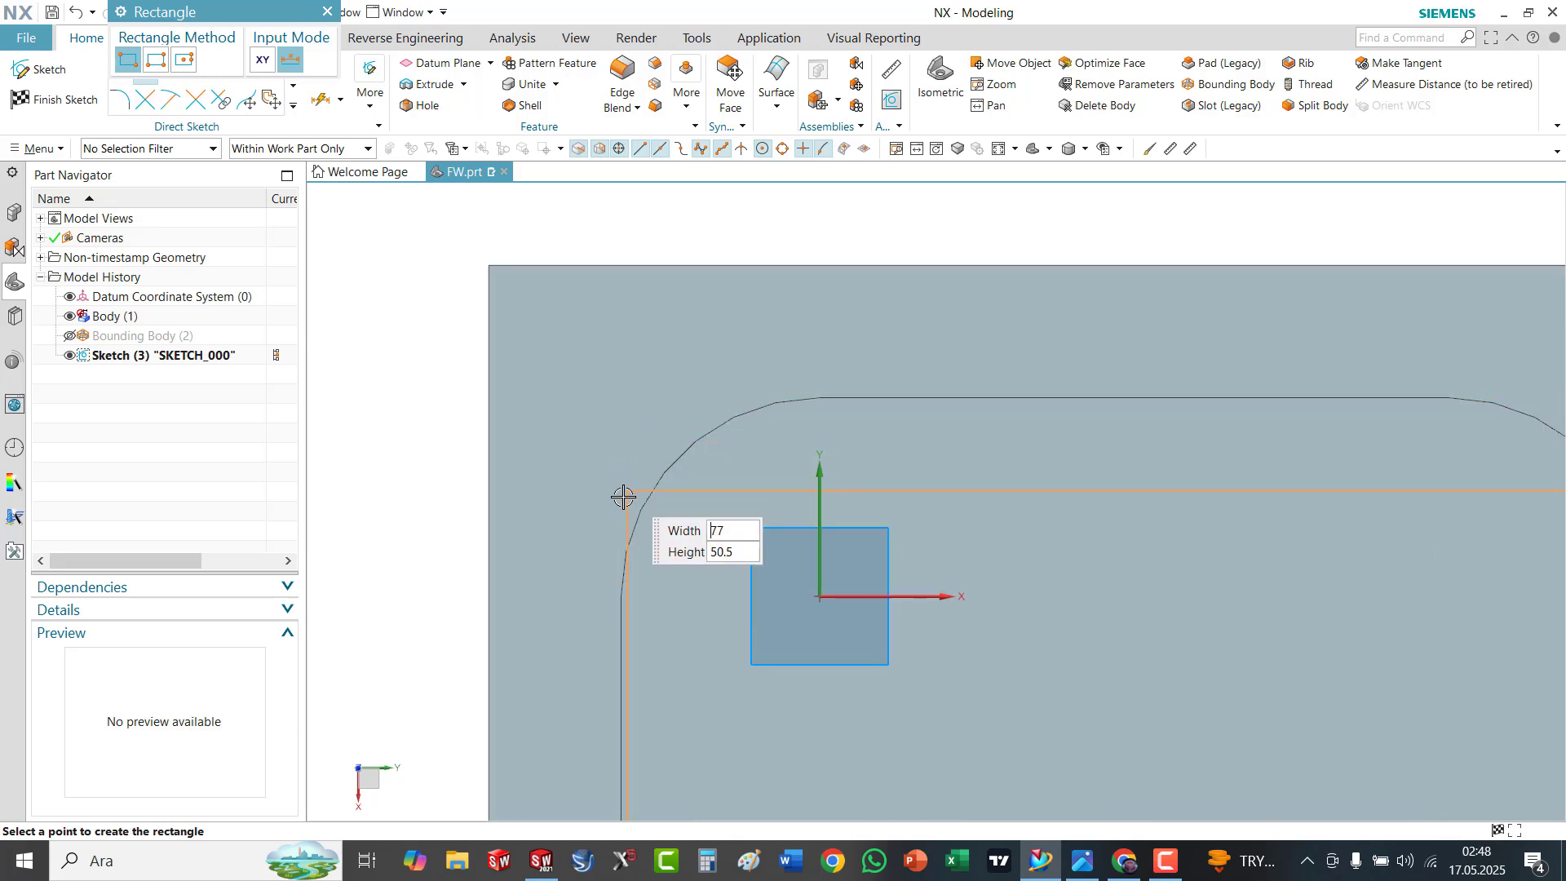
{"action": "left_click", "coordinate": [622, 396]}
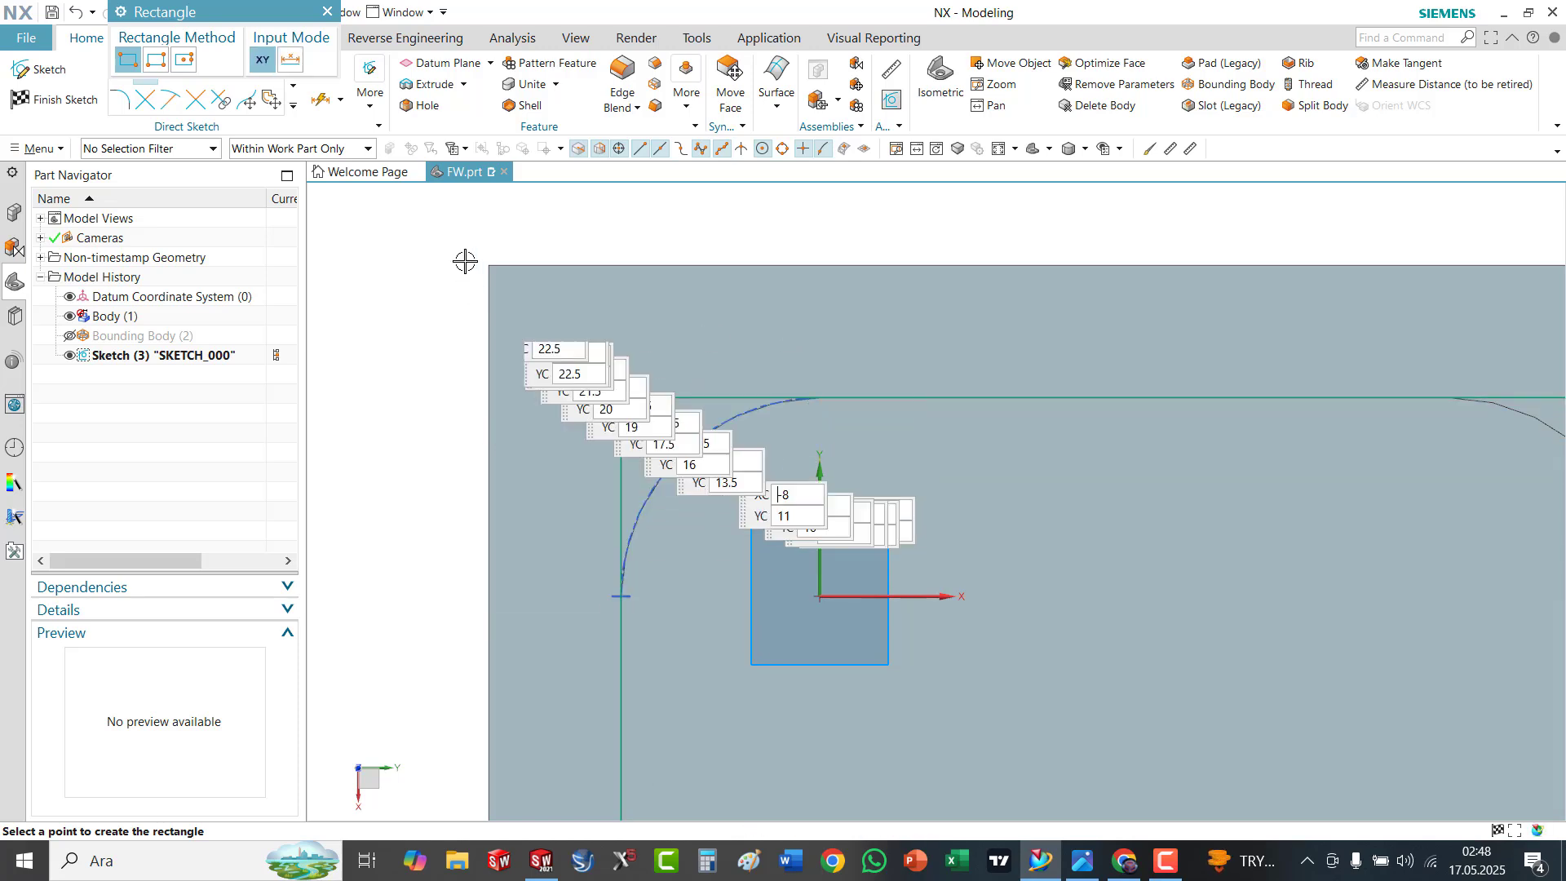
{"action": "left_click", "coordinate": [327, 12]}
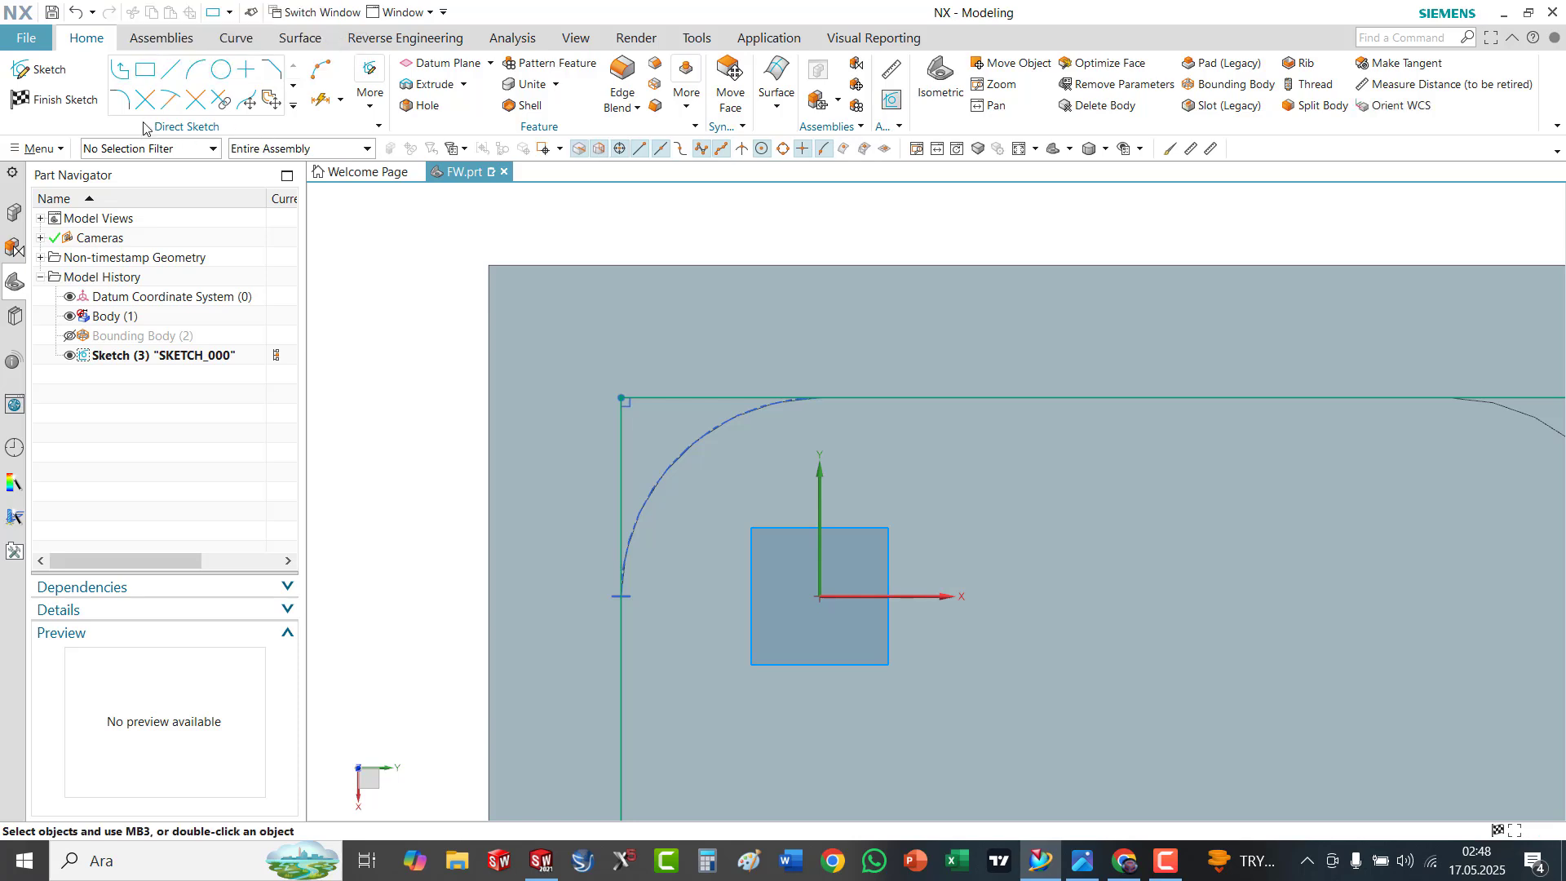
Try to fillet the rectangle's upper-left corner with a 15 mm radius, and undo it
{"action": "left_click", "coordinate": [120, 99]}
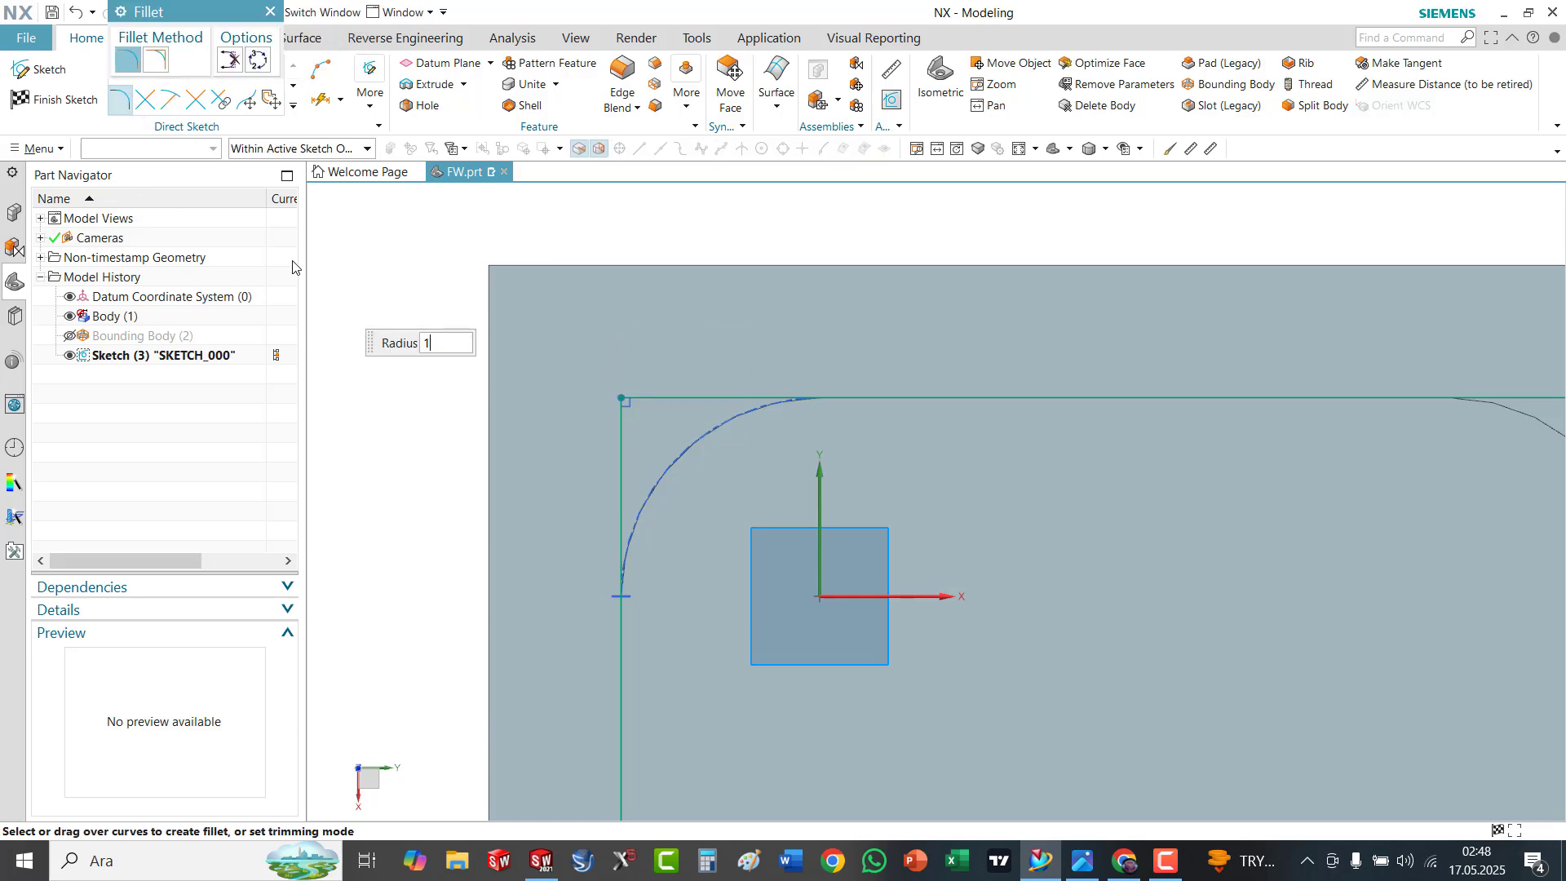
{"action": "left_click", "coordinate": [619, 398]}
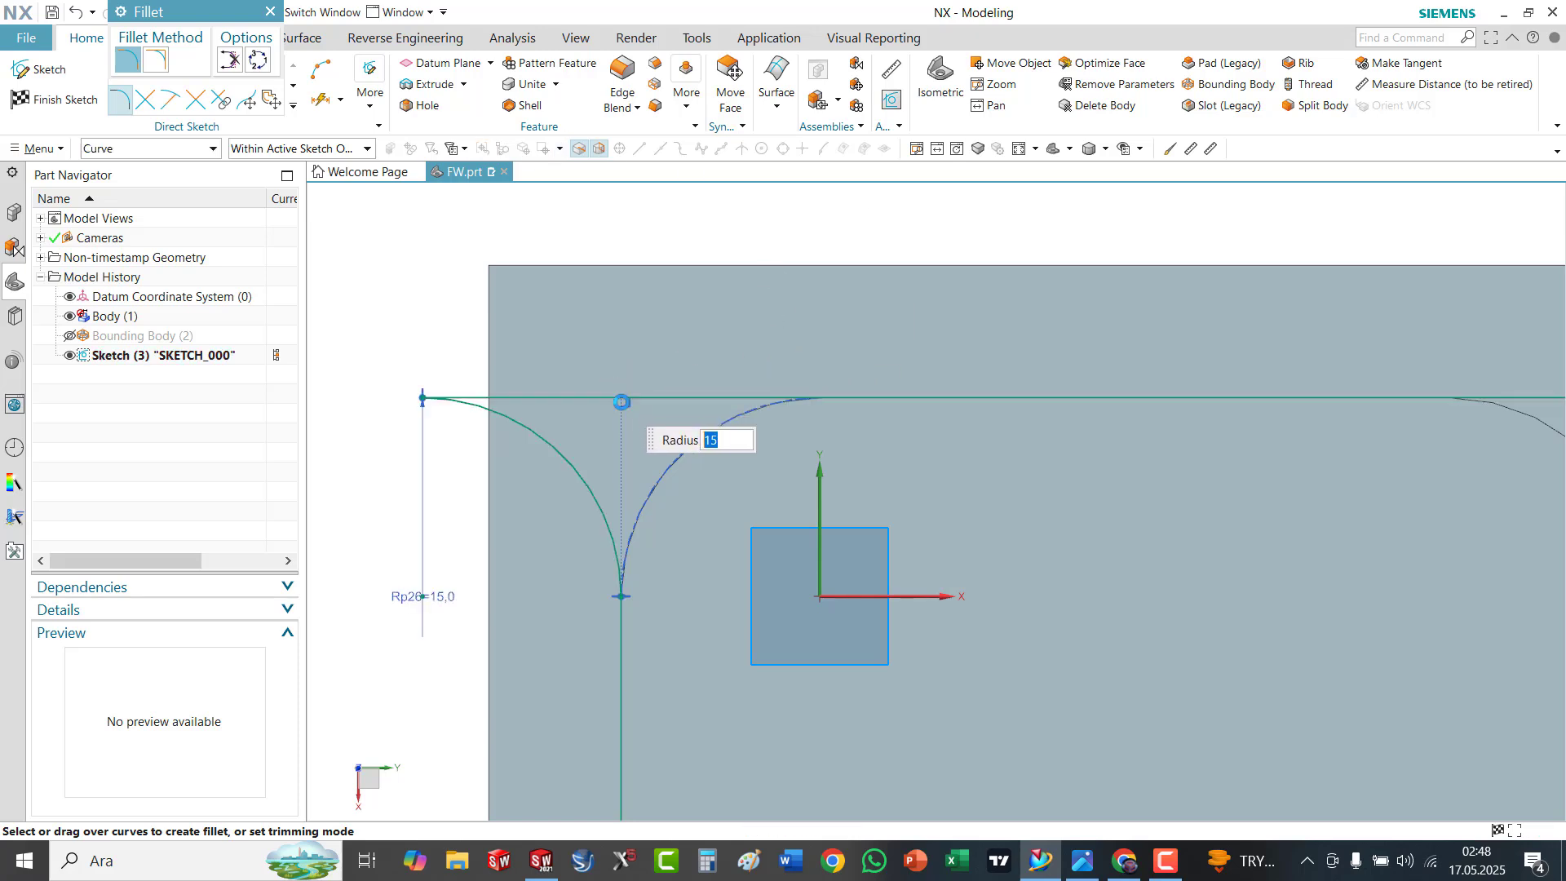
{"action": "left_click", "coordinate": [269, 11]}
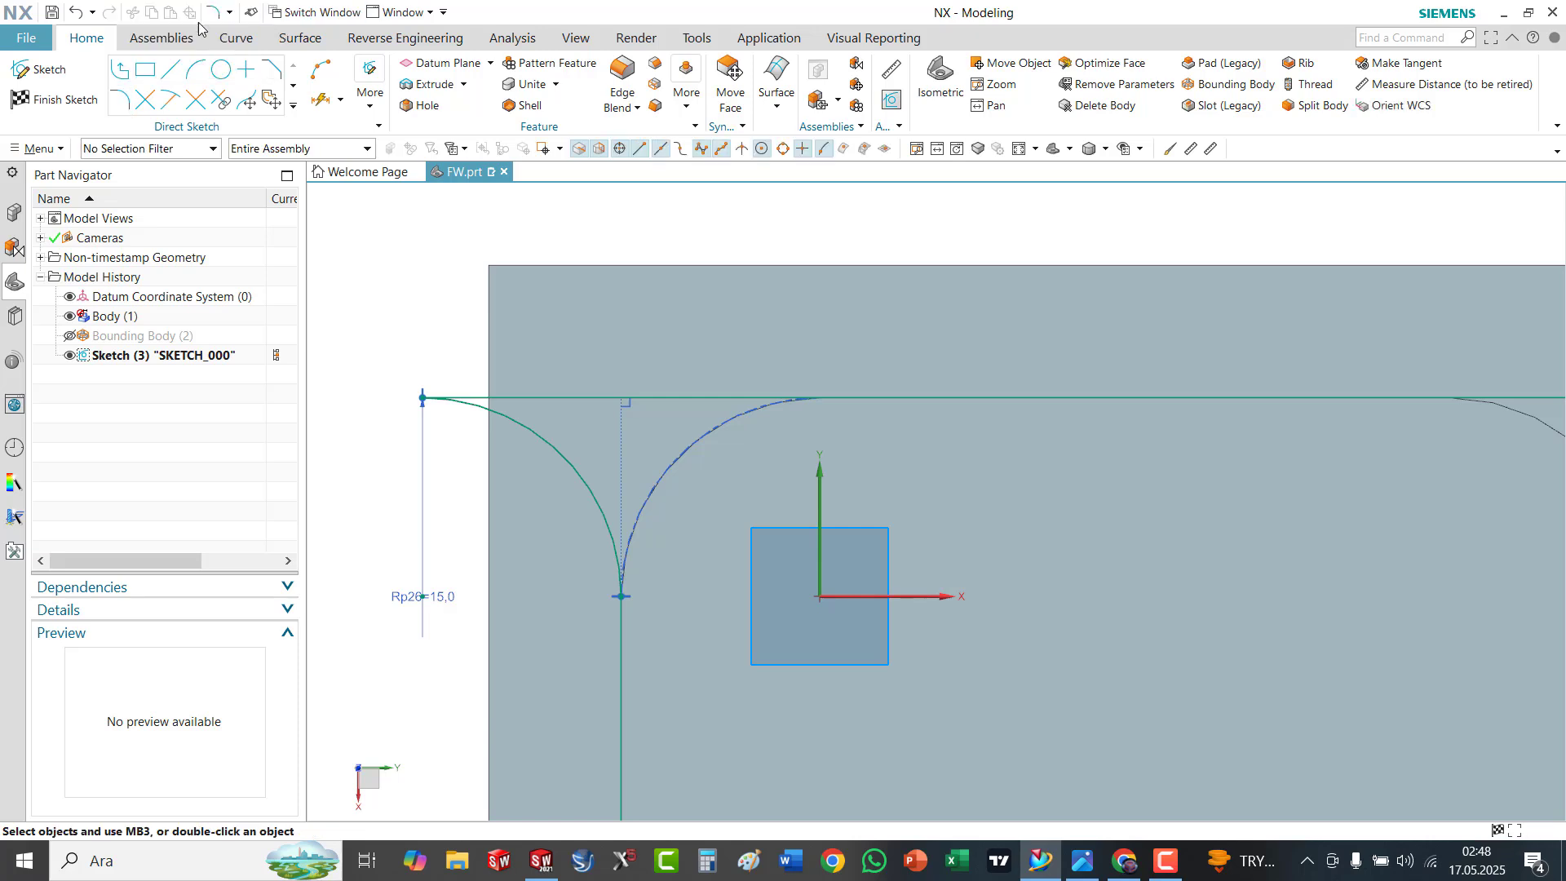
{"action": "left_click", "coordinate": [77, 13]}
Fillet the rectangle's two upper corners with a 15 mm radius to match the pocket's rounded corners, and finish the sketch
{"action": "left_click", "coordinate": [120, 100]}
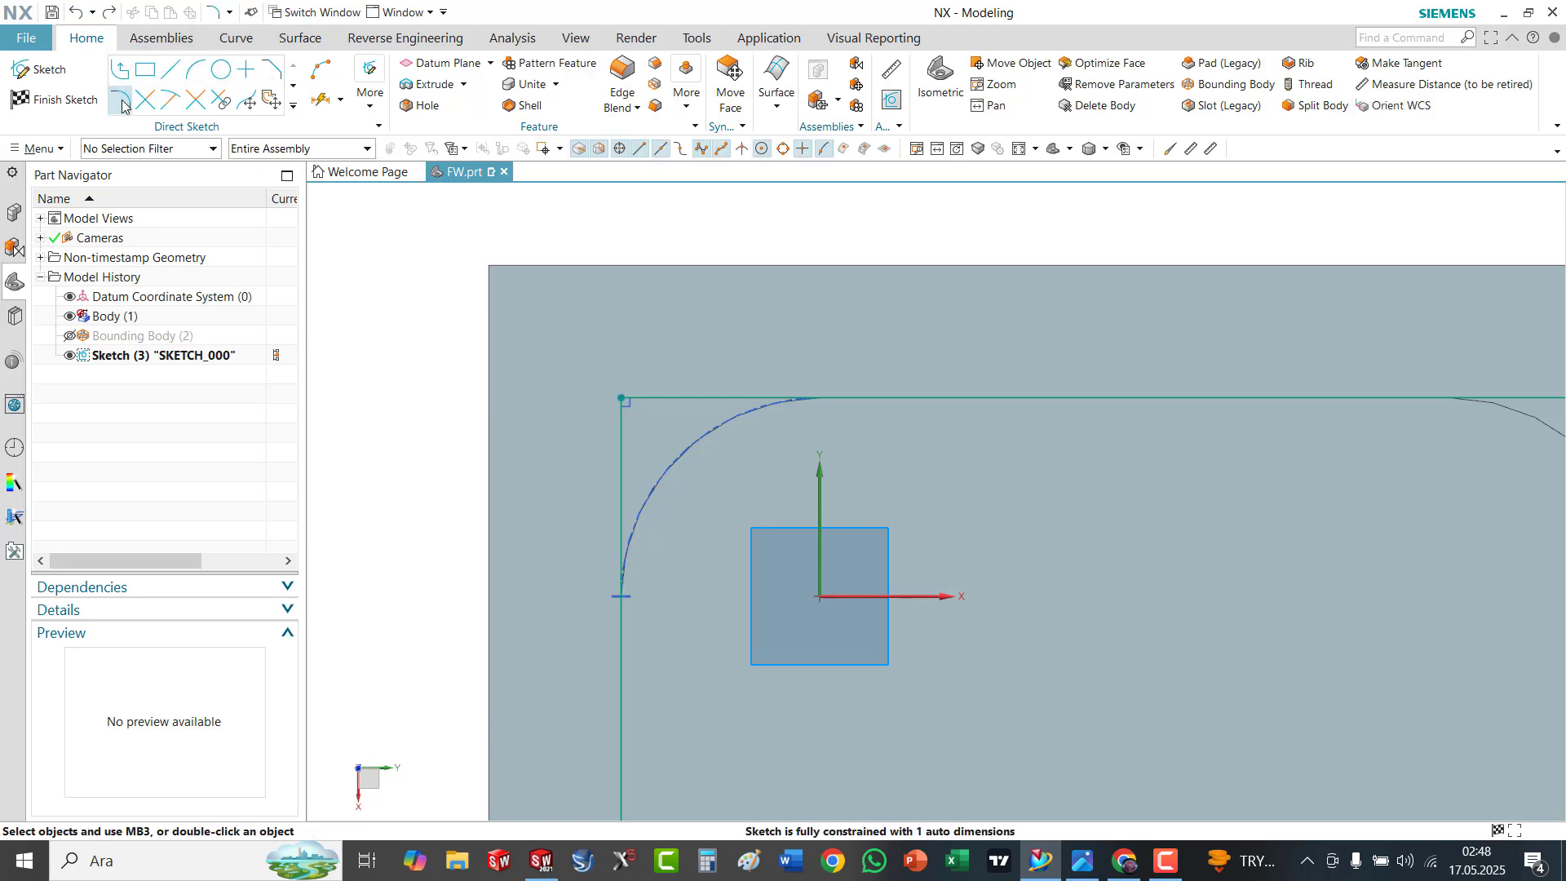
{"action": "type", "text": "15"}
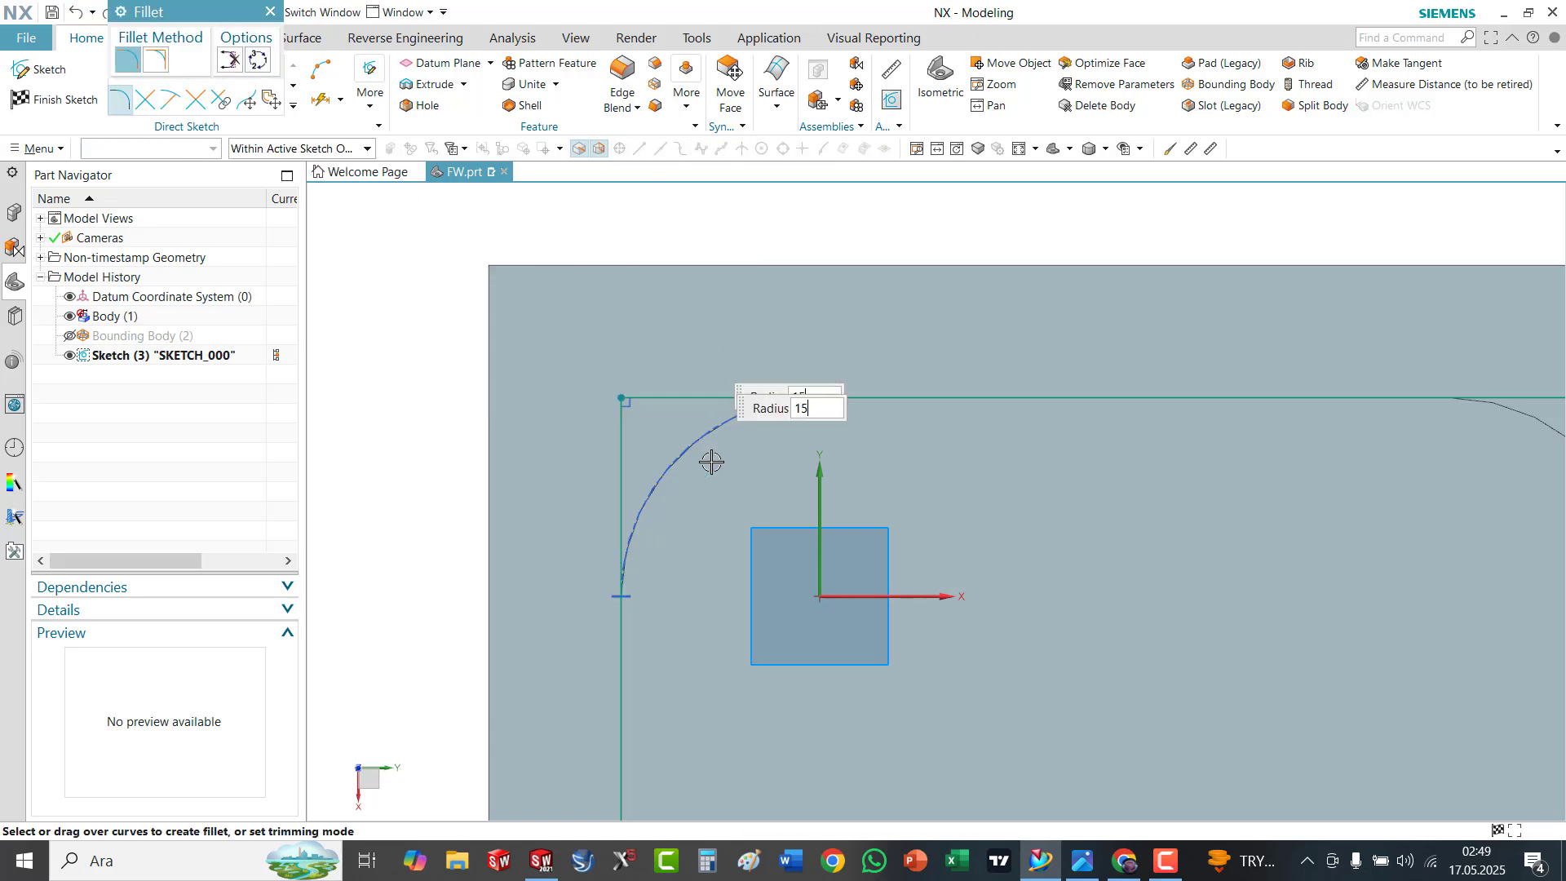
{"action": "left_click", "coordinate": [658, 399]}
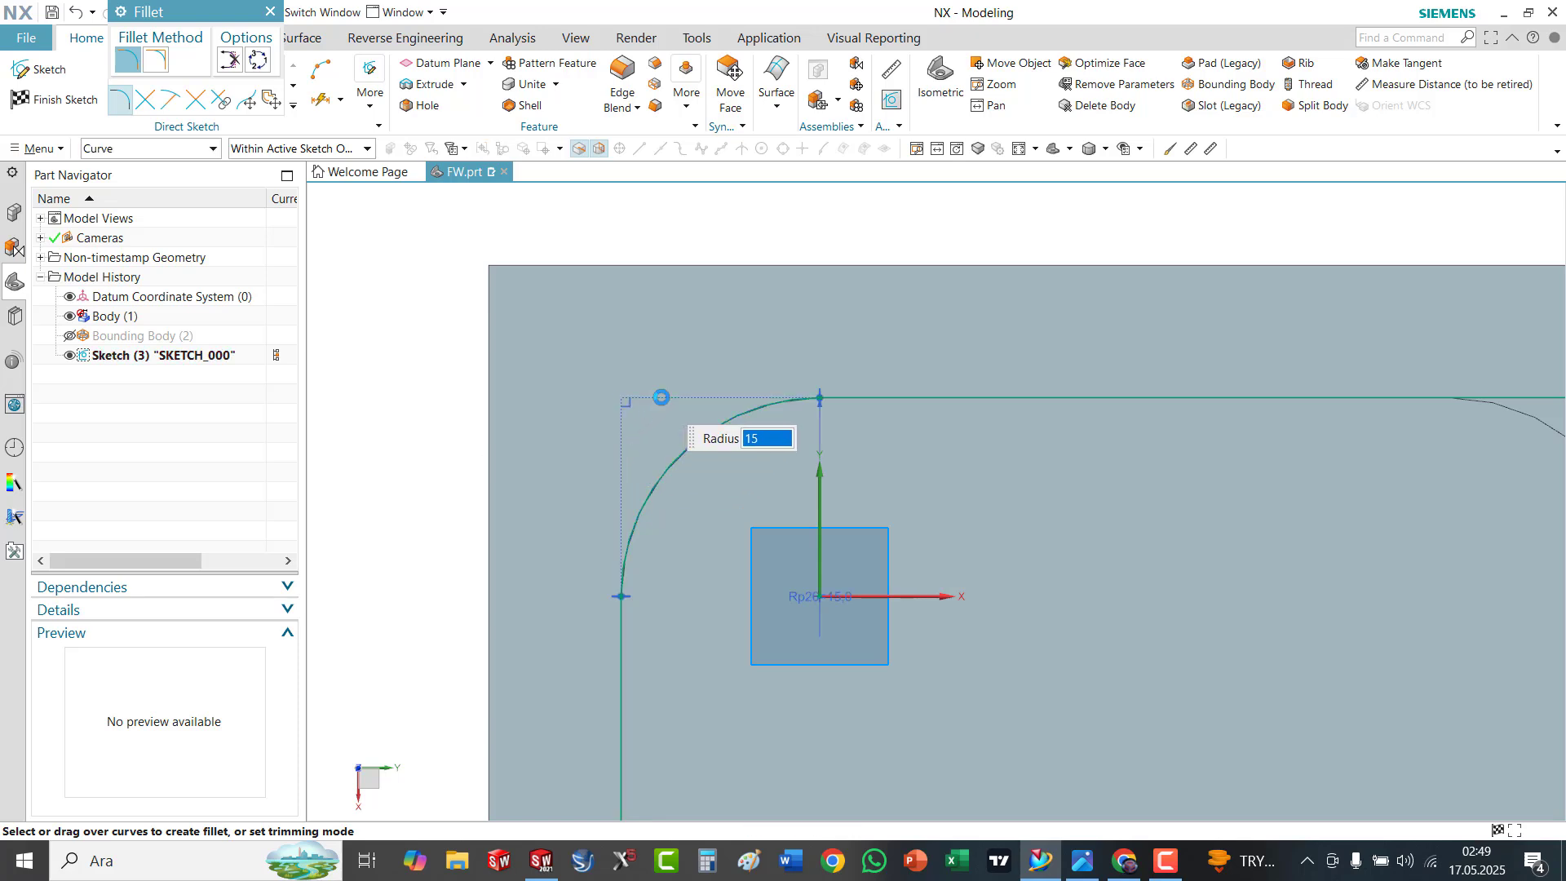
{"action": "scroll", "coordinate": [1002, 353], "scroll_direction": "down", "scroll_amount": 5}
{"action": "scroll", "coordinate": [1293, 377], "scroll_direction": "up", "scroll_amount": 4}
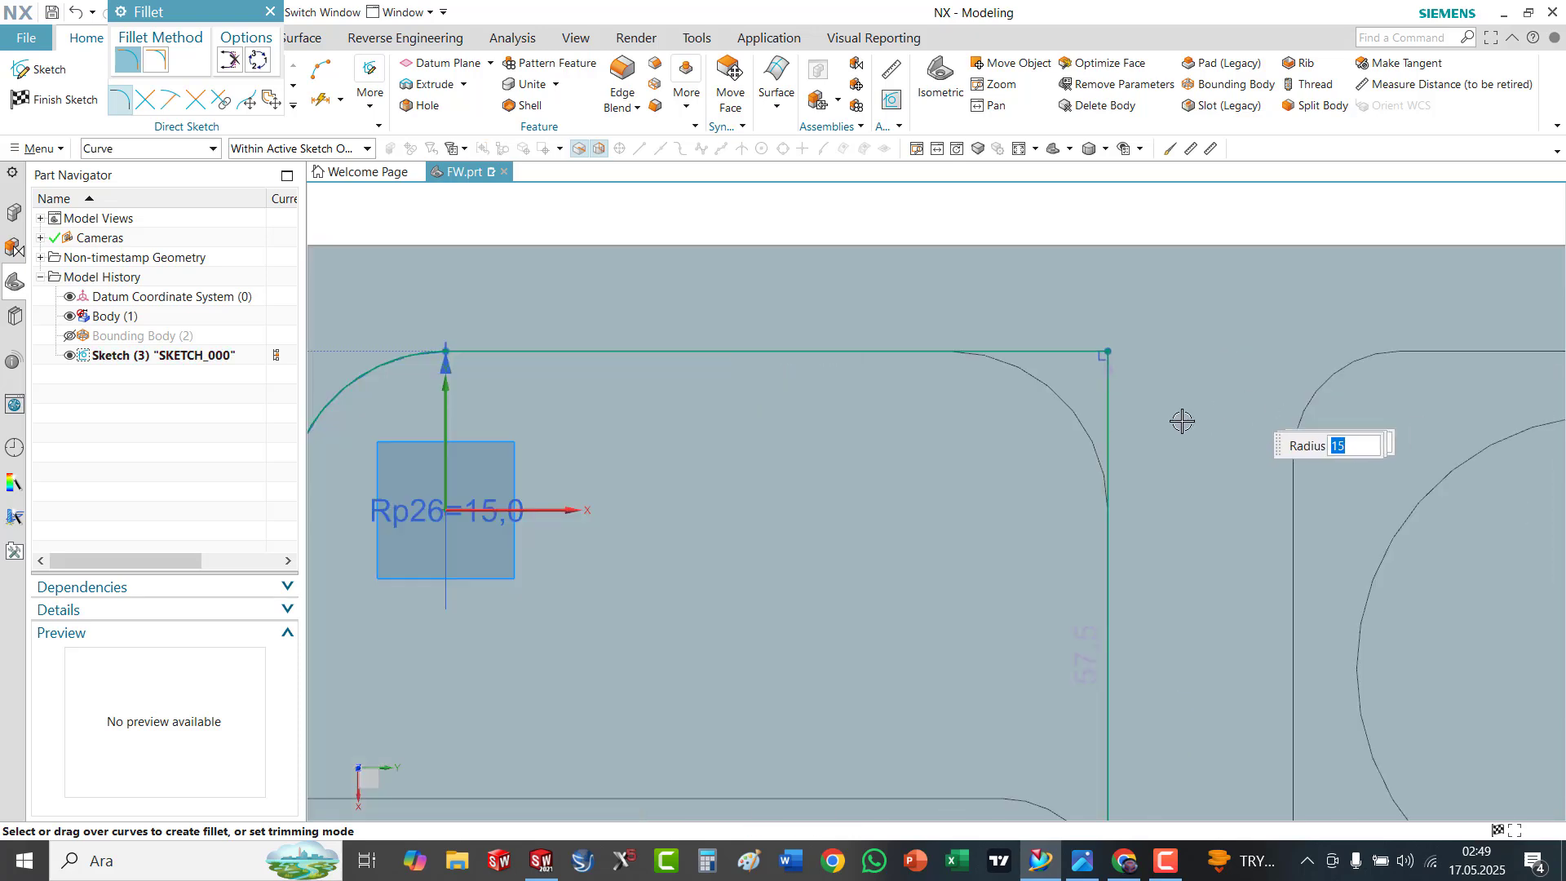
{"action": "left_click", "coordinate": [1053, 351]}
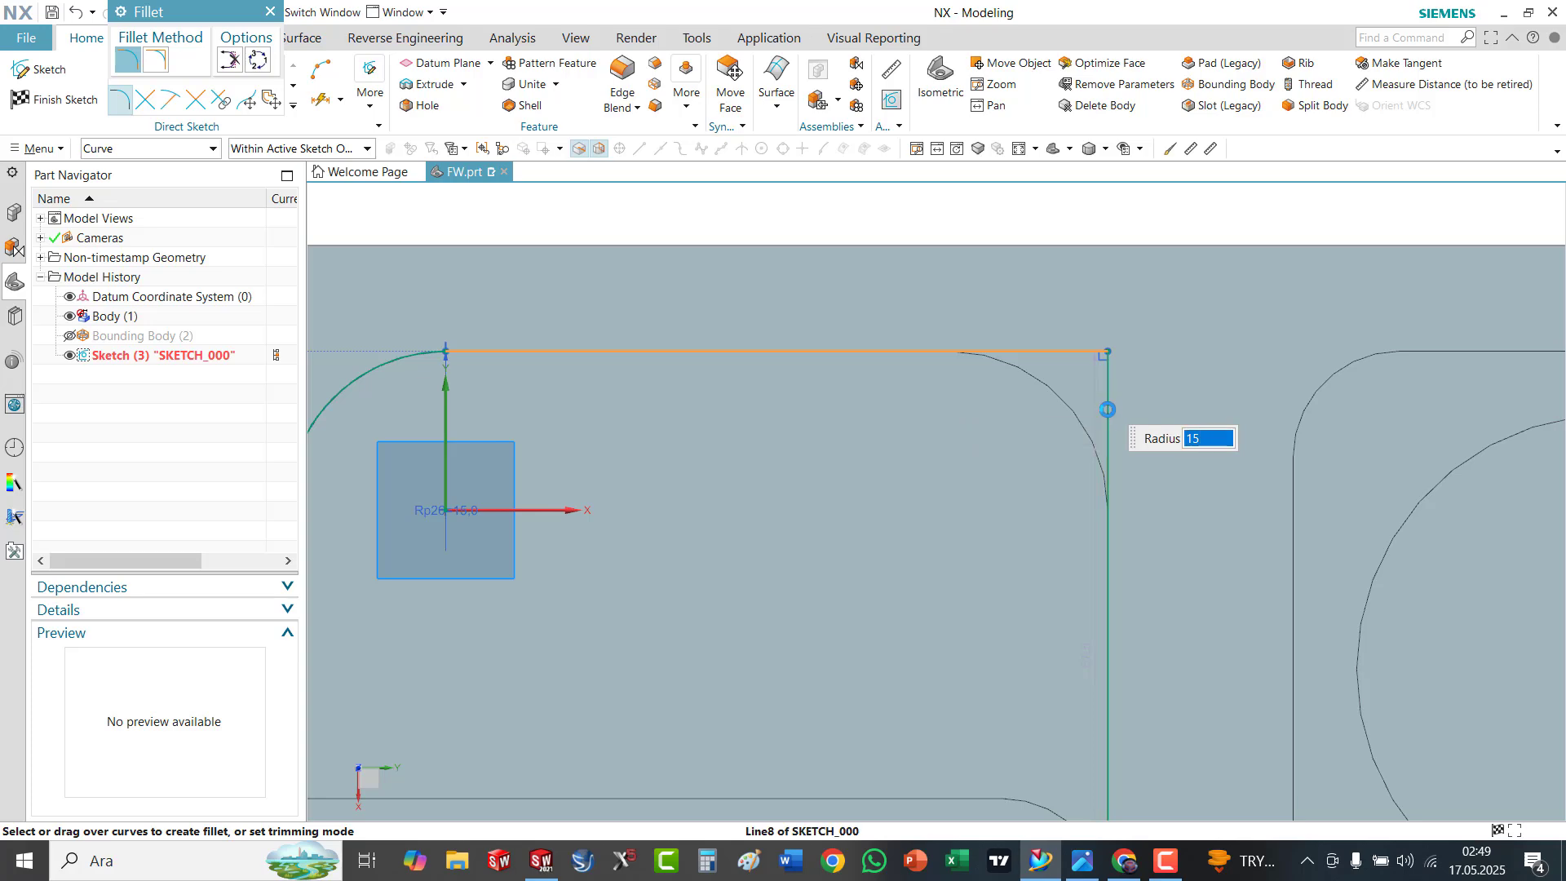
{"action": "left_click", "coordinate": [1108, 401]}
{"action": "scroll", "coordinate": [1063, 425], "scroll_direction": "down", "scroll_amount": 4}
{"action": "mouse_move", "coordinate": [1114, 384]}
{"action": "middle_mouse_down"}
{"action": "mouse_move", "coordinate": [1068, 375]}
{"action": "mouse_move", "coordinate": [1021, 337]}
{"action": "mouse_move", "coordinate": [1023, 313]}
{"action": "middle_mouse_up"}
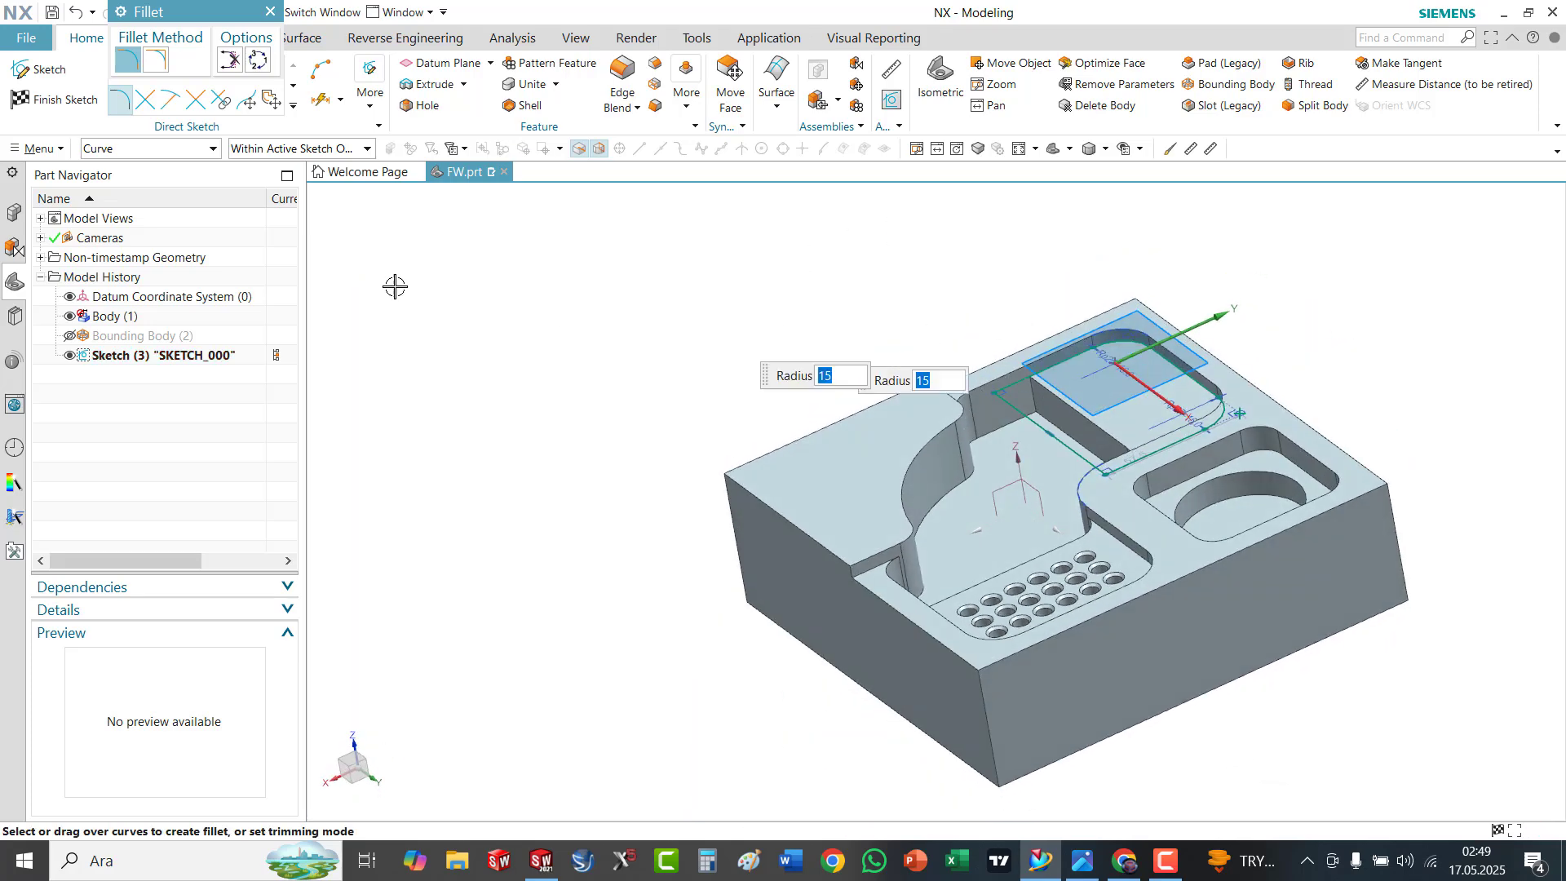
{"action": "left_click", "coordinate": [80, 107]}
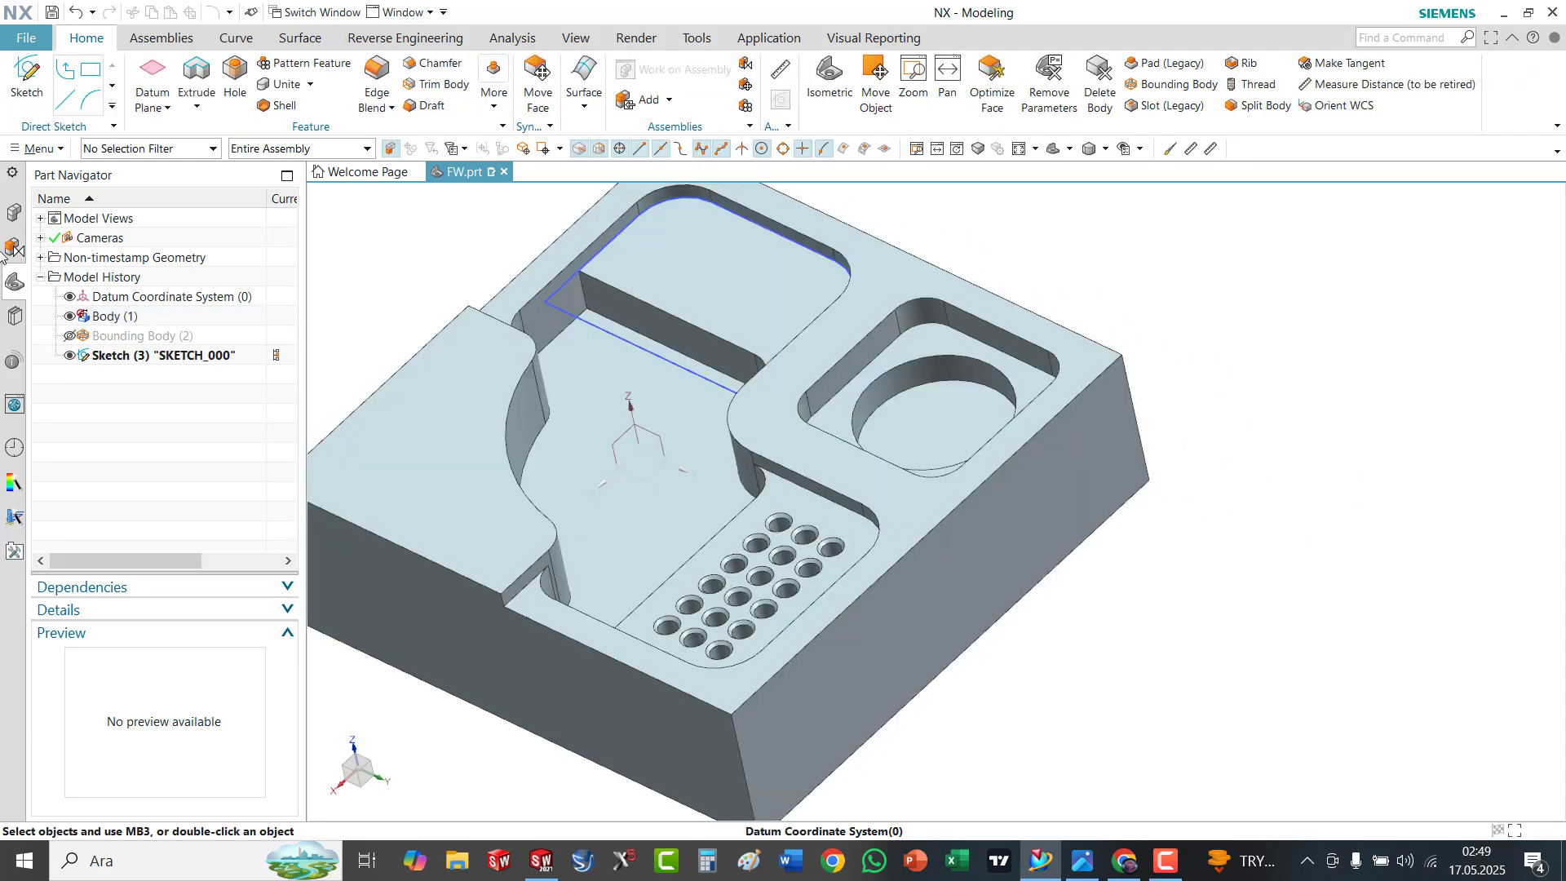
Create a new sketch on the floor face of the pocket with the hole pattern
{"action": "left_click", "coordinate": [27, 80]}
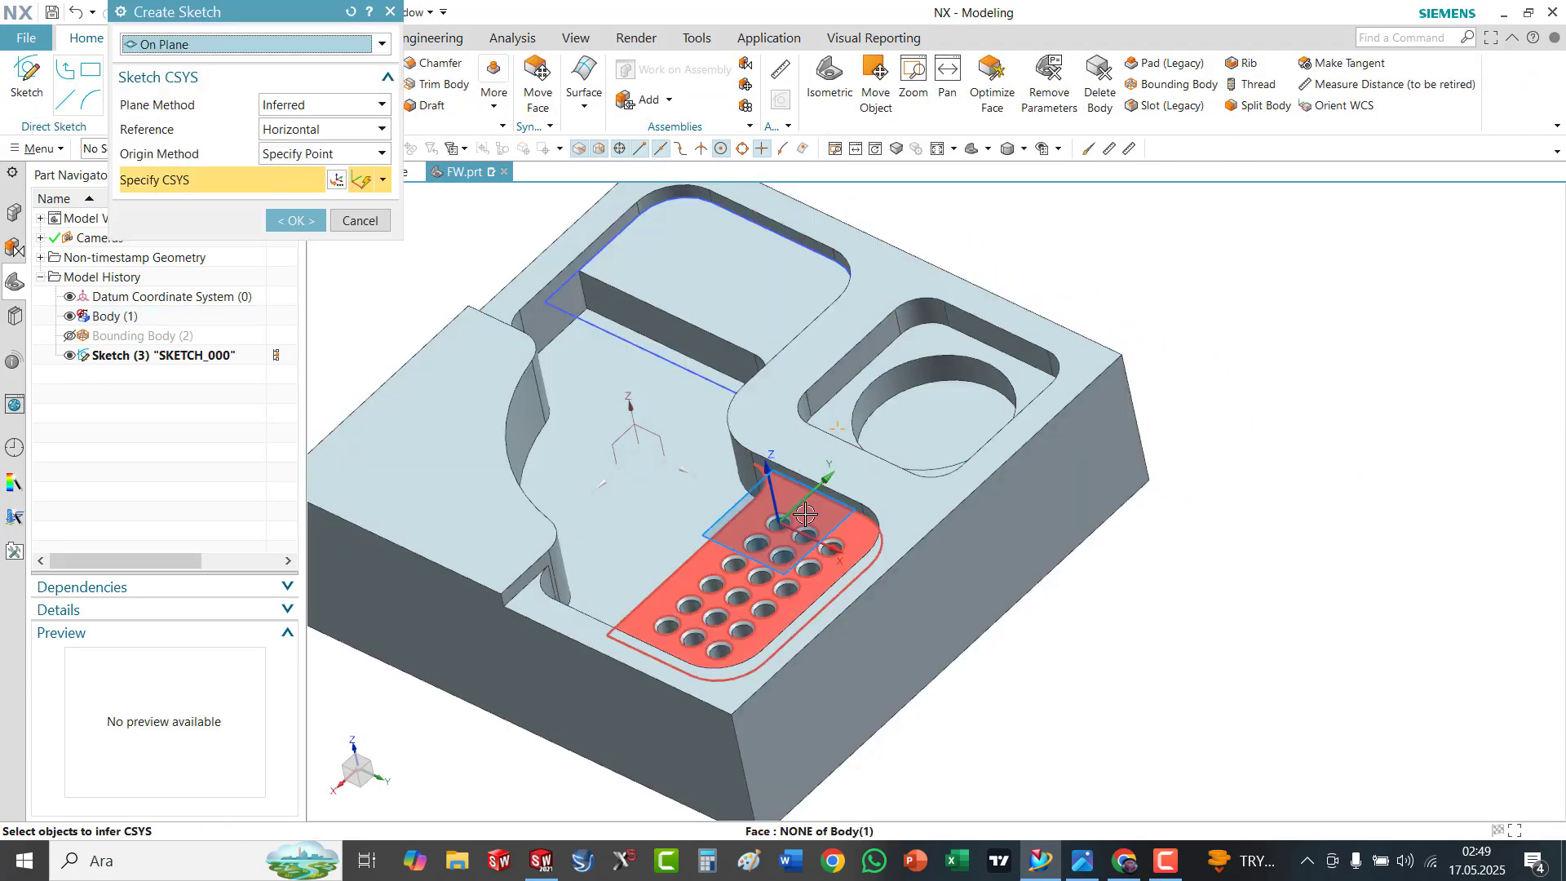
{"action": "left_click", "coordinate": [805, 509]}
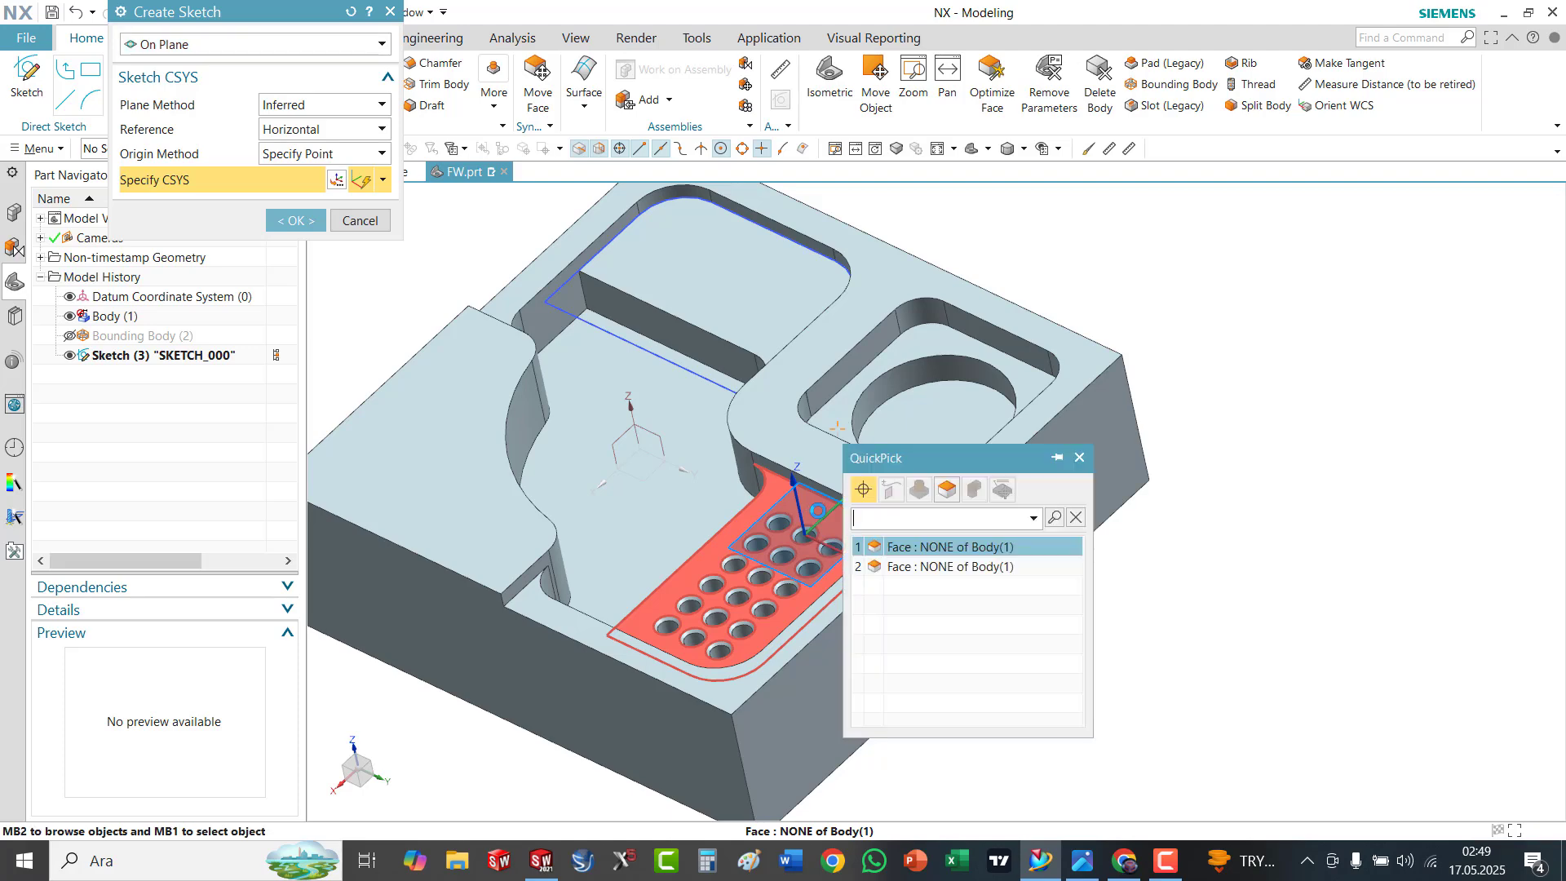
{"action": "left_click", "coordinate": [955, 555]}
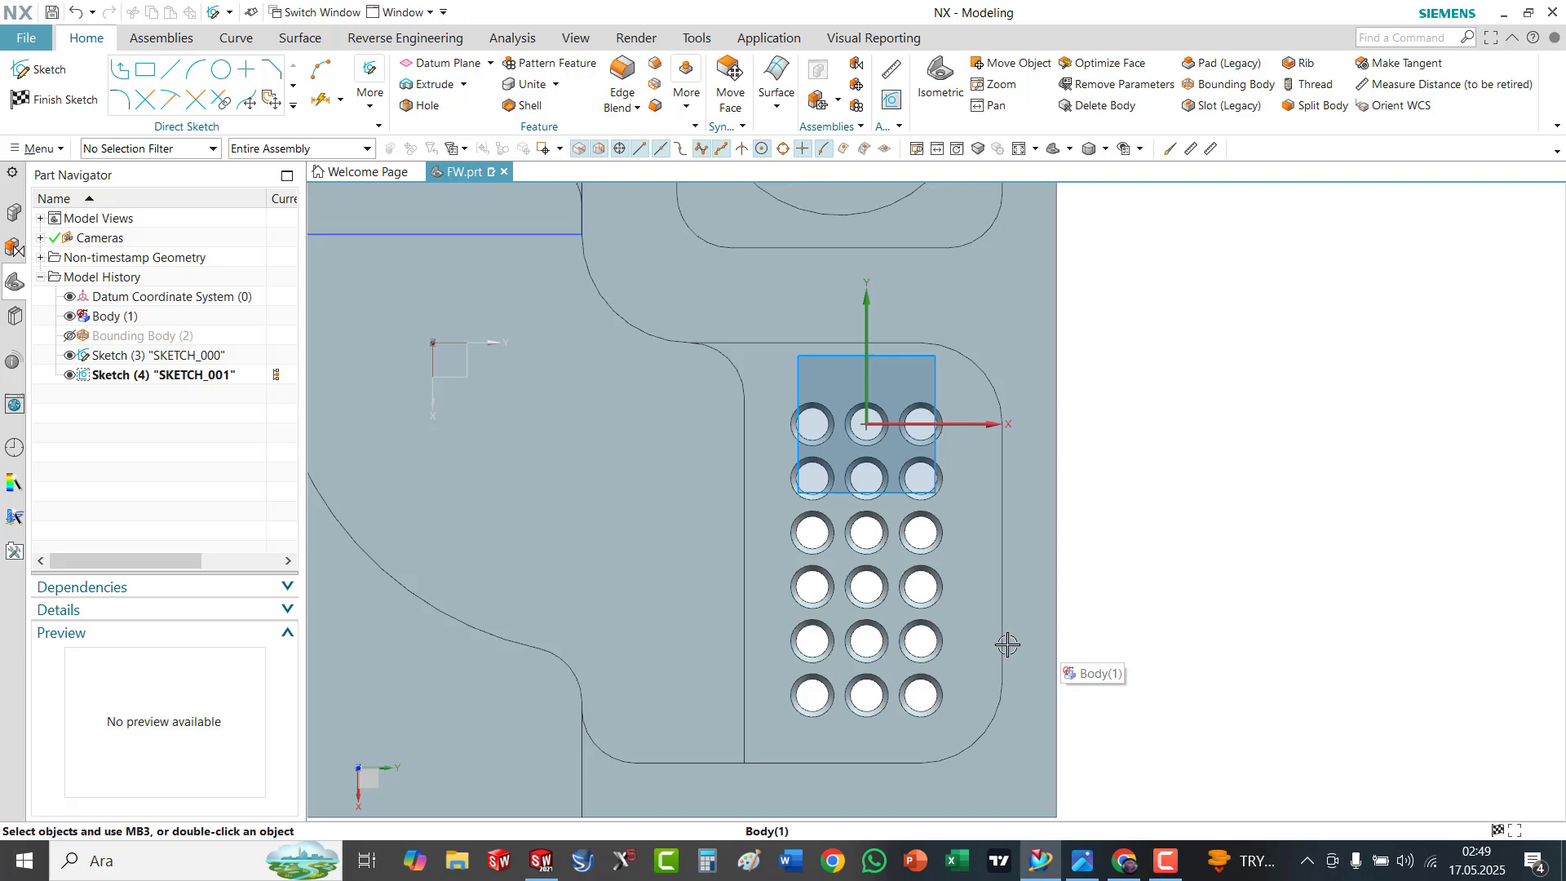
Draw a two-point rectangle about 77.5 mm high around the hole pattern, from the end of the curved wall edge to the pocket's lower-right corner
{"action": "left_click", "coordinate": [146, 70]}
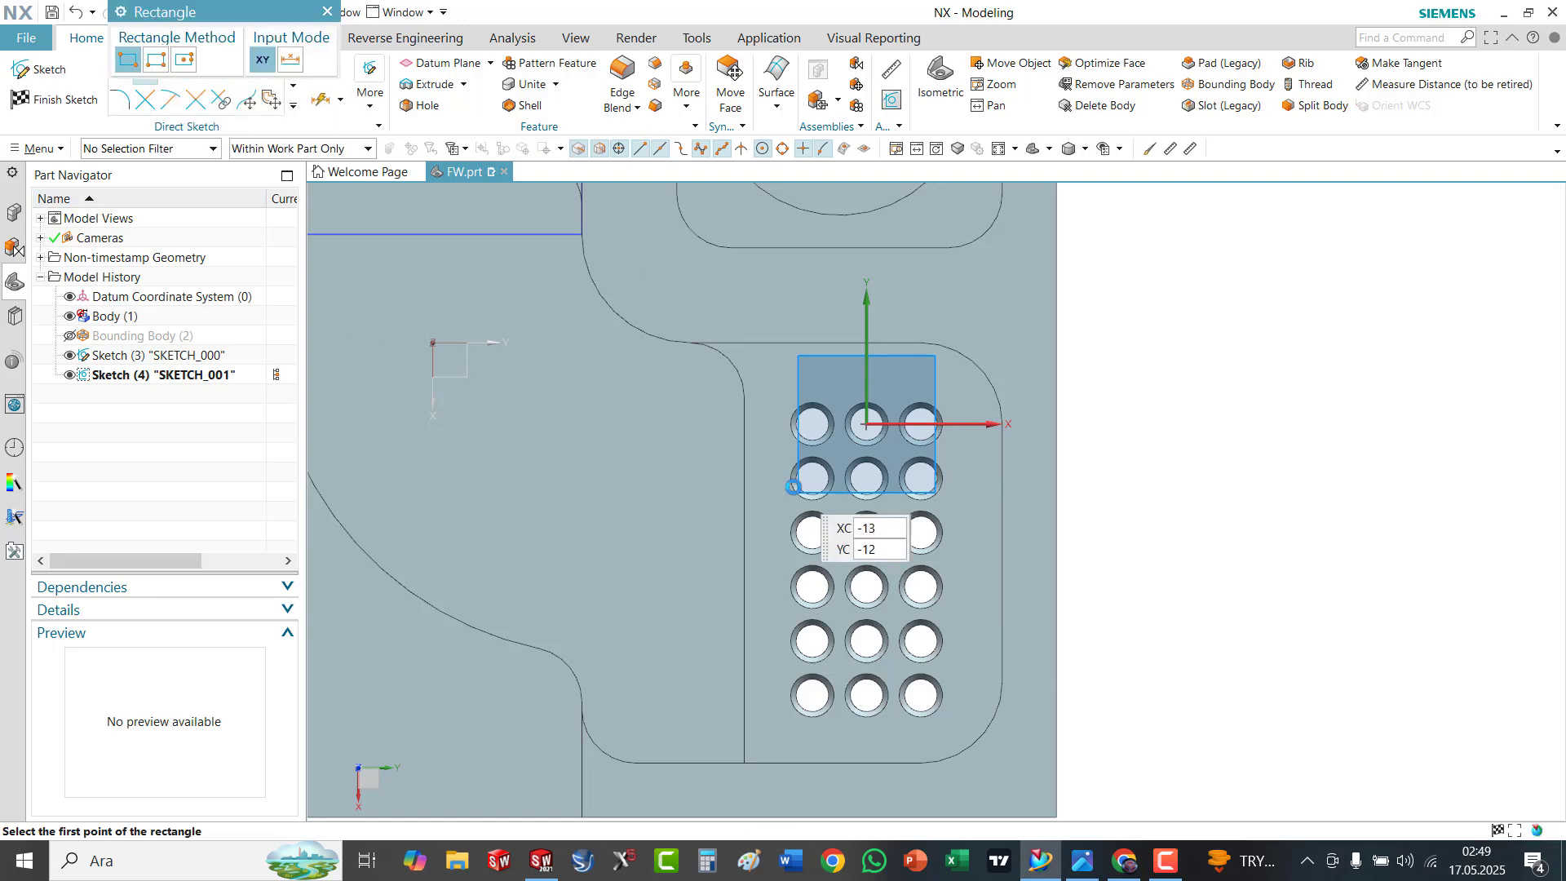
{"action": "left_click", "coordinate": [681, 343]}
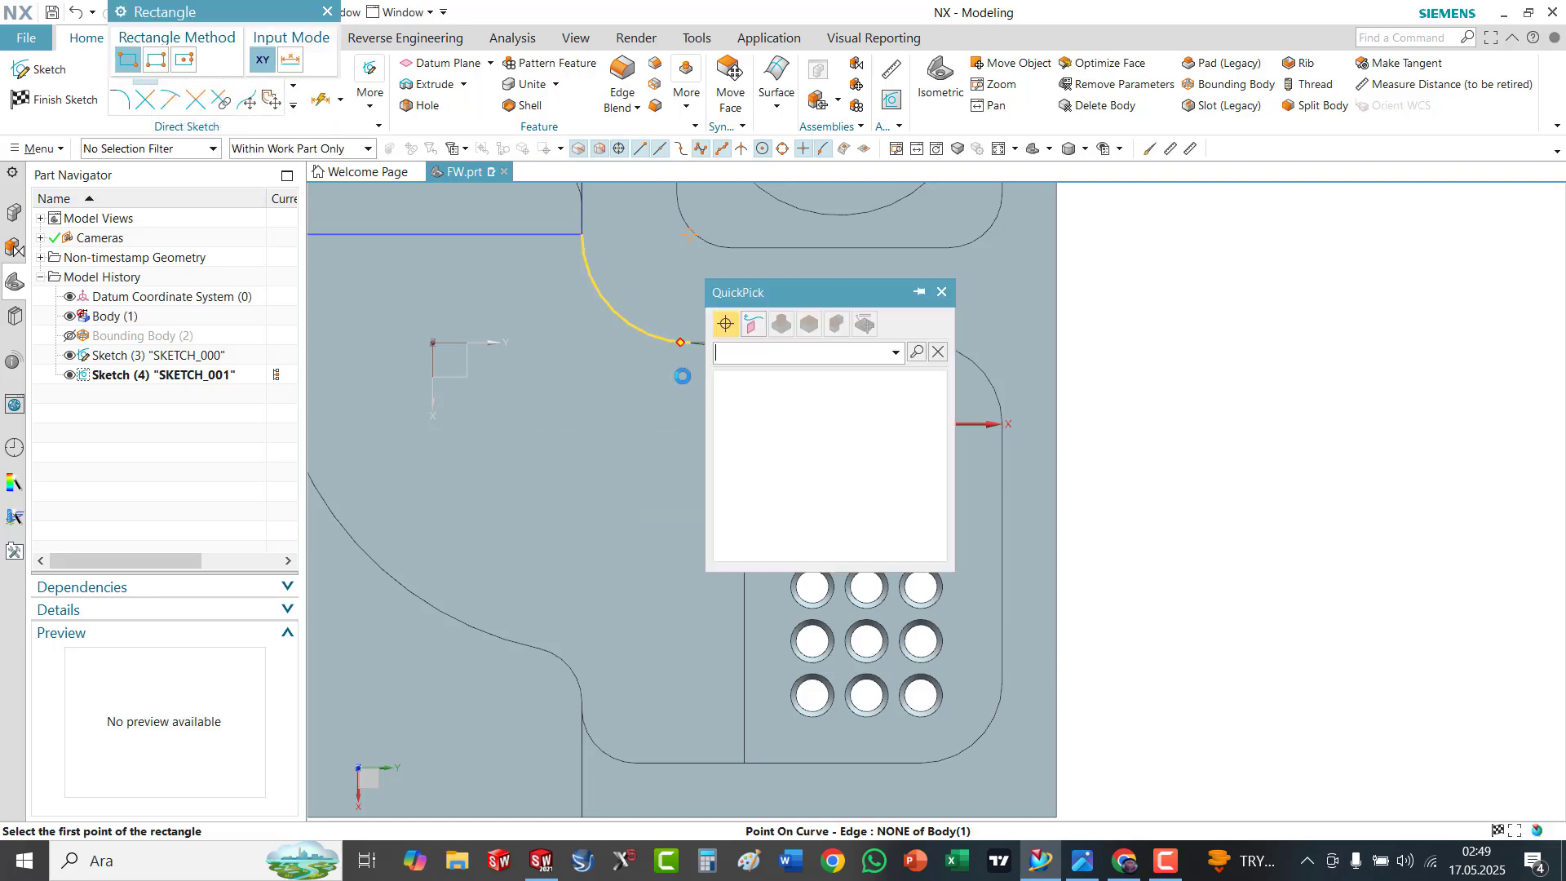
{"action": "left_click", "coordinate": [779, 384]}
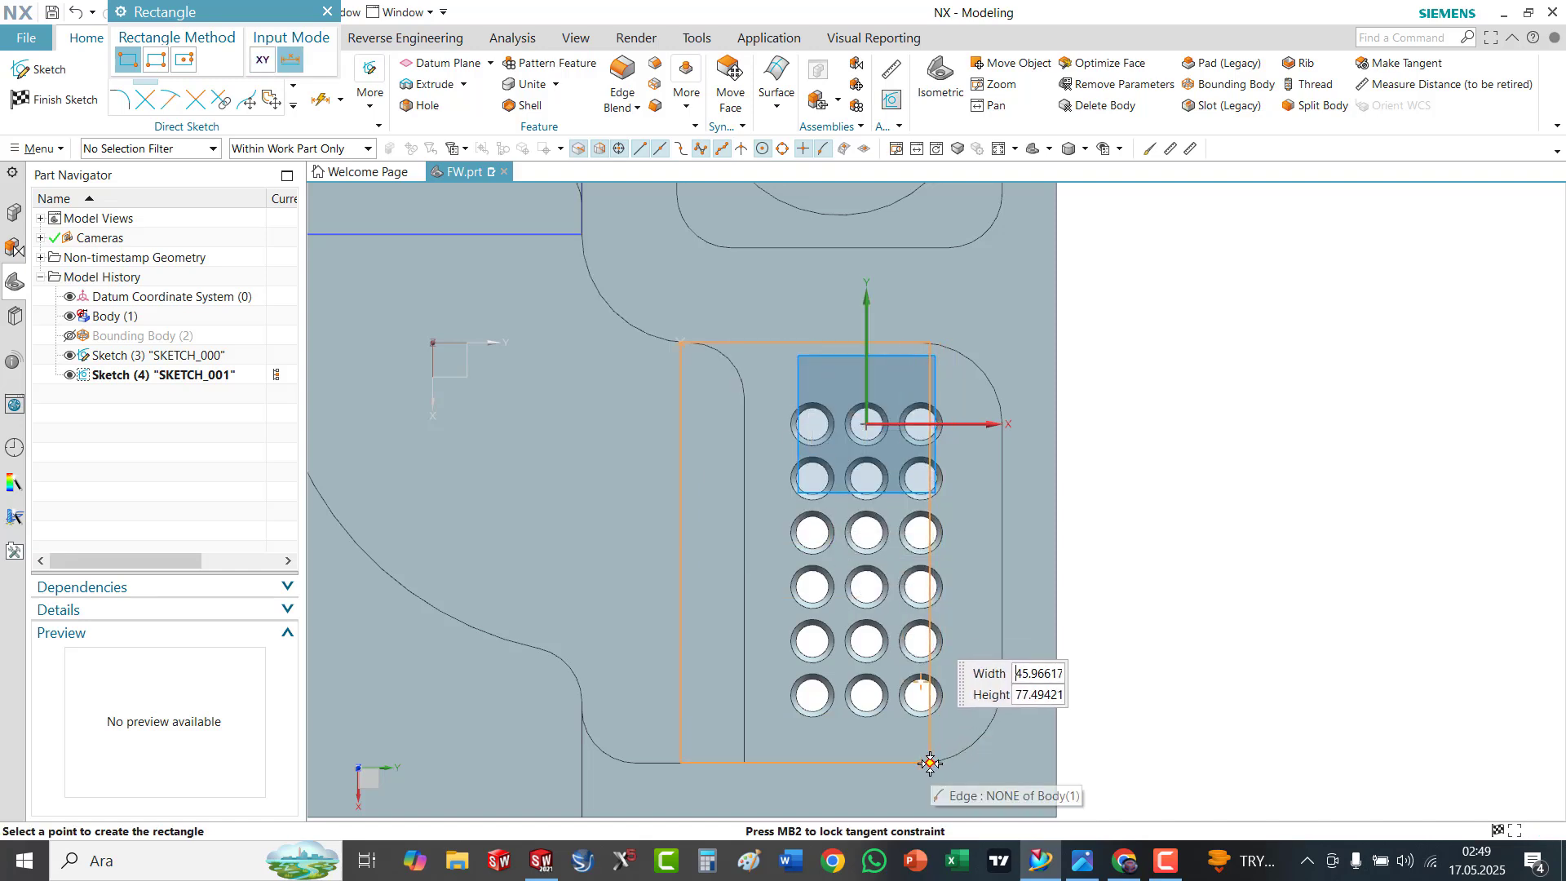
{"action": "left_click", "coordinate": [1003, 759]}
{"action": "left_click", "coordinate": [327, 11]}
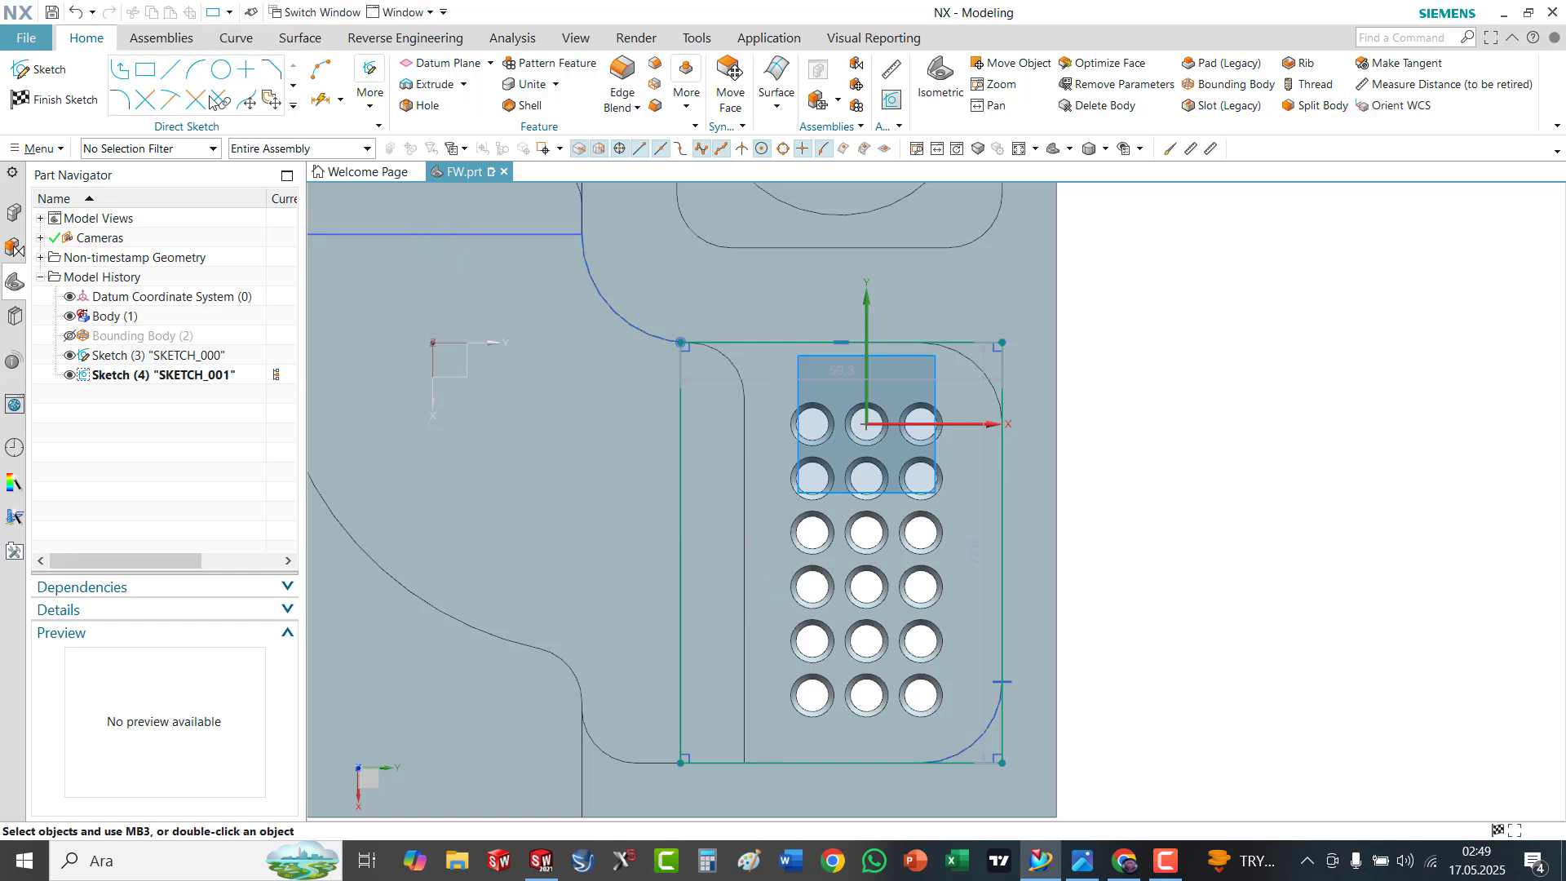
Fillet the rectangle's two right corners with a 15 mm radius to match the pocket's rounded corners, and finish the sketch
{"action": "left_click", "coordinate": [120, 99]}
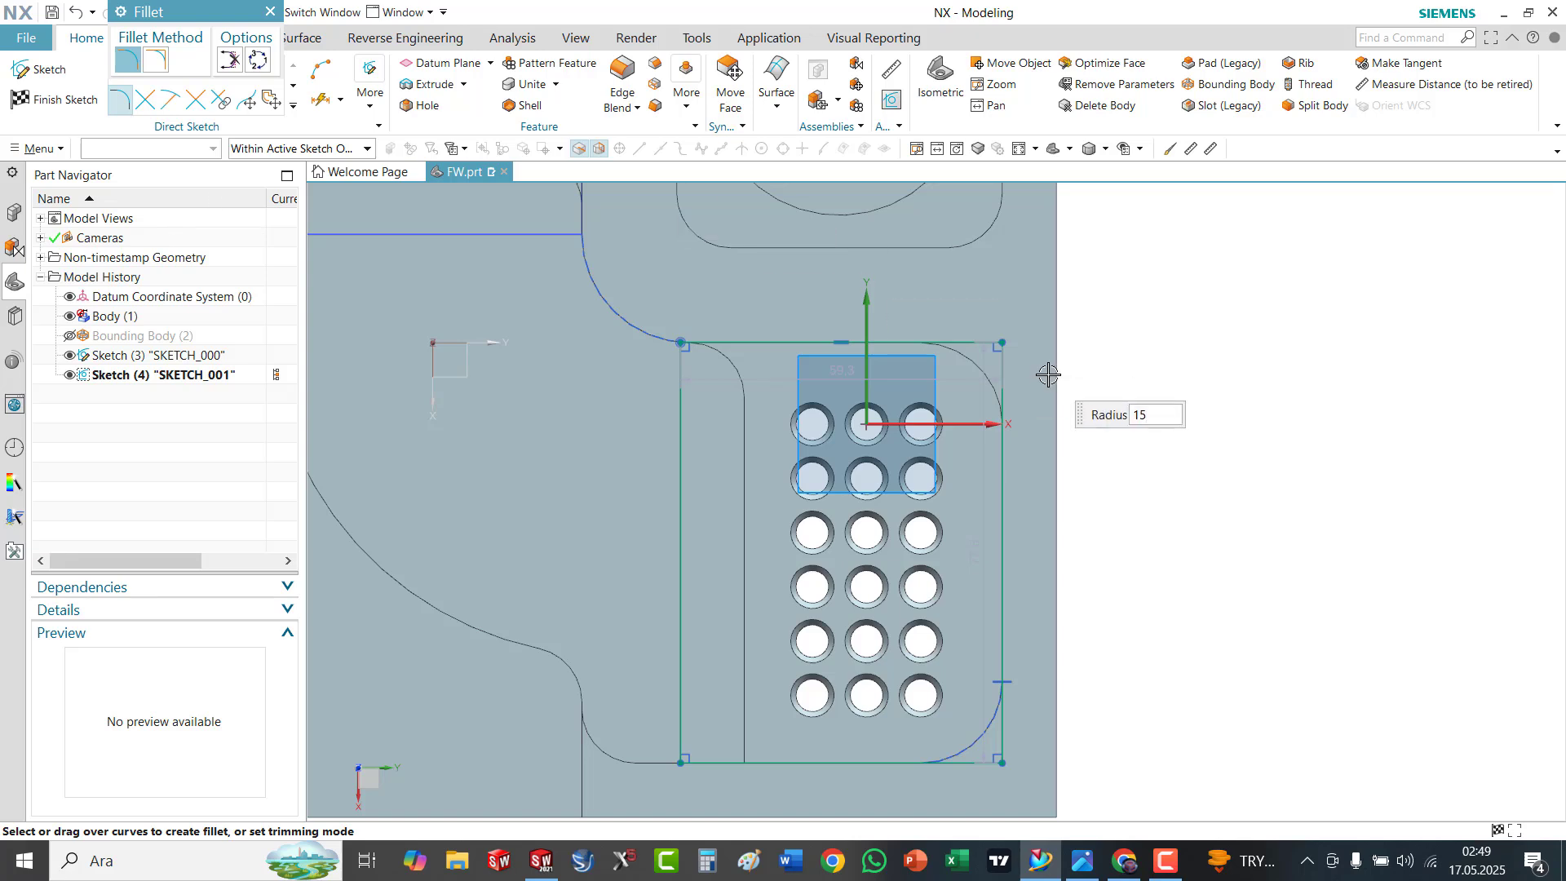
{"action": "left_click", "coordinate": [979, 341]}
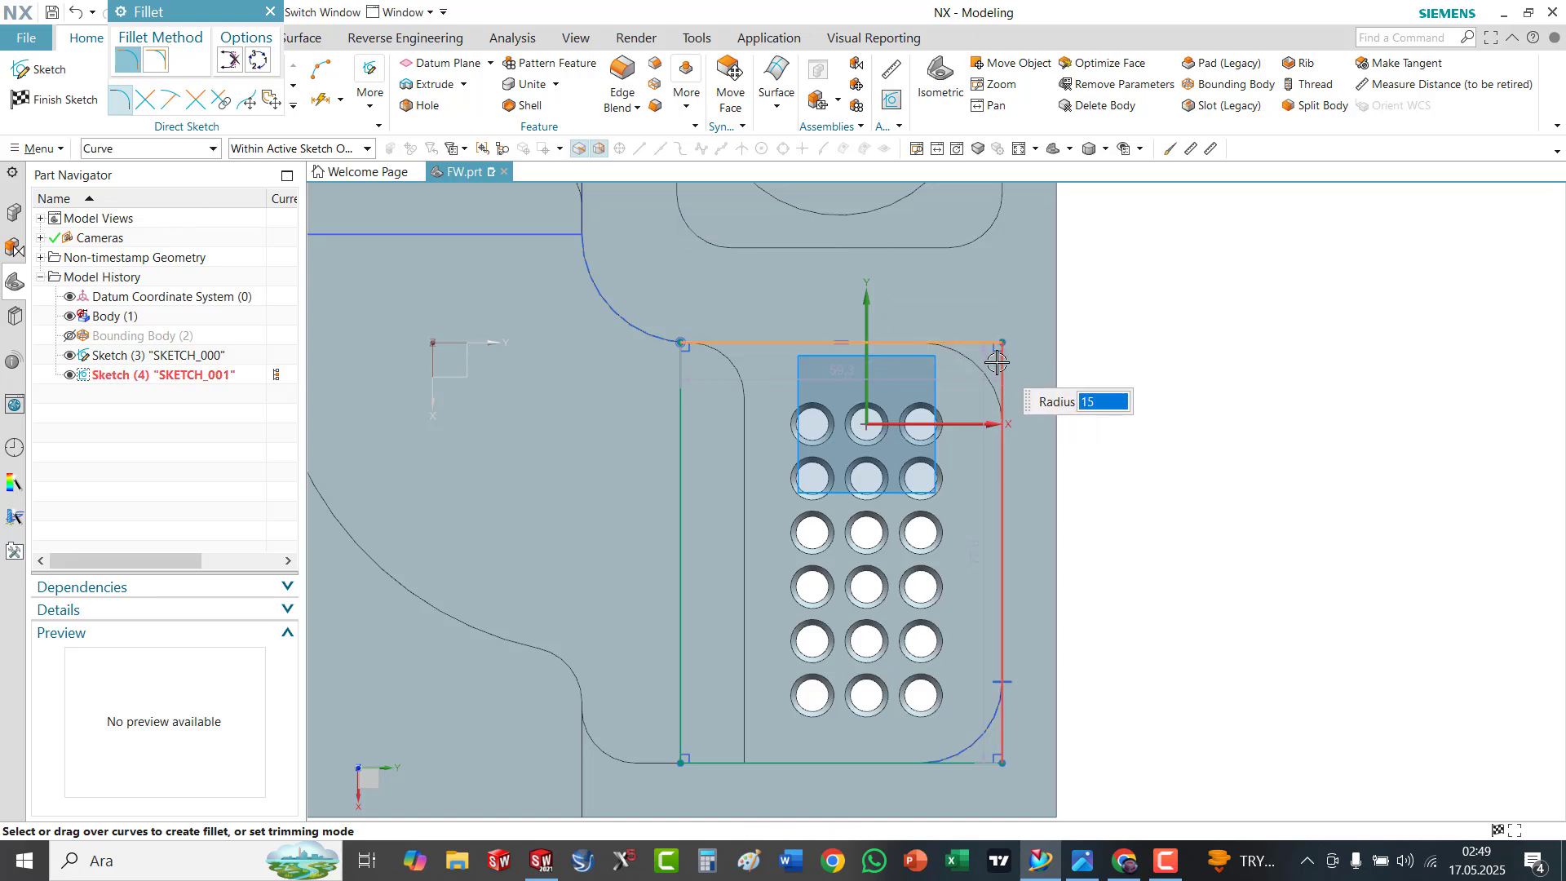
{"action": "left_click", "coordinate": [1002, 367]}
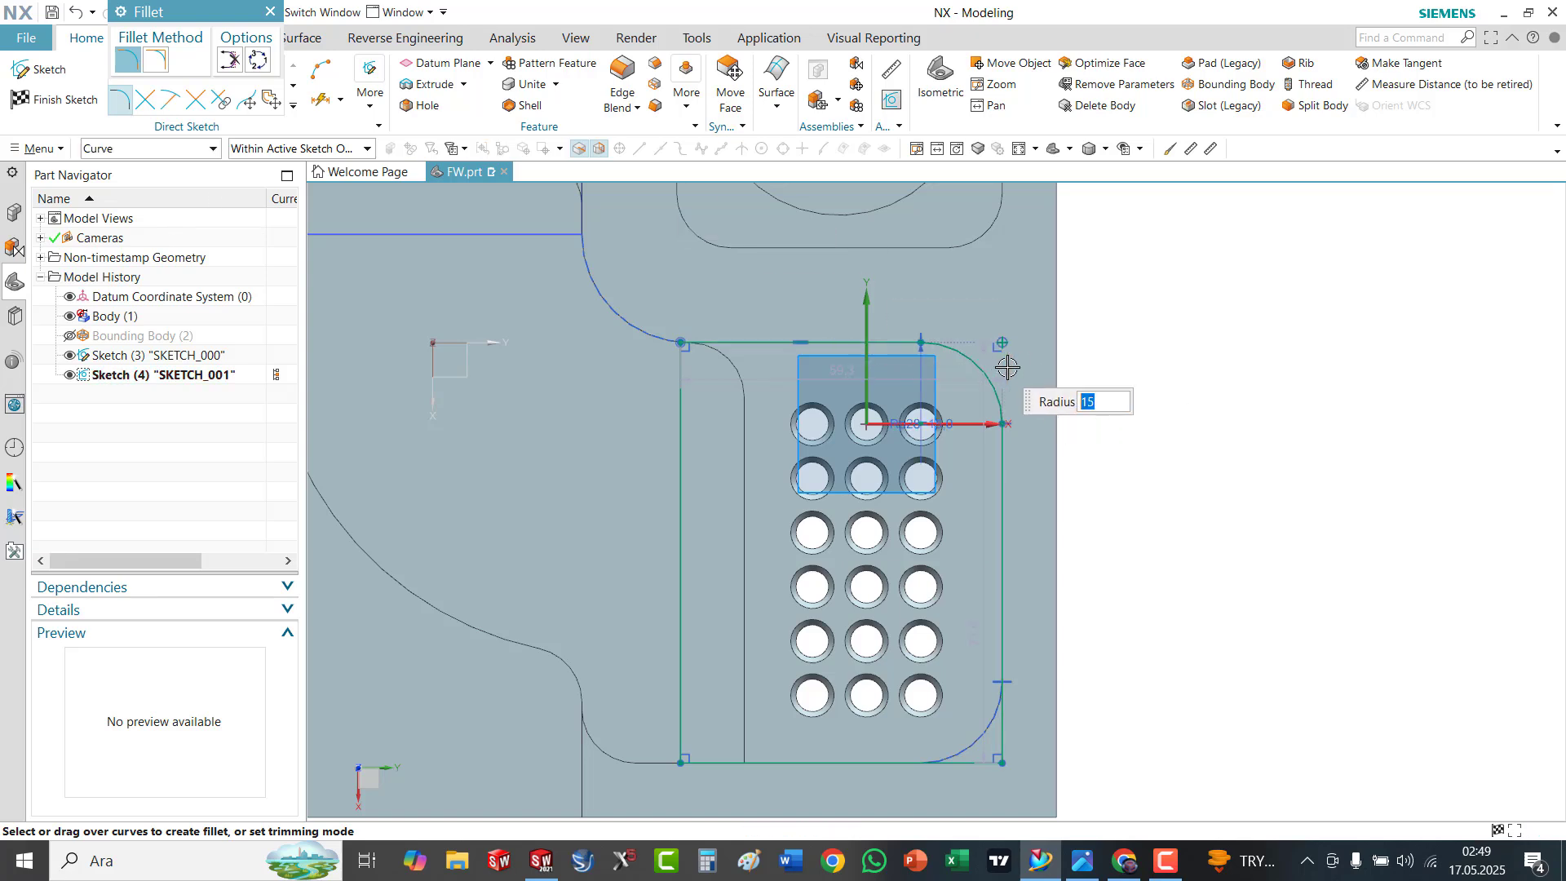
{"action": "left_click", "coordinate": [1006, 725]}
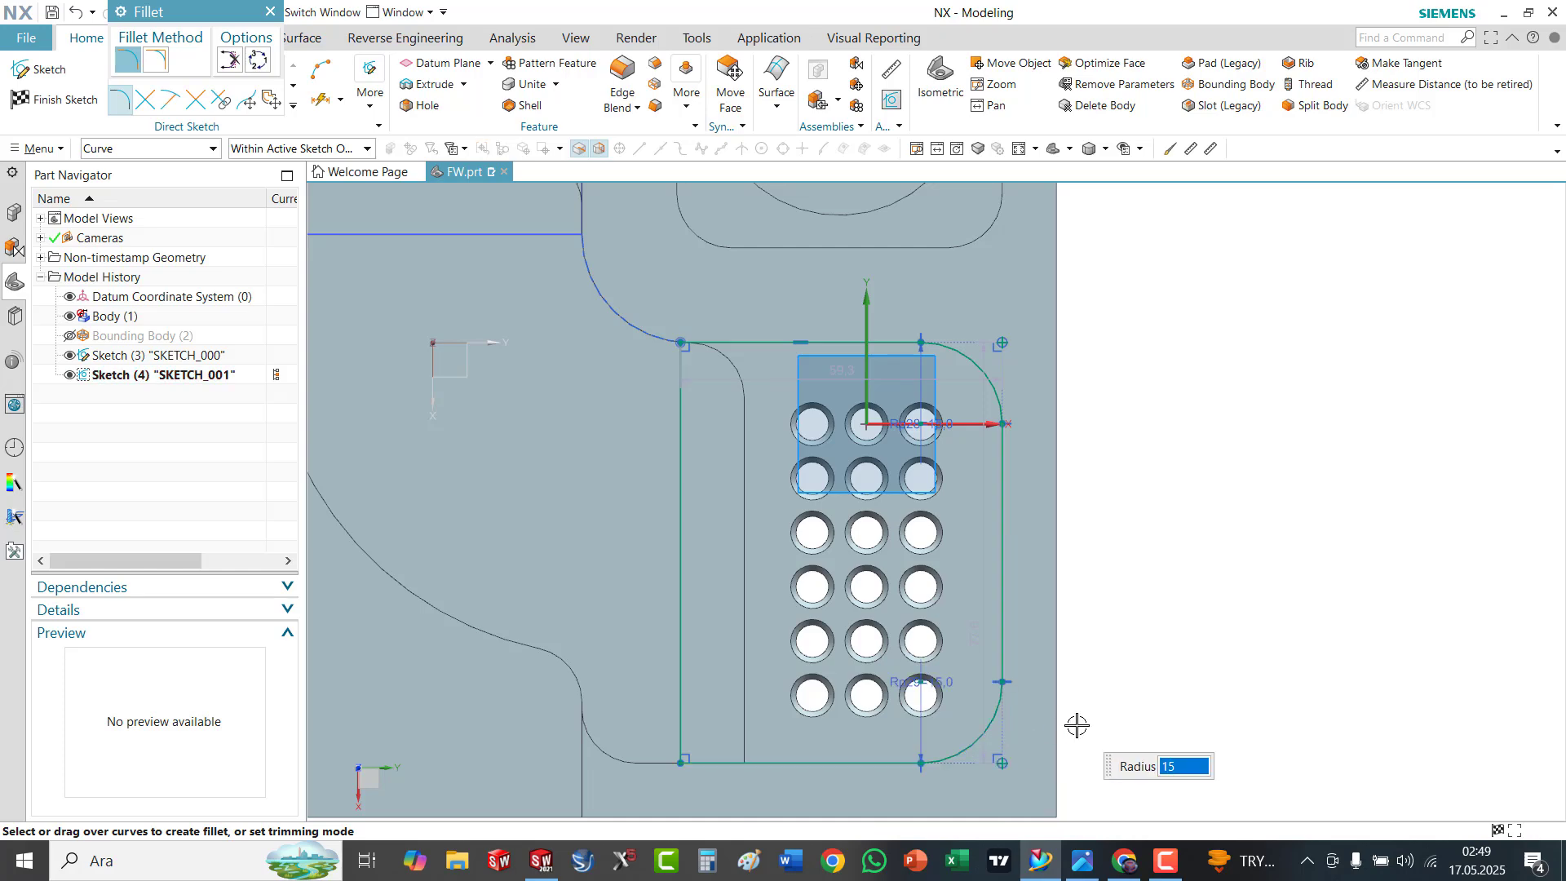
{"action": "left_click", "coordinate": [270, 11]}
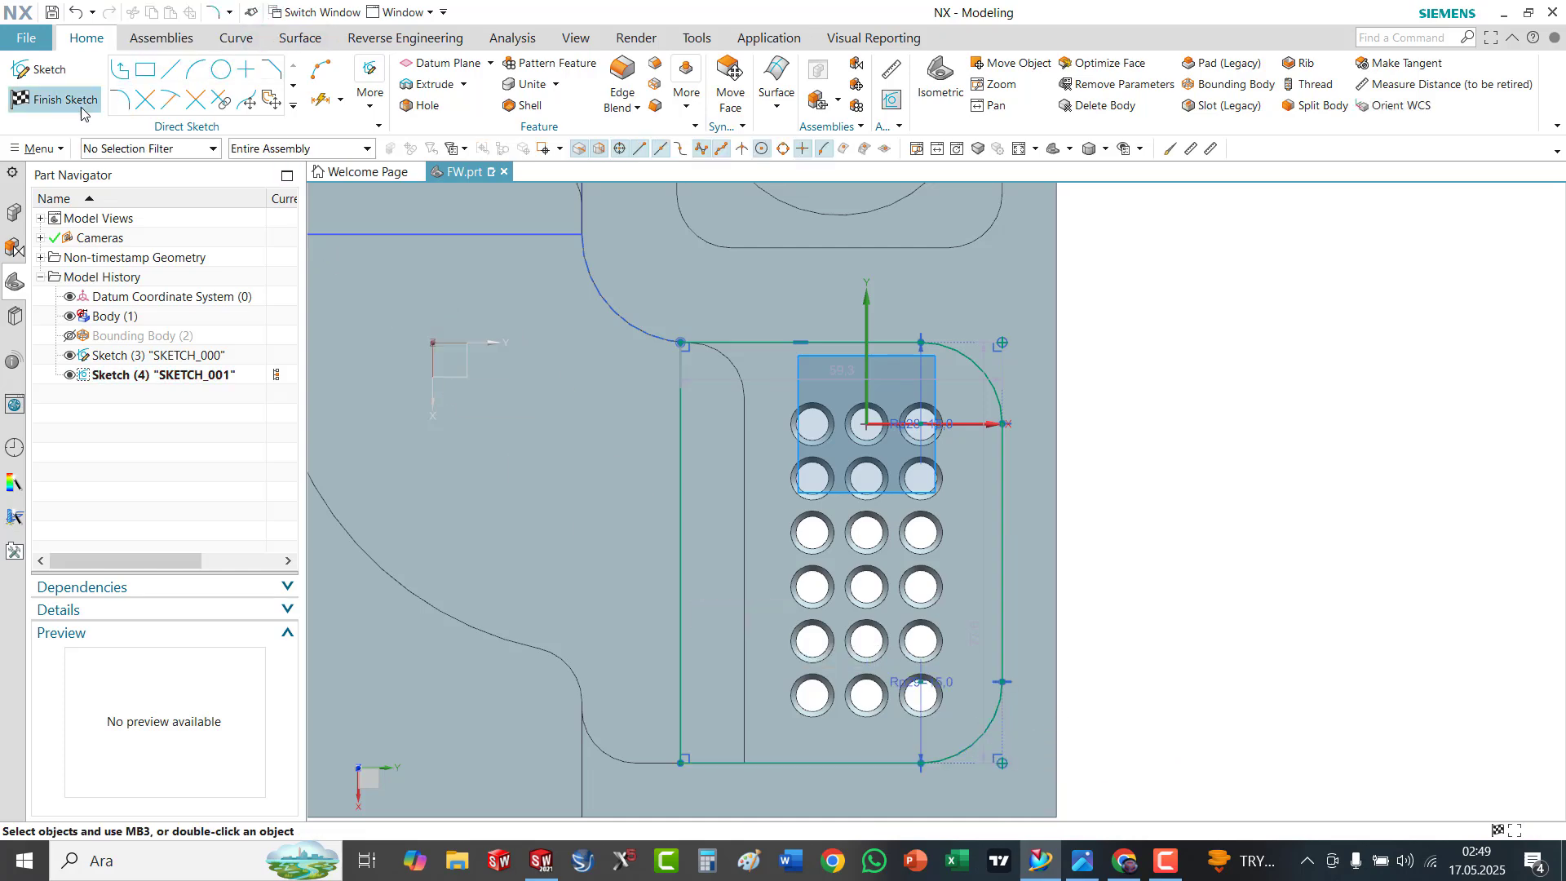
{"action": "left_click", "coordinate": [68, 101]}
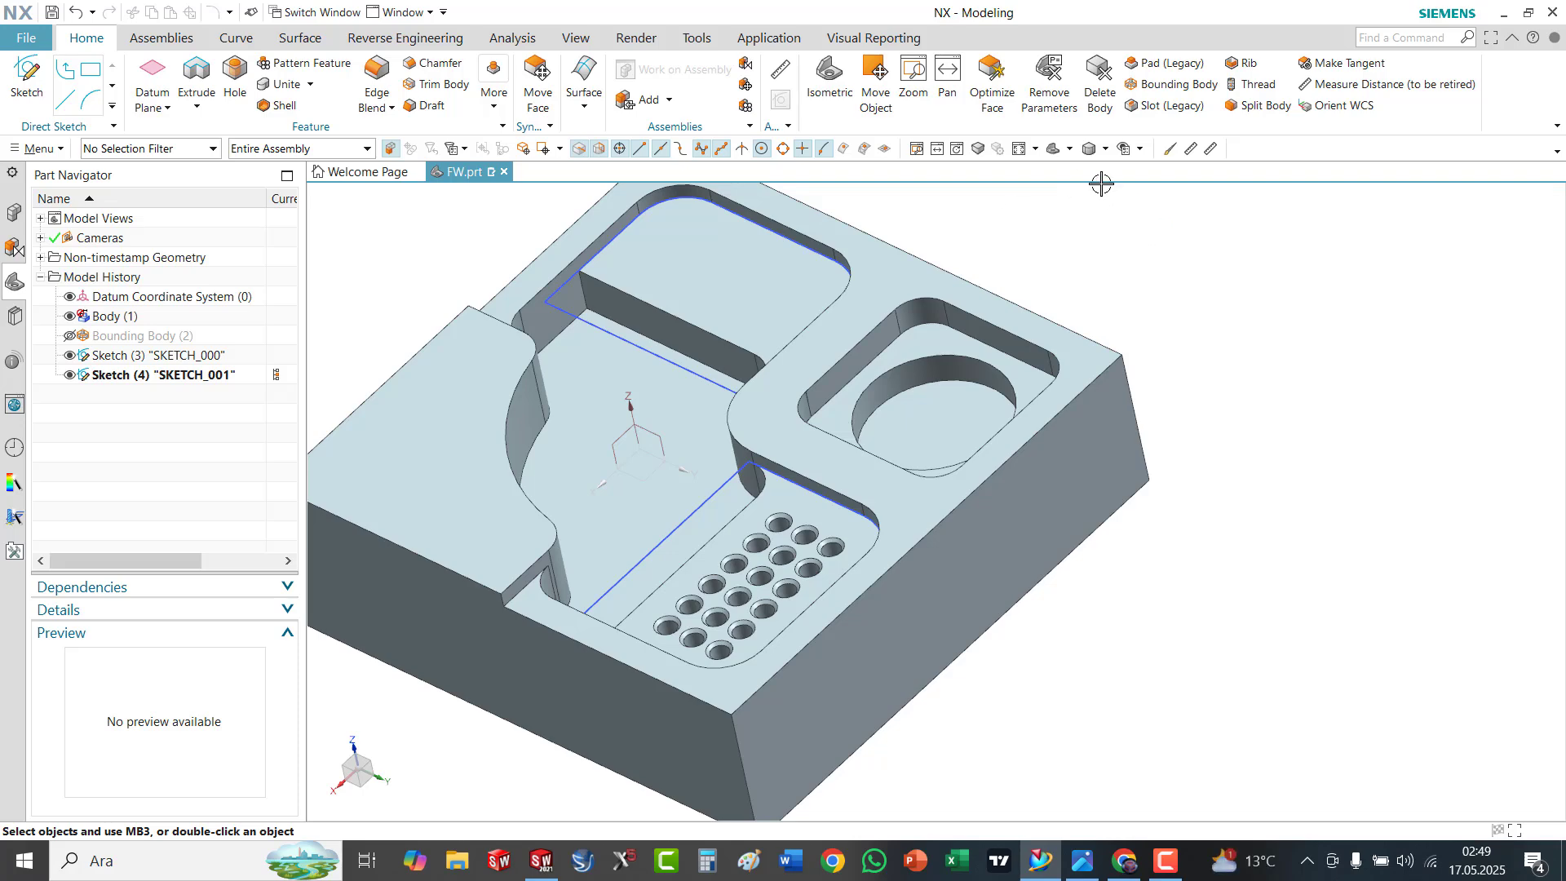
Switch the part to the Manufacturing application and show the Operation Navigator in program order
{"action": "left_click", "coordinate": [1066, 150]}
{"action": "left_click", "coordinate": [1060, 171]}
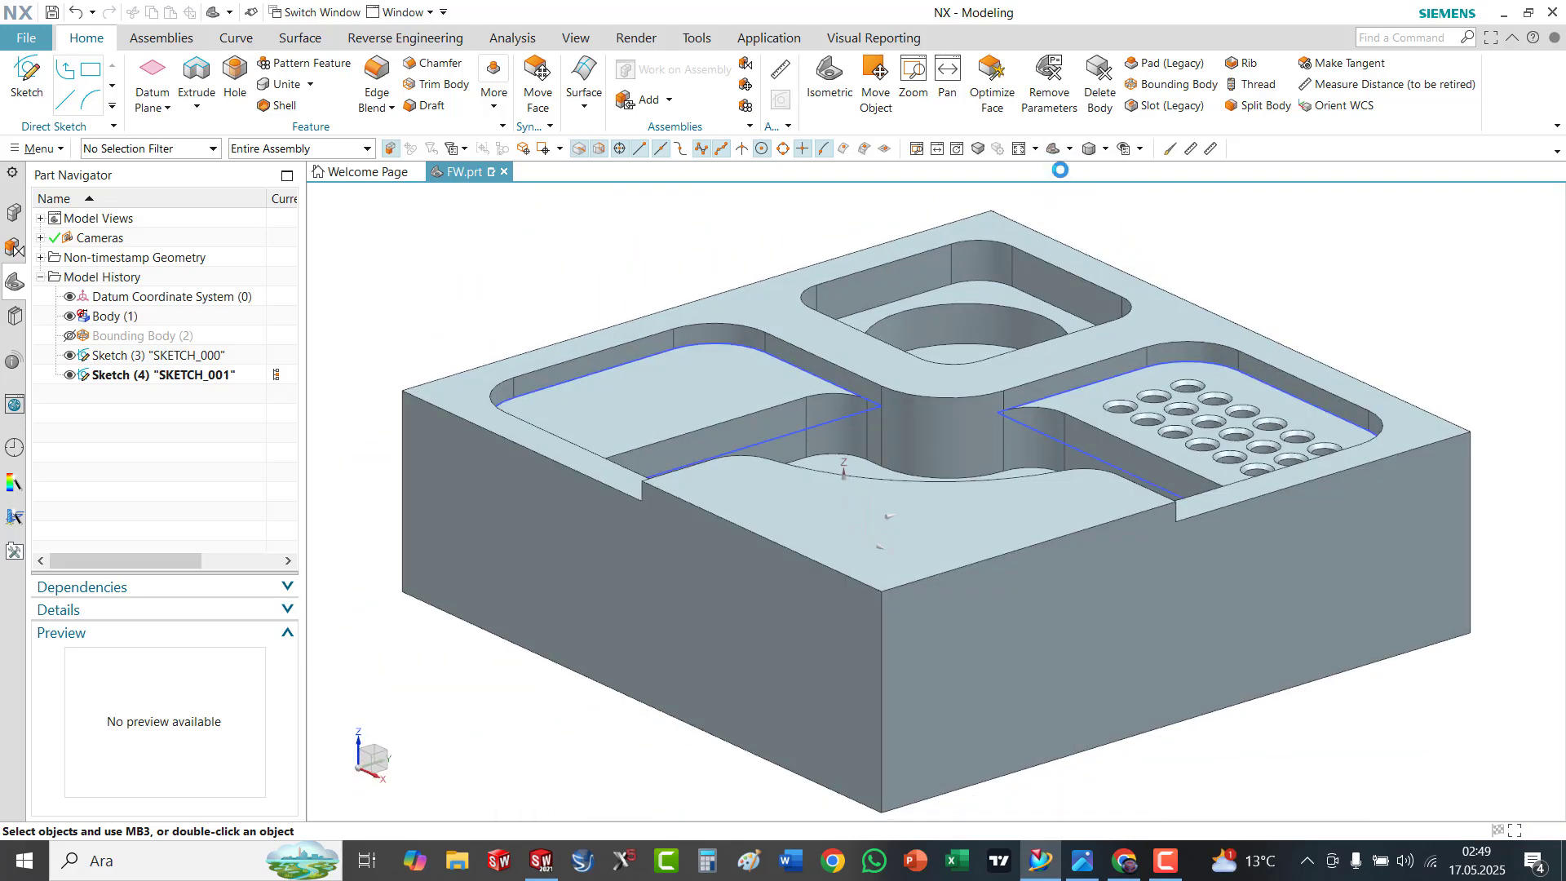
{"action": "left_click", "coordinate": [769, 41]}
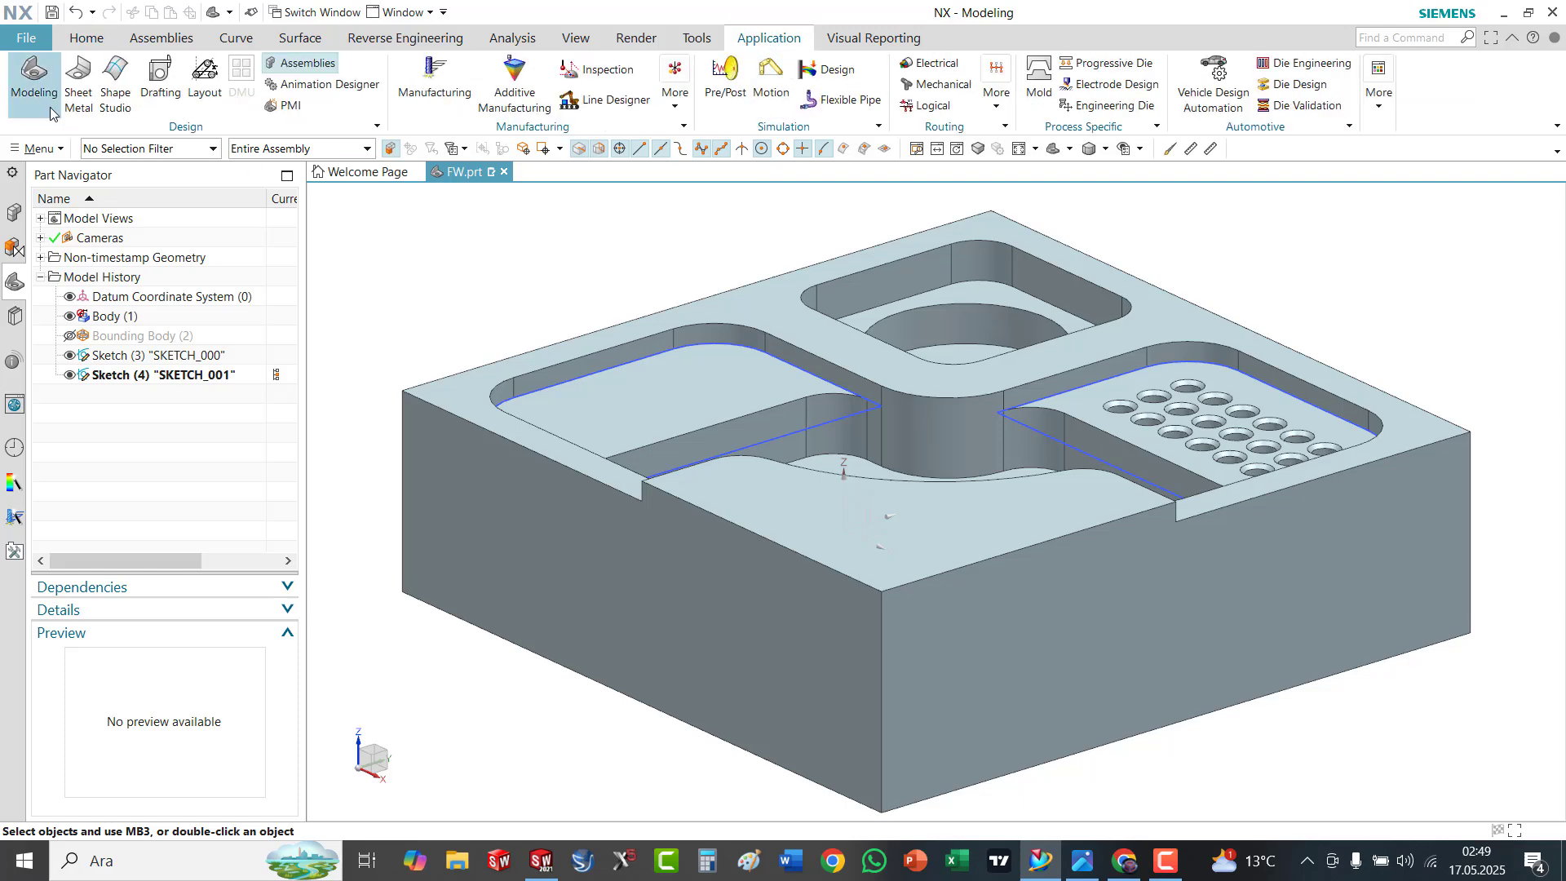
{"action": "left_click", "coordinate": [428, 82]}
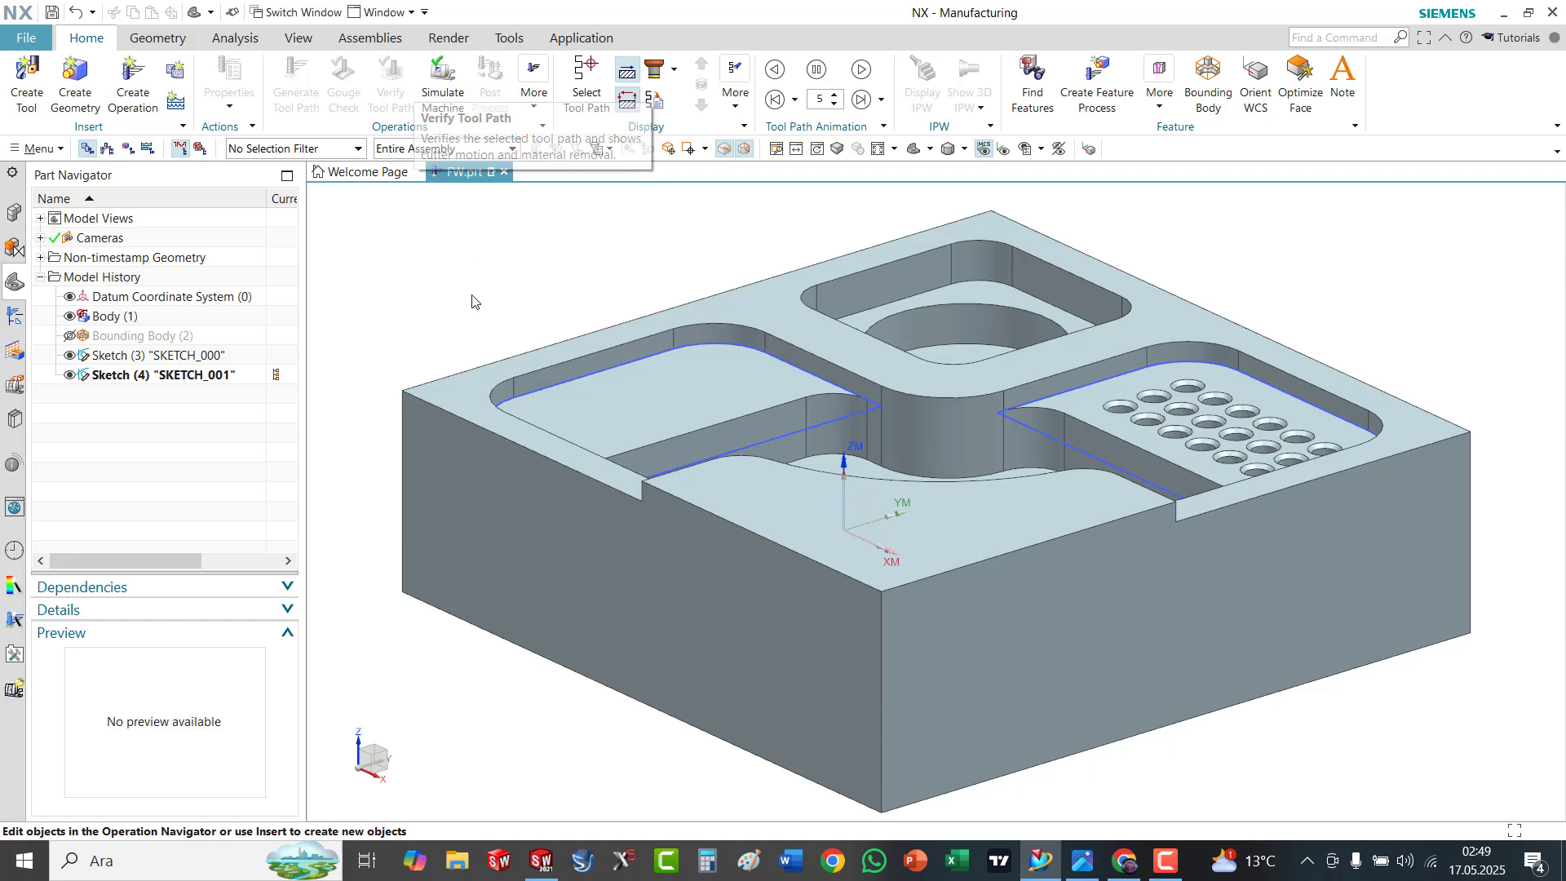
{"action": "left_click", "coordinate": [16, 318]}
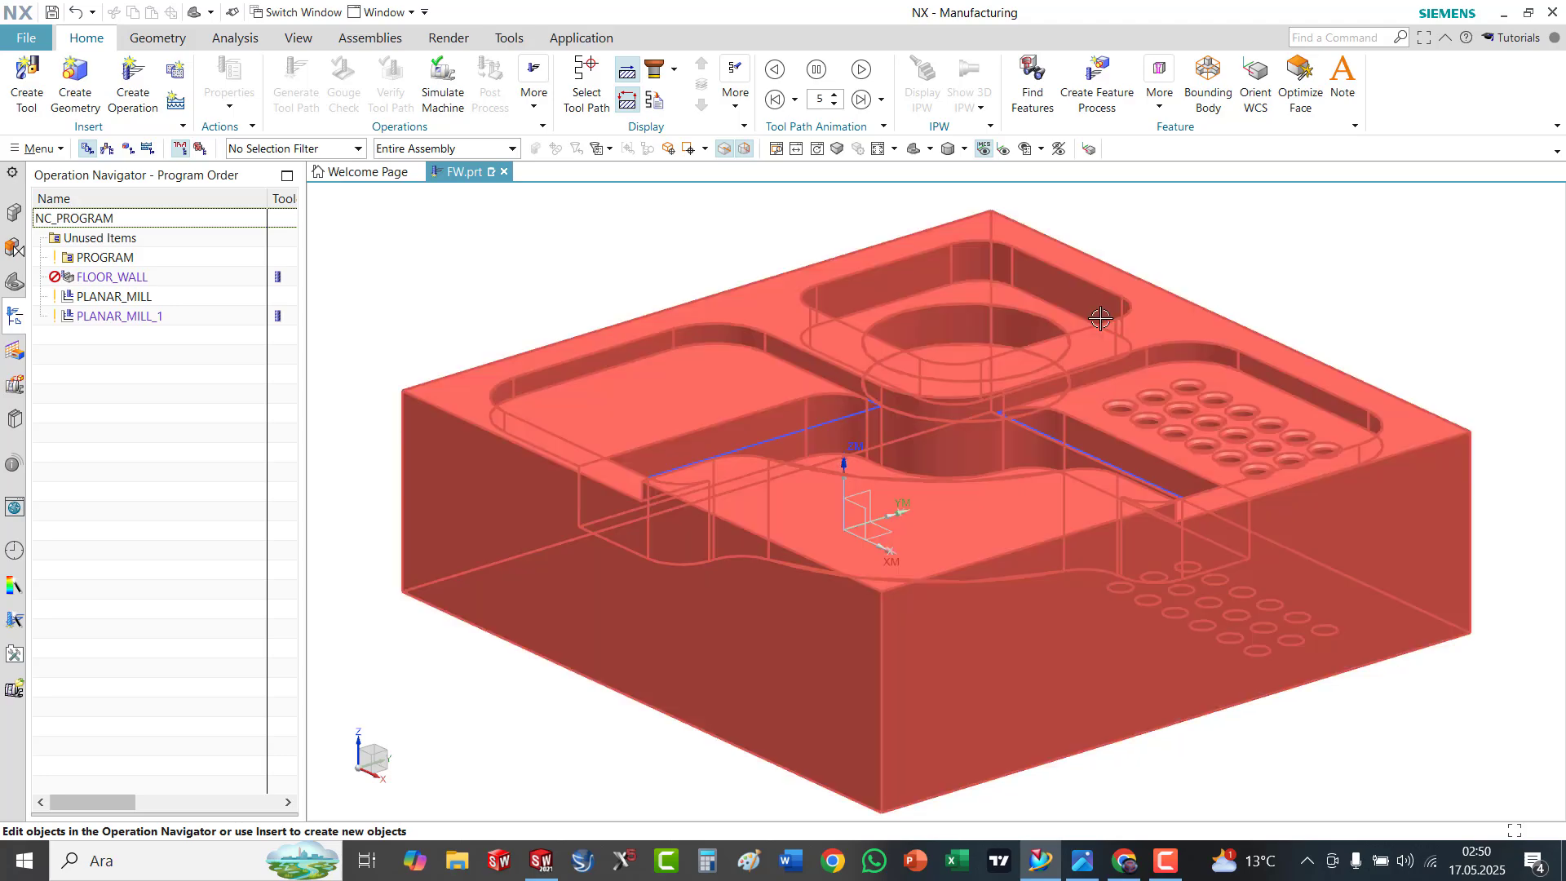
Create a mill_planar Planar Mill operation named PLANAR_MILL_2 with tool D10FRZ and geometry WORKPIECE-1
{"action": "middle_click_drag", "start_coordinate": [1092, 327], "coordinate": [995, 309]}
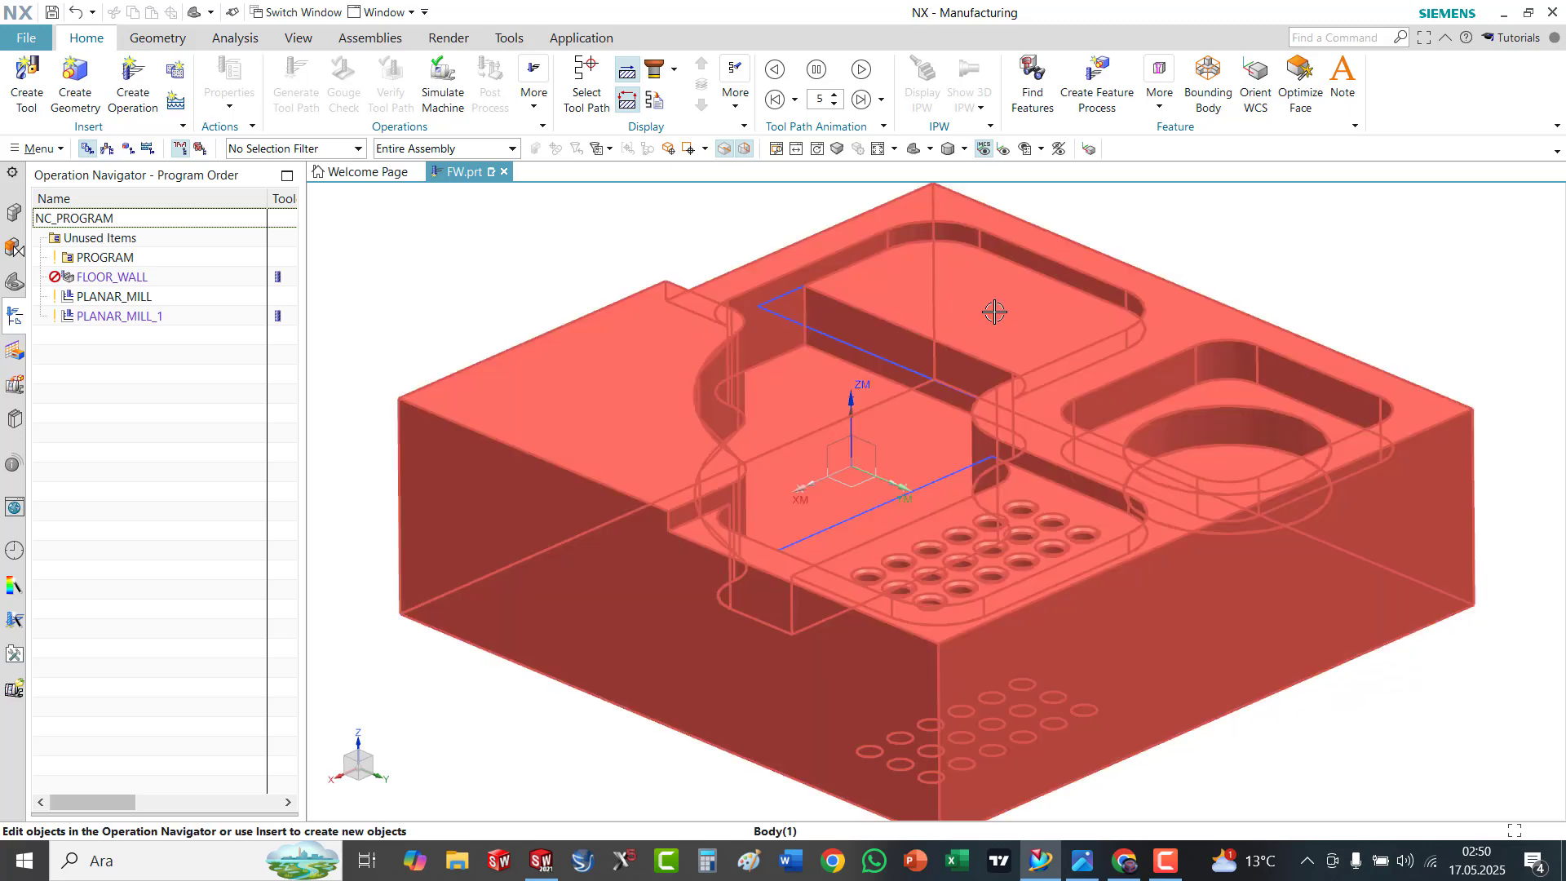
{"action": "scroll", "coordinate": [1053, 233], "scroll_direction": "down", "scroll_amount": 2}
{"action": "scroll", "coordinate": [1027, 210], "scroll_direction": "up", "scroll_amount": 1}
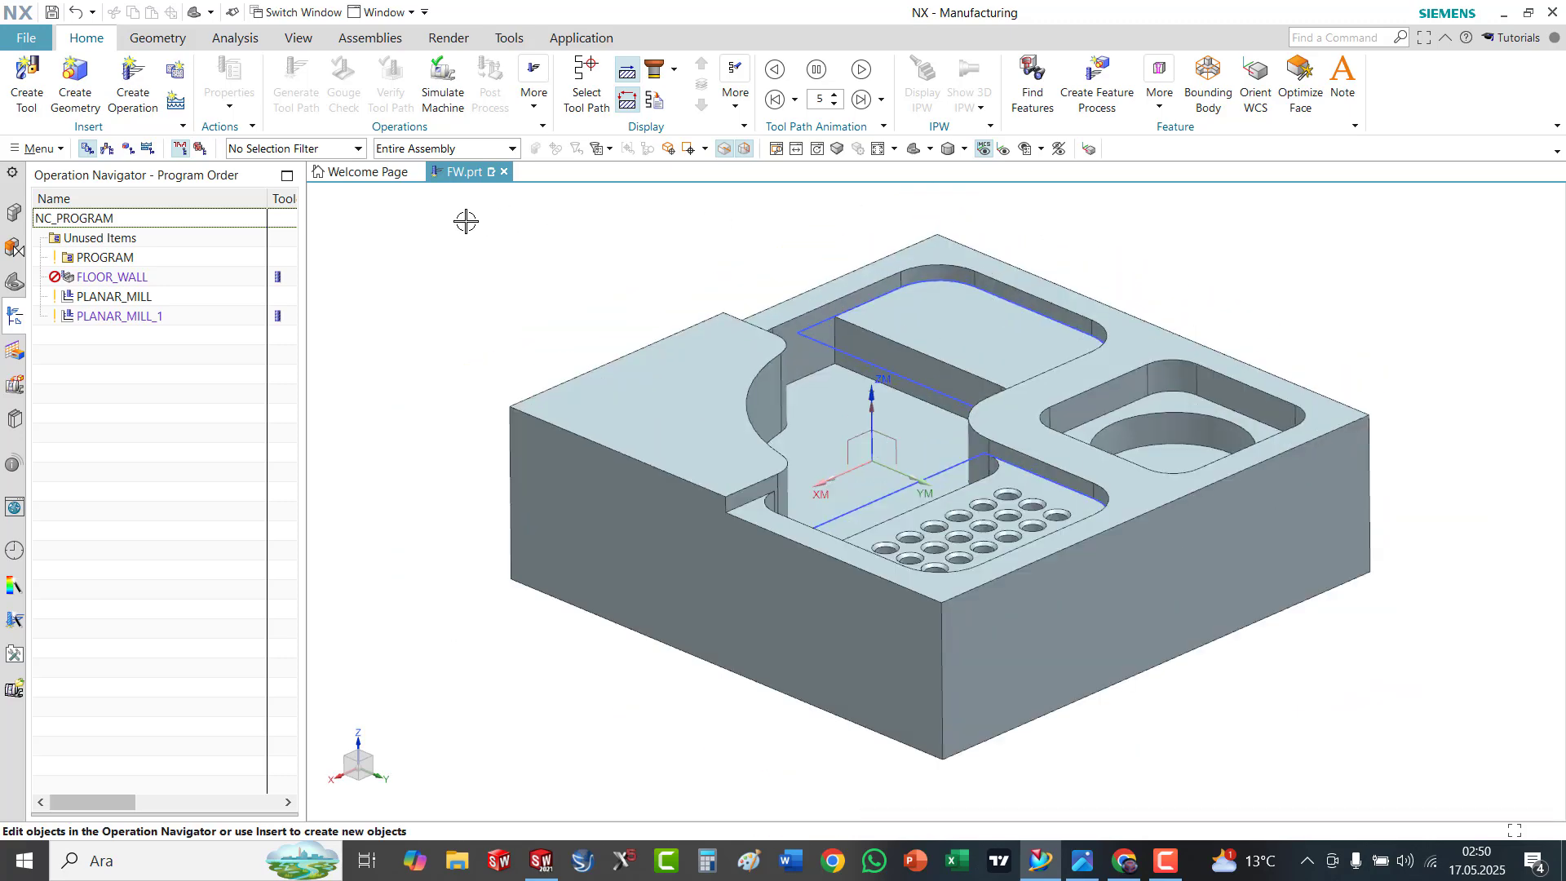
{"action": "scroll", "coordinate": [689, 199], "scroll_direction": "up", "scroll_amount": 1}
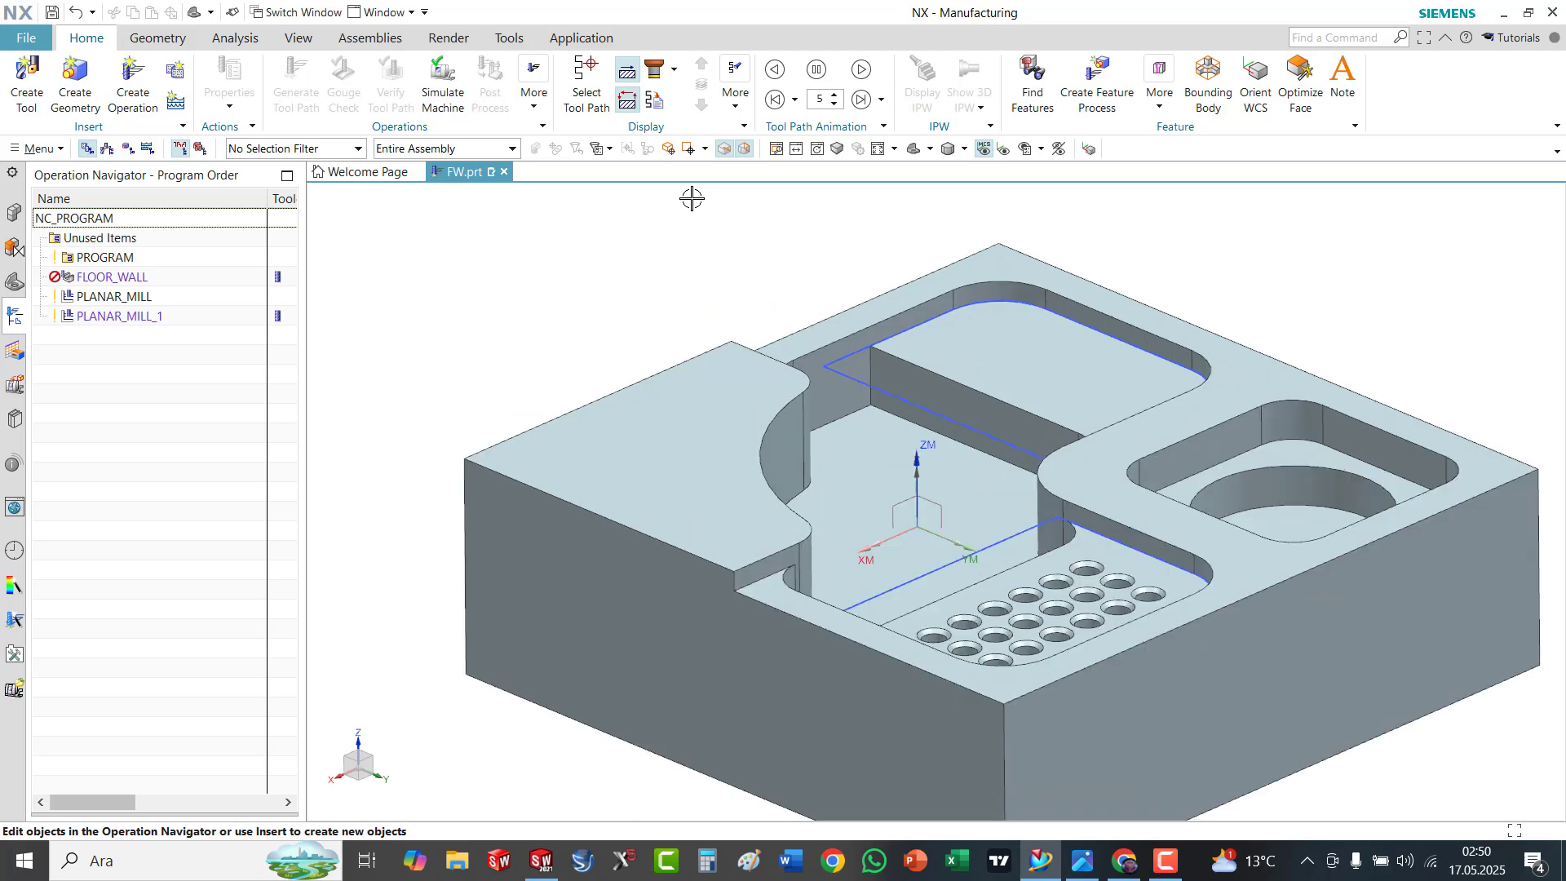
{"action": "left_click", "coordinate": [131, 82]}
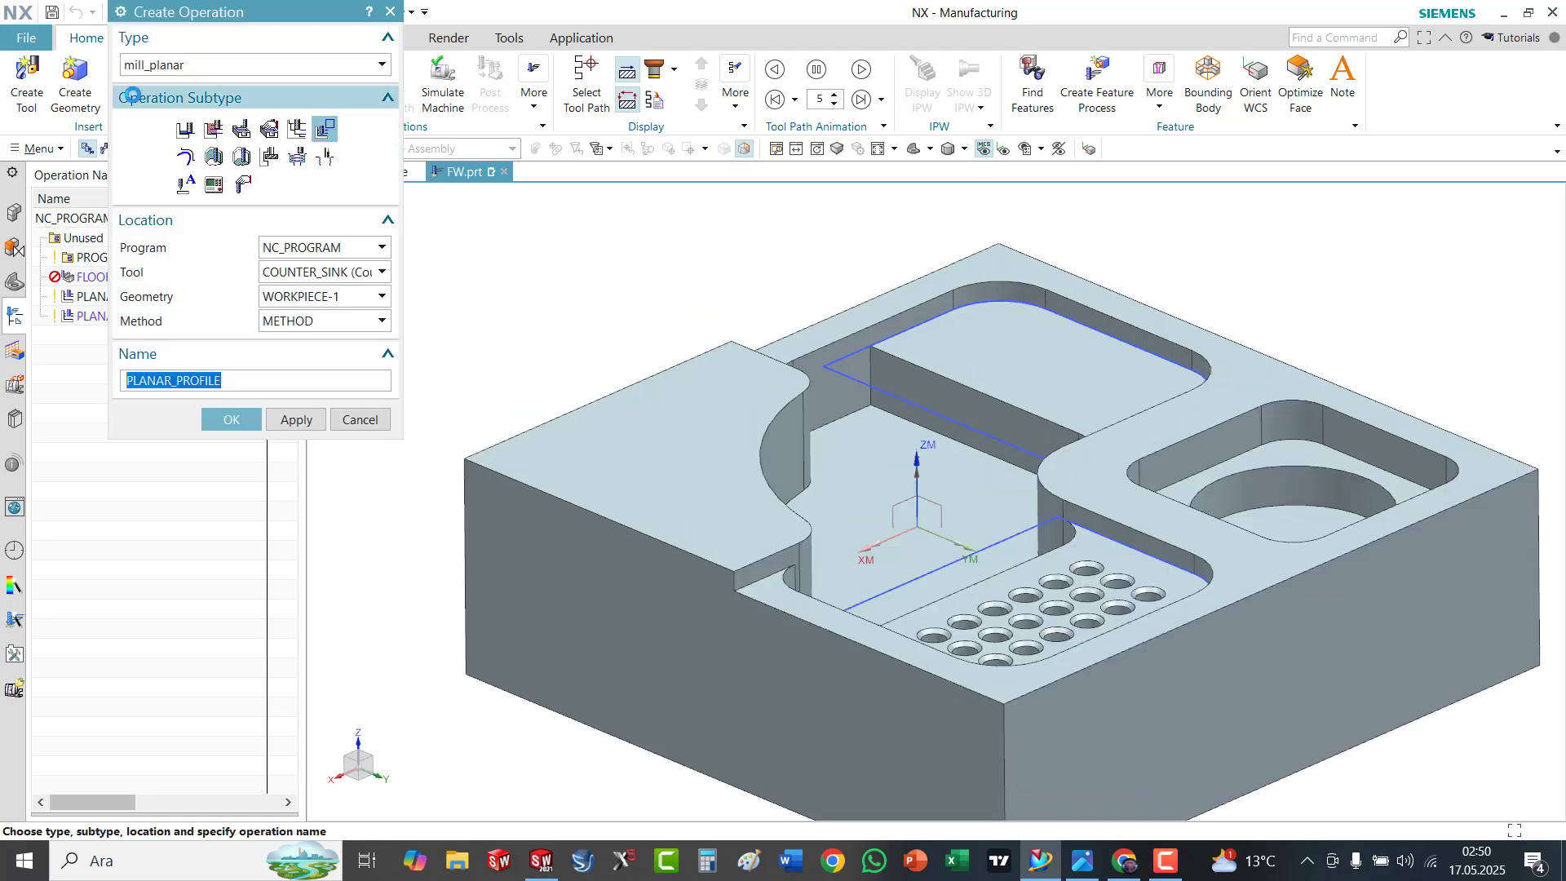
{"action": "left_click", "coordinate": [298, 132]}
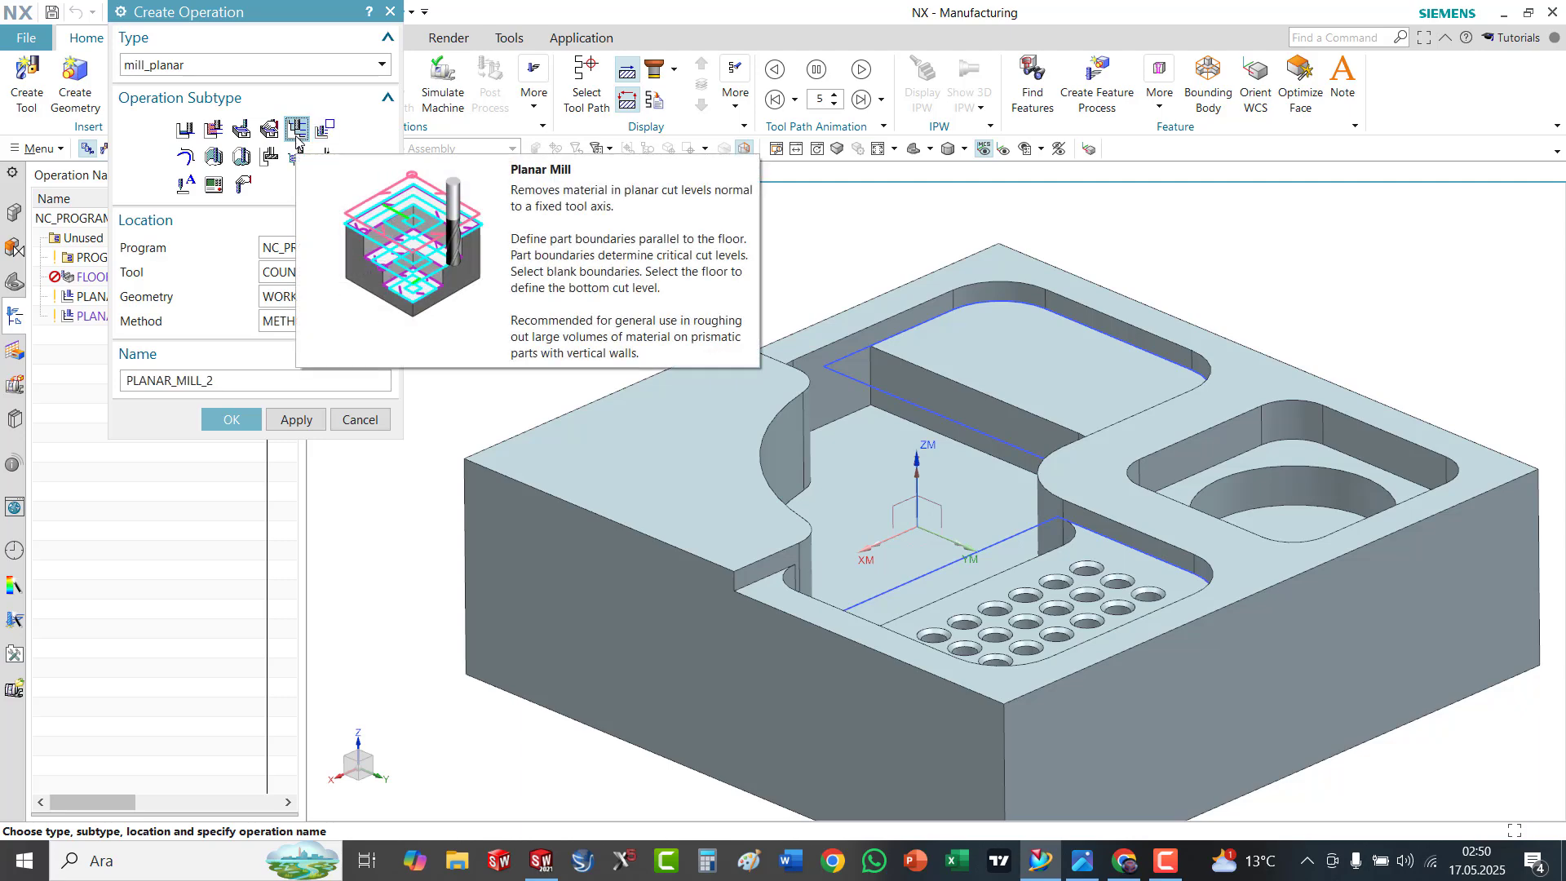
{"action": "left_click", "coordinate": [348, 274]}
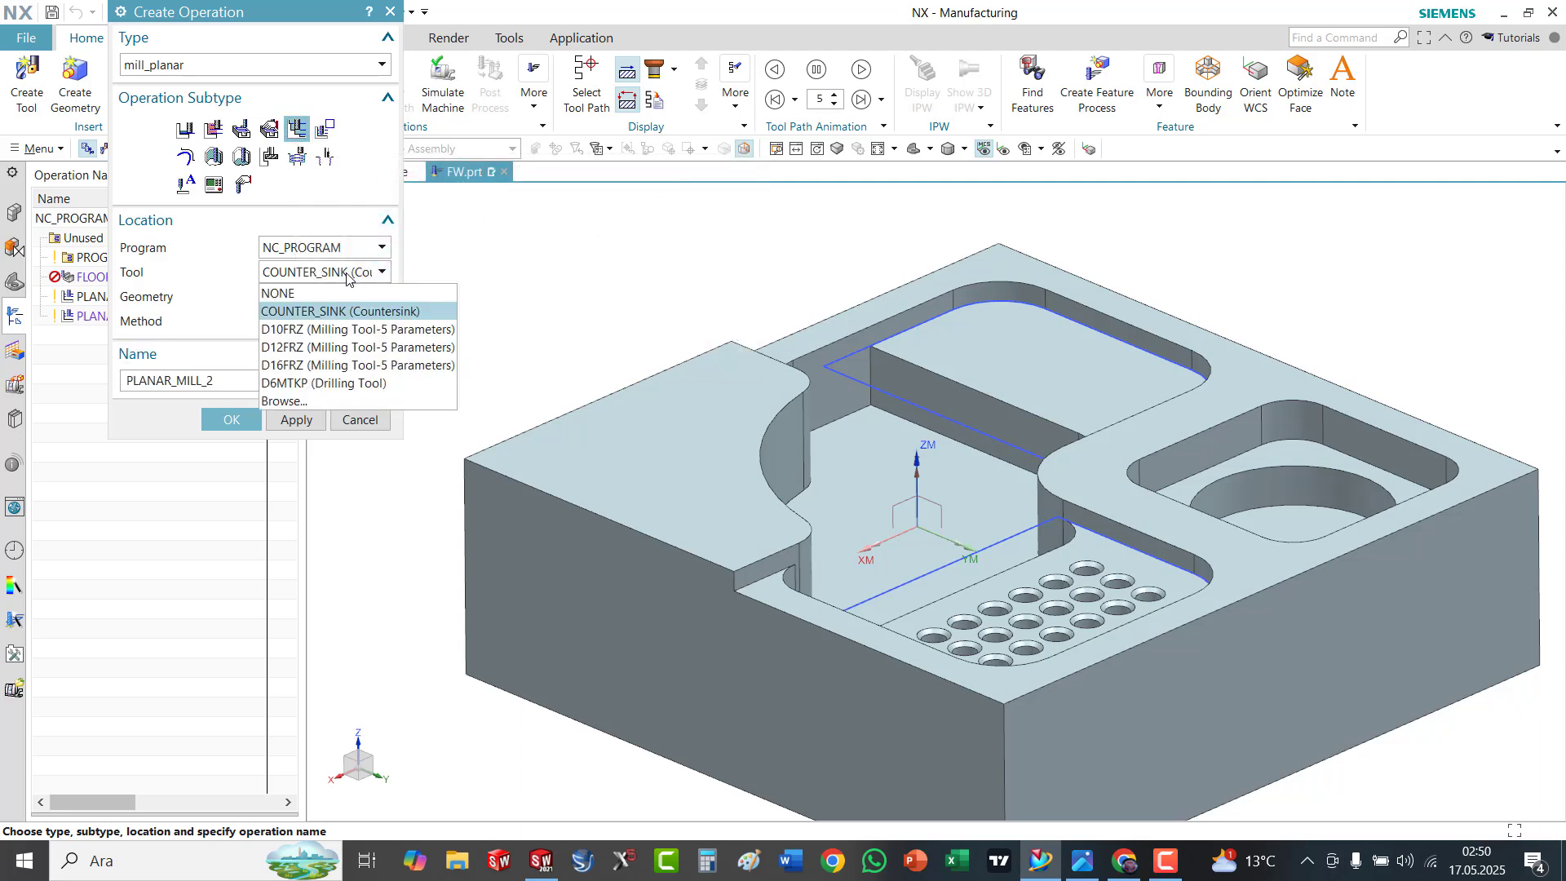
{"action": "left_click", "coordinate": [307, 331]}
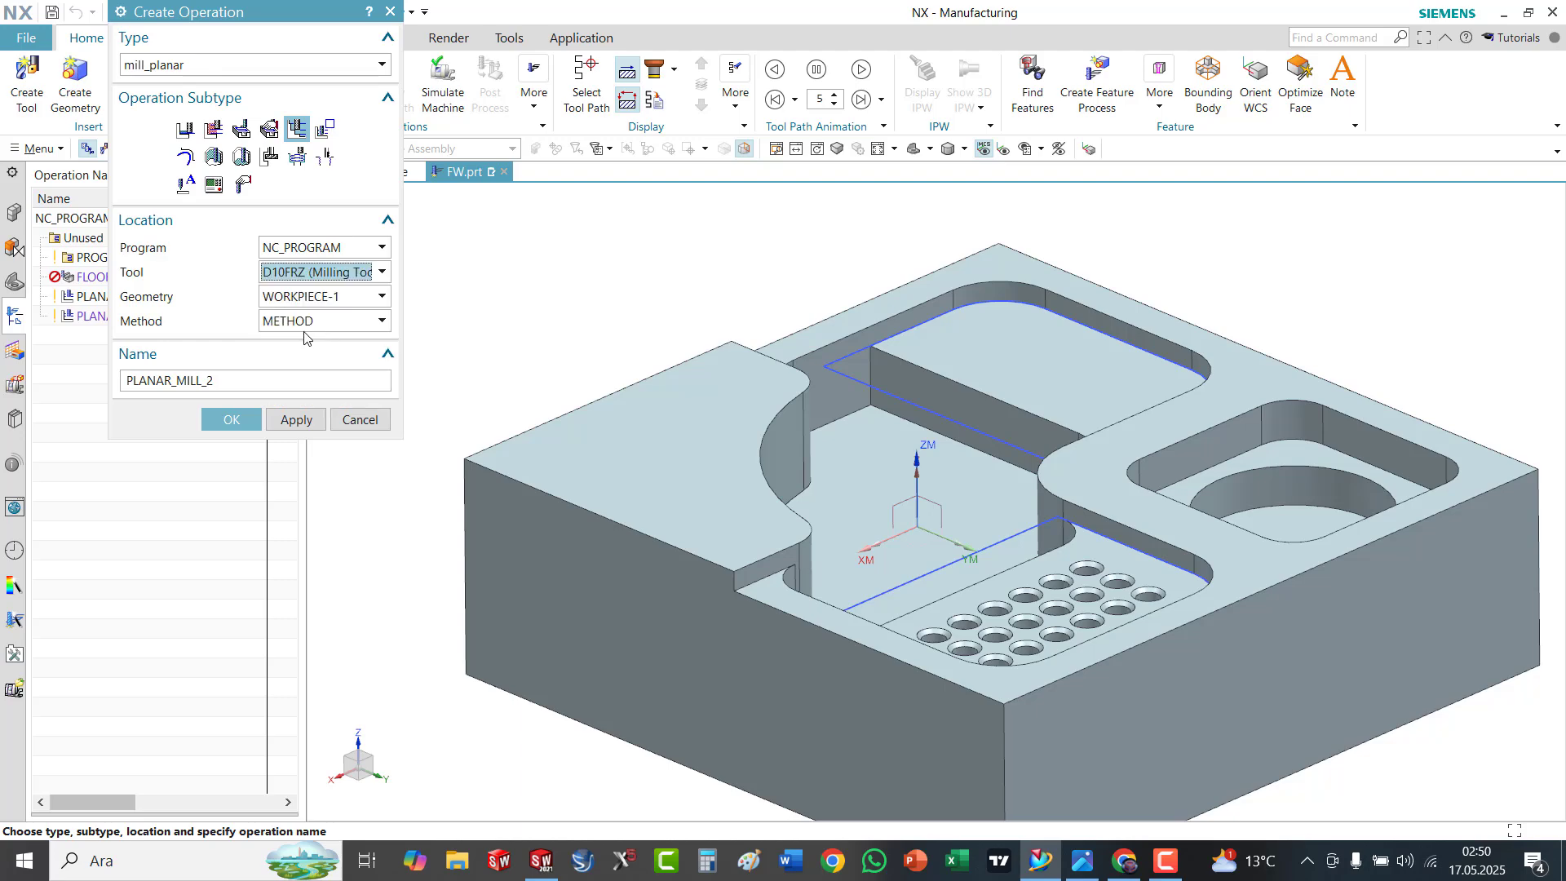
{"action": "left_click", "coordinate": [296, 419]}
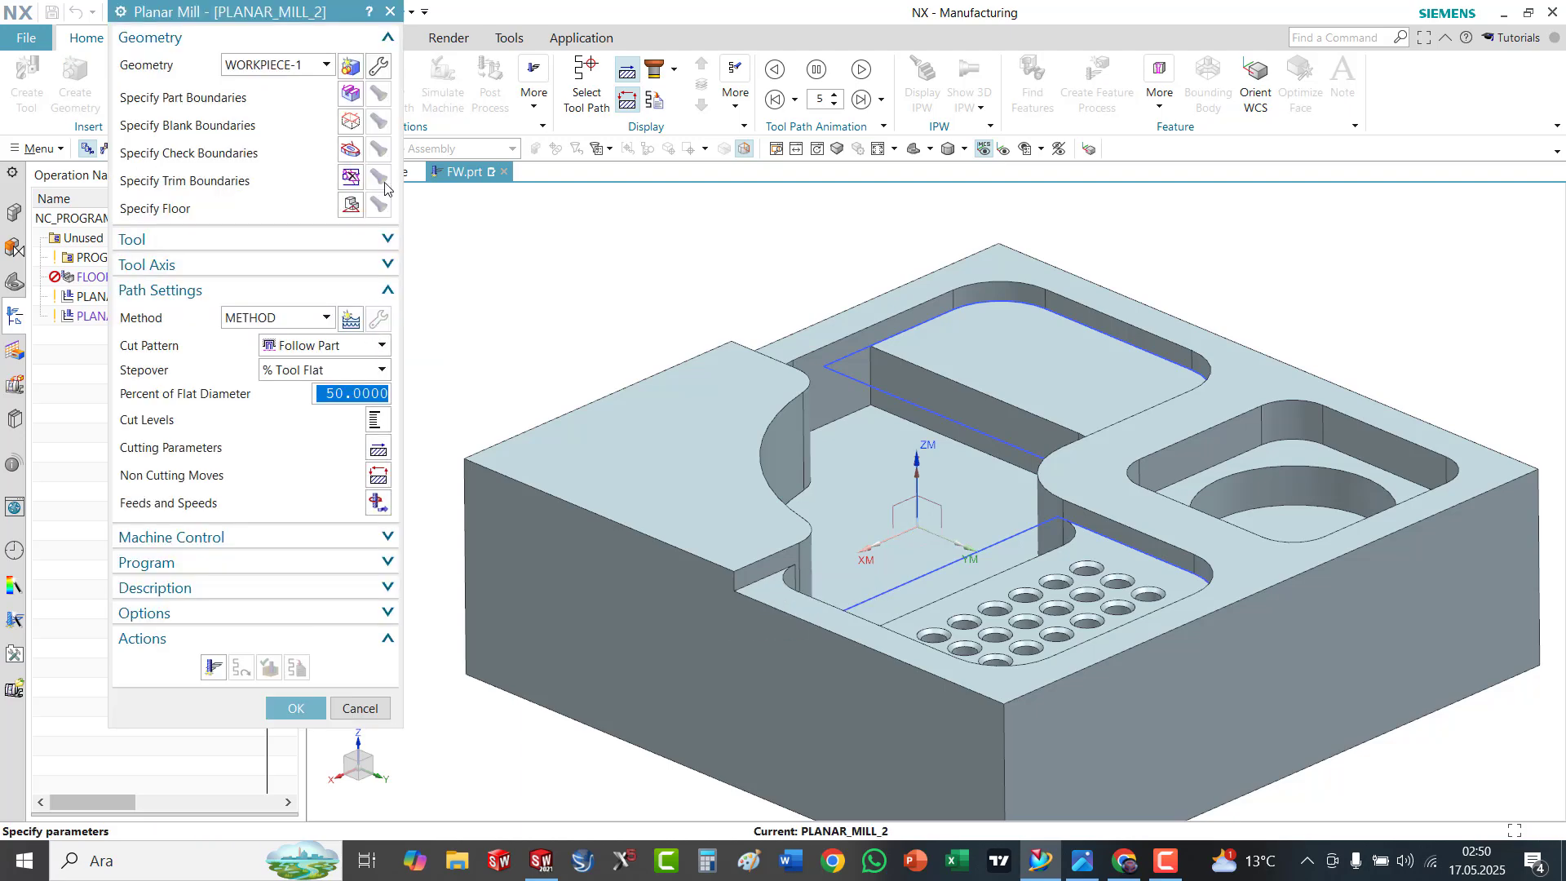
Define a closed part boundary by the Curves method, using Tangent Curves to select the sketched profile over the pocket without holes
{"action": "left_click", "coordinate": [350, 96]}
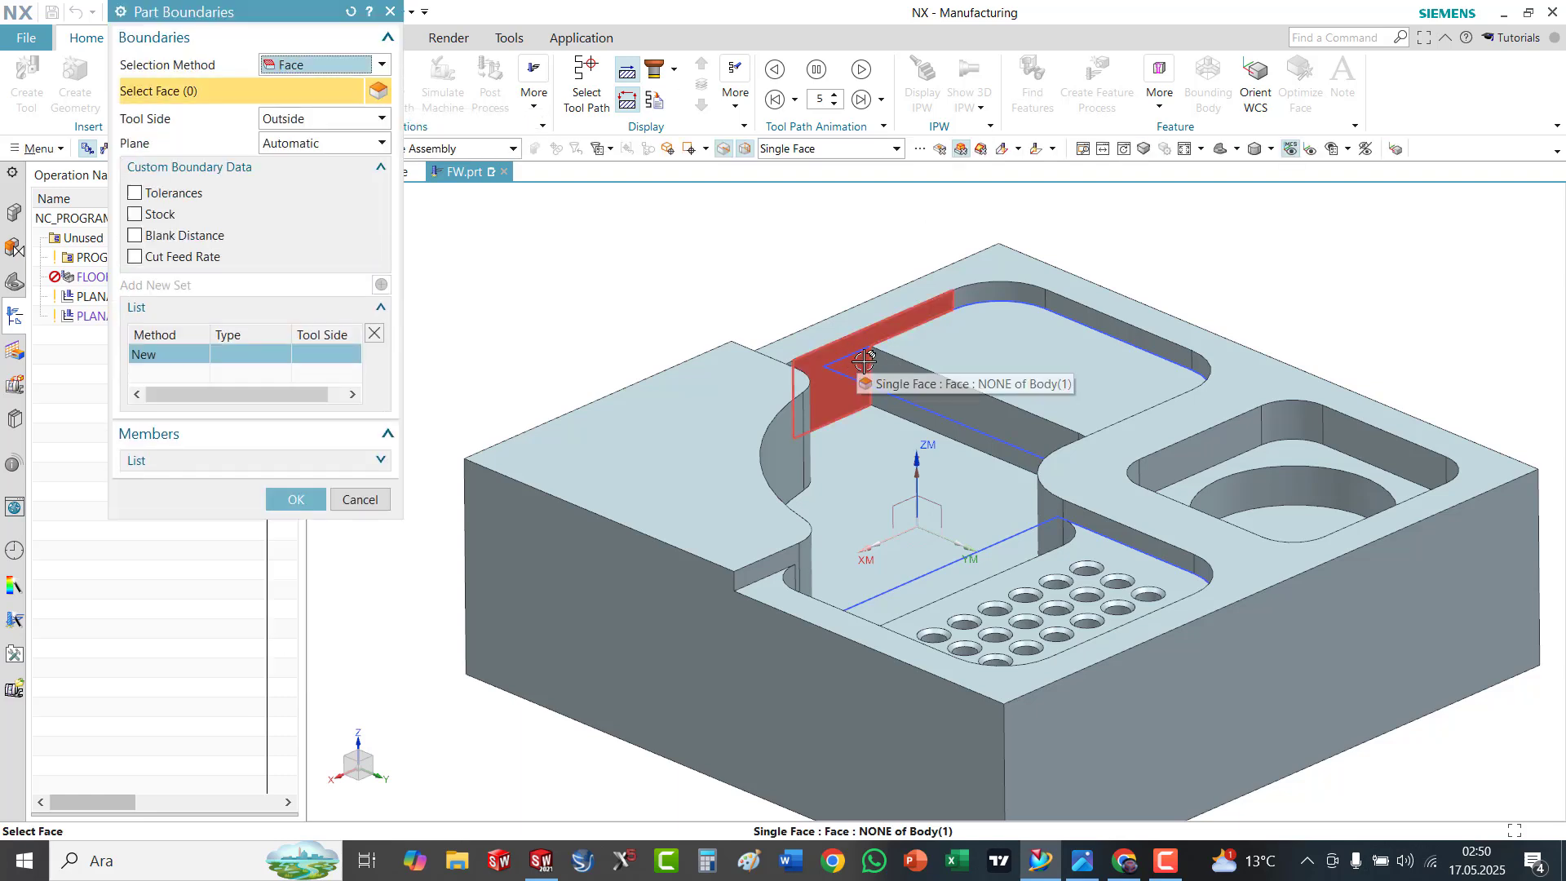
{"action": "left_click", "coordinate": [360, 66]}
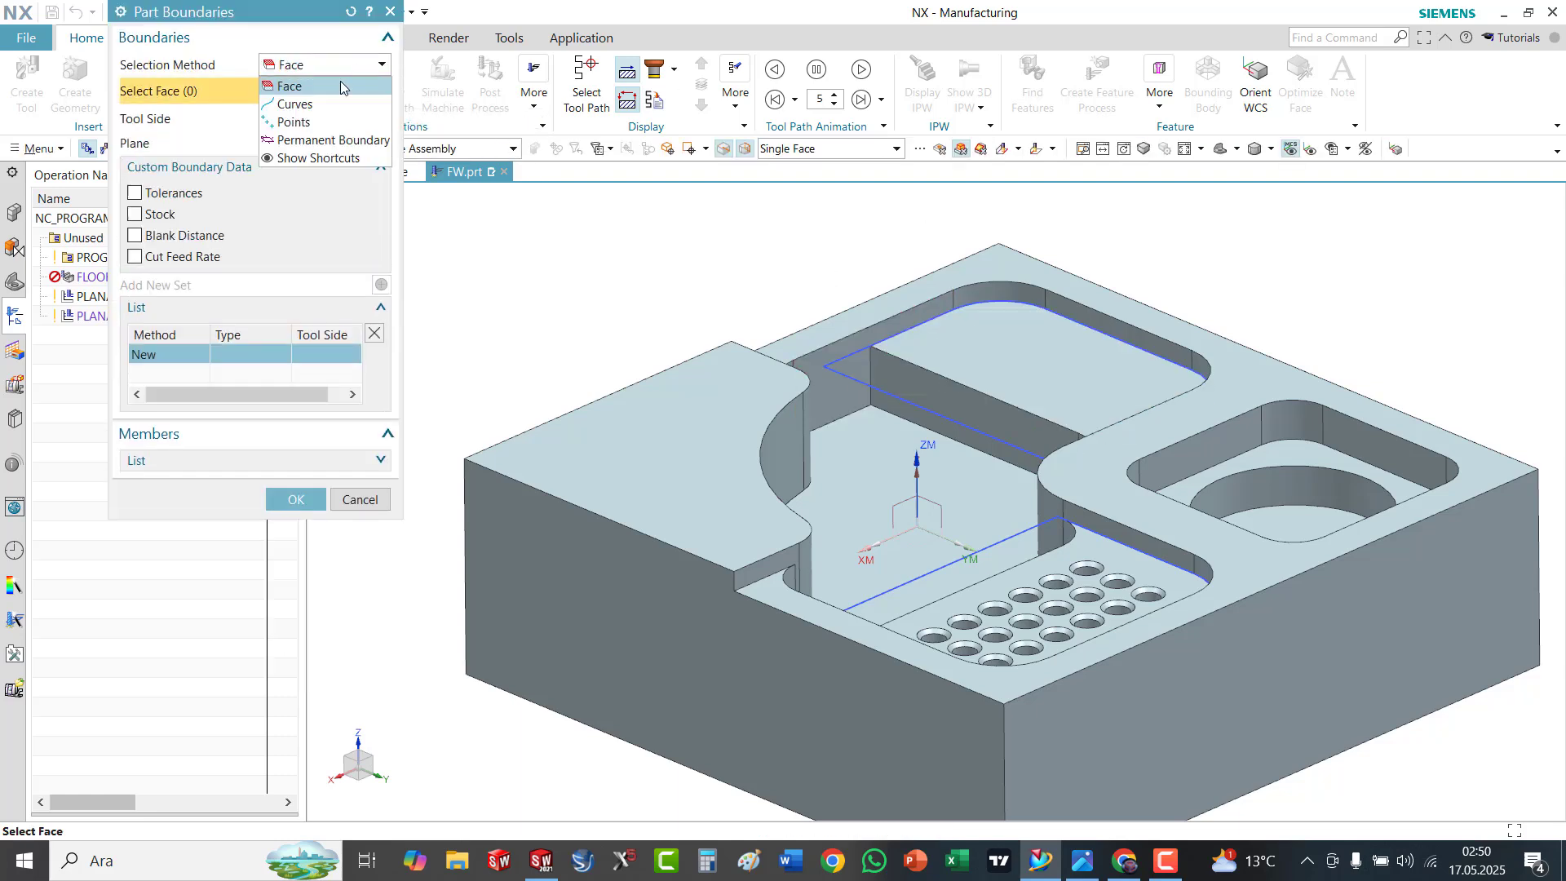
{"action": "left_click", "coordinate": [294, 105]}
{"action": "left_click", "coordinate": [1016, 151]}
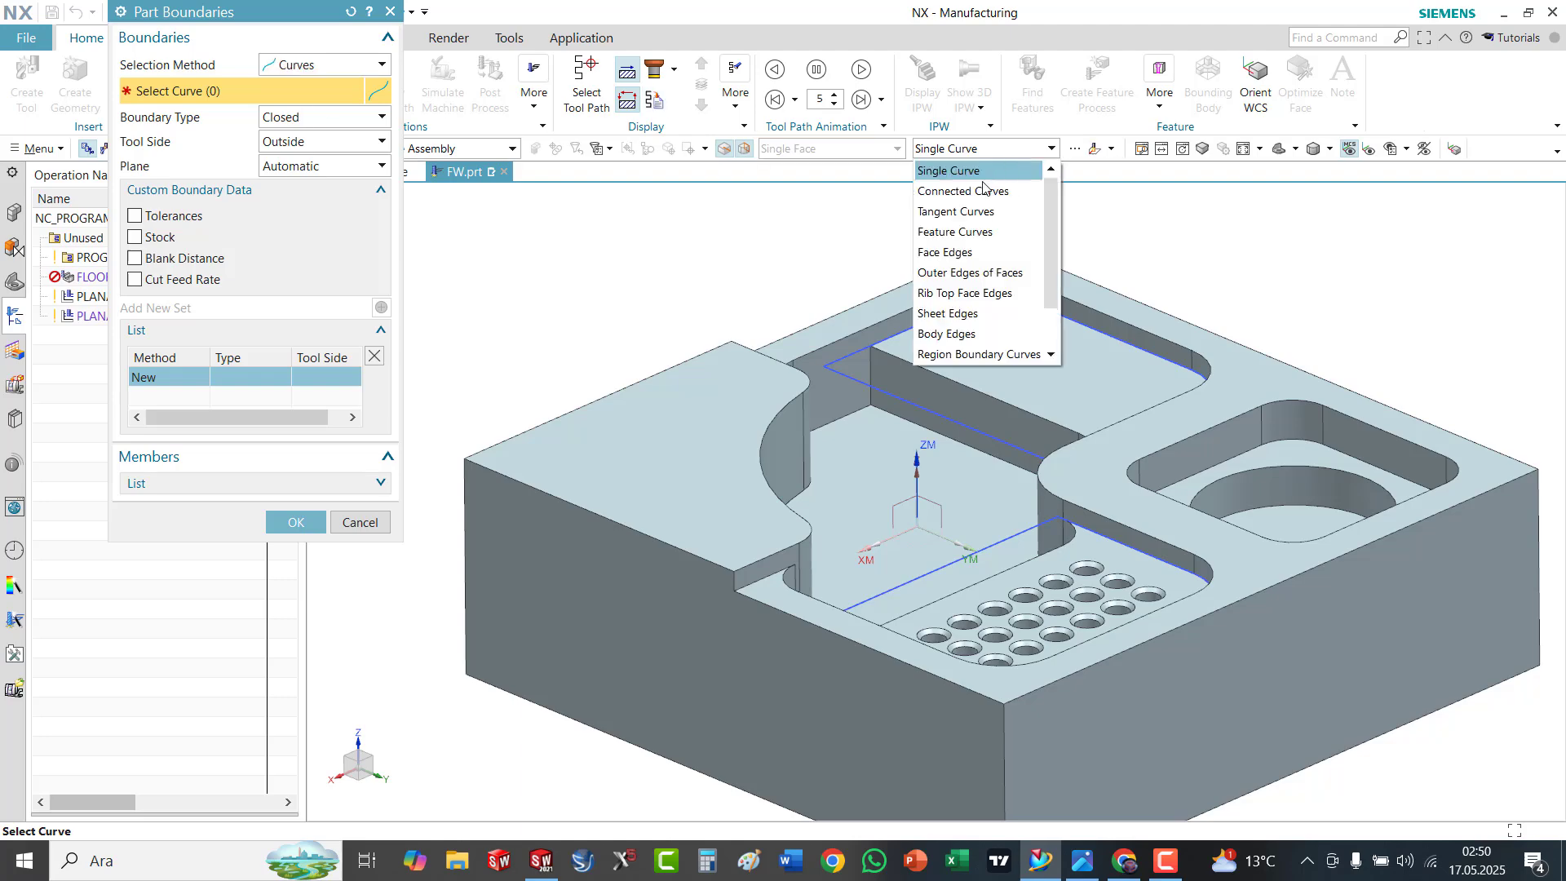
{"action": "left_click", "coordinate": [977, 203]}
{"action": "scroll", "coordinate": [933, 375], "scroll_direction": "up", "scroll_amount": 5}
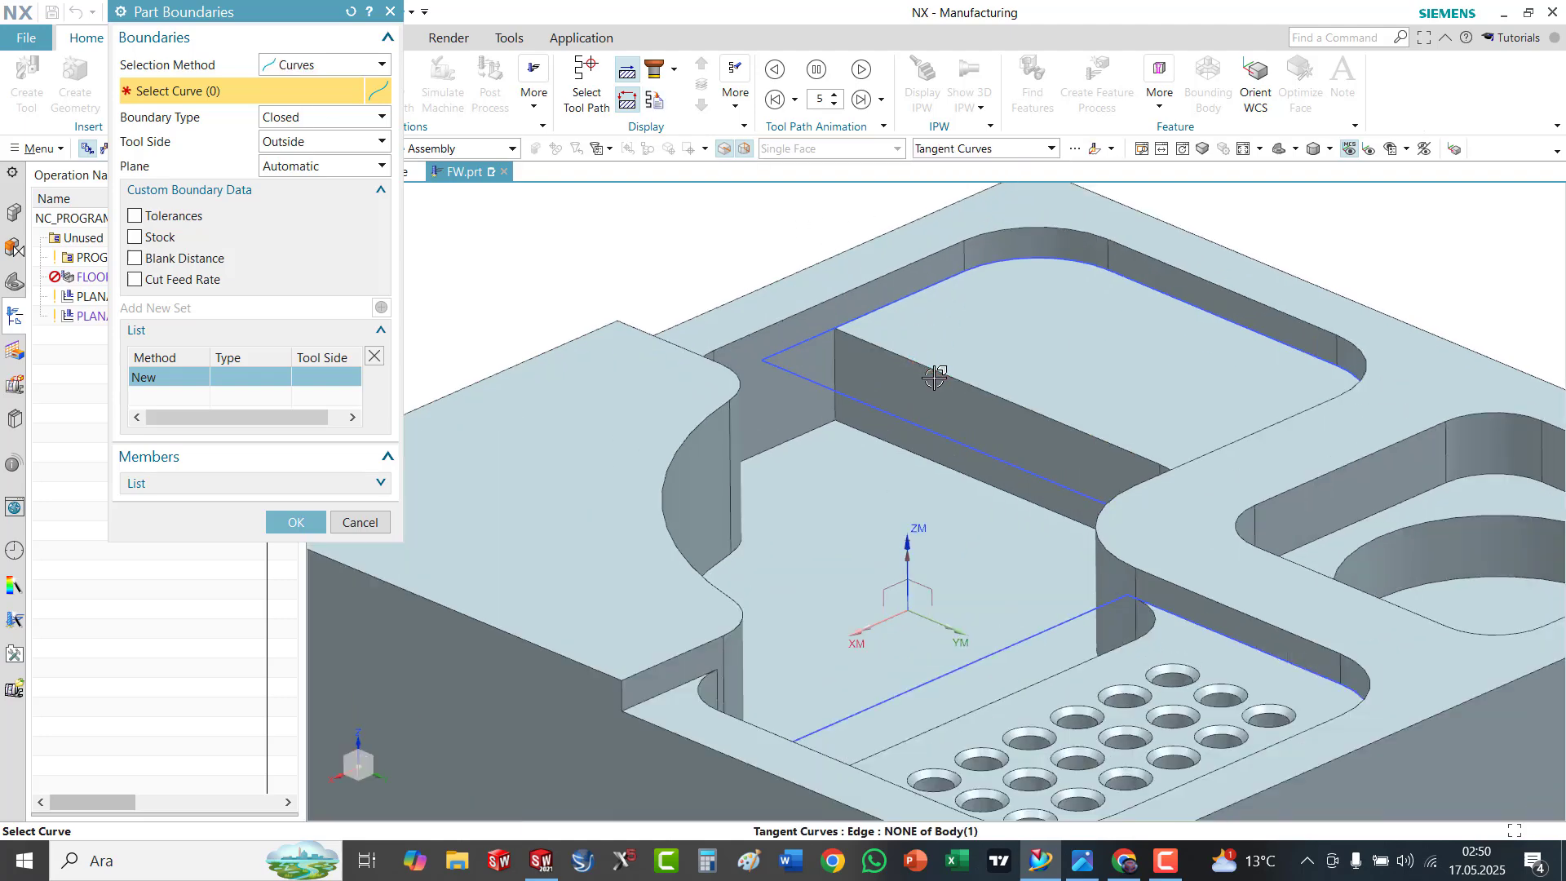
{"action": "left_click", "coordinate": [747, 313]}
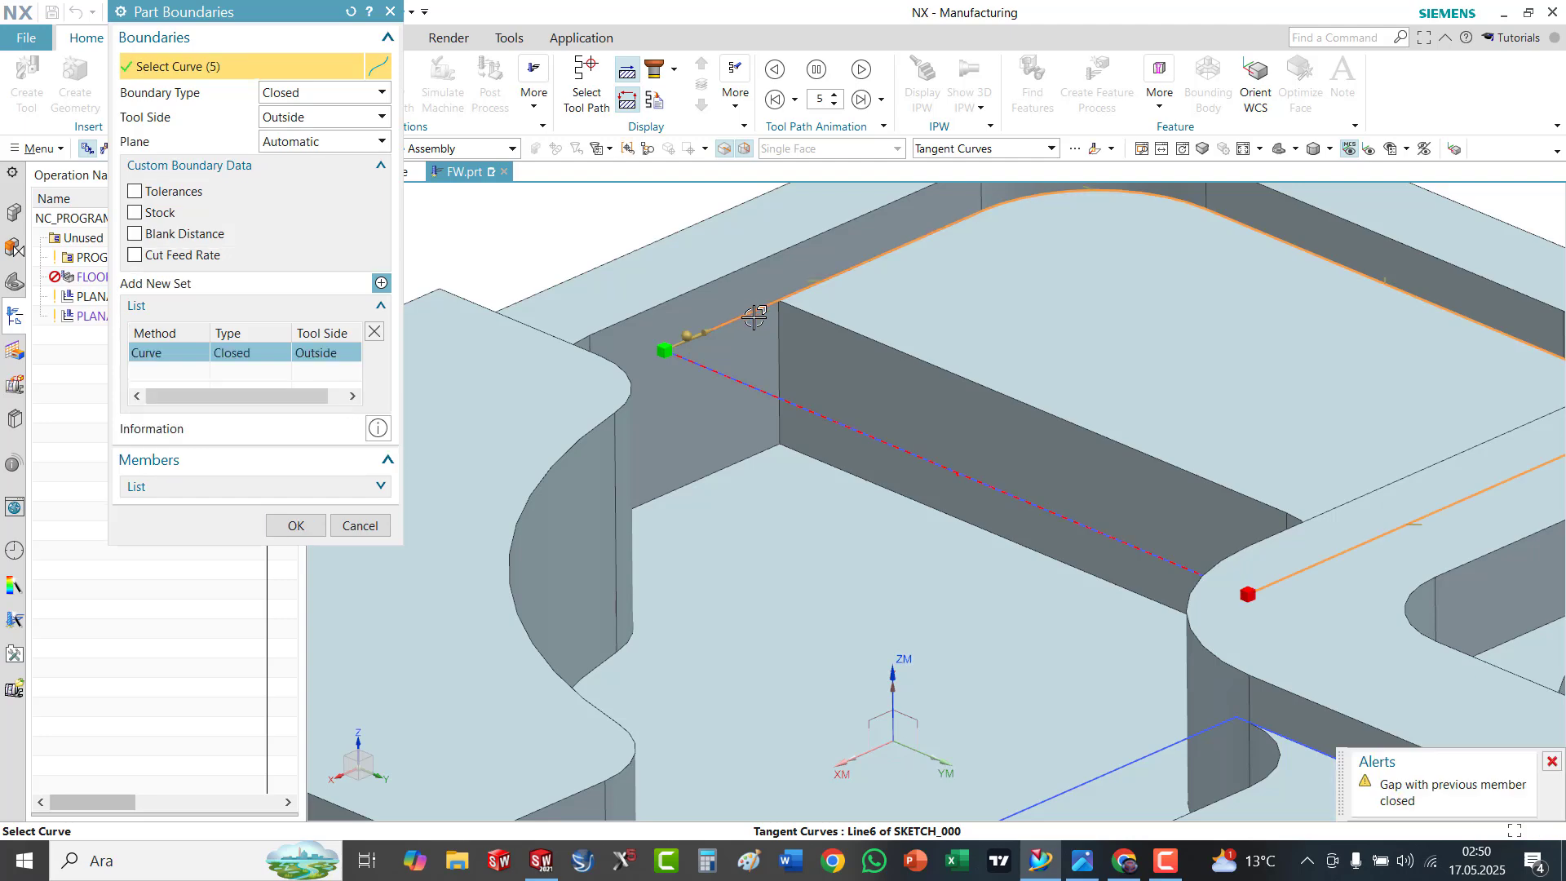
{"action": "middle_click_drag", "start_coordinate": [751, 315], "coordinate": [912, 346]}
{"action": "left_click", "coordinate": [890, 379]}
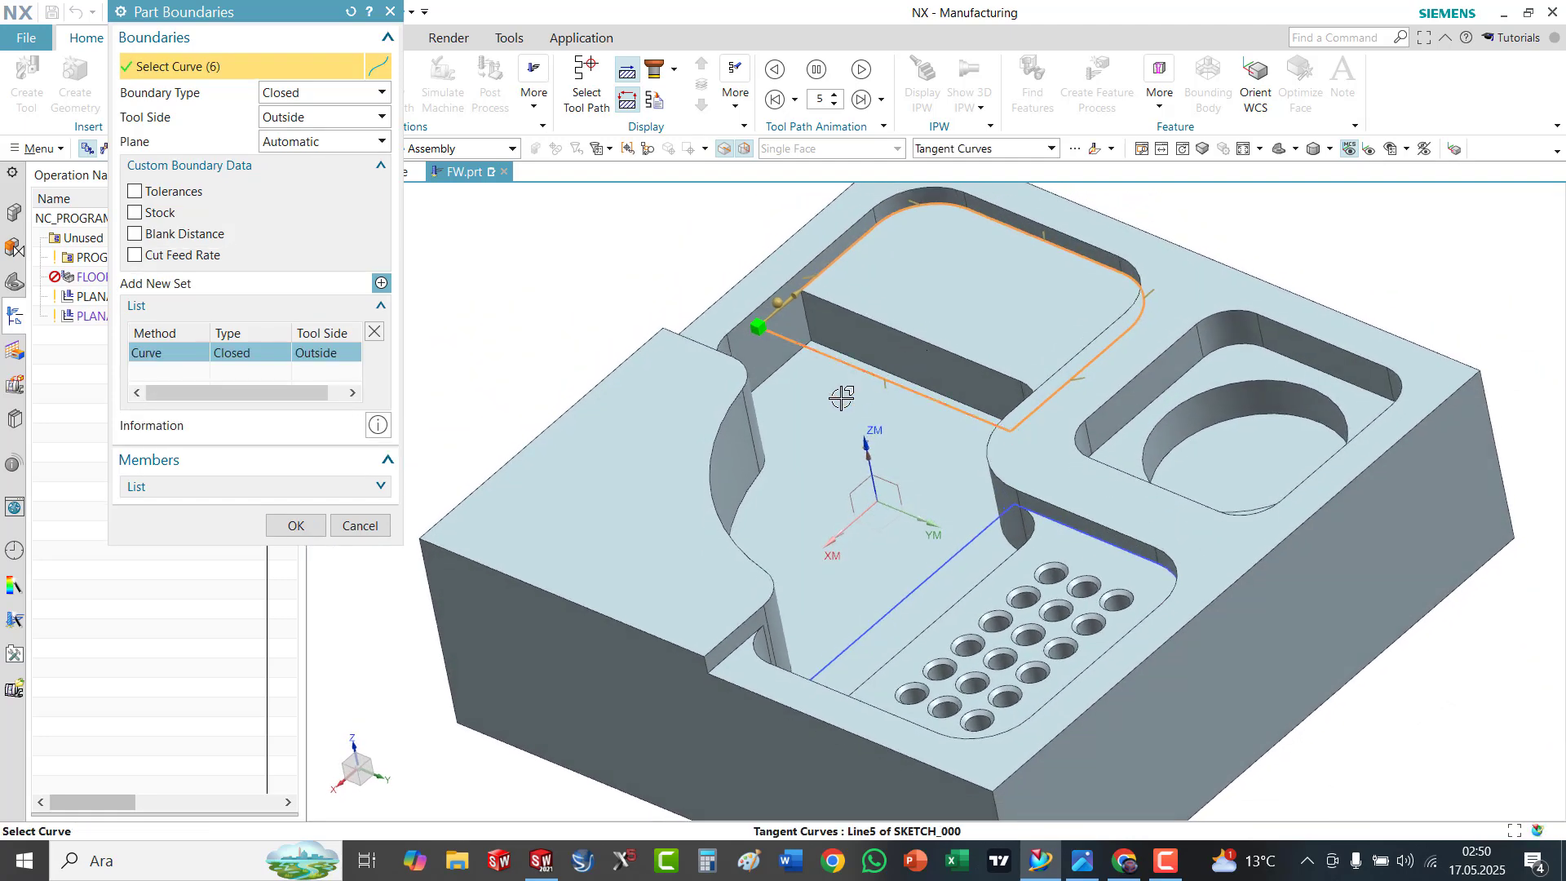
Set the boundary's tool side to Inside and specify its plane on the flat face surrounding the pockets
{"action": "middle_click_drag", "start_coordinate": [744, 357], "coordinate": [701, 318]}
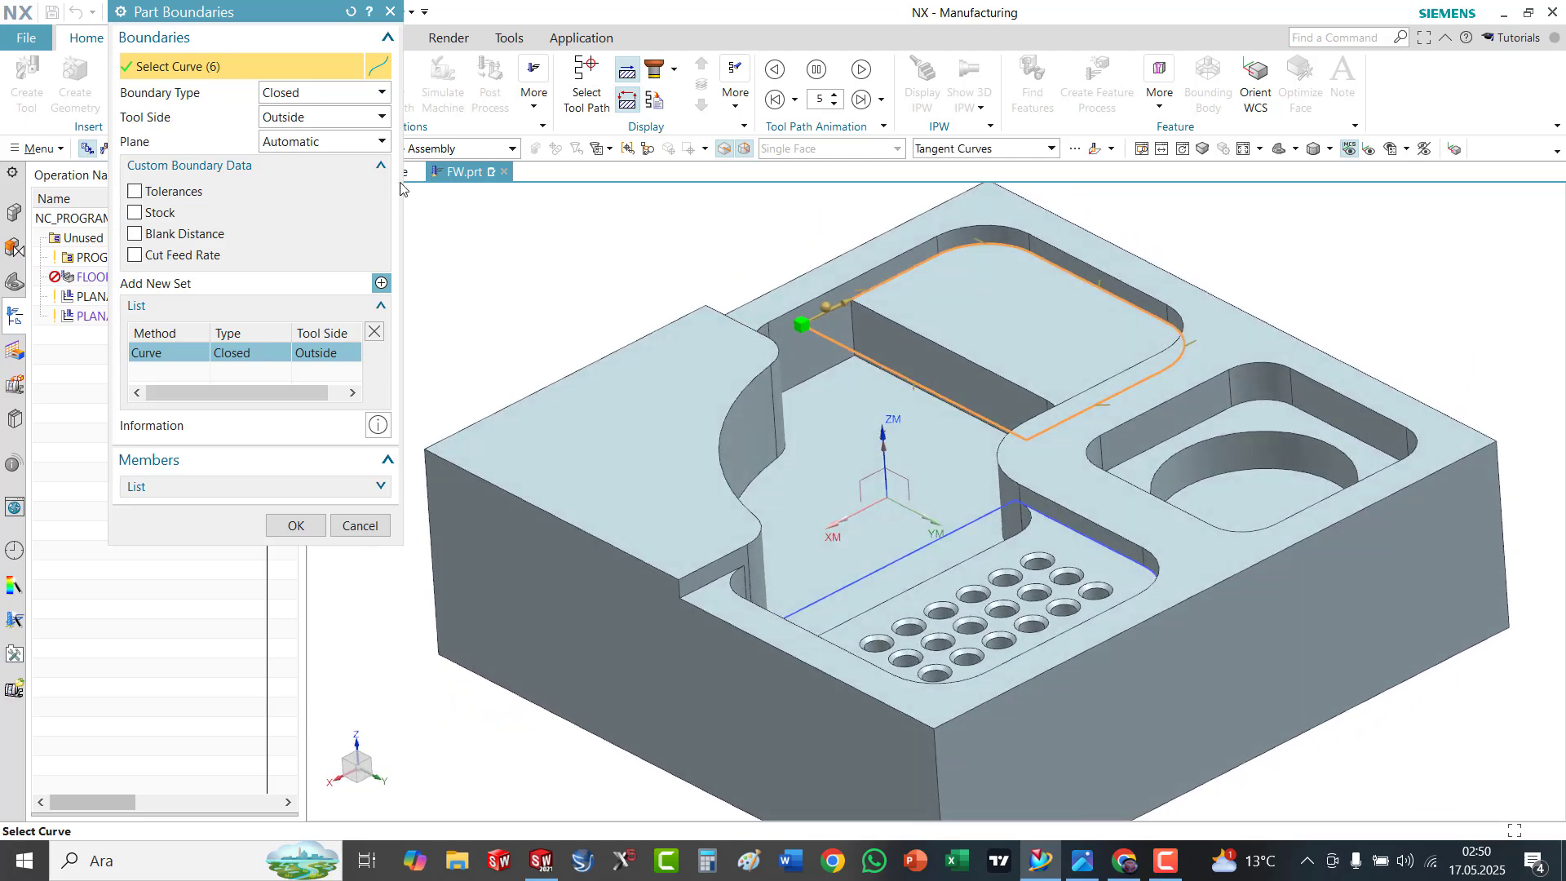
{"action": "left_click", "coordinate": [341, 126]}
{"action": "left_click", "coordinate": [306, 139]}
{"action": "left_click", "coordinate": [323, 140]}
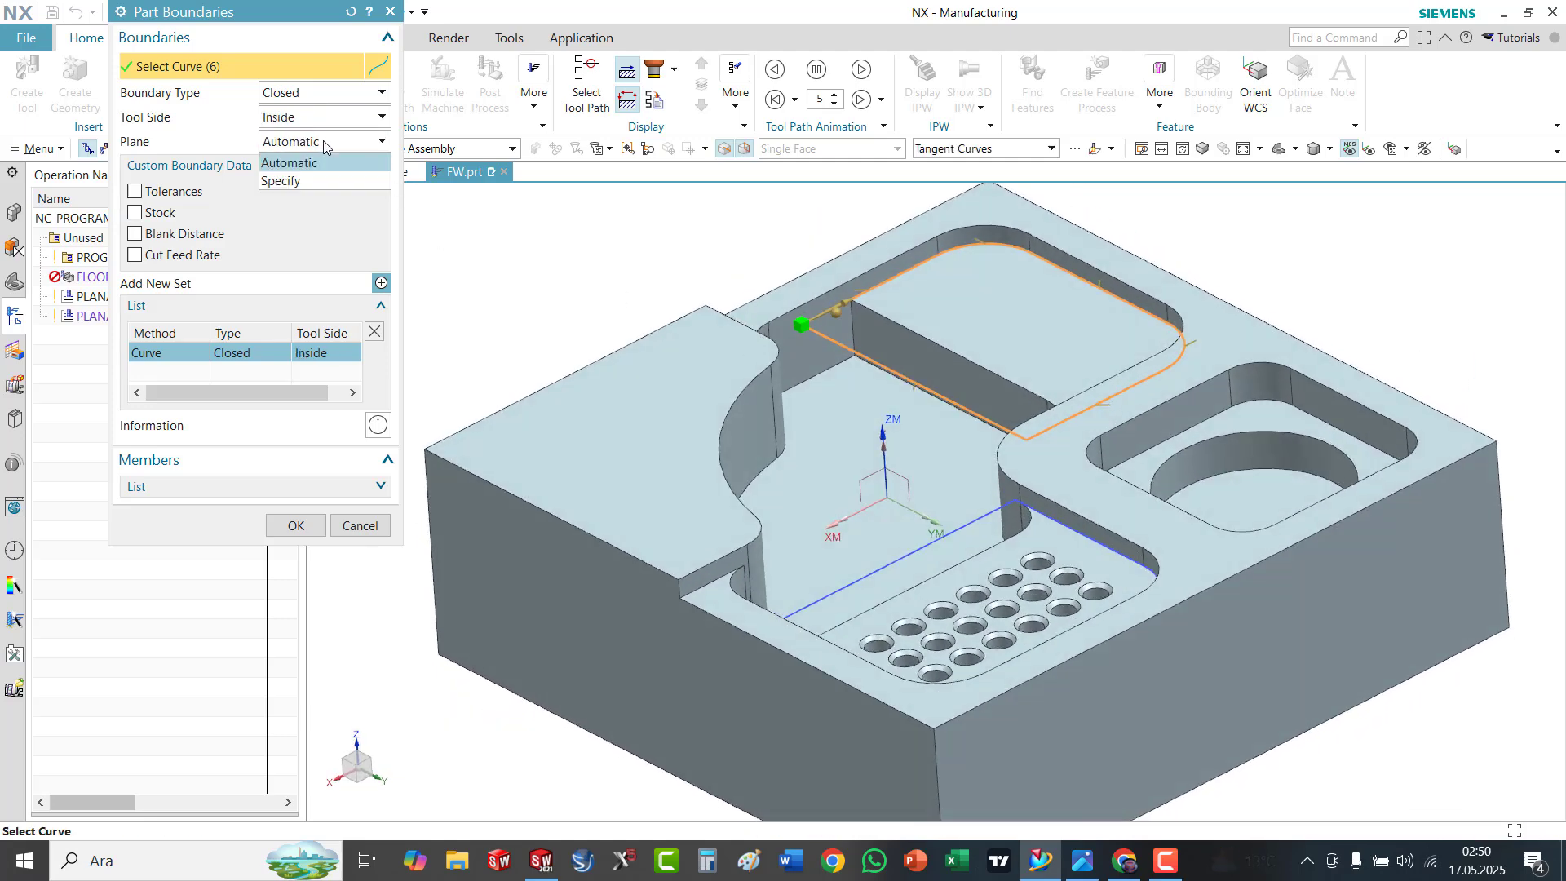
{"action": "left_click", "coordinate": [291, 182]}
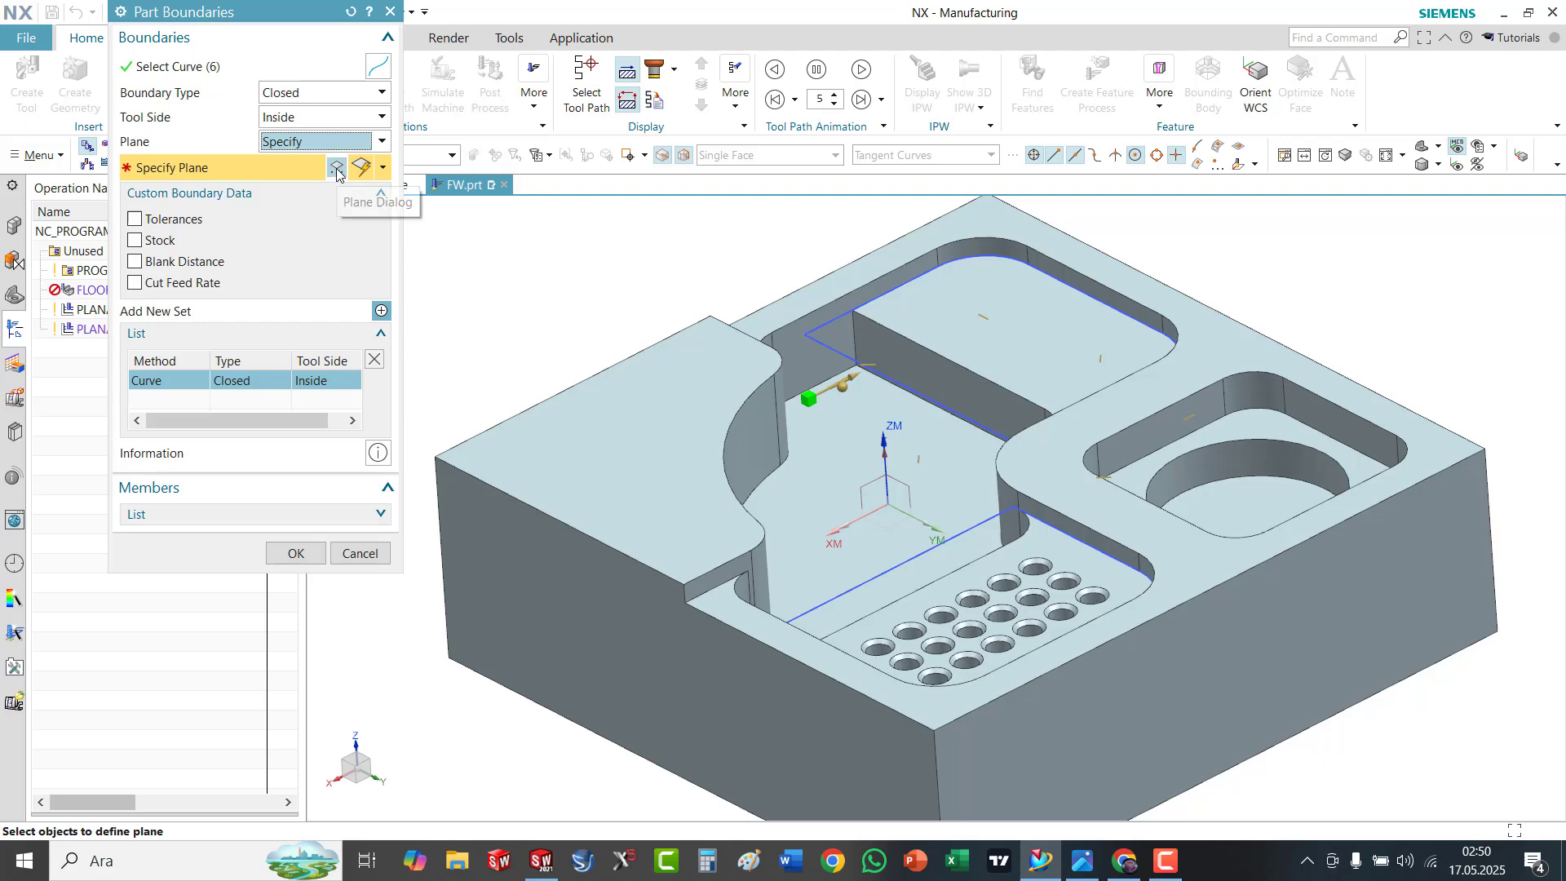
{"action": "left_click", "coordinate": [336, 170]}
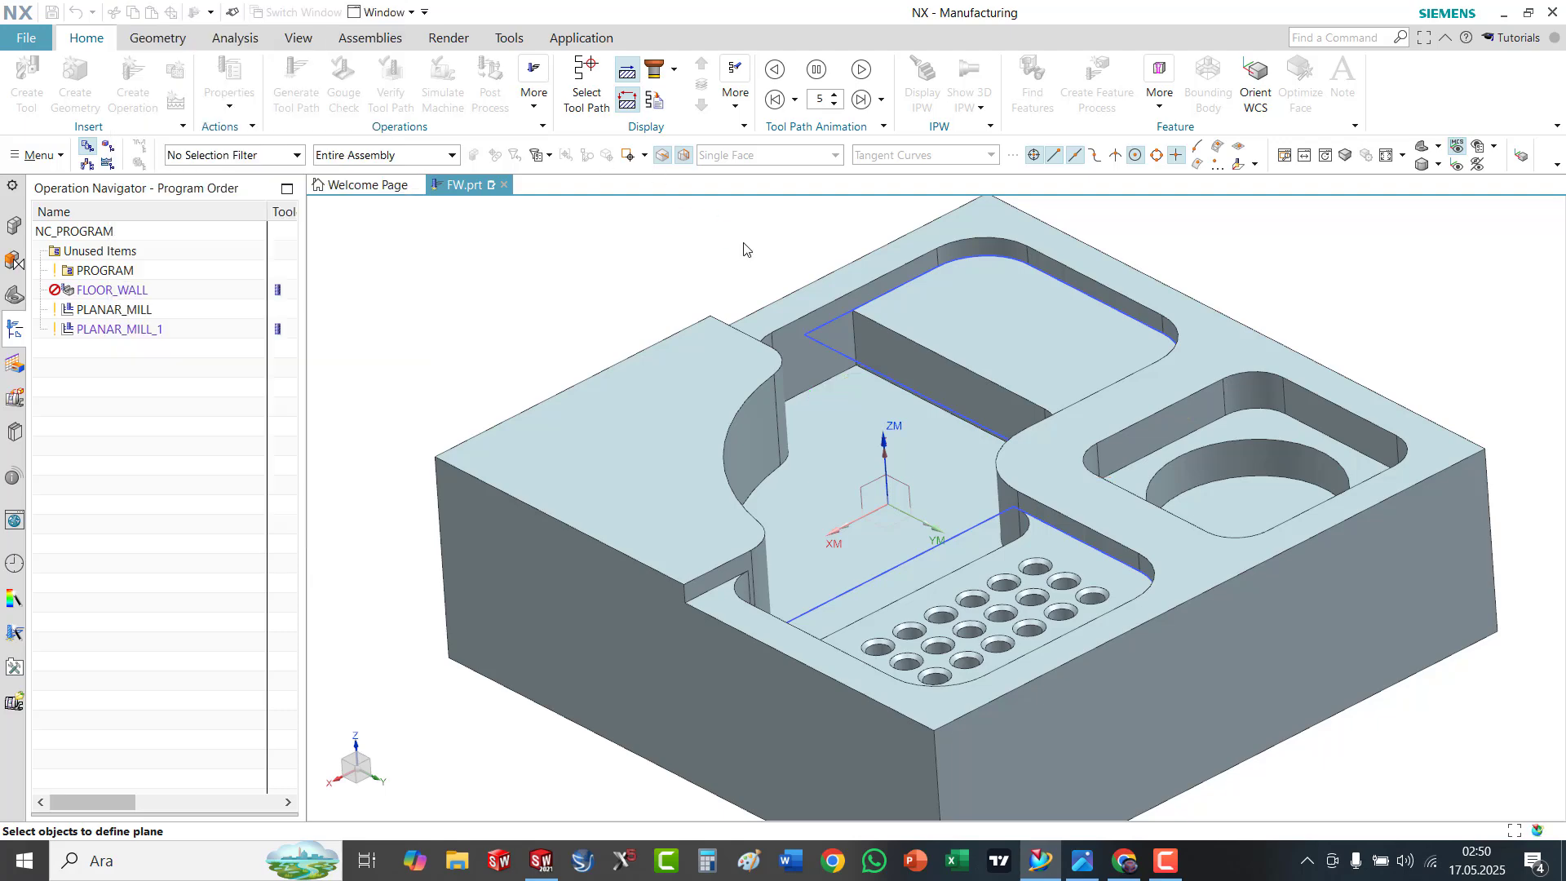
{"action": "left_click", "coordinate": [849, 275]}
{"action": "left_click", "coordinate": [315, 239]}
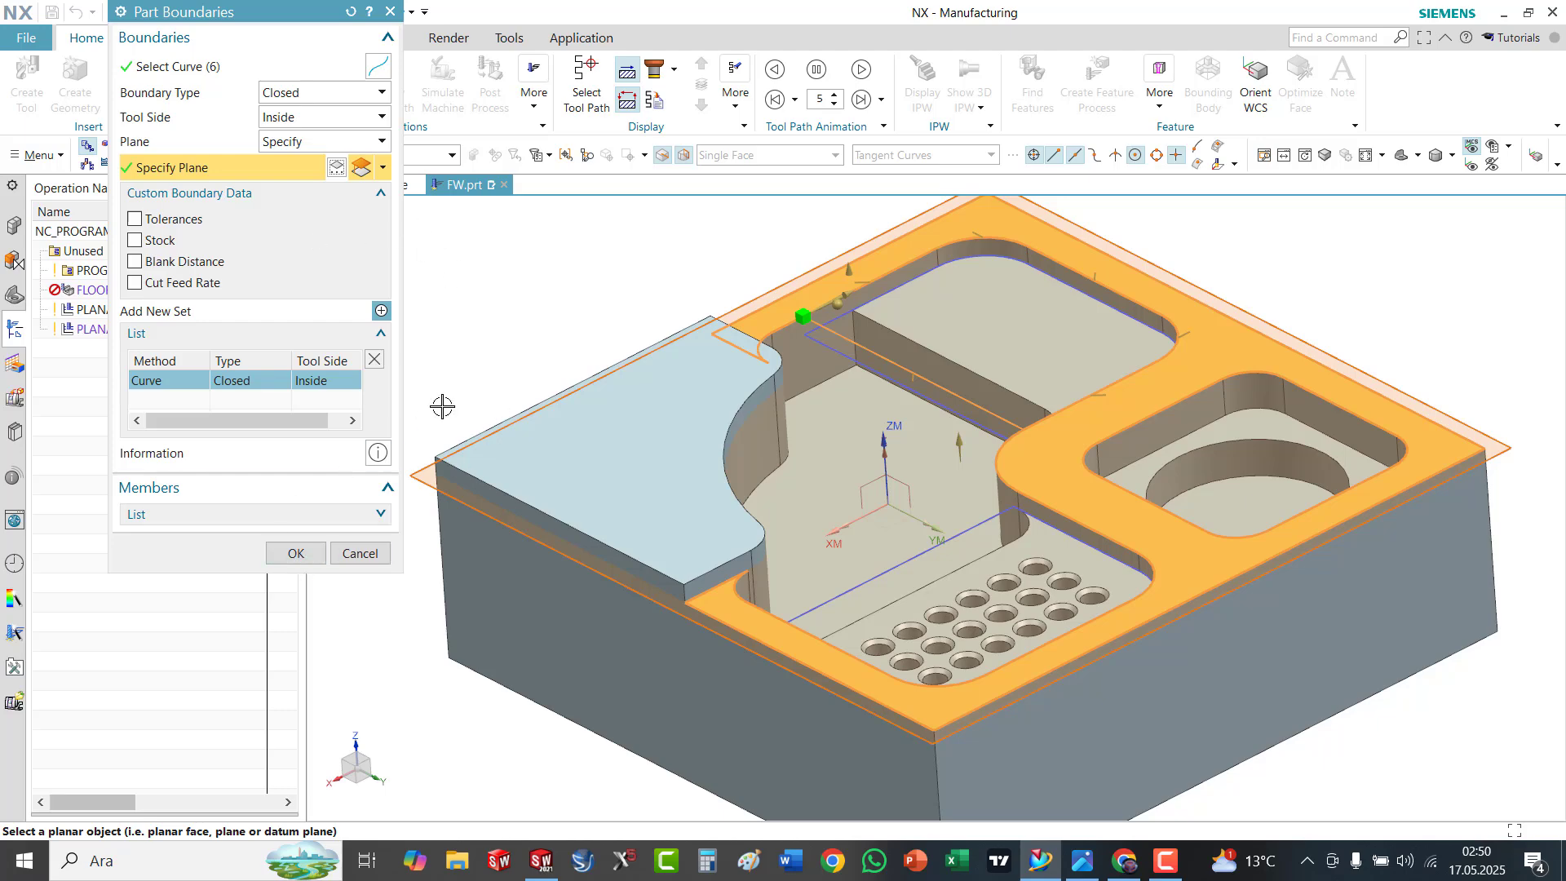
Add a second part boundary set from the closed sketch profile around the hole-pattern pocket
{"action": "middle_click_drag", "start_coordinate": [467, 275], "coordinate": [398, 324]}
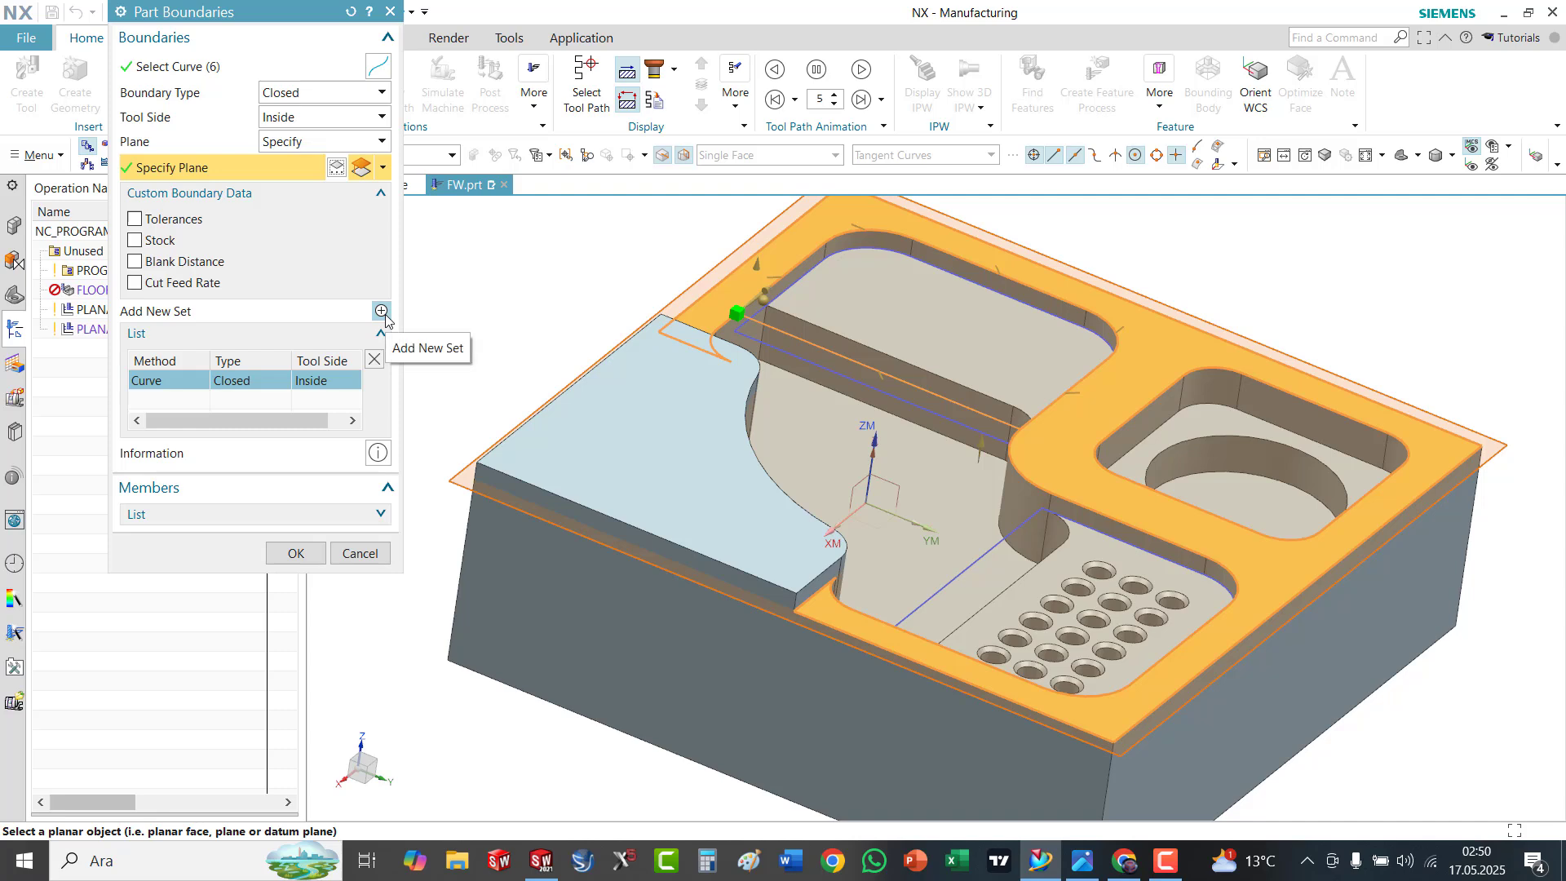
{"action": "left_click", "coordinate": [381, 313]}
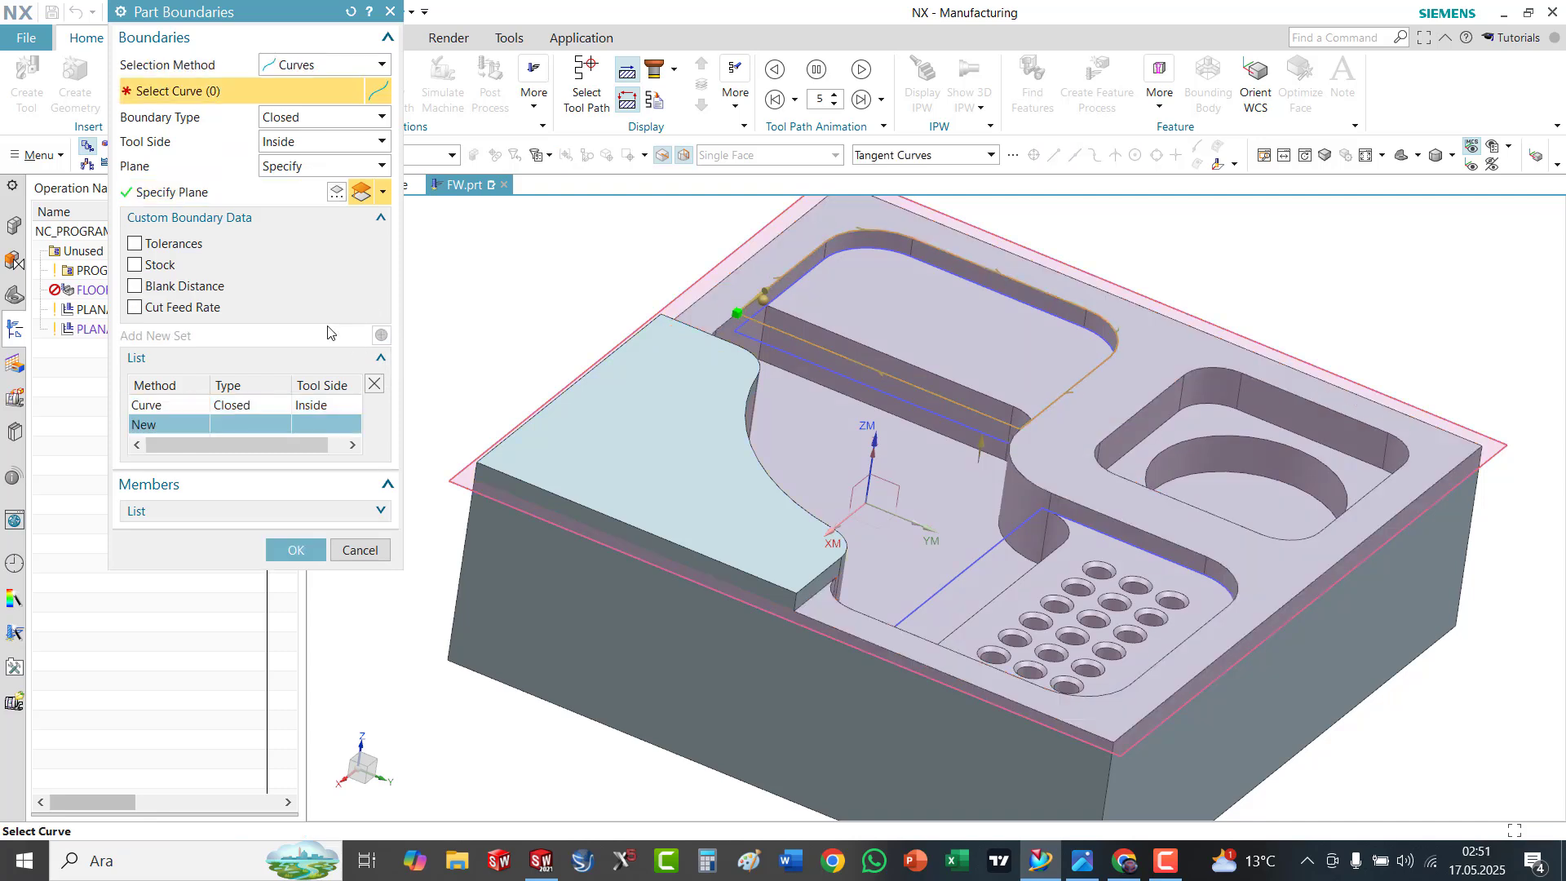
{"action": "middle_click_drag", "start_coordinate": [874, 439], "coordinate": [1025, 405]}
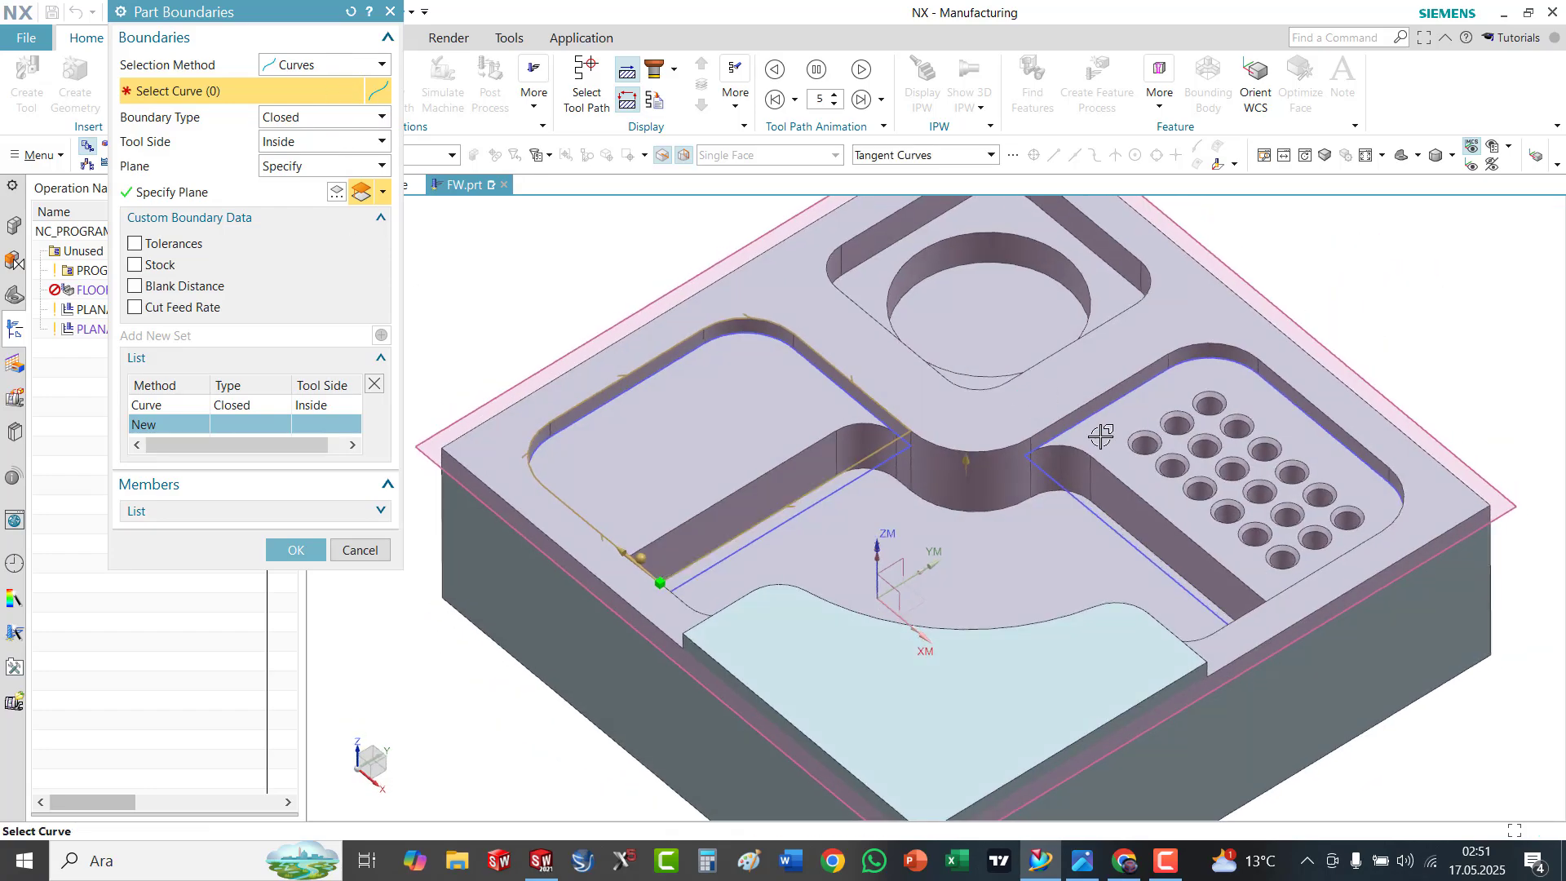
{"action": "scroll", "coordinate": [1015, 461], "scroll_direction": "up", "scroll_amount": 5}
{"action": "left_click", "coordinate": [974, 441]}
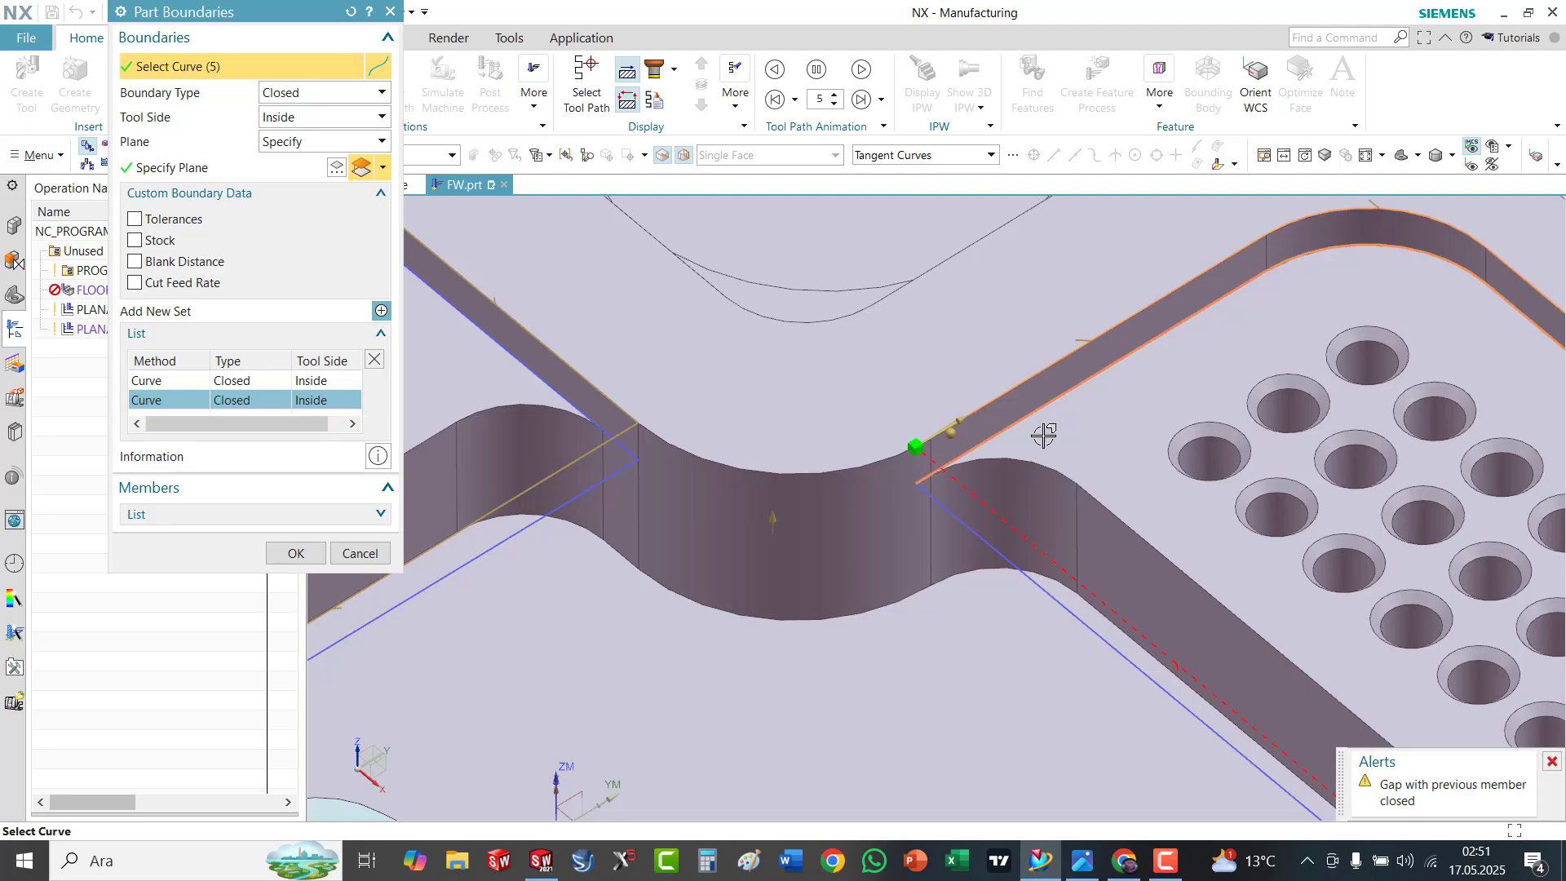
{"action": "scroll", "coordinate": [1041, 434], "scroll_direction": "up", "scroll_amount": 3}
{"action": "left_click", "coordinate": [1137, 593]}
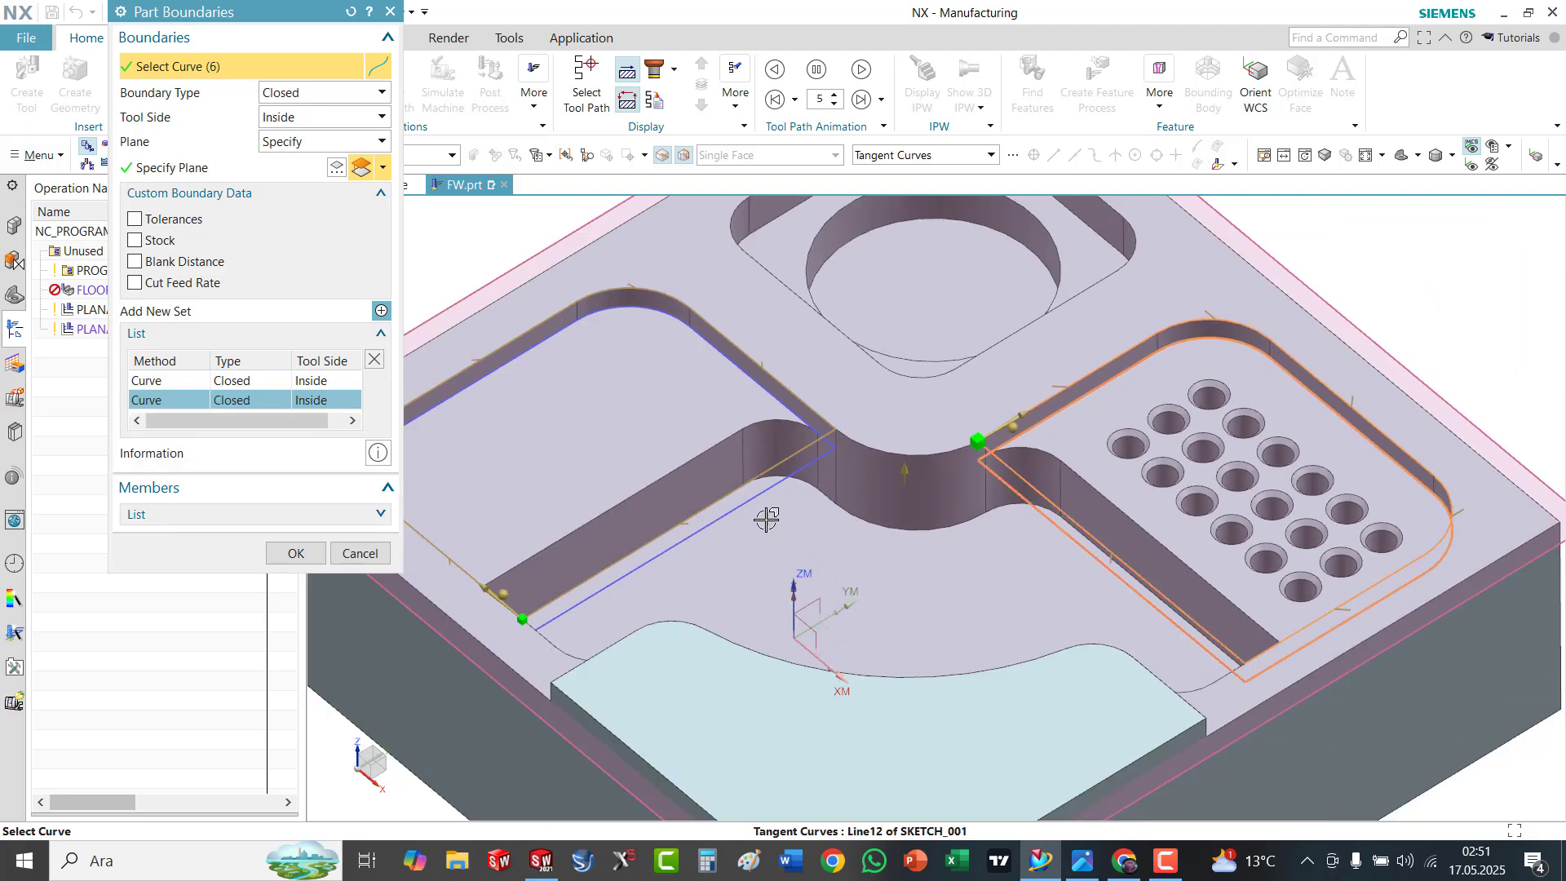
Place the second boundary's plane on the flat face surrounding the pockets at 0 mm distance and accept the part boundaries
{"action": "left_click", "coordinate": [336, 168]}
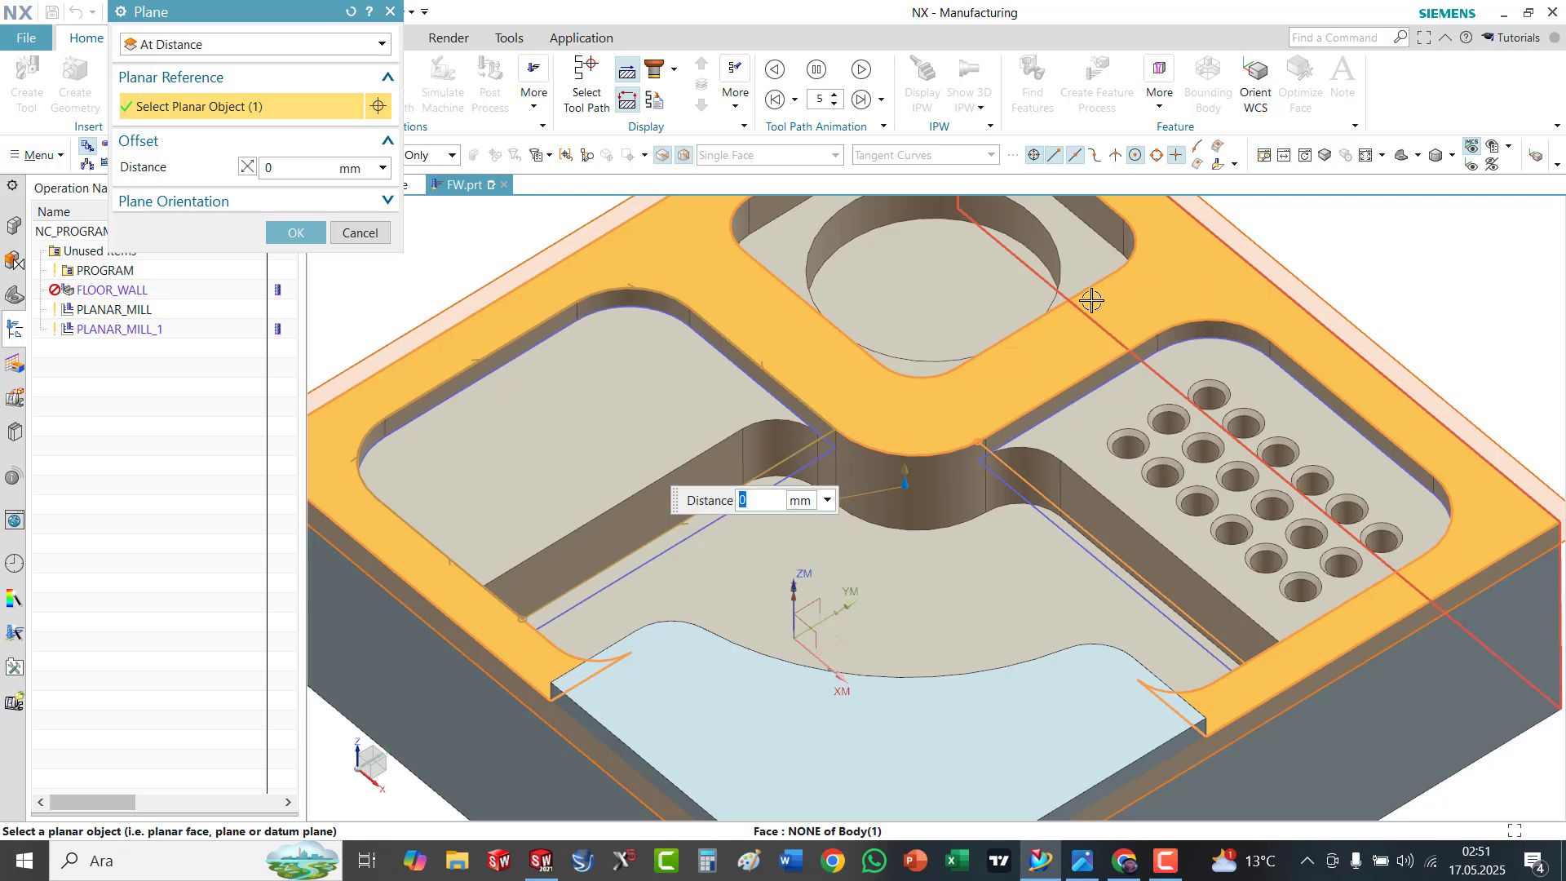
{"action": "left_click", "coordinate": [957, 417]}
{"action": "scroll", "coordinate": [989, 400], "scroll_direction": "down", "scroll_amount": 5}
{"action": "middle_click_drag", "start_coordinate": [991, 401], "coordinate": [984, 355]}
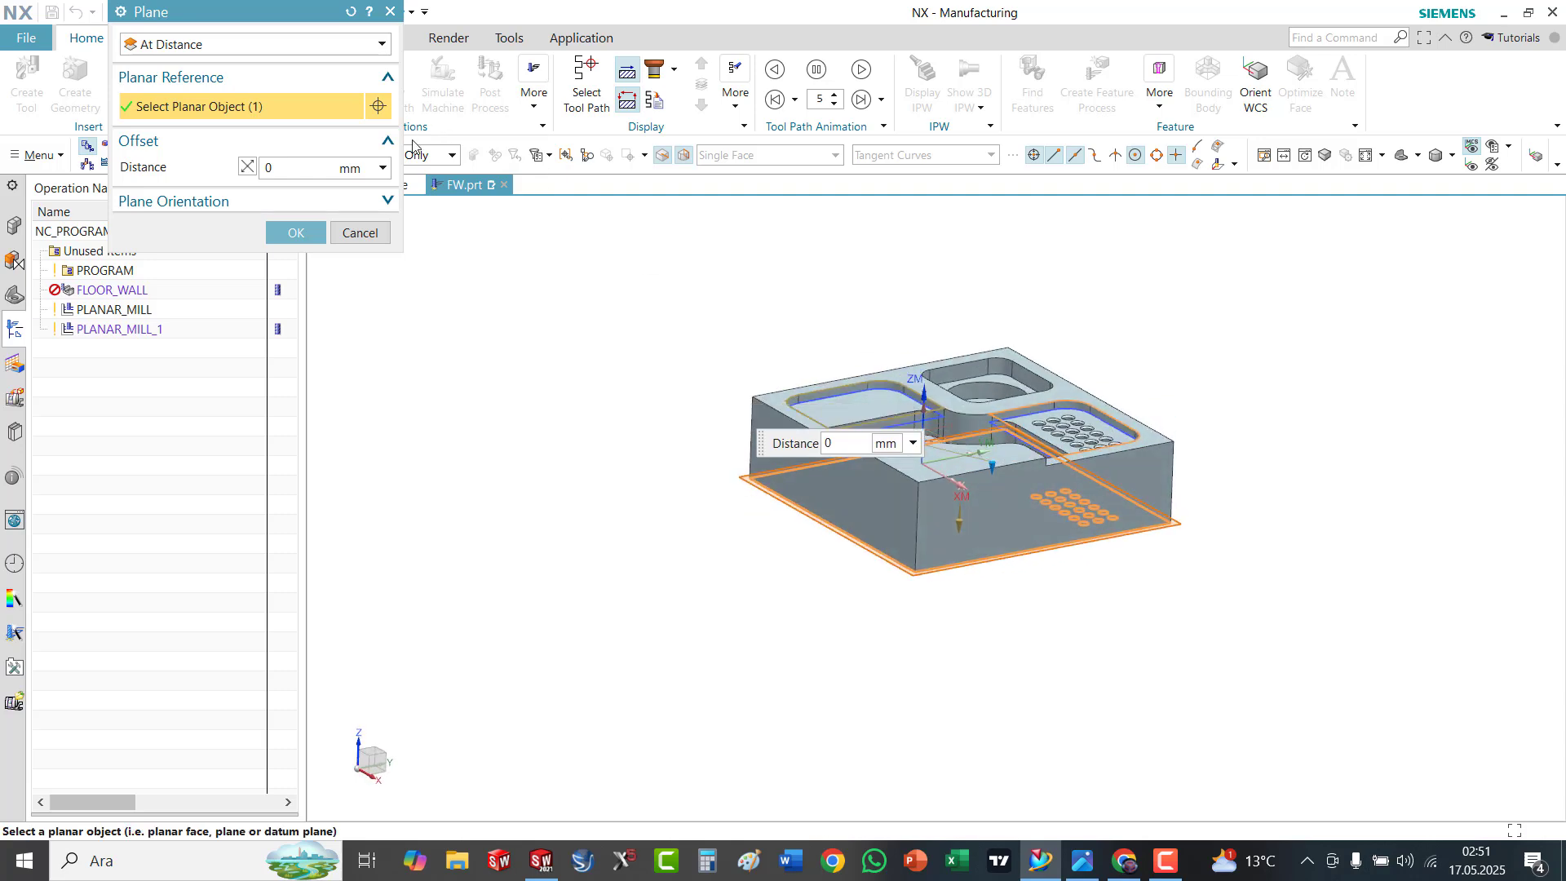
{"action": "left_click", "coordinate": [352, 12]}
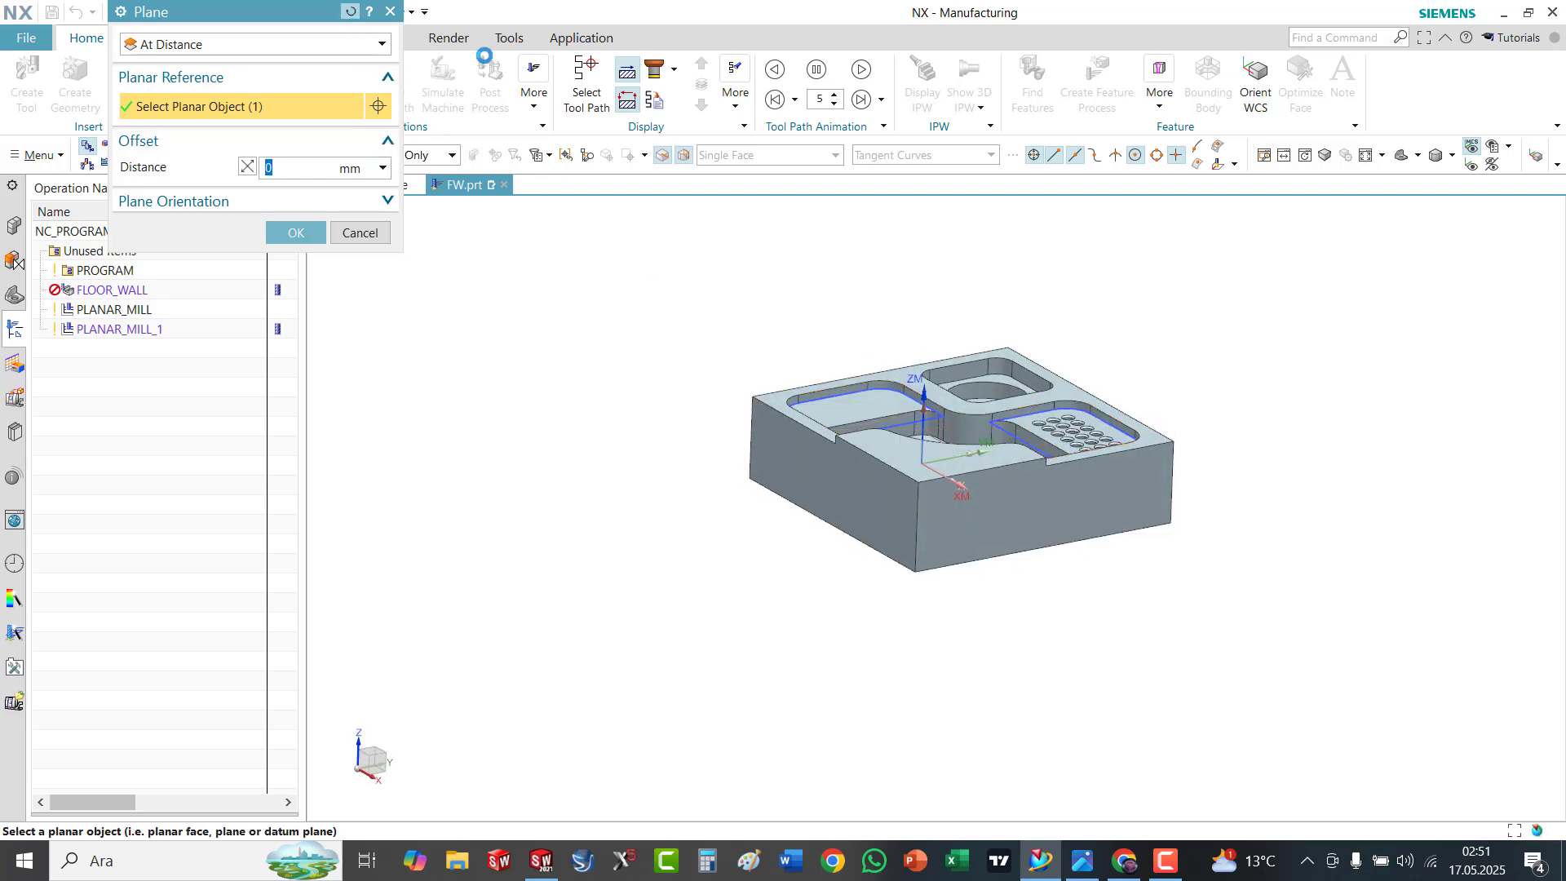
{"action": "scroll", "coordinate": [993, 342], "scroll_direction": "up", "scroll_amount": 5}
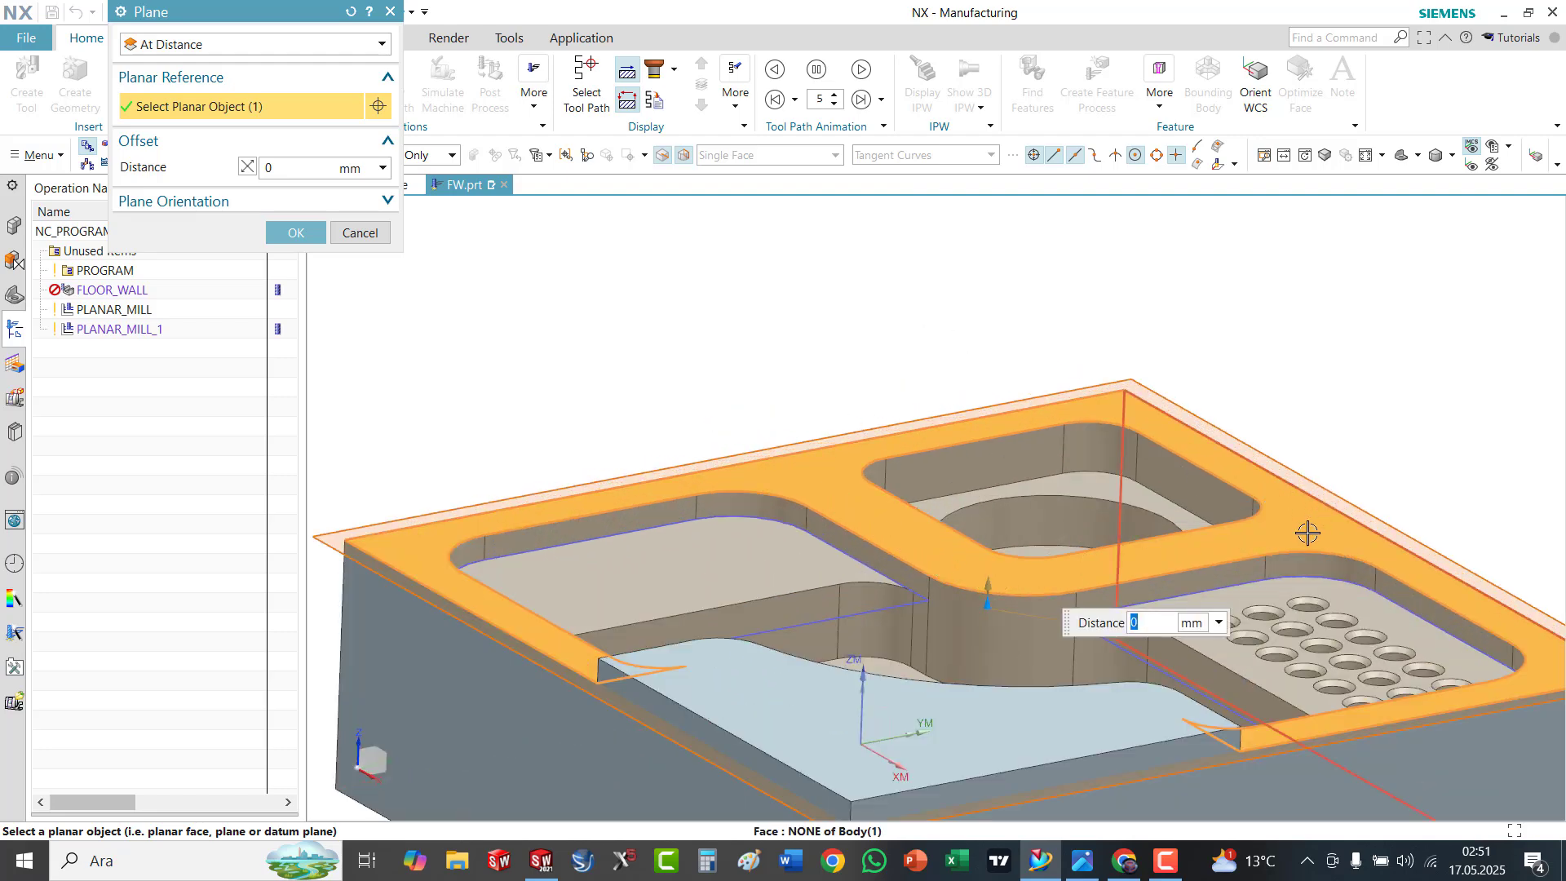
{"action": "scroll", "coordinate": [1105, 378], "scroll_direction": "down", "scroll_amount": 3}
{"action": "mouse_move", "coordinate": [1104, 377]}
{"action": "middle_mouse_down"}
{"action": "mouse_move", "coordinate": [1118, 367]}
{"action": "mouse_move", "coordinate": [1113, 404]}
{"action": "middle_mouse_up"}
{"action": "scroll", "coordinate": [1239, 568], "scroll_direction": "up", "scroll_amount": 3}
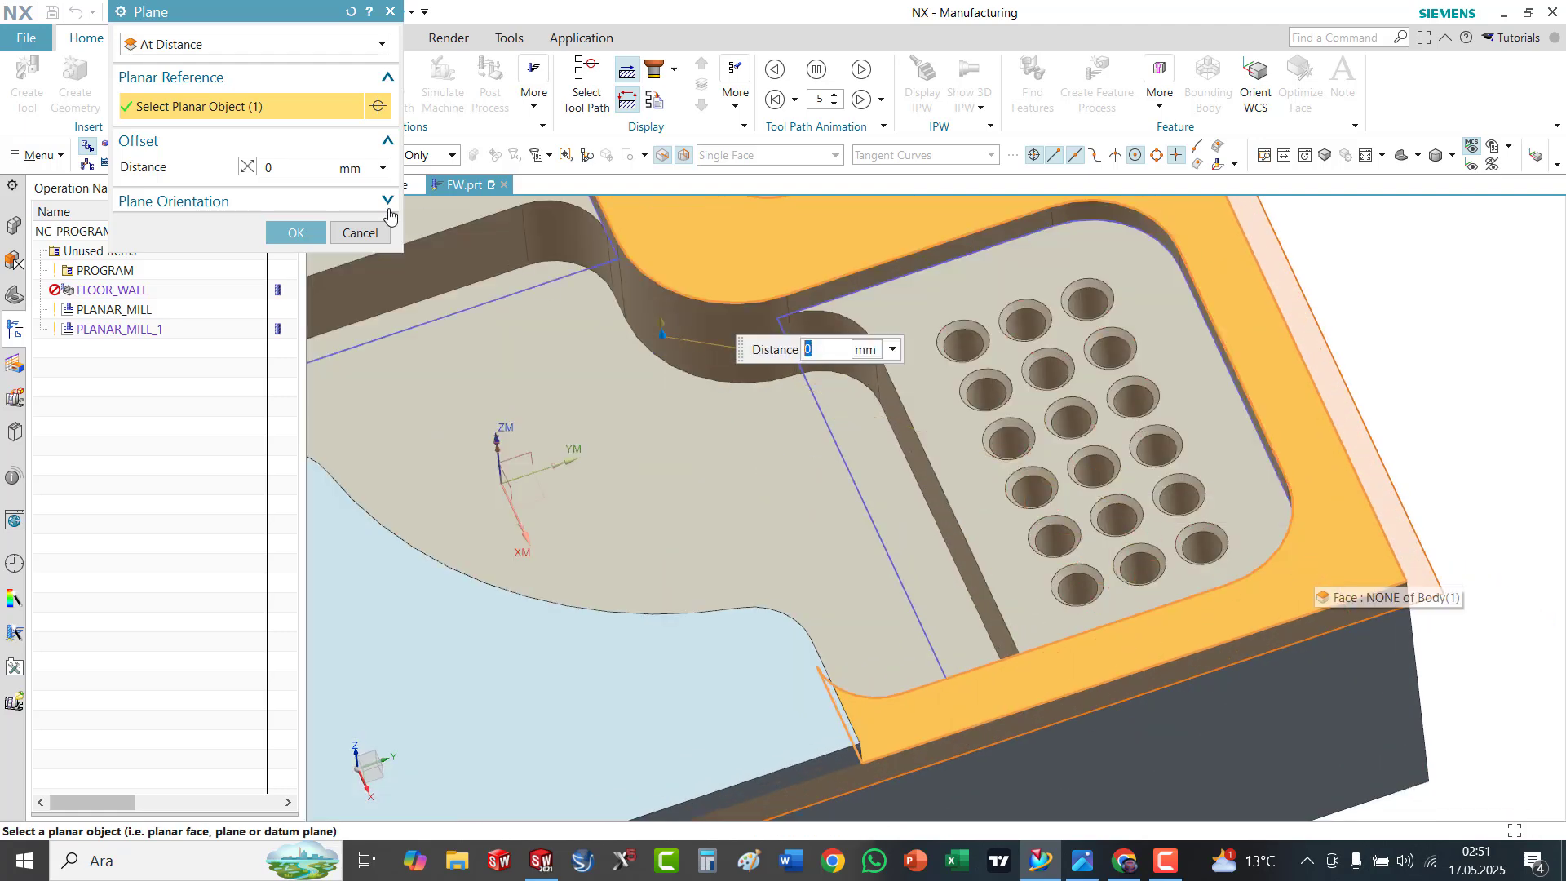
{"action": "left_click", "coordinate": [292, 233]}
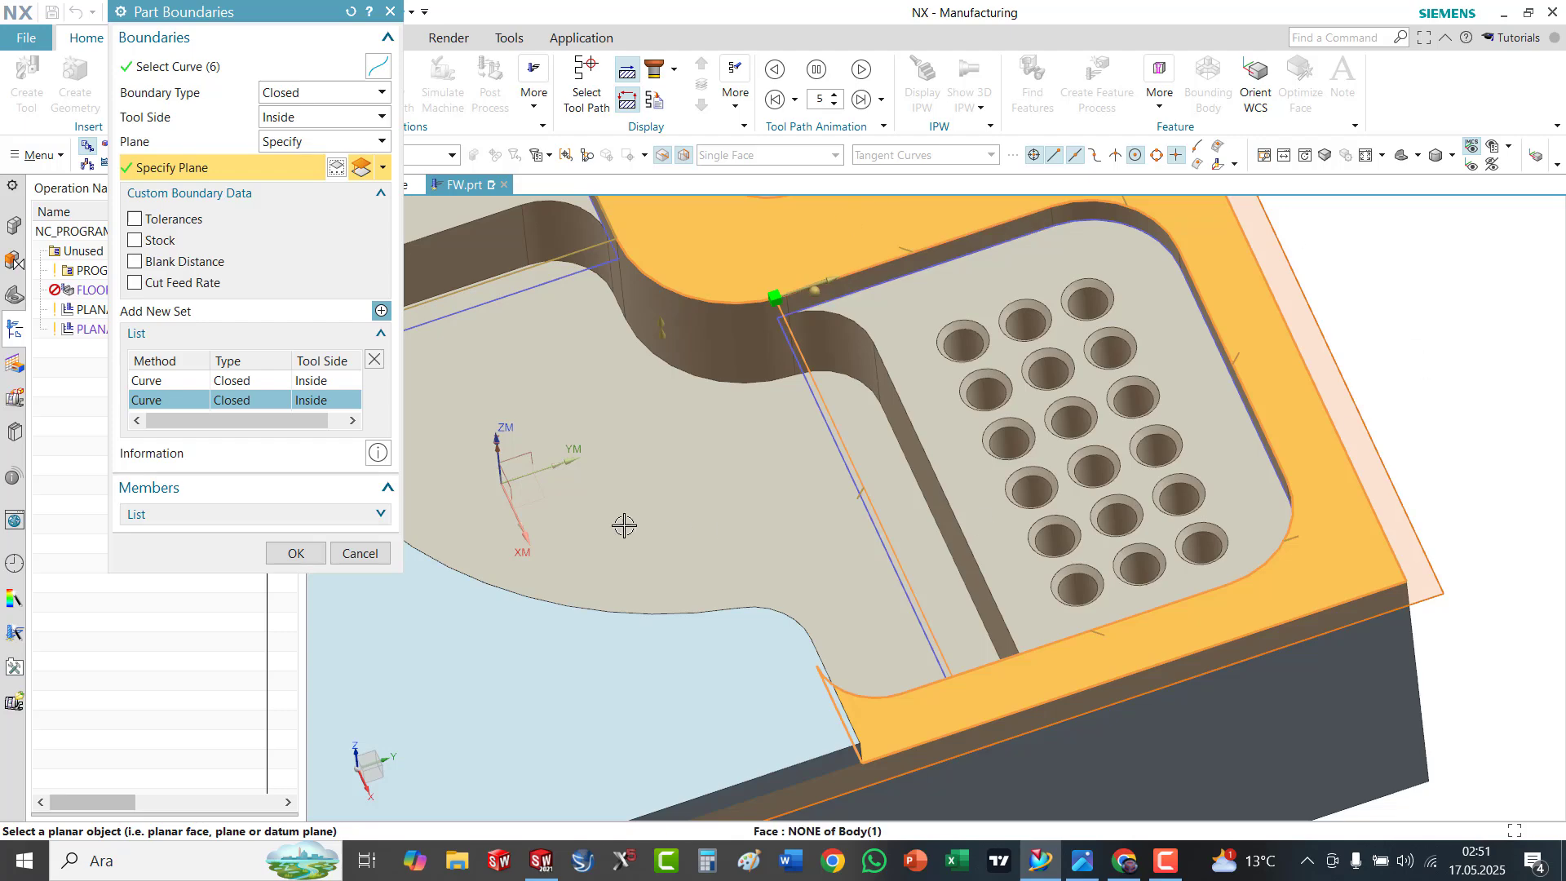
{"action": "left_click", "coordinate": [295, 554]}
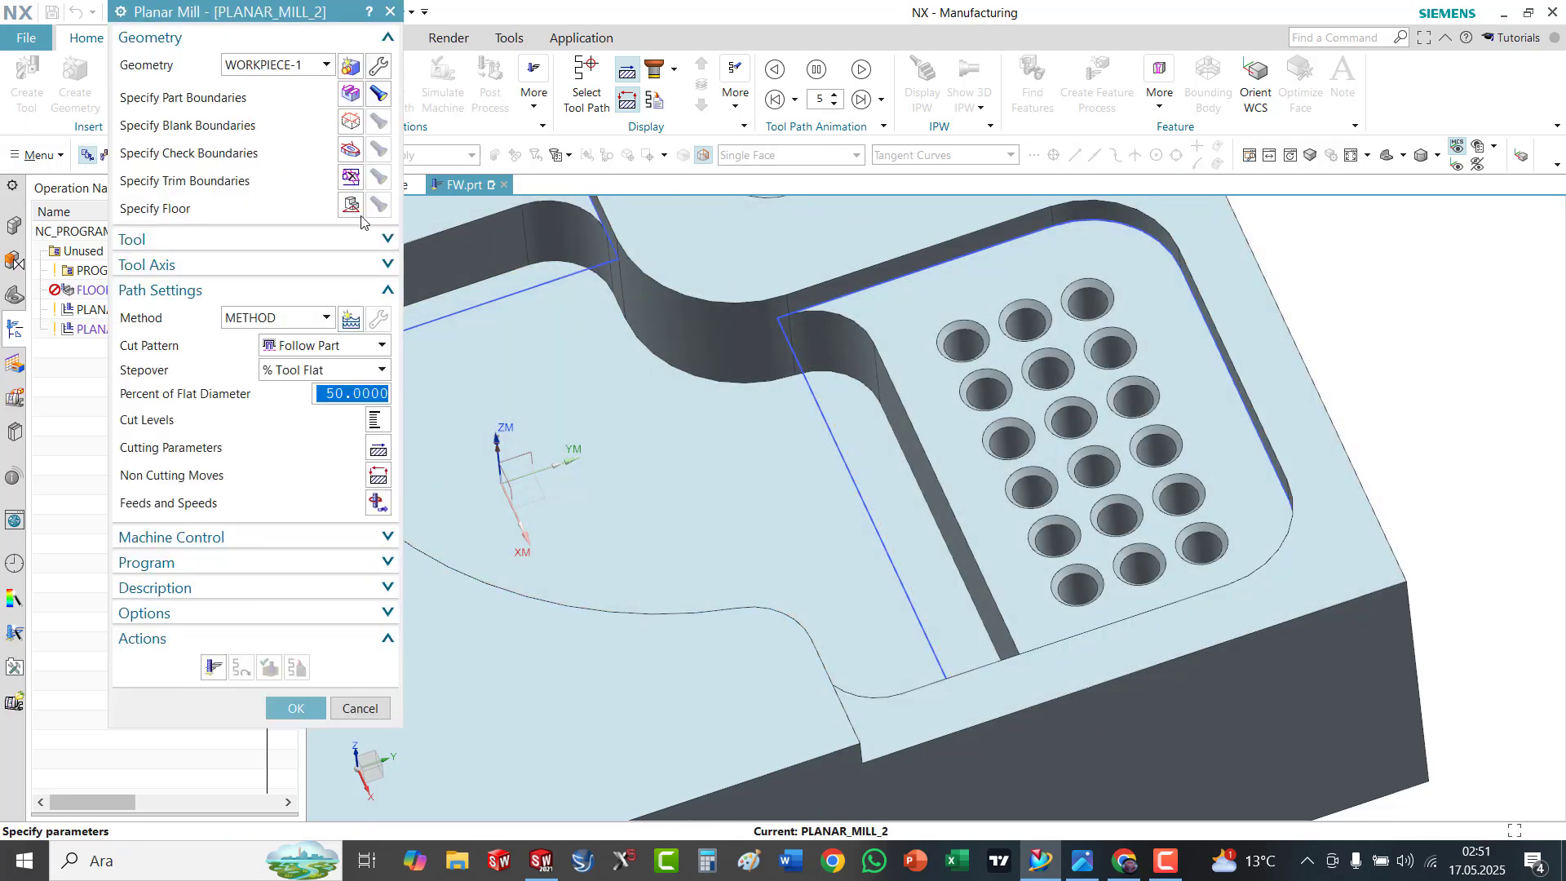
Specify the operation's floor on the bottom face of the pocket without holes and restore the trimetric view
{"action": "left_click", "coordinate": [360, 216]}
{"action": "scroll", "coordinate": [638, 409], "scroll_direction": "down", "scroll_amount": 4}
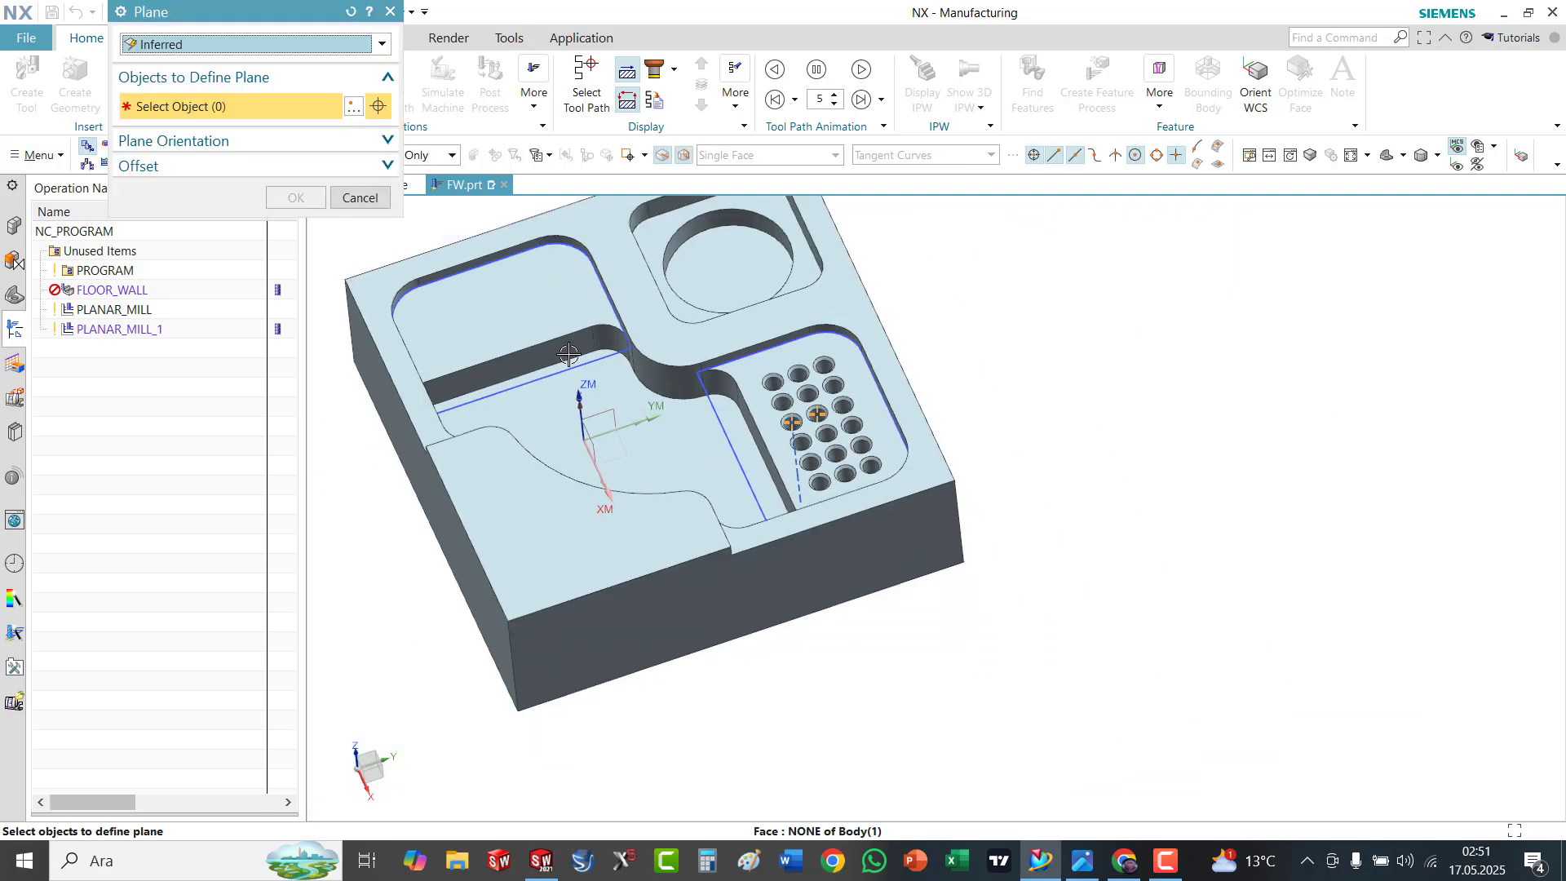
{"action": "left_click", "coordinate": [544, 319]}
{"action": "middle_click", "coordinate": [946, 222]}
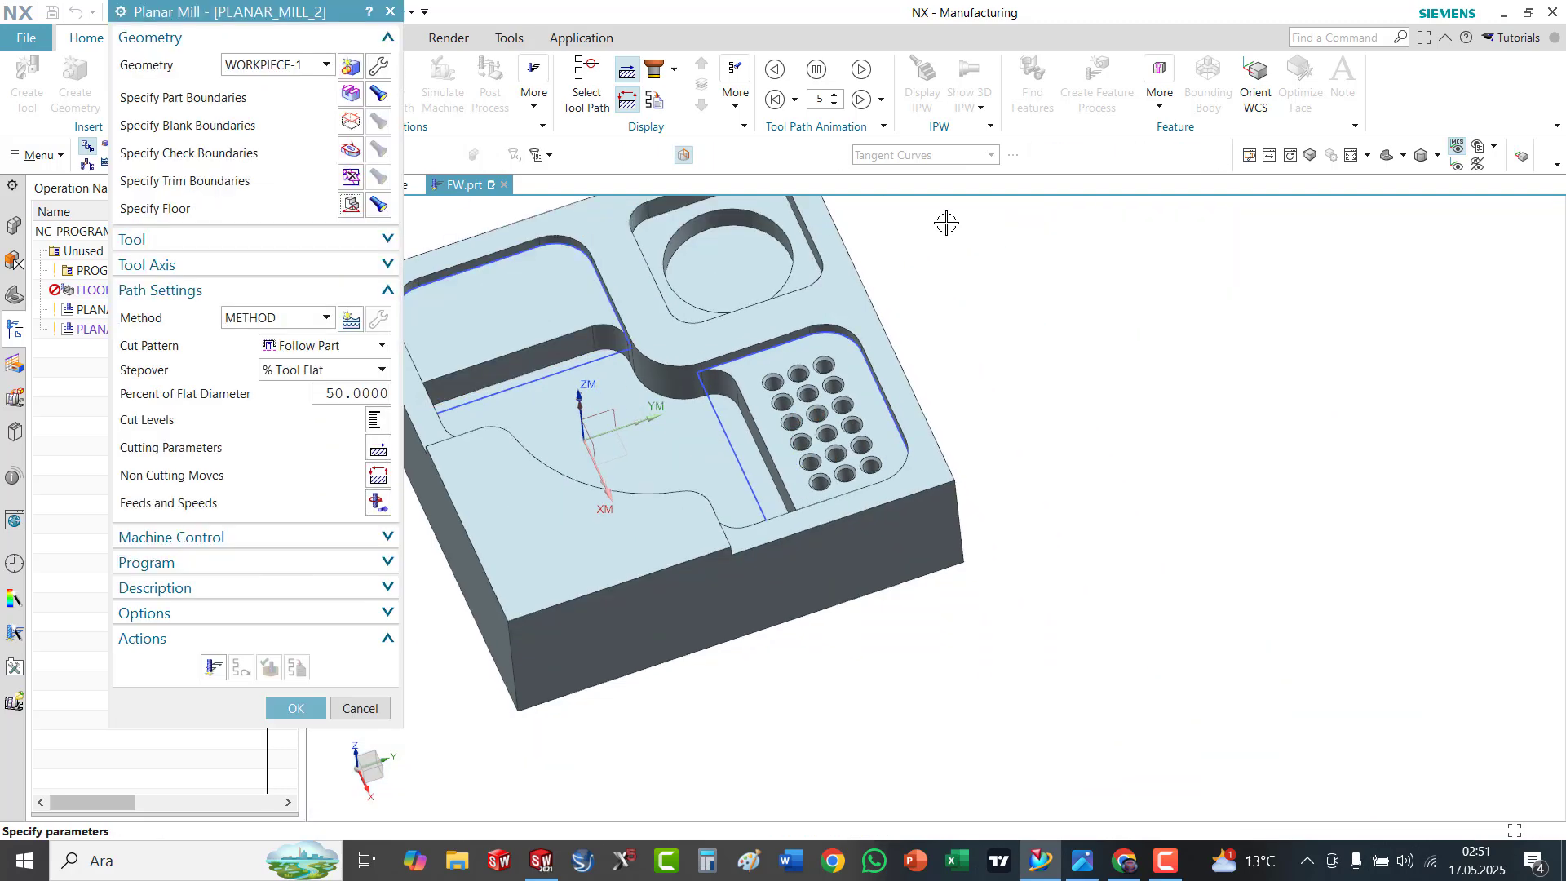
{"action": "left_click", "coordinate": [1402, 159]}
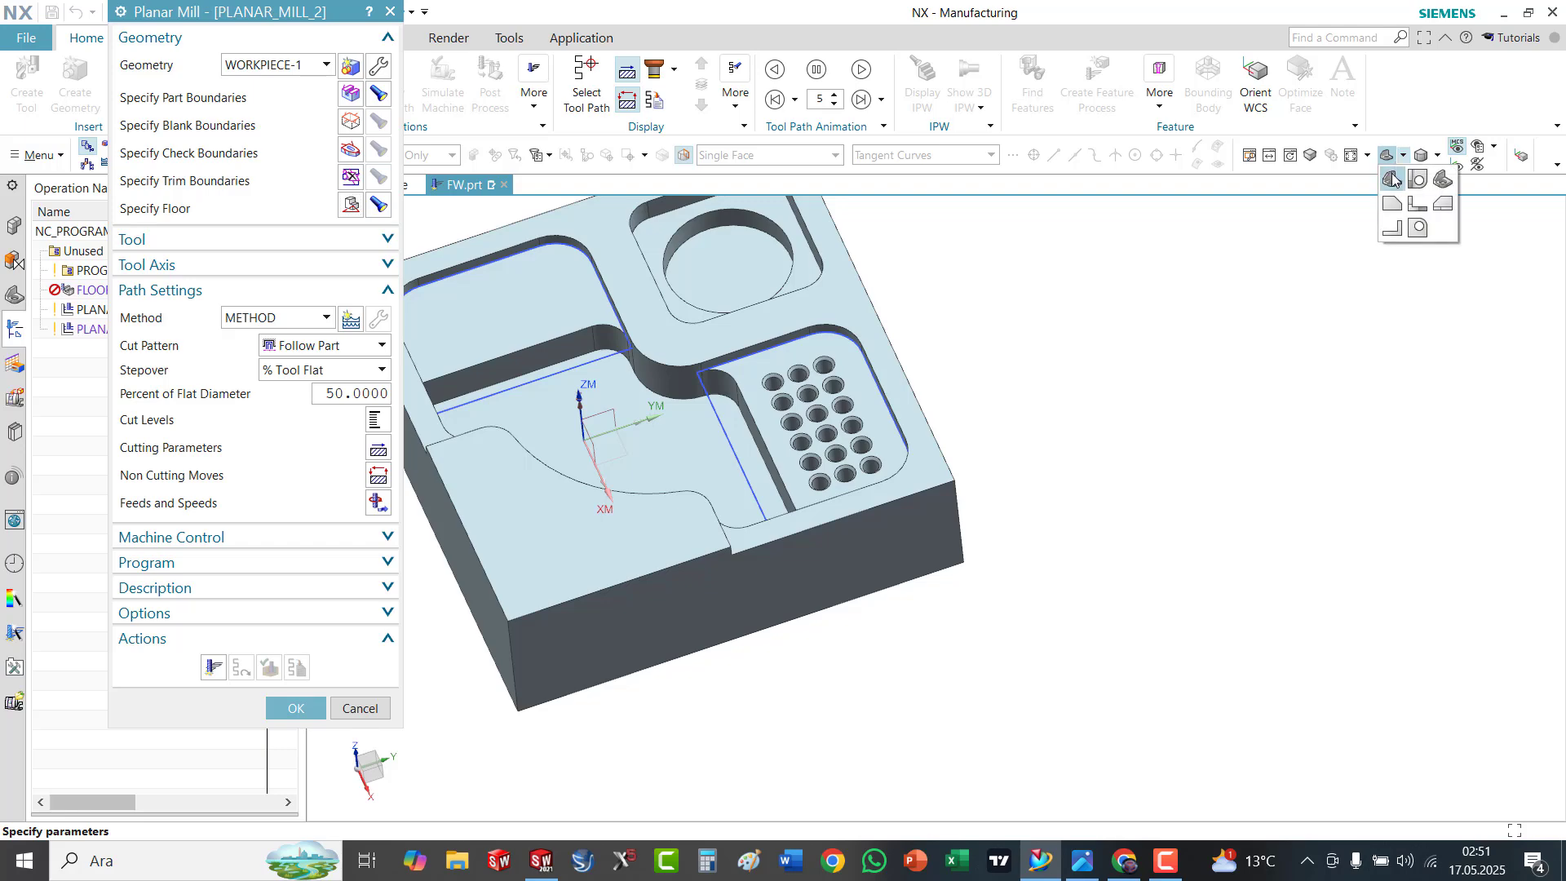
{"action": "left_click", "coordinate": [1396, 181]}
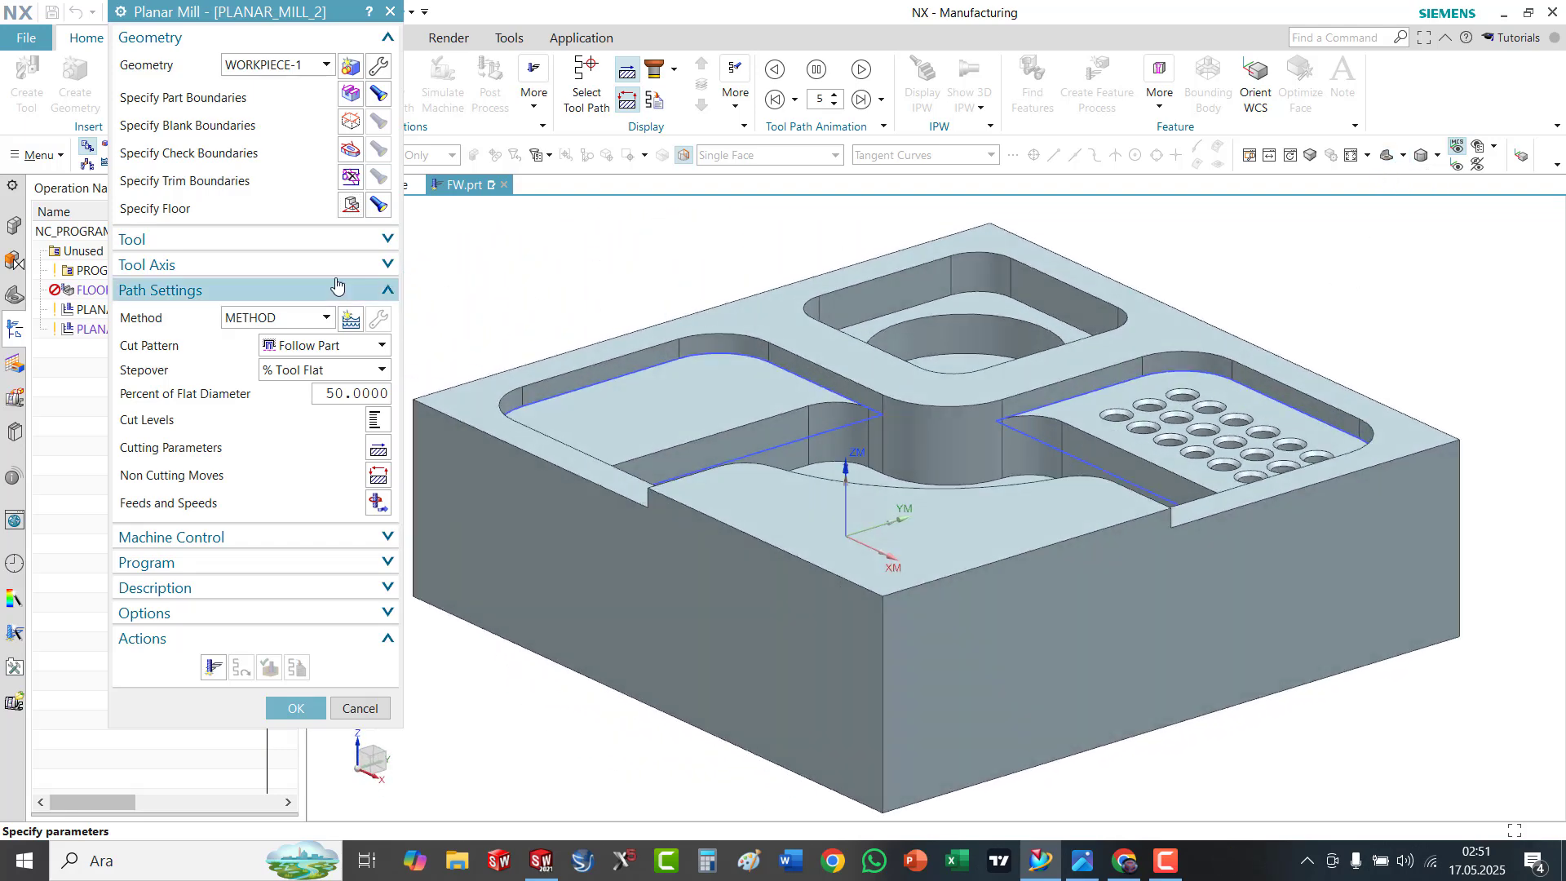
{"action": "left_click", "coordinate": [316, 241]}
{"action": "left_click", "coordinate": [316, 242]}
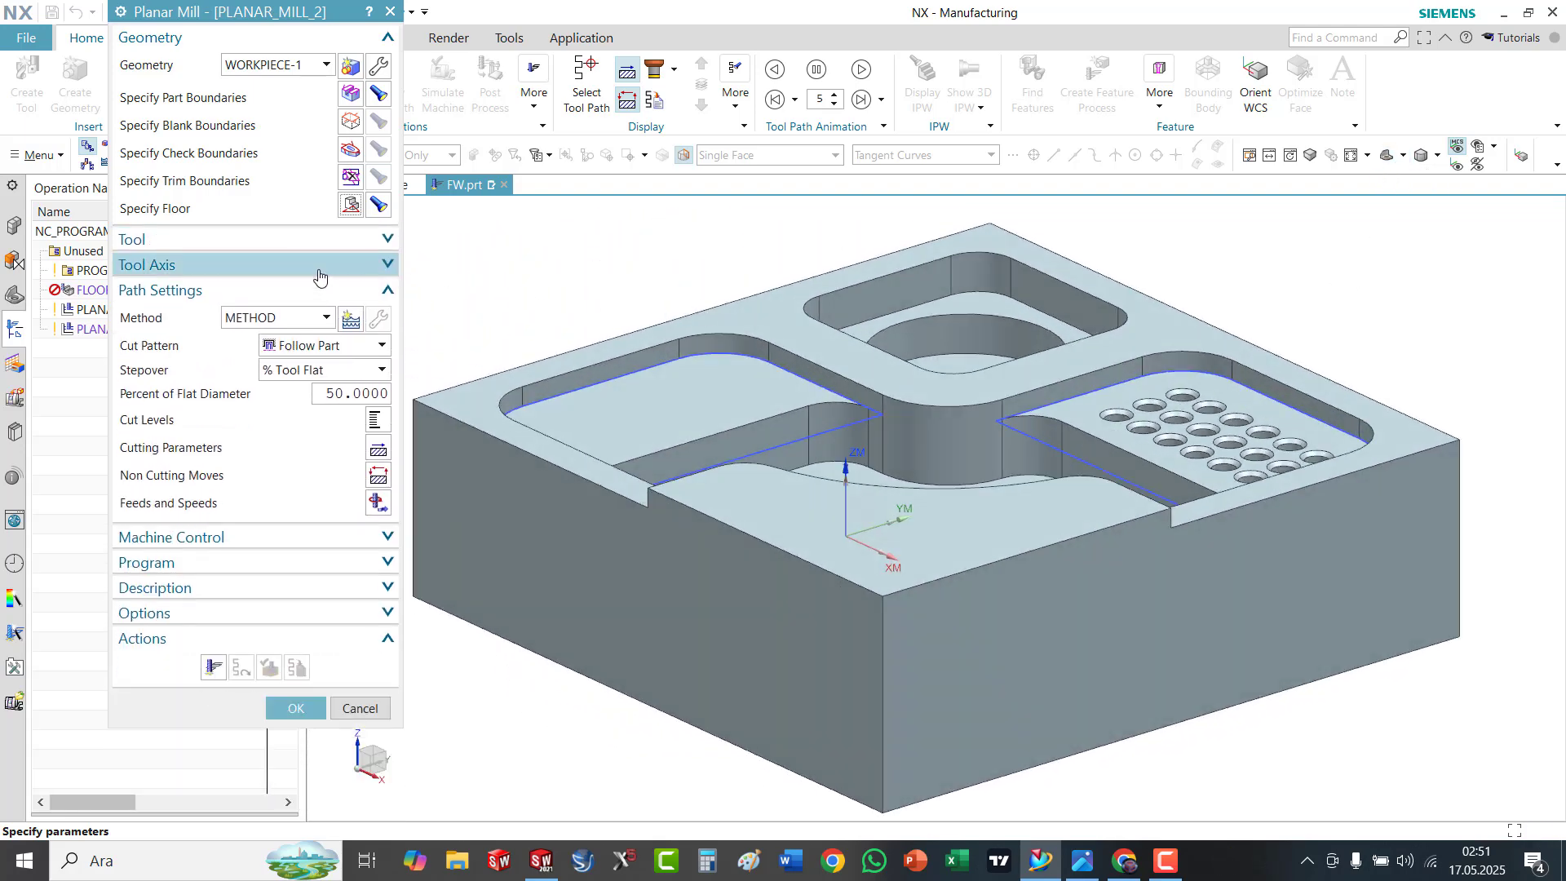
{"action": "left_click", "coordinate": [319, 268]}
{"action": "left_click", "coordinate": [319, 267]}
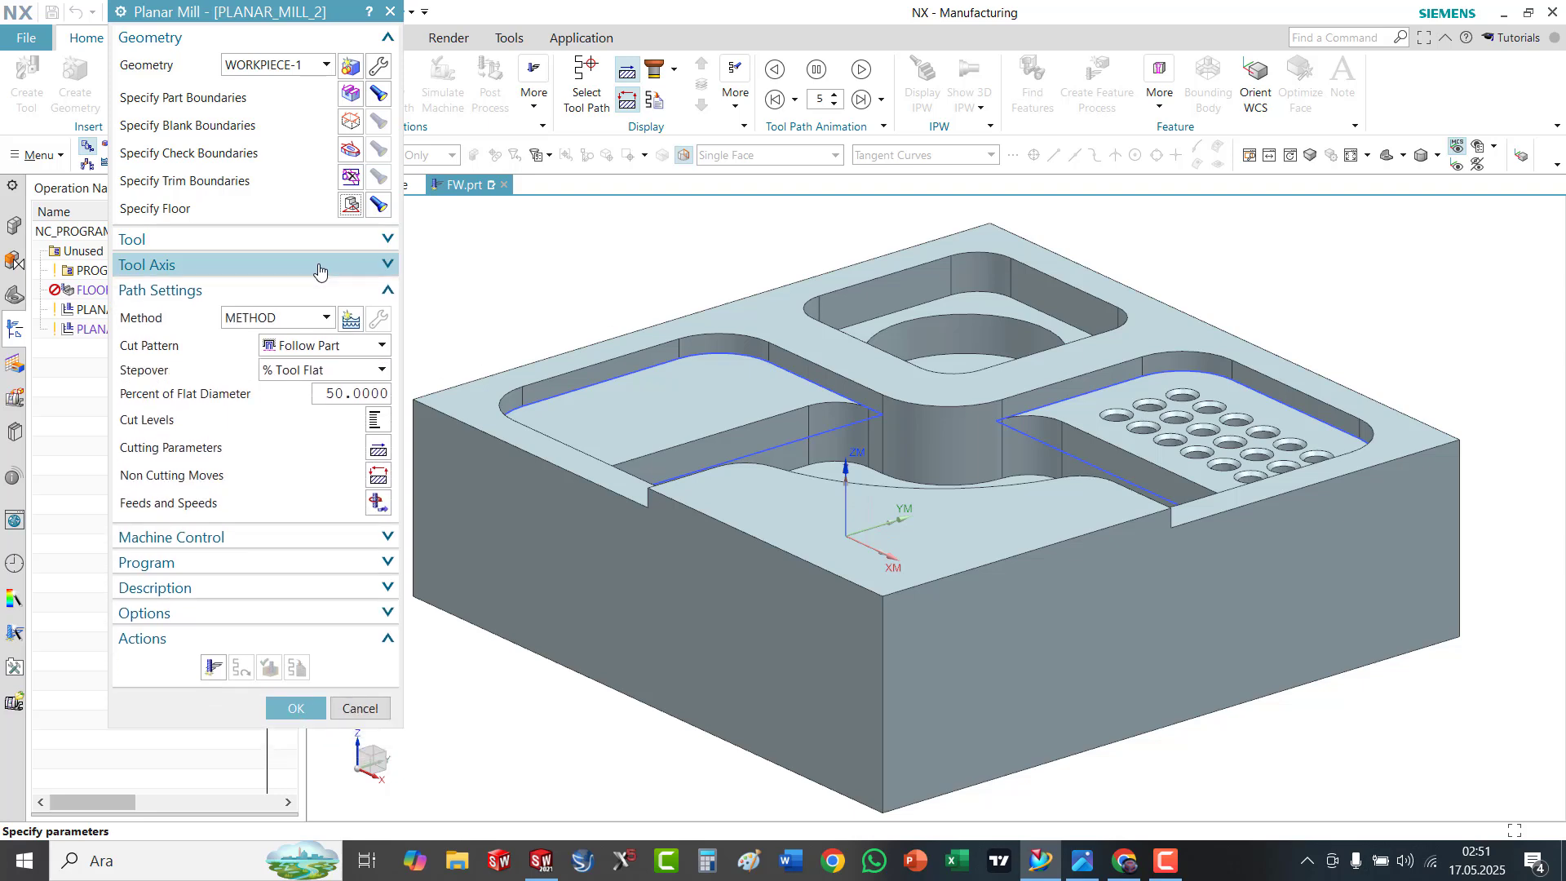
Set the cut pattern to Follow Periphery, keep Constant cut levels with 0 common depth, and generate the tool path
{"action": "left_click", "coordinate": [351, 345]}
{"action": "left_click", "coordinate": [334, 387]}
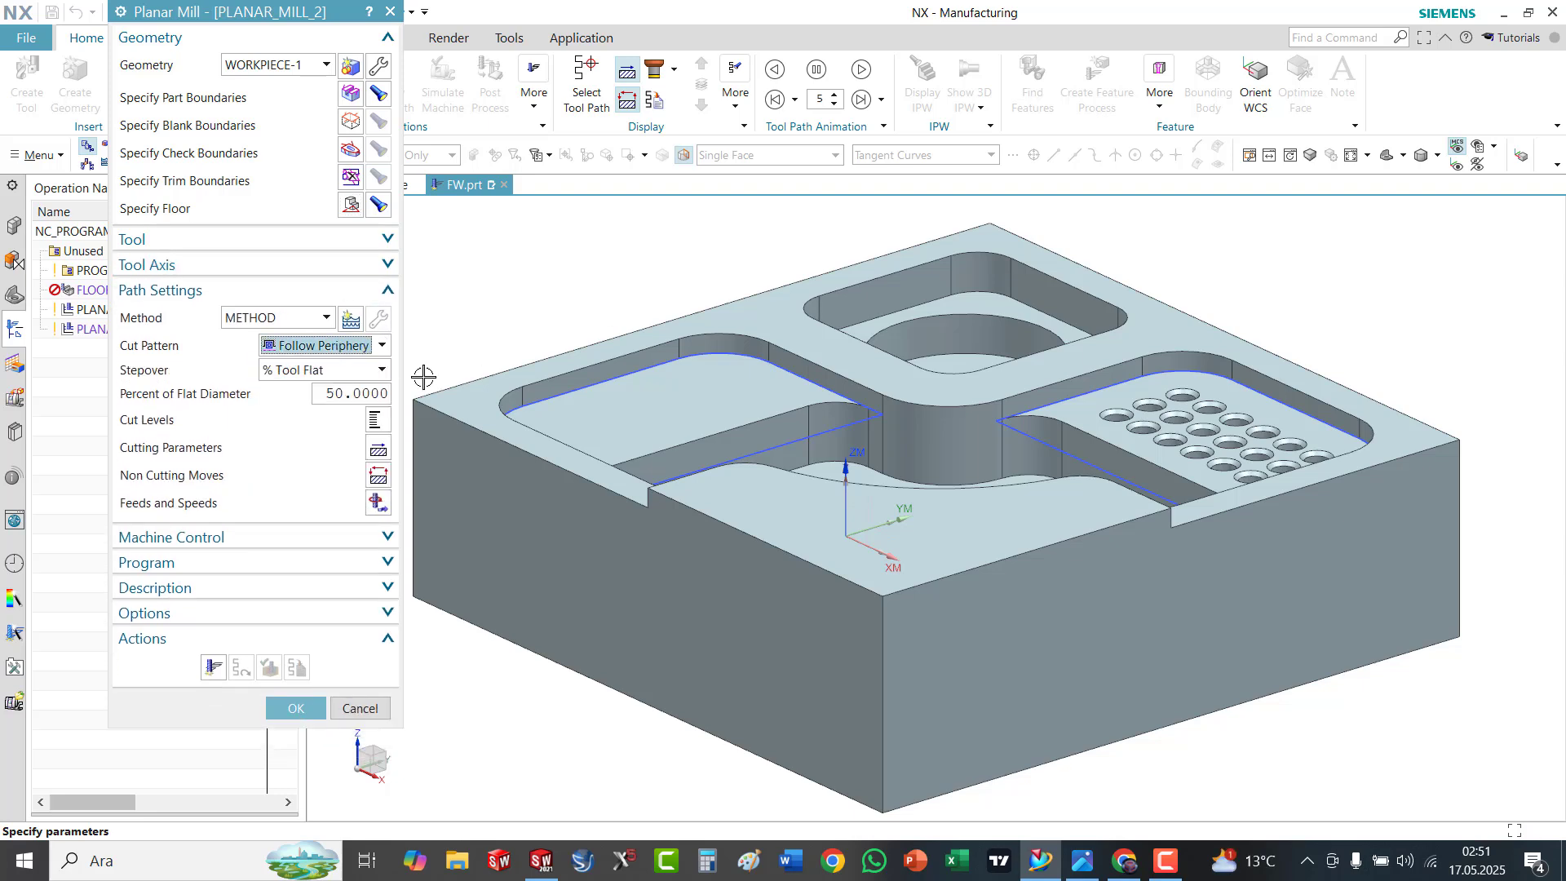
{"action": "left_click", "coordinate": [378, 421]}
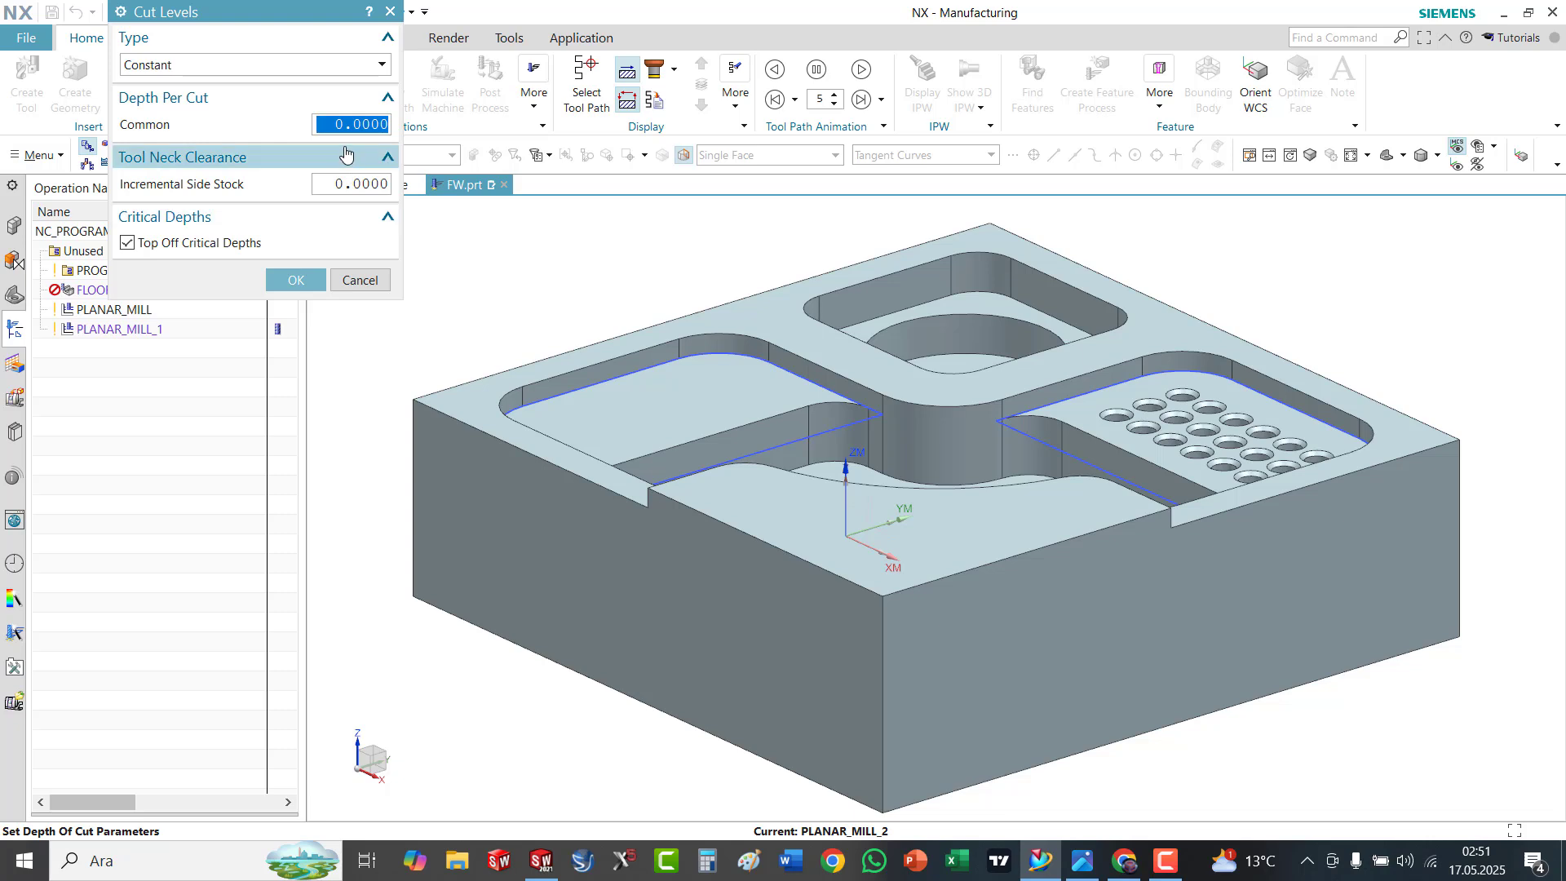
{"action": "left_click", "coordinate": [296, 280]}
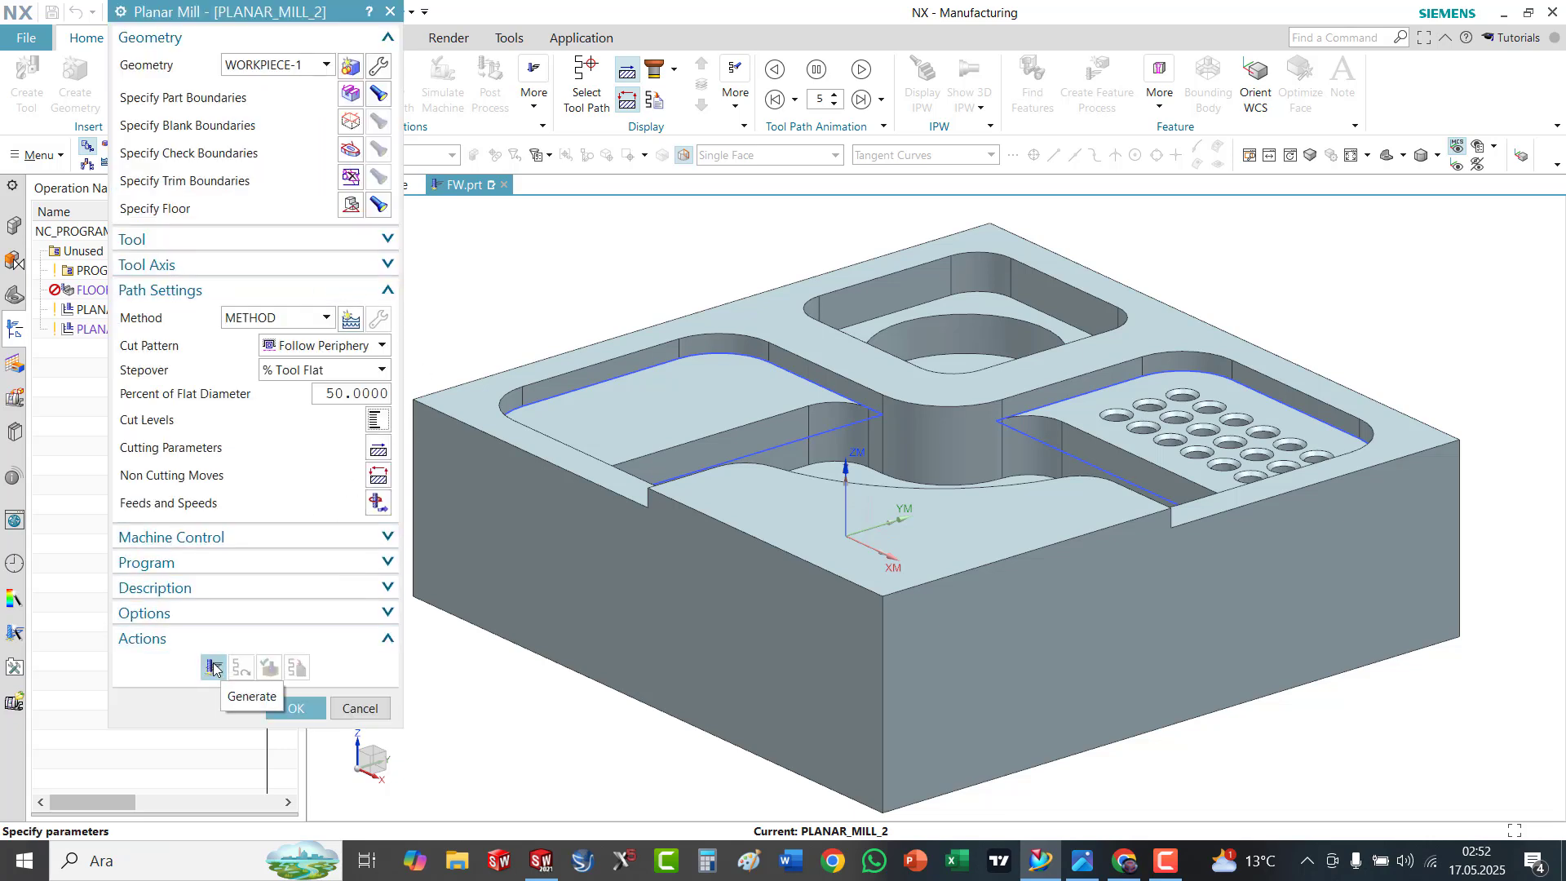
{"action": "left_click", "coordinate": [214, 667]}
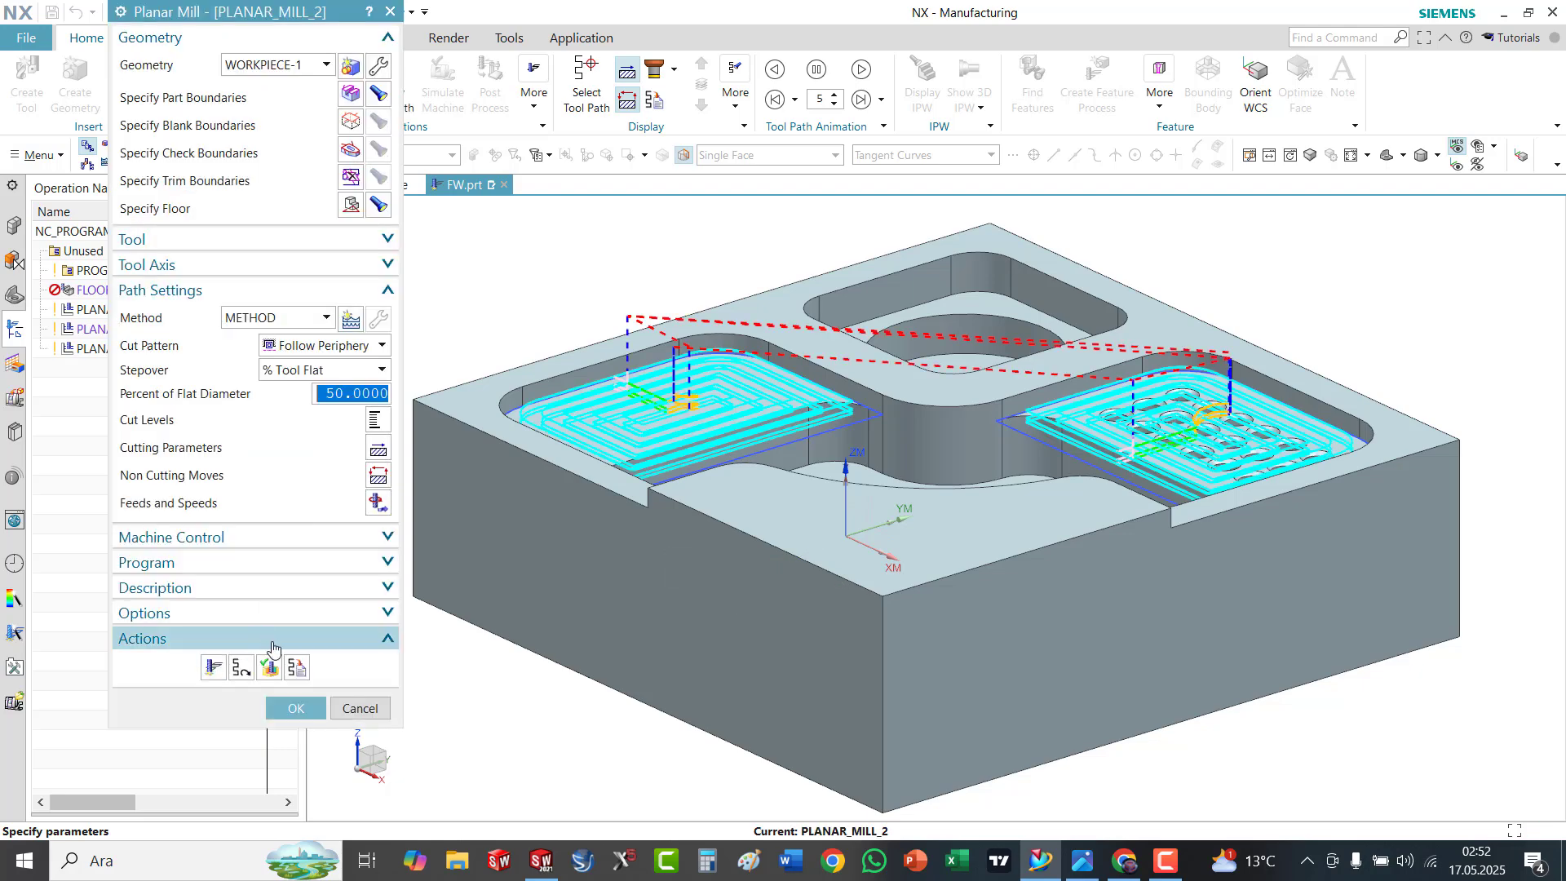
Play the 3D Dynamic material removal simulation of the tool path and accept the Planar Mill operation
{"action": "left_click", "coordinate": [269, 668]}
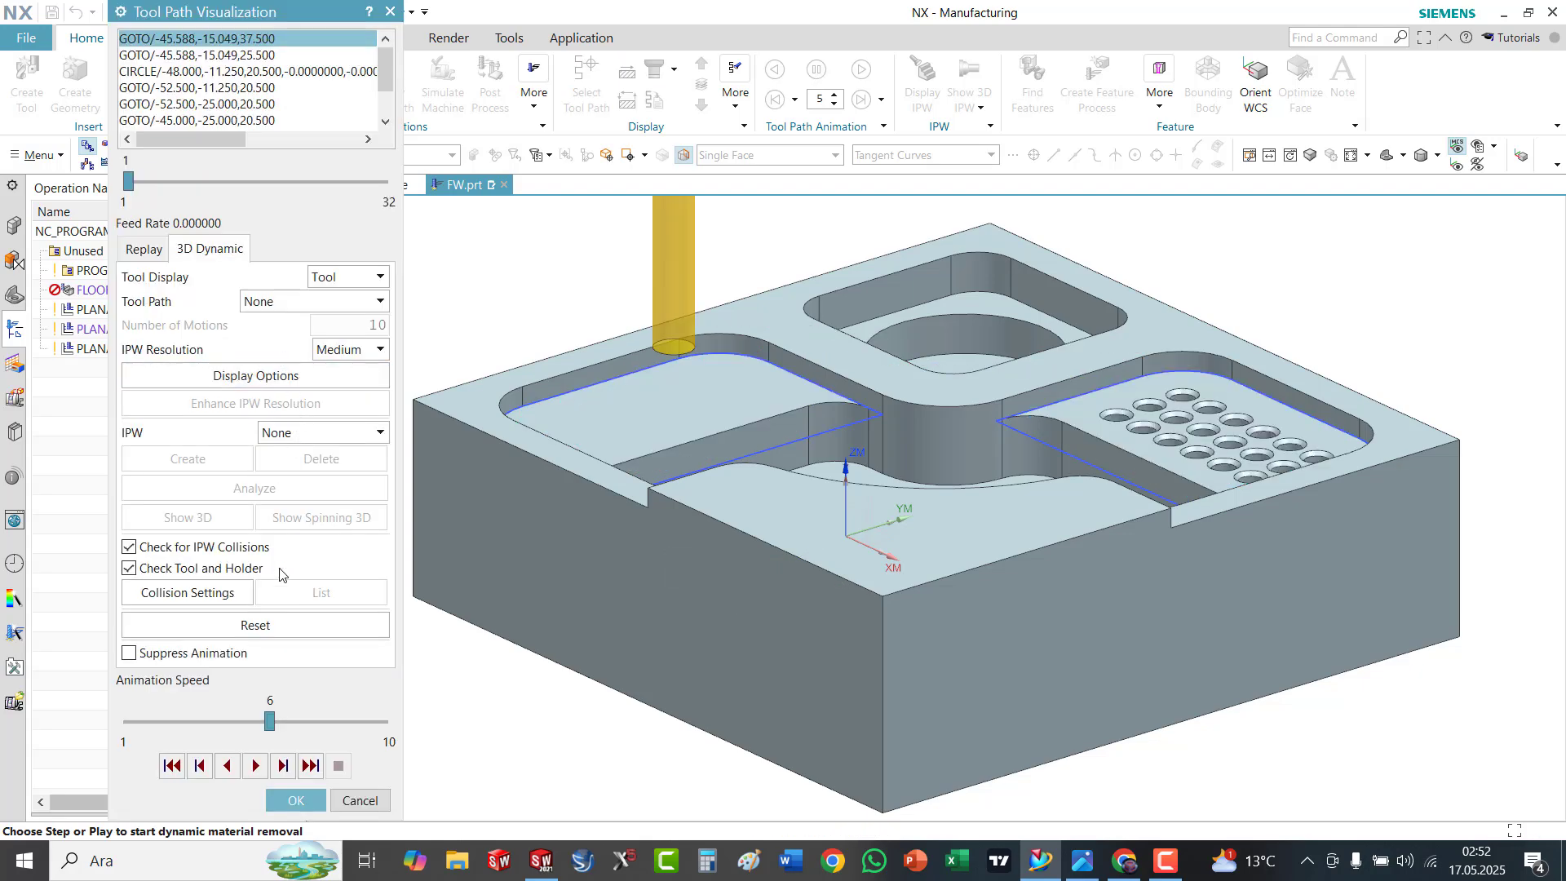
{"action": "left_click", "coordinate": [256, 765]}
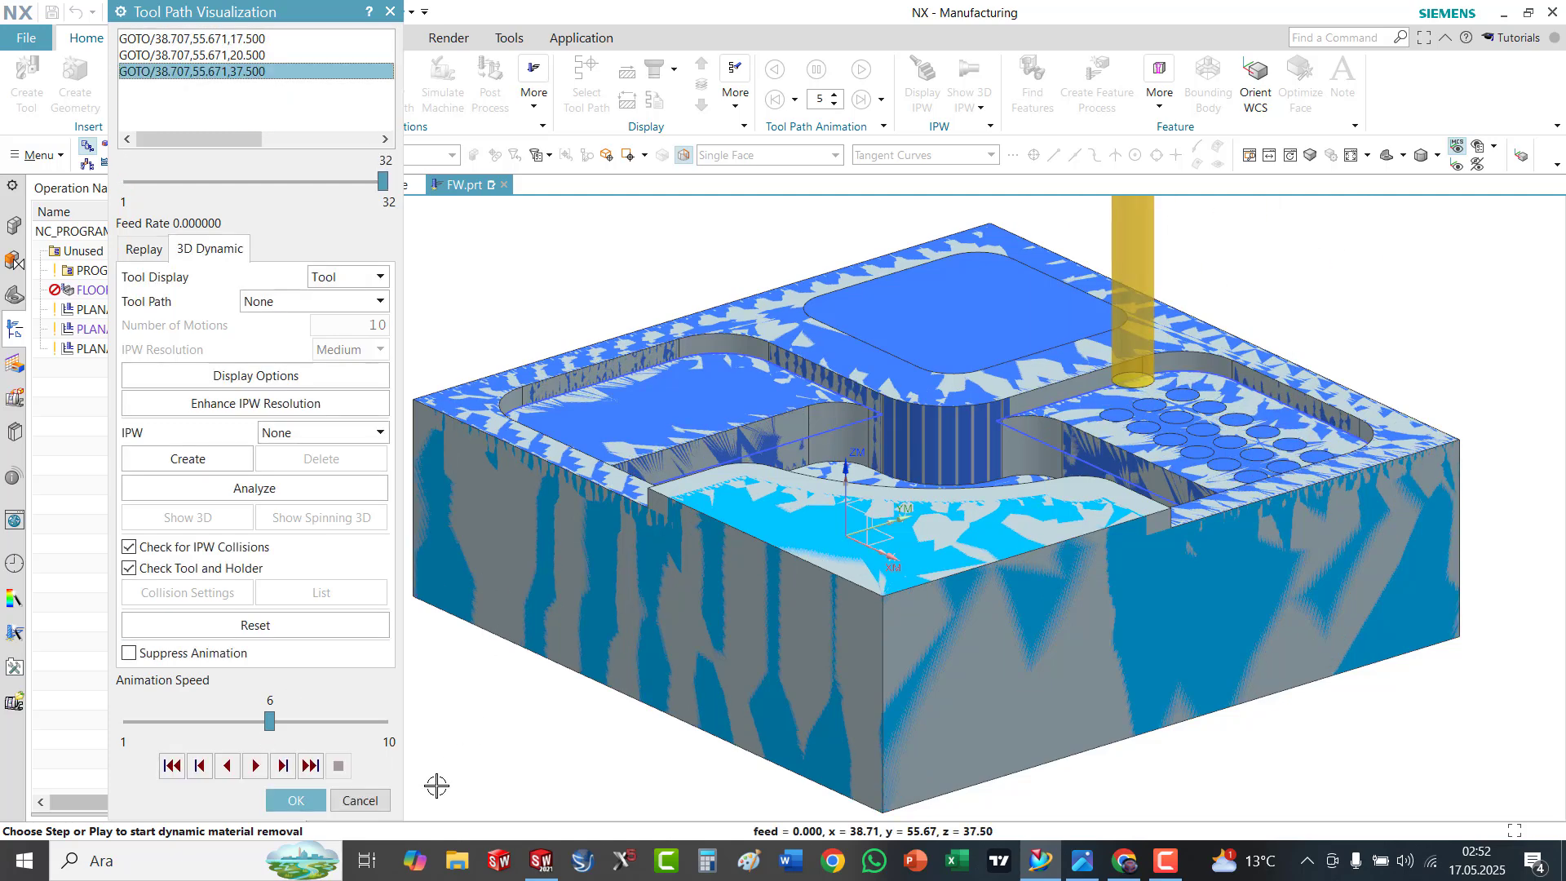
{"action": "left_click", "coordinate": [358, 800]}
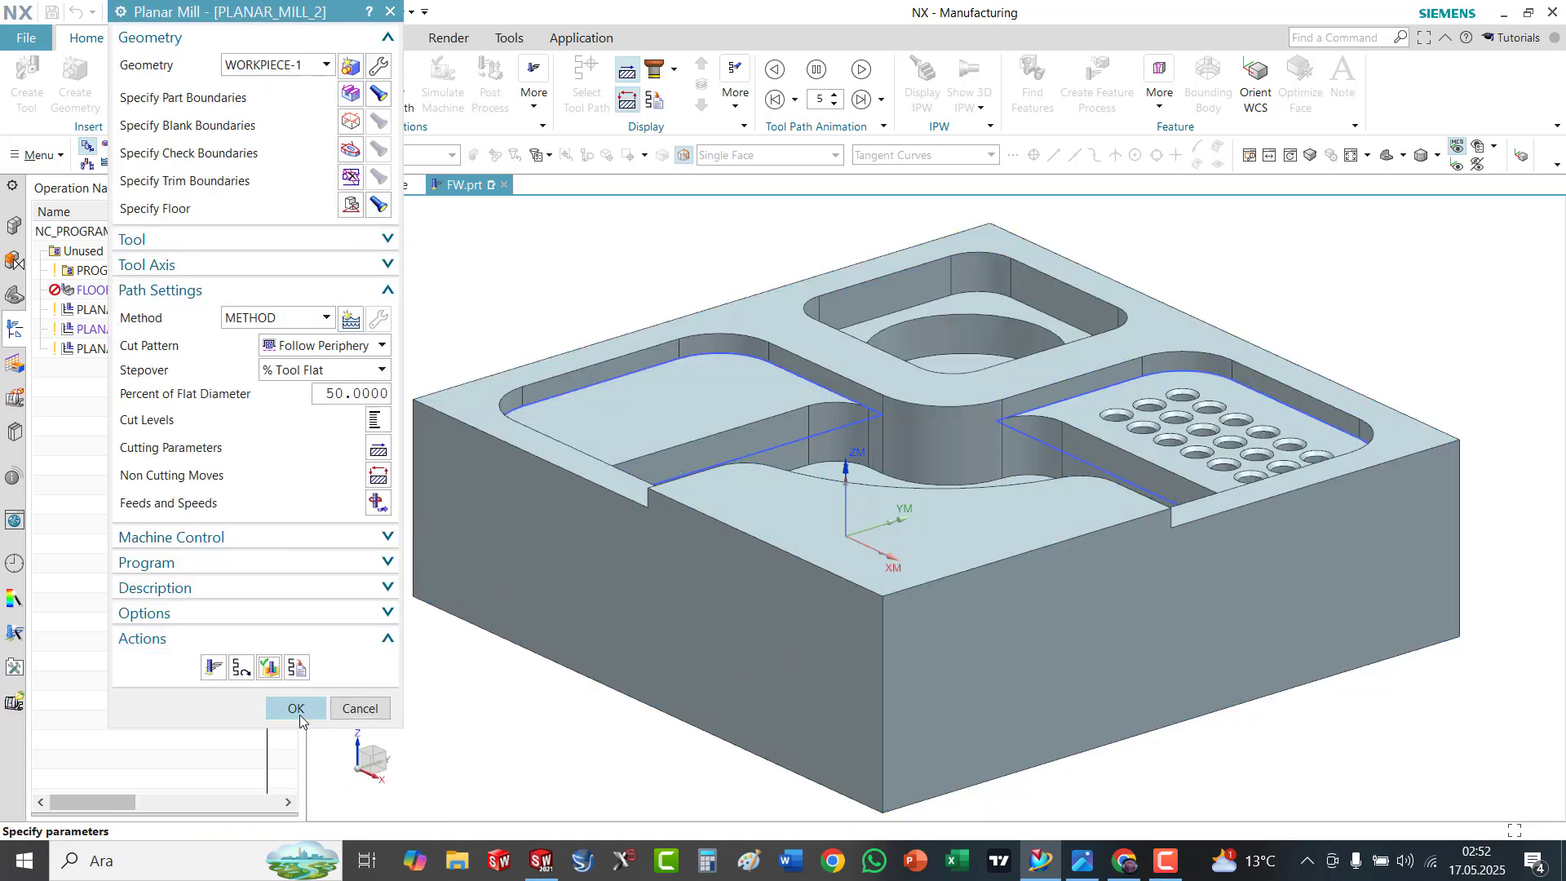
{"action": "left_click", "coordinate": [296, 712]}
{"action": "left_click", "coordinate": [348, 427]}
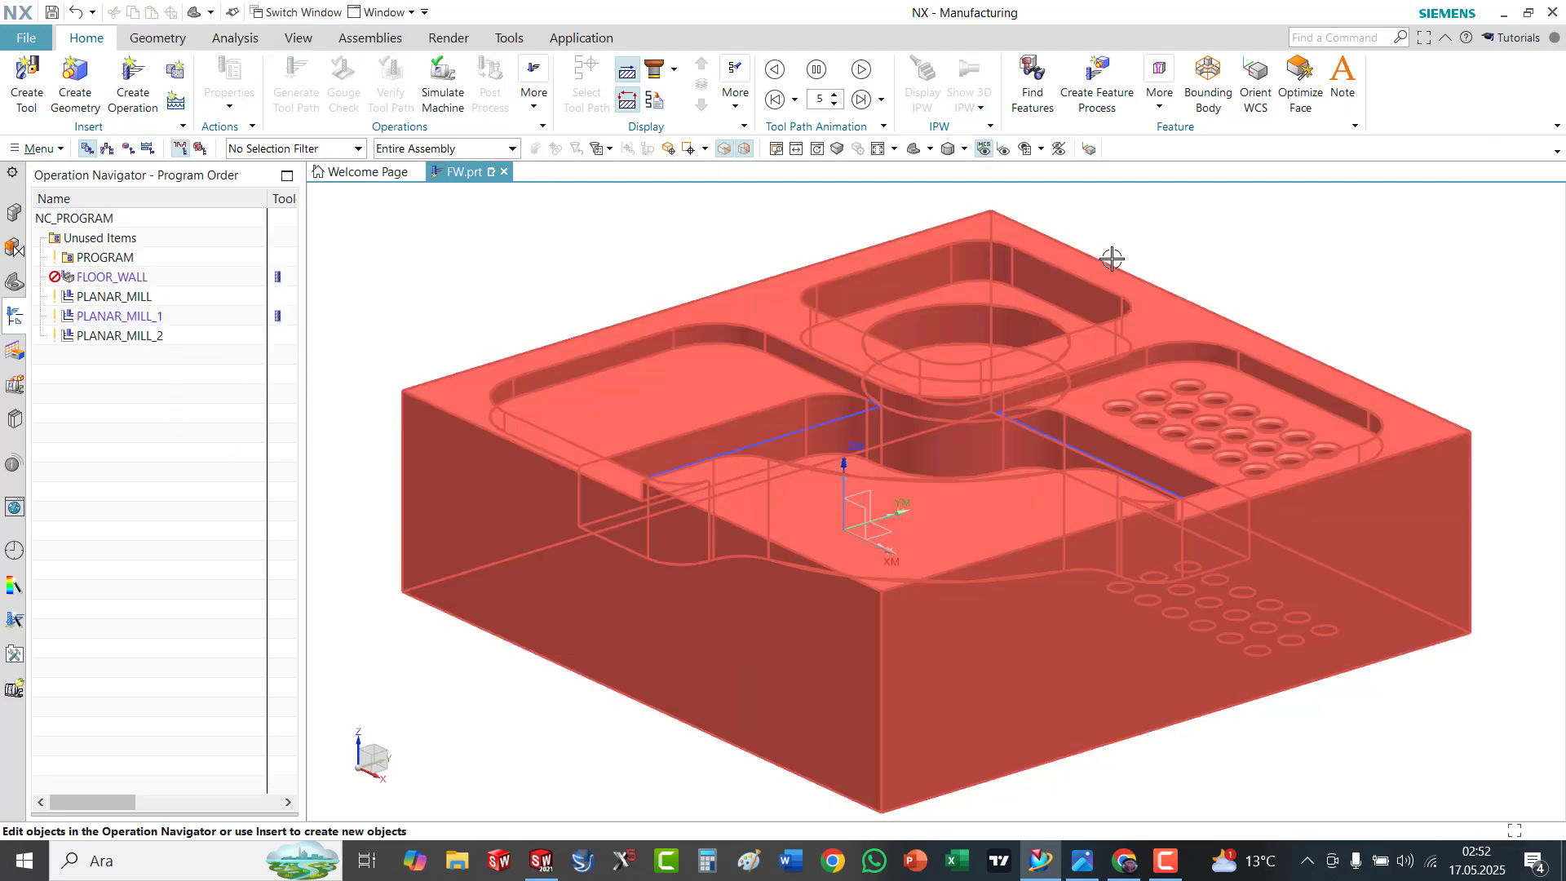
{"action": "middle_click_drag", "start_coordinate": [1111, 258], "coordinate": [1001, 272]}
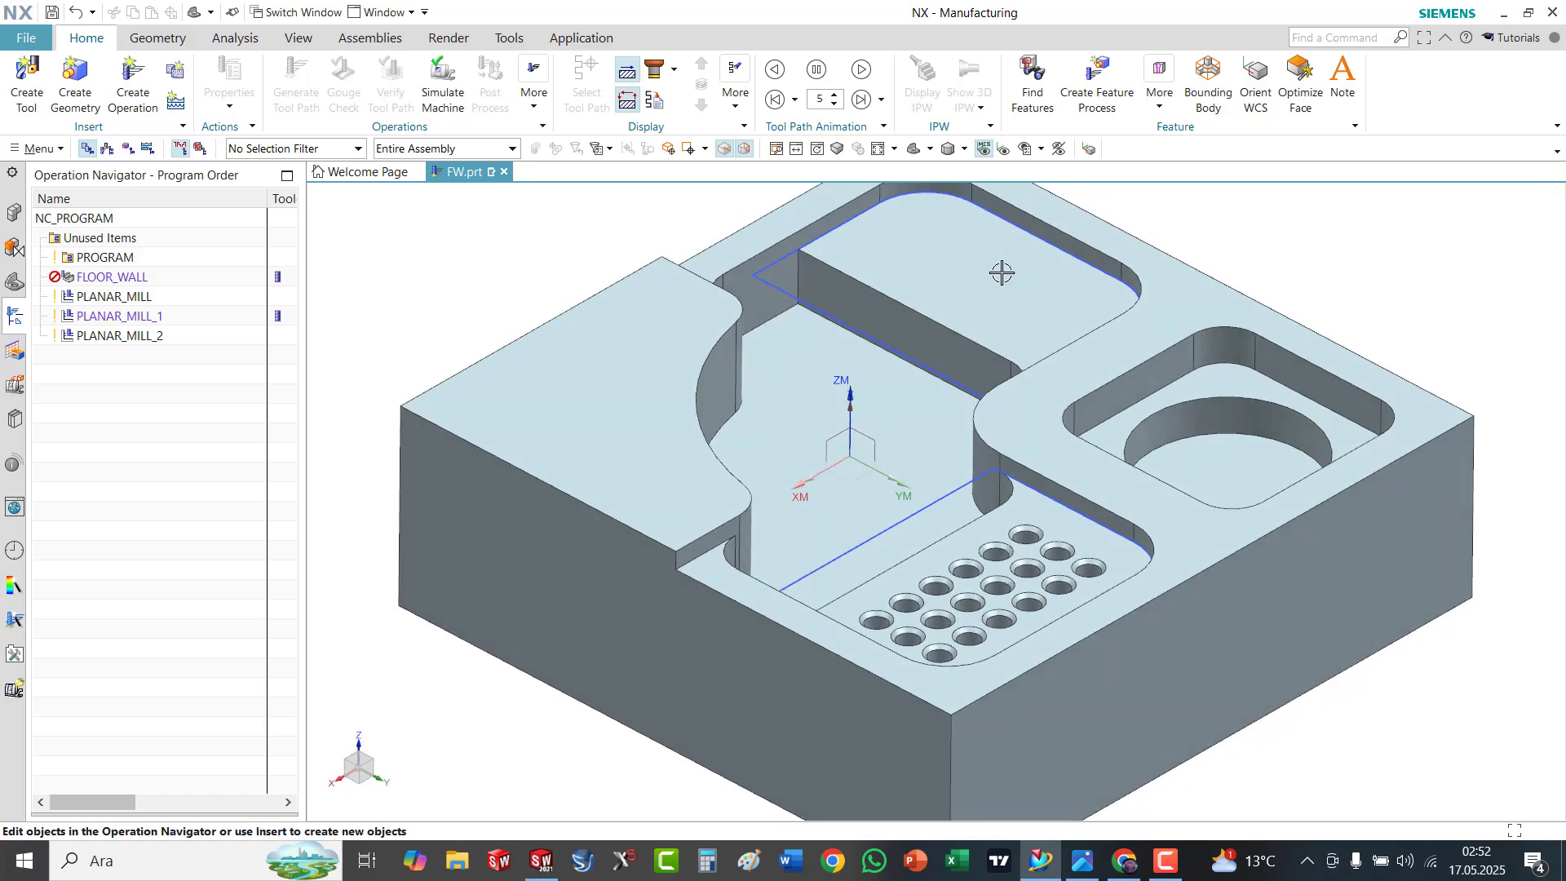
{"action": "left_click", "coordinate": [438, 270]}
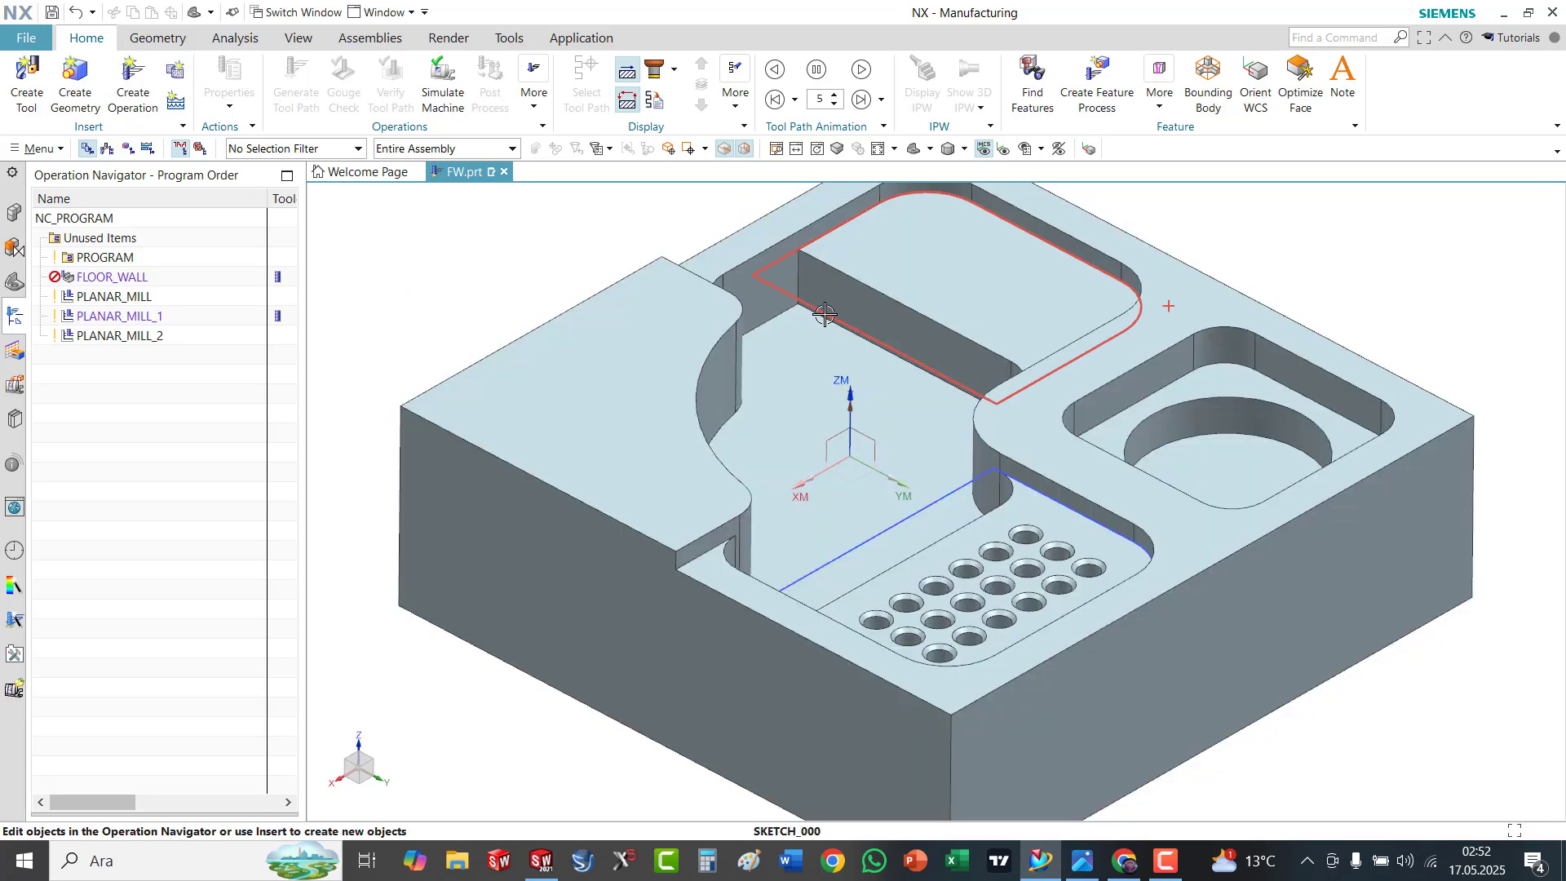
{"action": "left_click", "coordinate": [824, 314]}
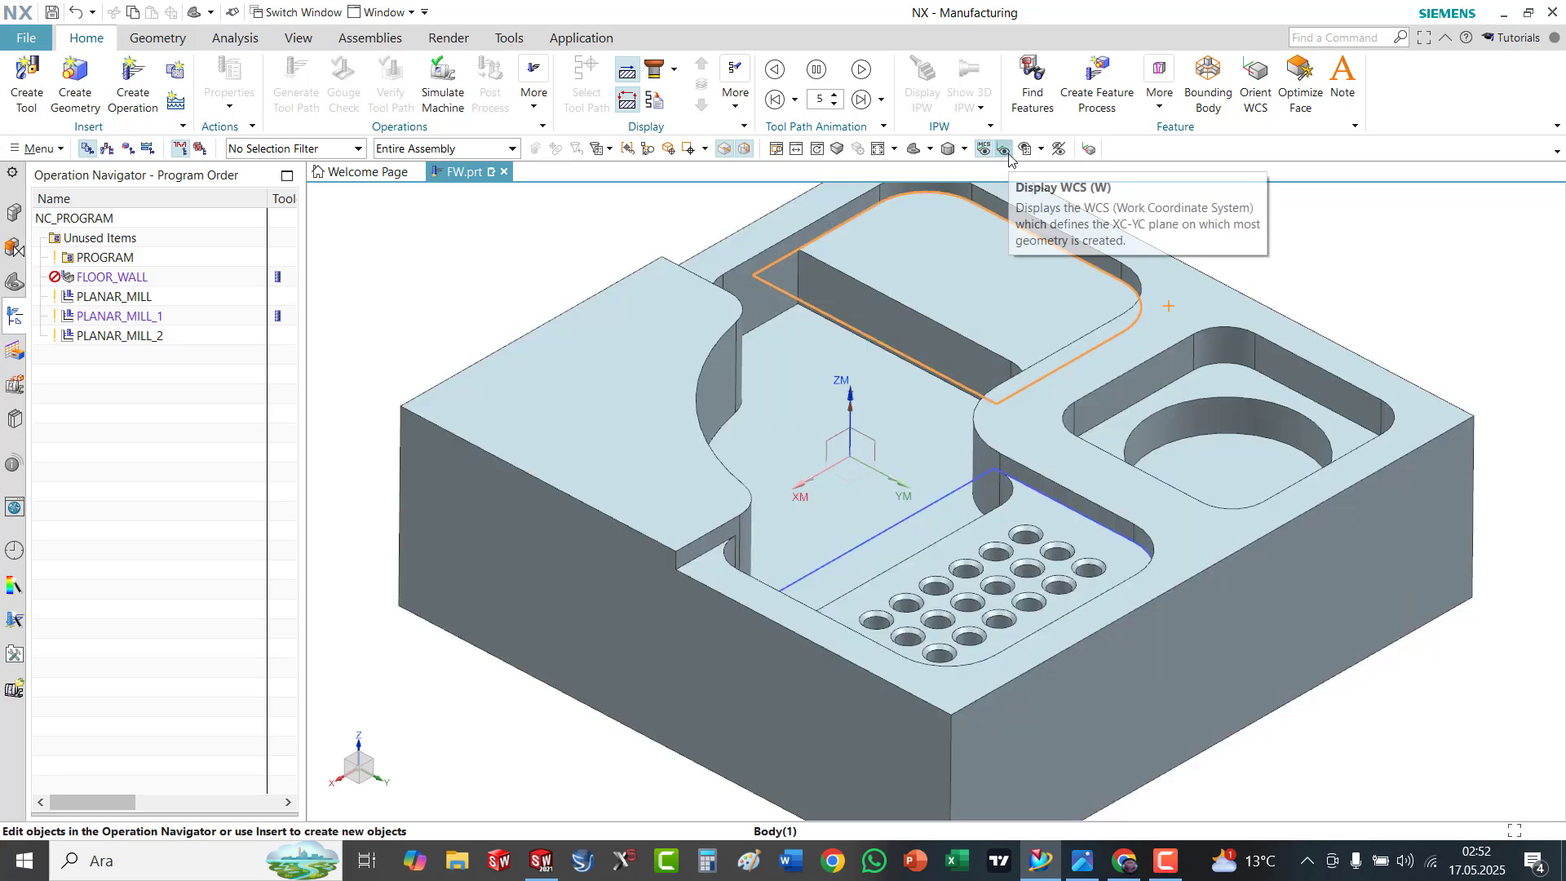
{"action": "left_click", "coordinate": [1041, 150]}
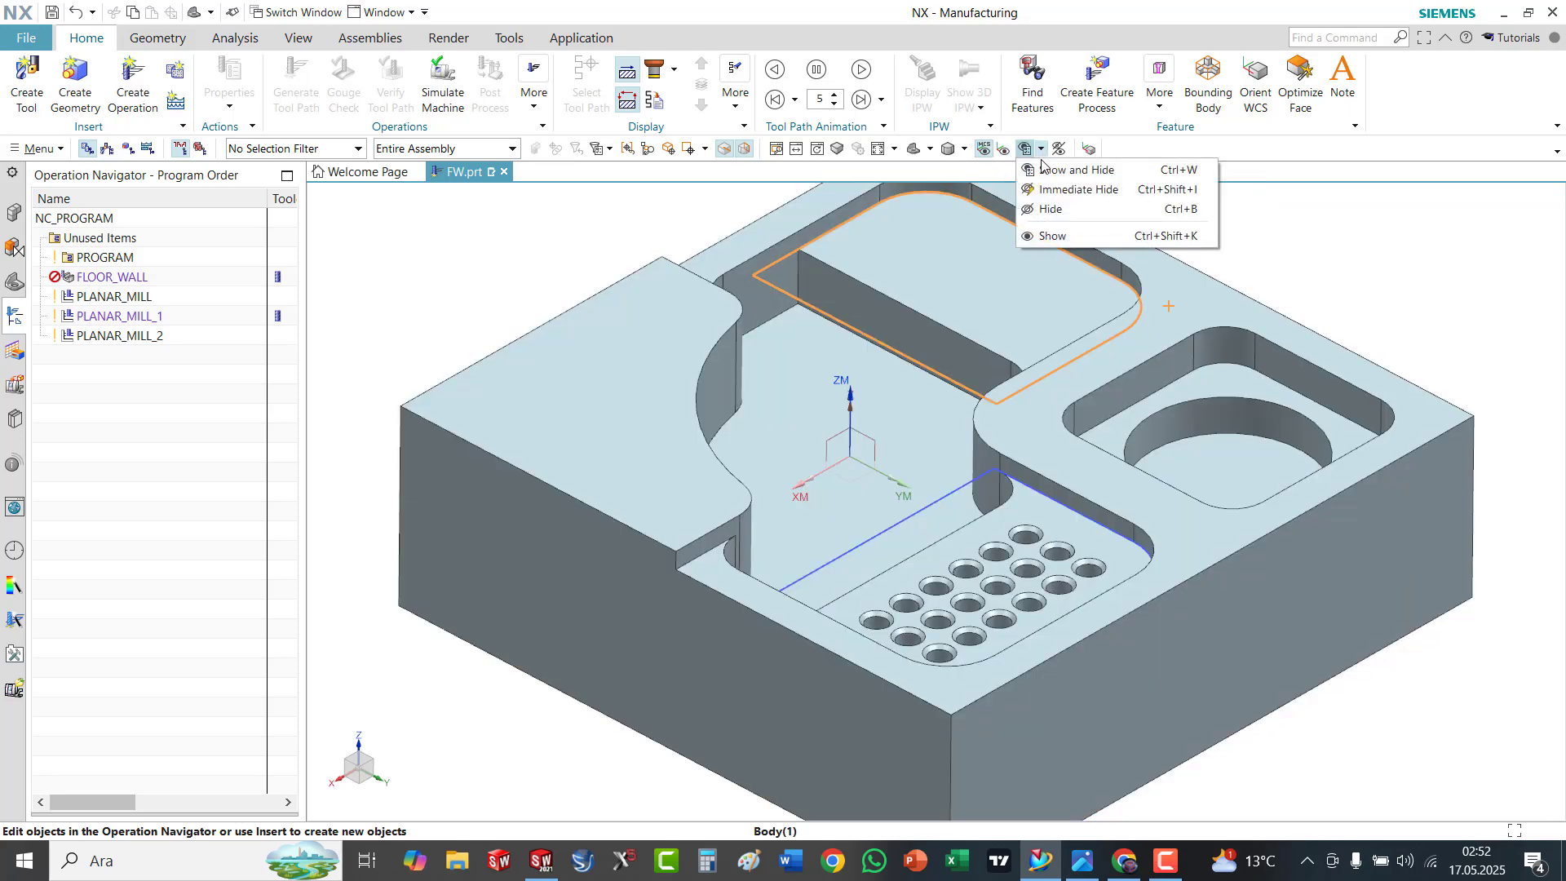
{"action": "left_click", "coordinate": [1045, 170]}
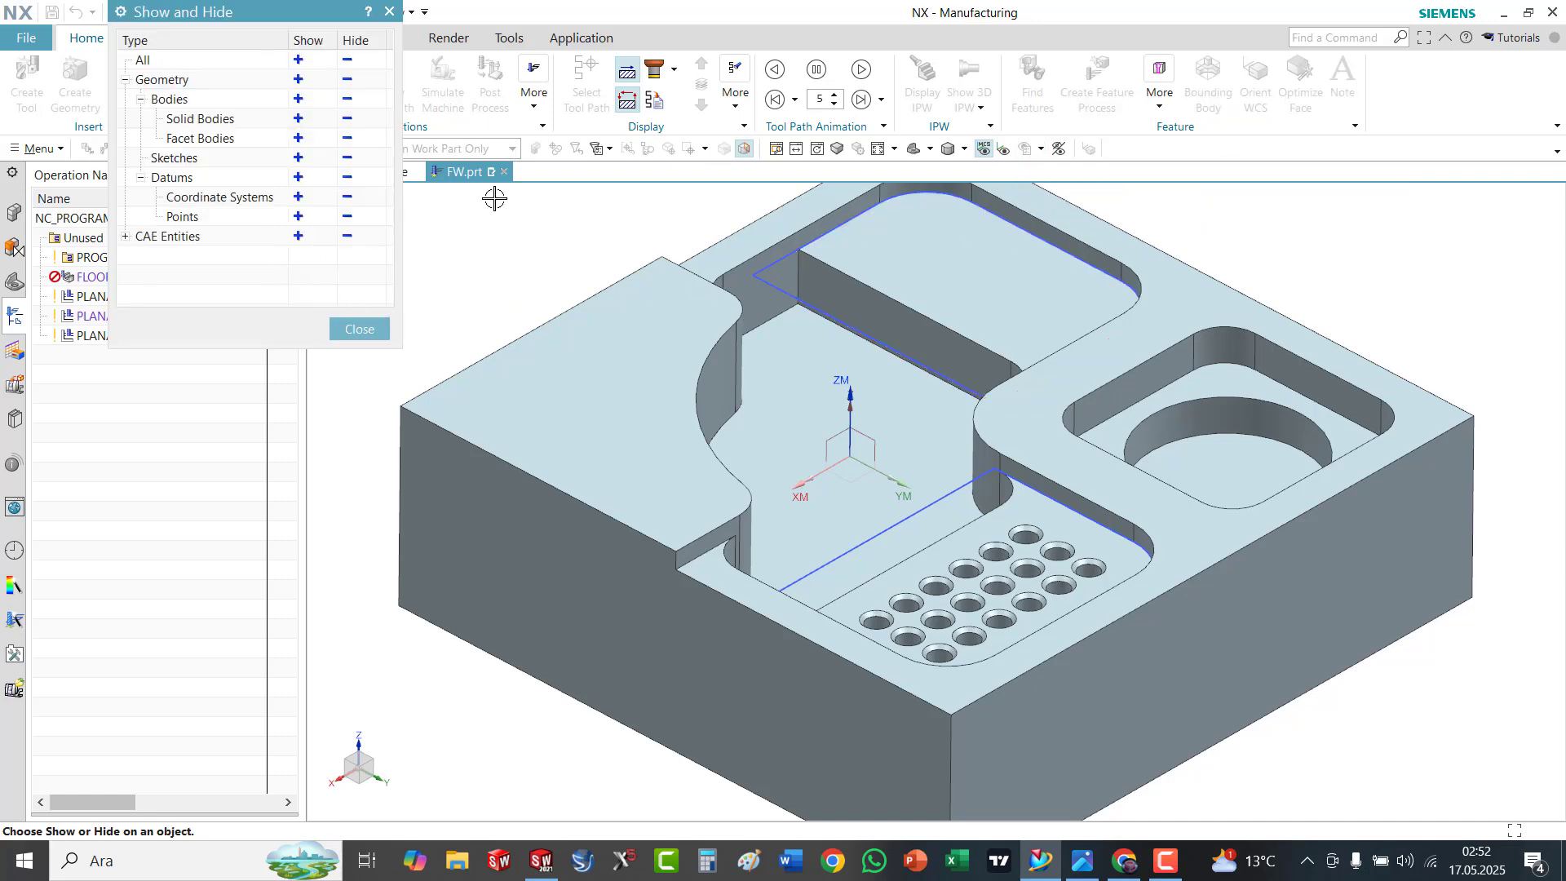
{"action": "left_click", "coordinate": [360, 329]}
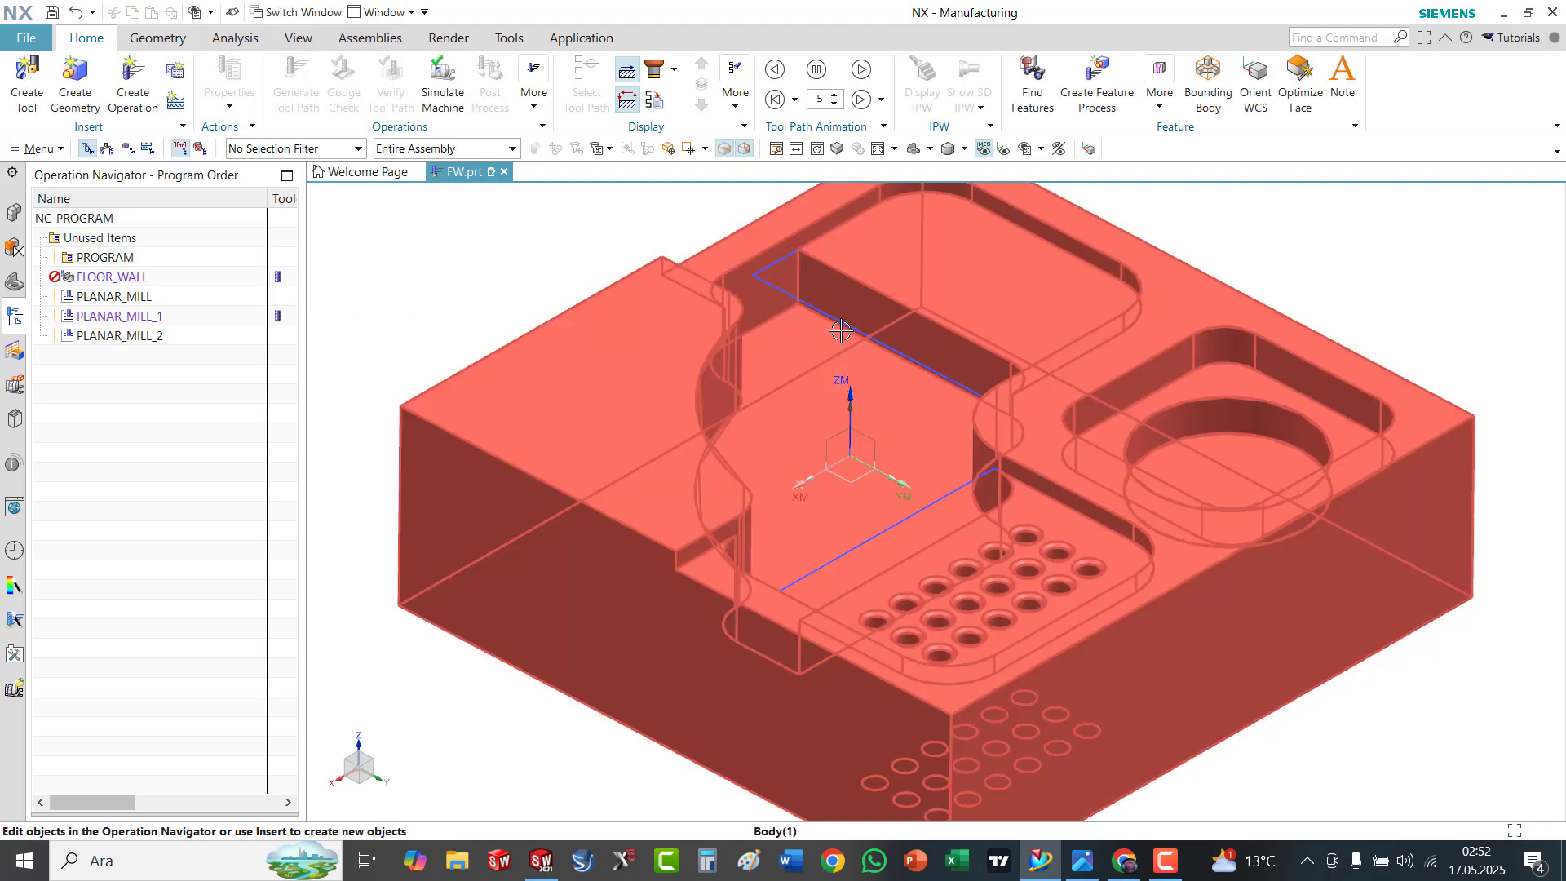
Hide the two pocket profile sketches, SKETCH_000 and SKETCH_001
{"action": "right_click", "coordinate": [840, 325]}
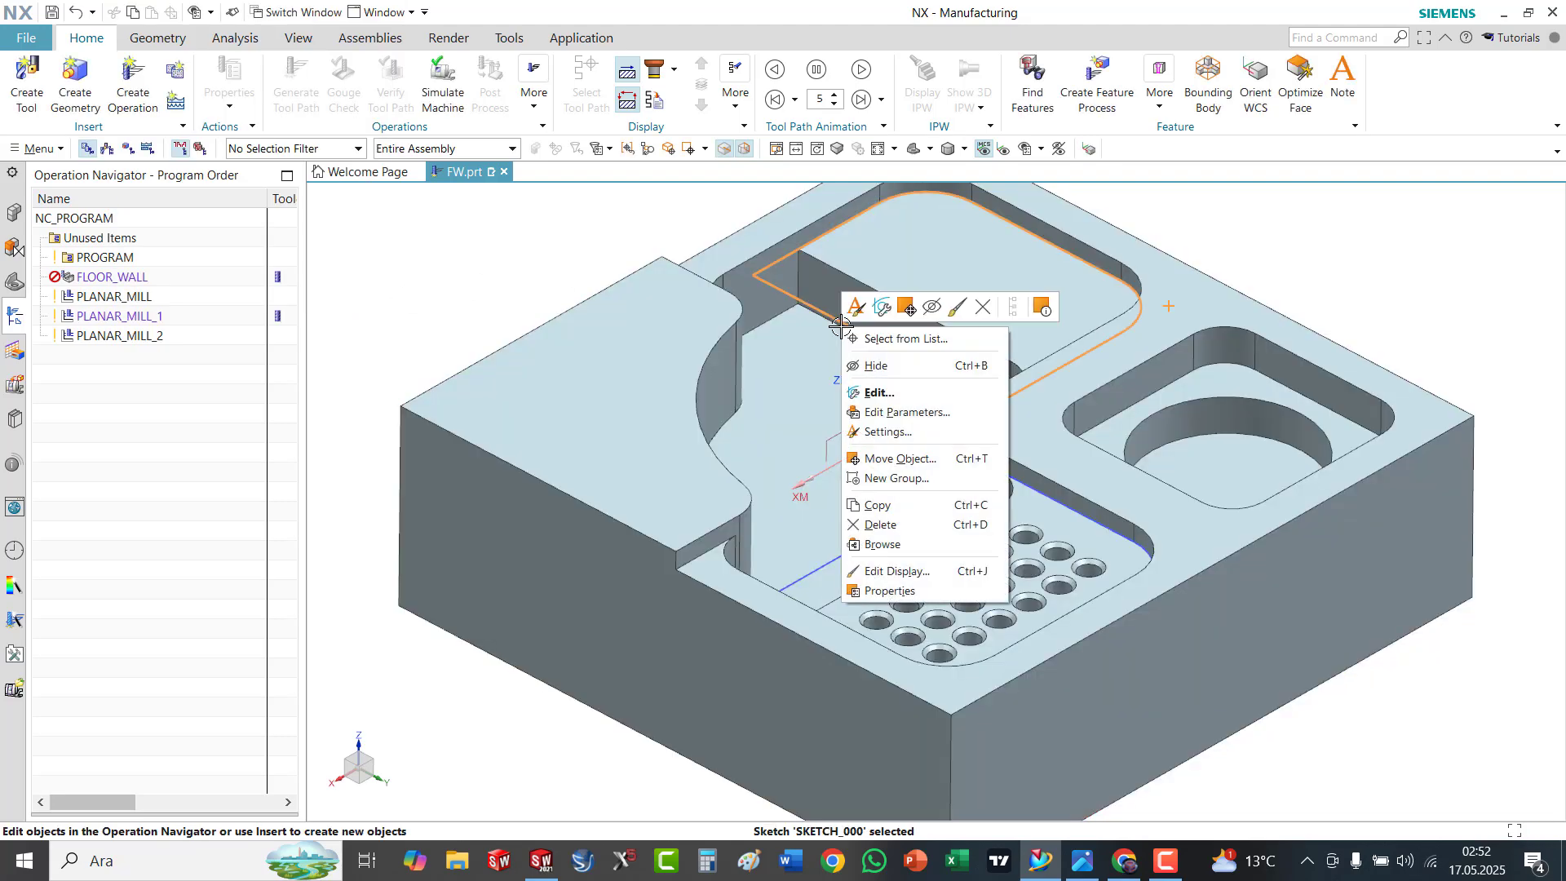
{"action": "left_click", "coordinate": [872, 365]}
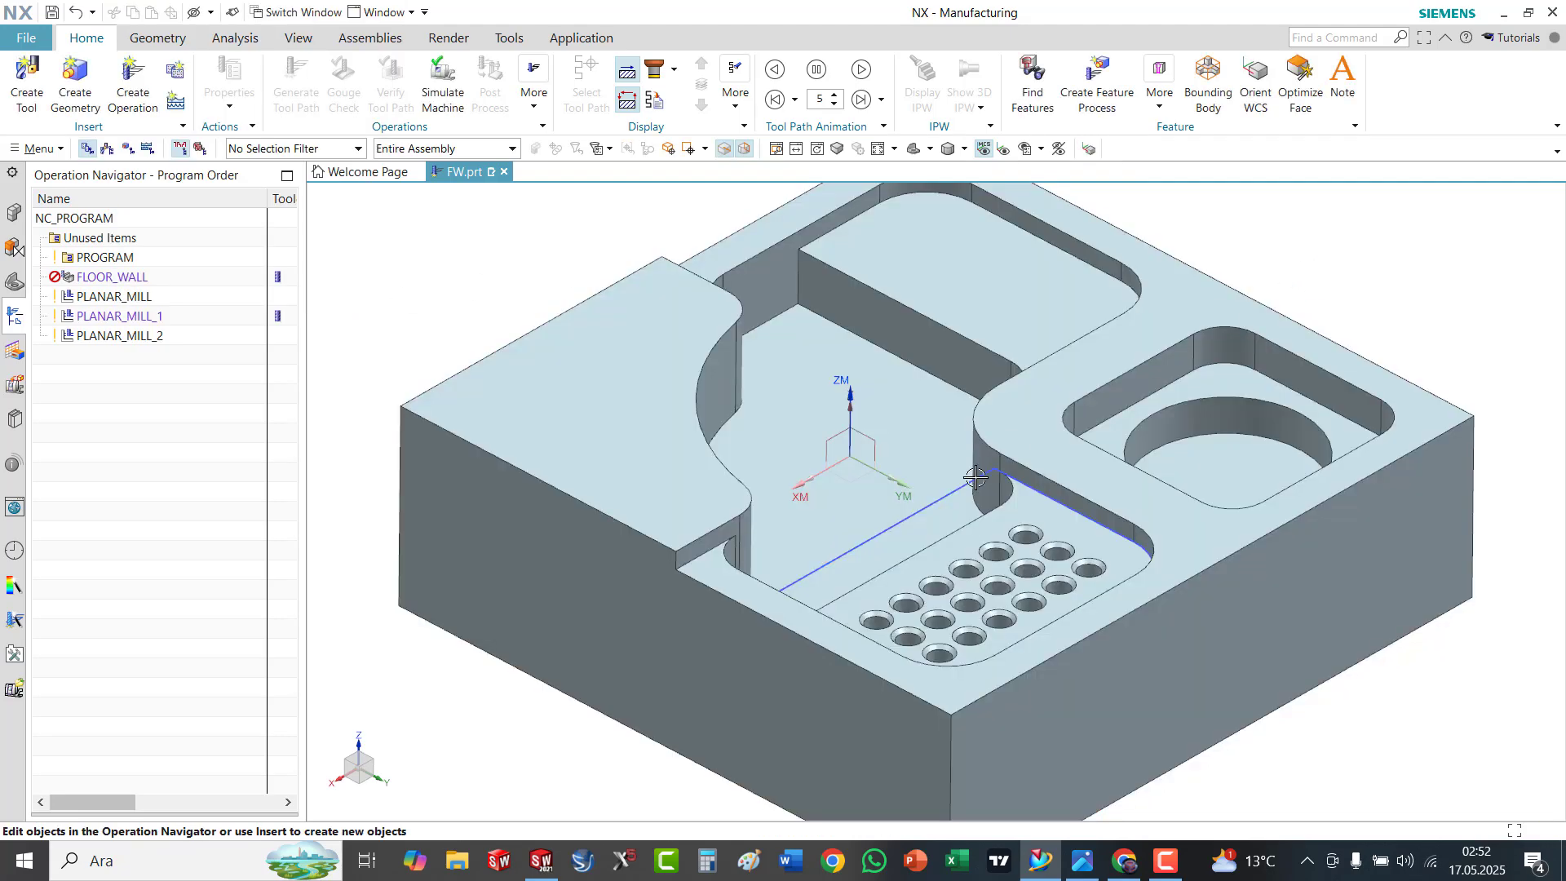
{"action": "left_click", "coordinate": [915, 514]}
{"action": "right_click", "coordinate": [915, 514]}
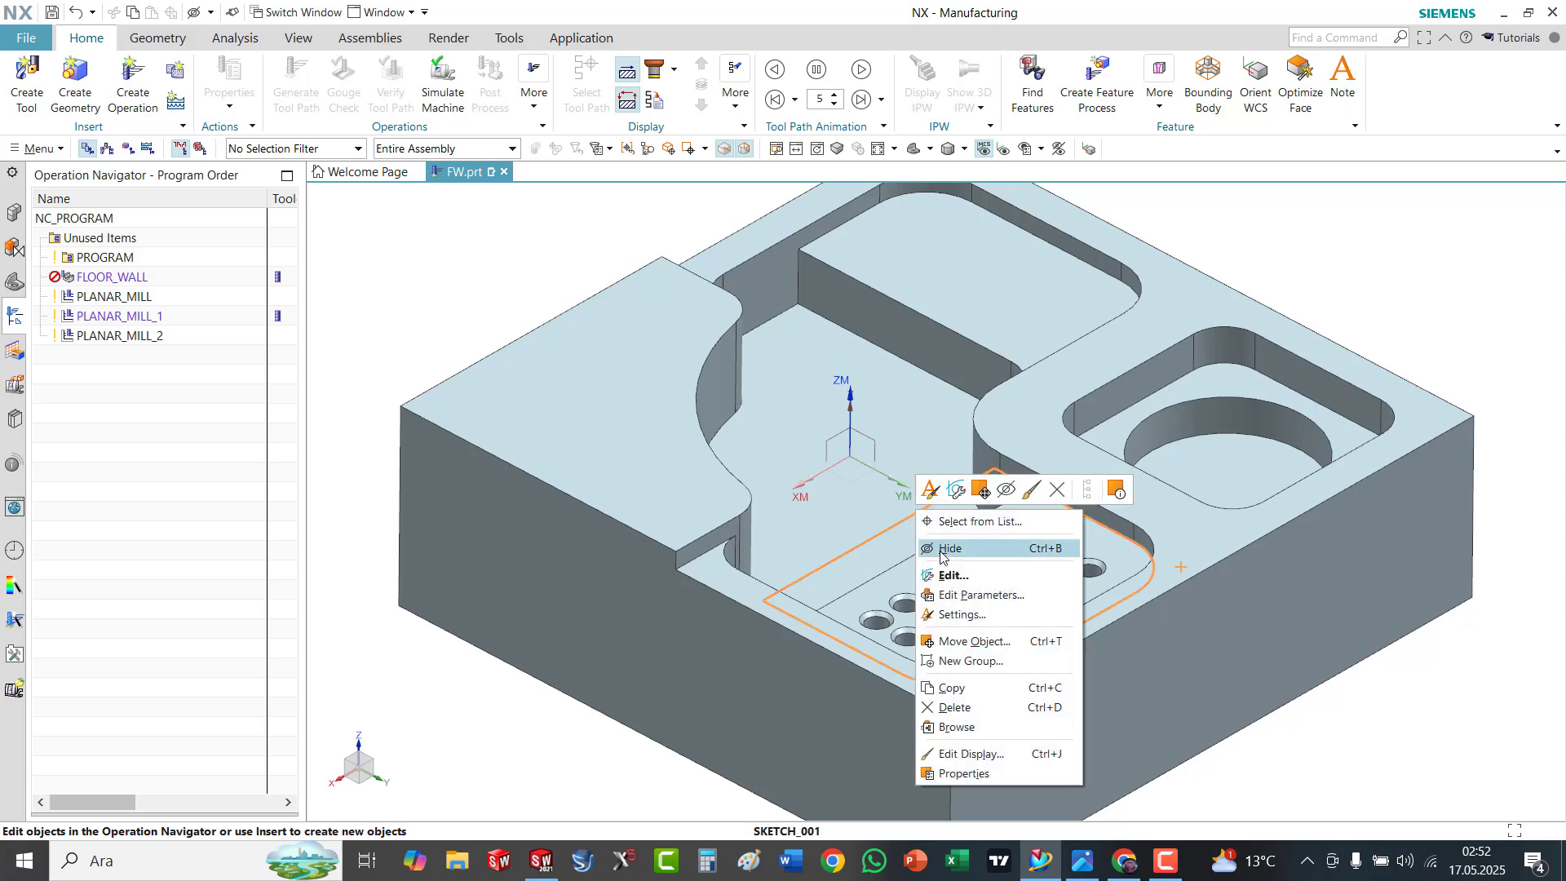
{"action": "left_click", "coordinate": [943, 550]}
Duplicate the PLANAR_MILL_2 operation by copying and pasting it in the program order
{"action": "left_click", "coordinate": [122, 338]}
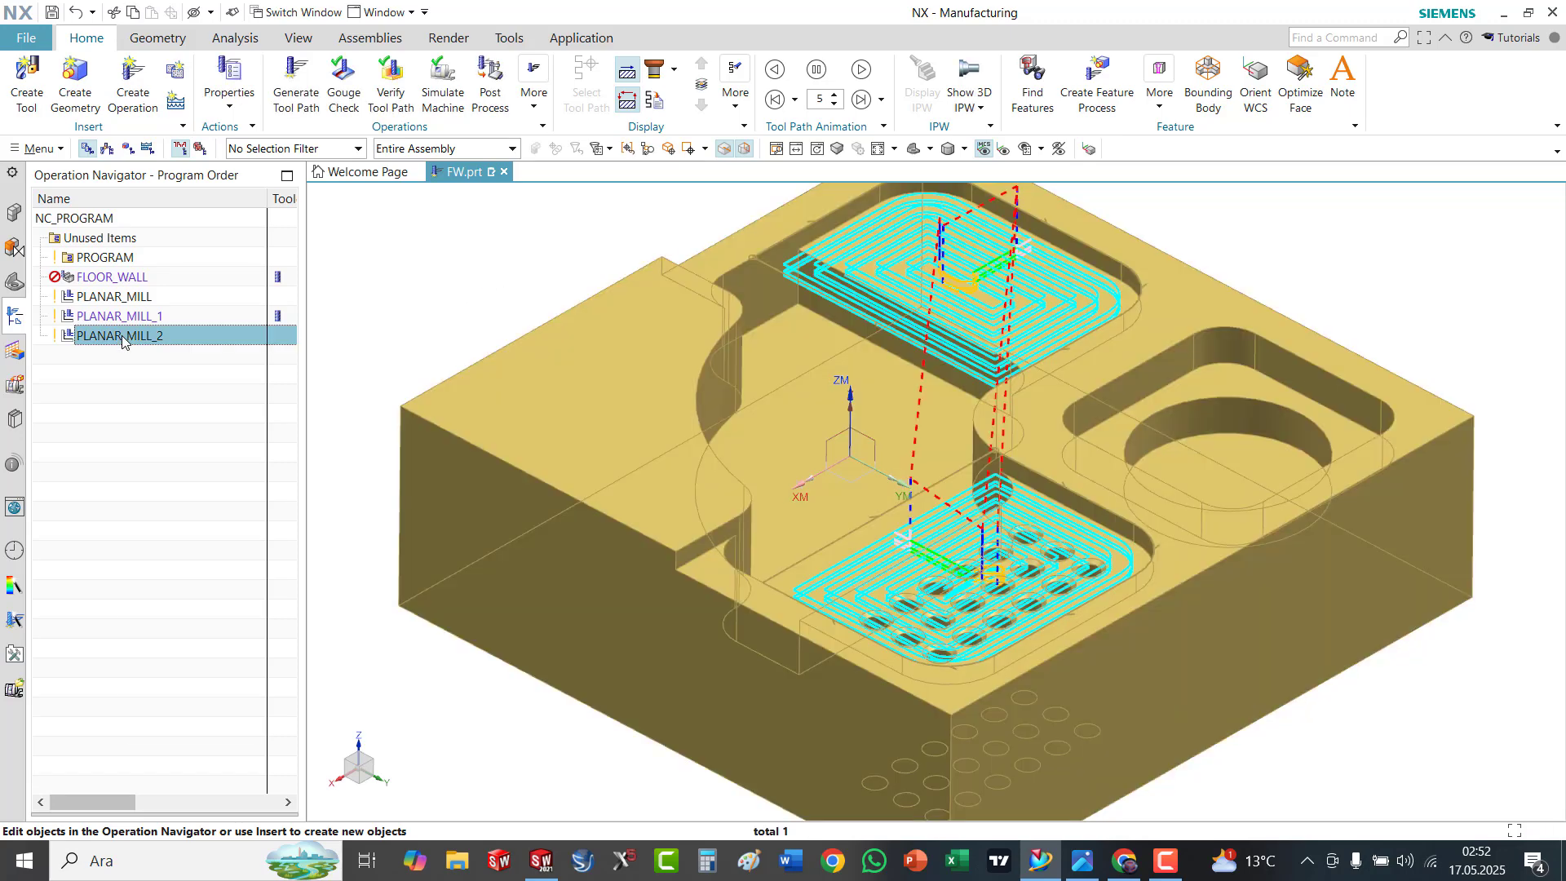
{"action": "right_click", "coordinate": [122, 338]}
{"action": "left_click", "coordinate": [144, 390]}
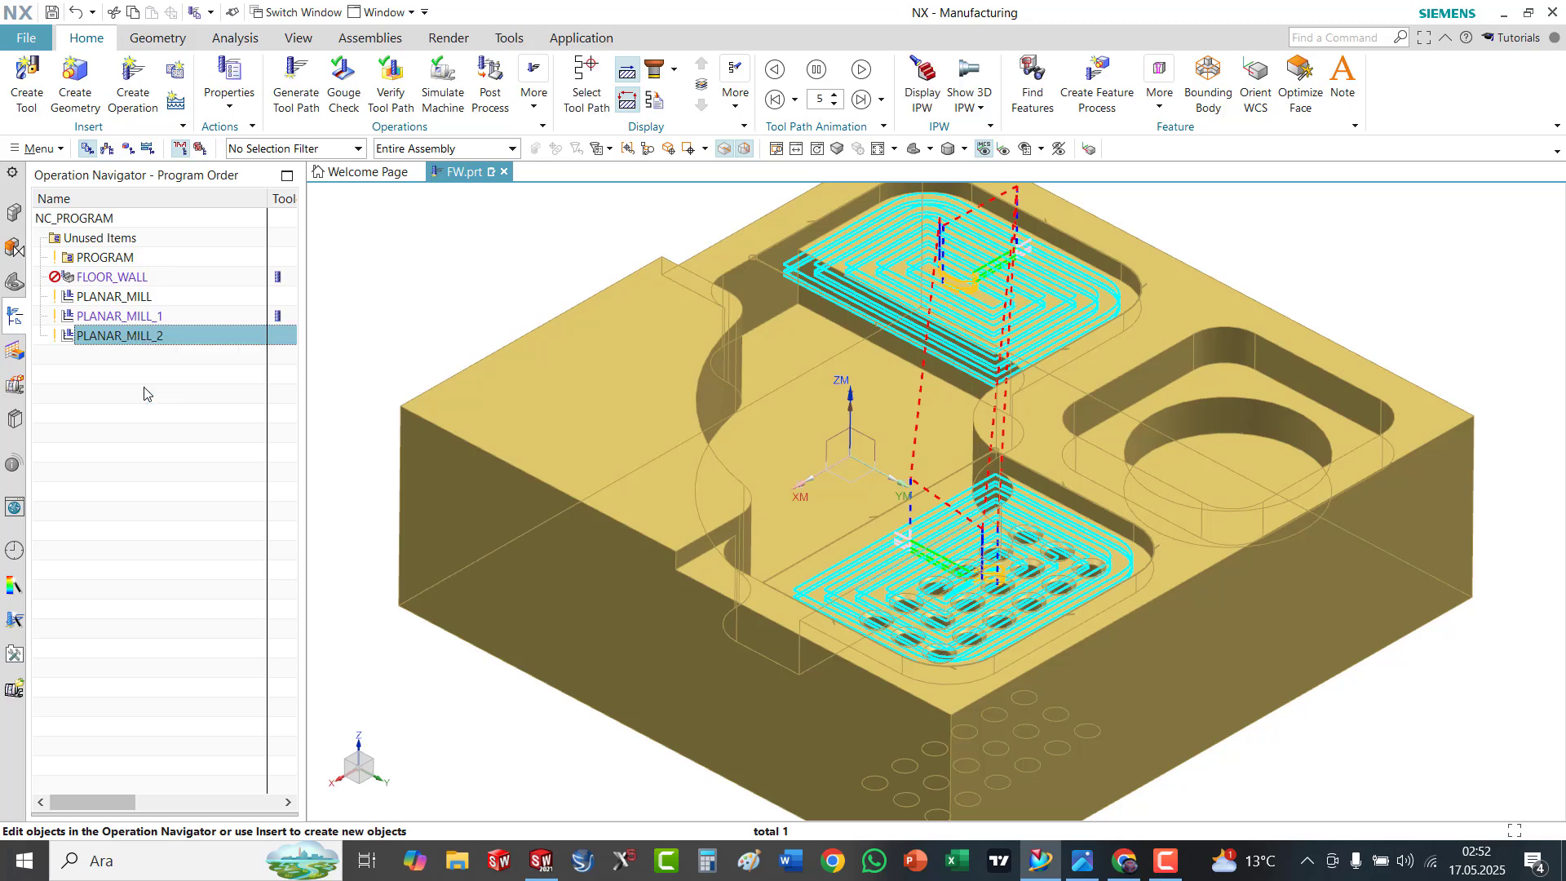
{"action": "right_click", "coordinate": [119, 363]}
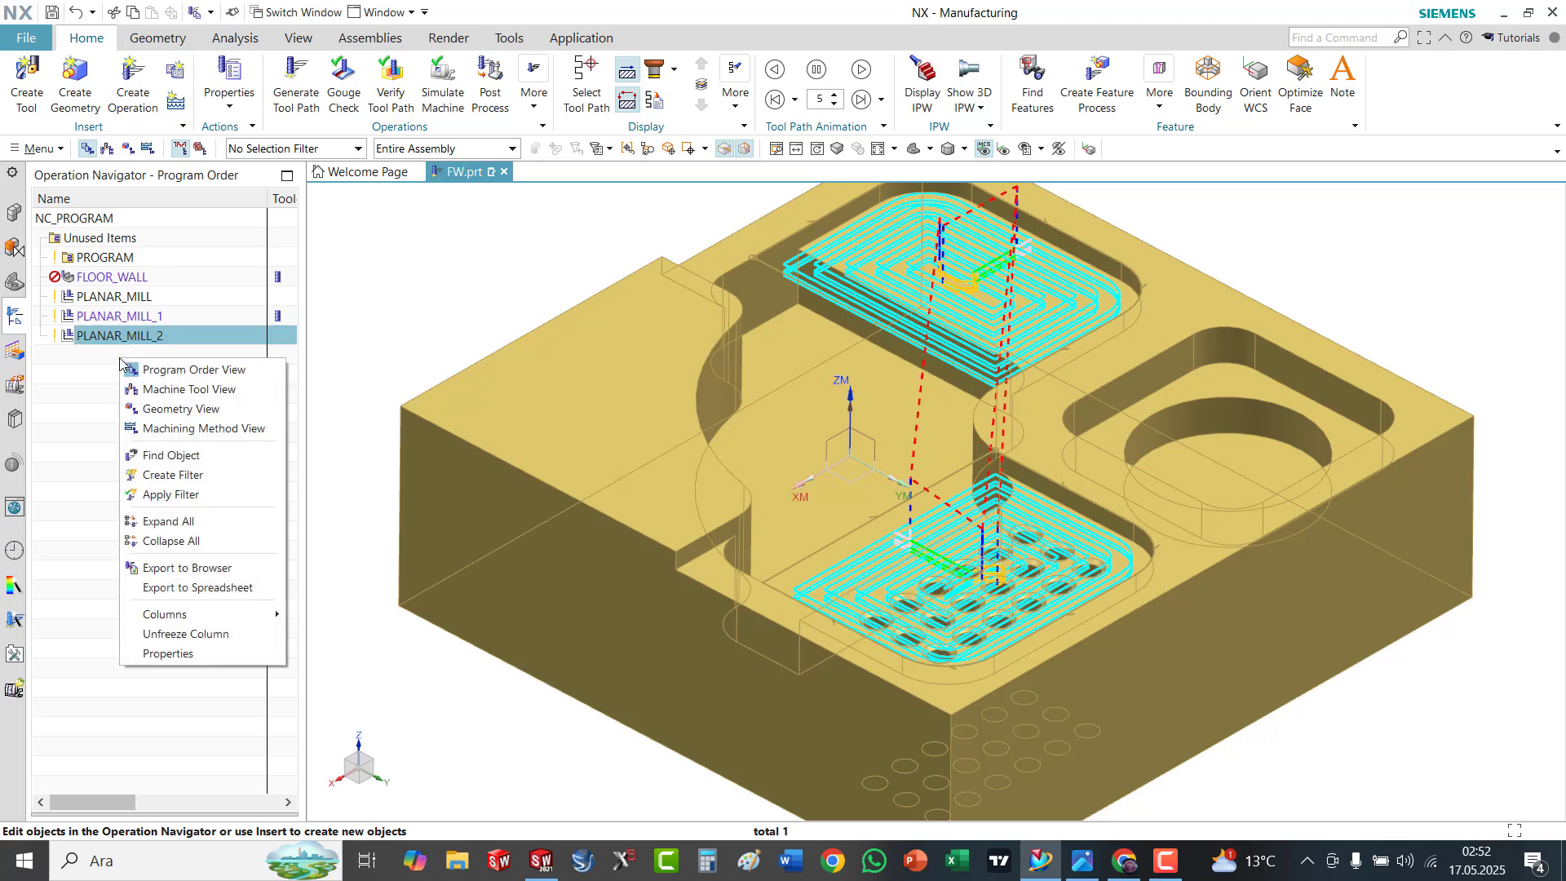
{"action": "right_click", "coordinate": [115, 339]}
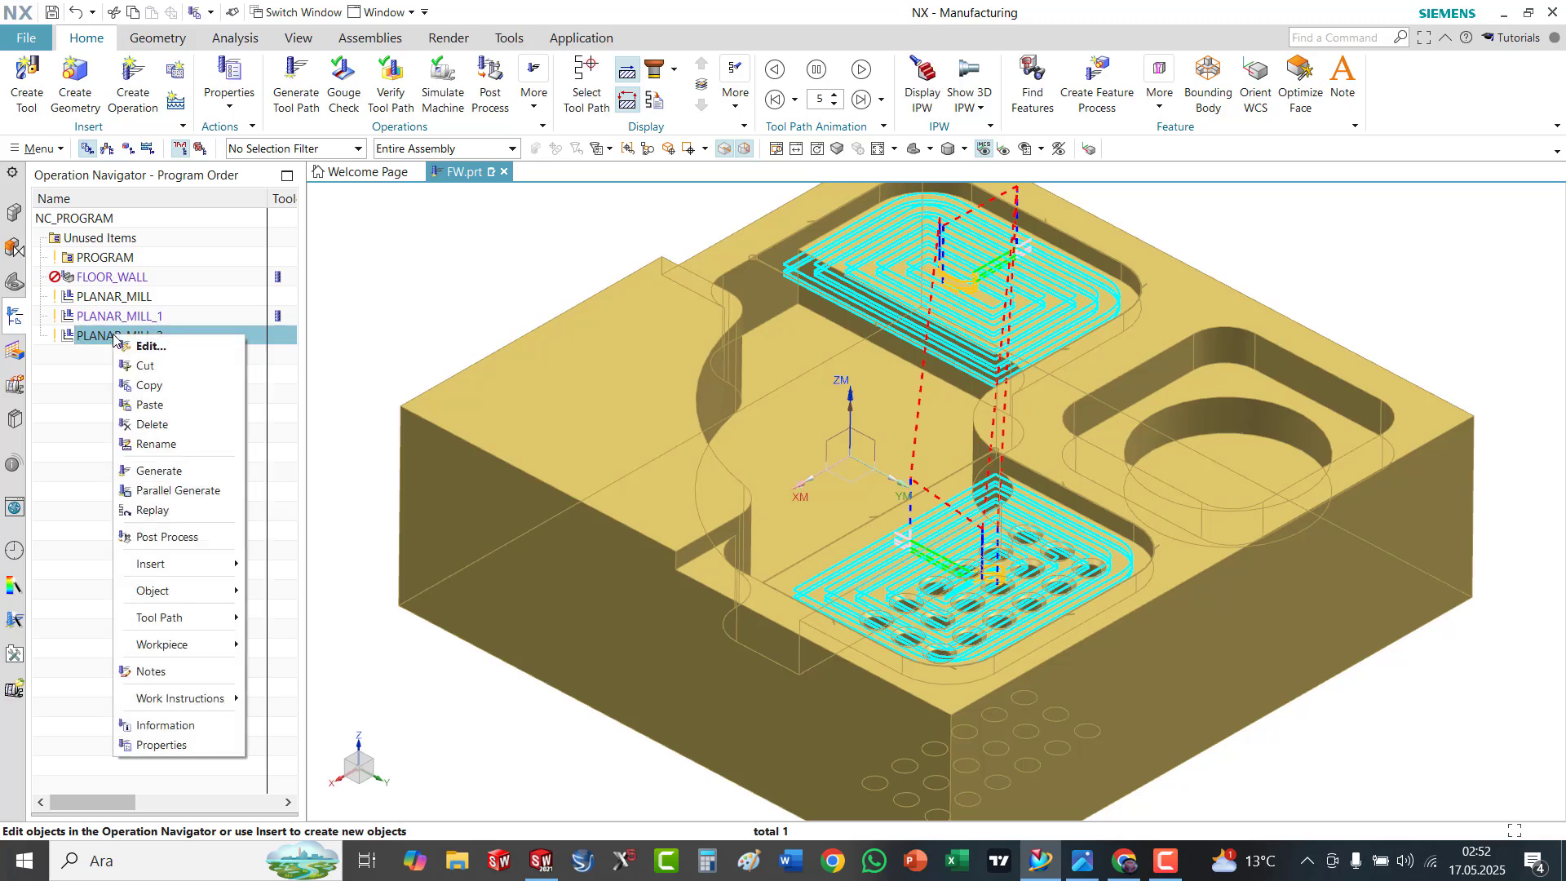
{"action": "left_click", "coordinate": [146, 406]}
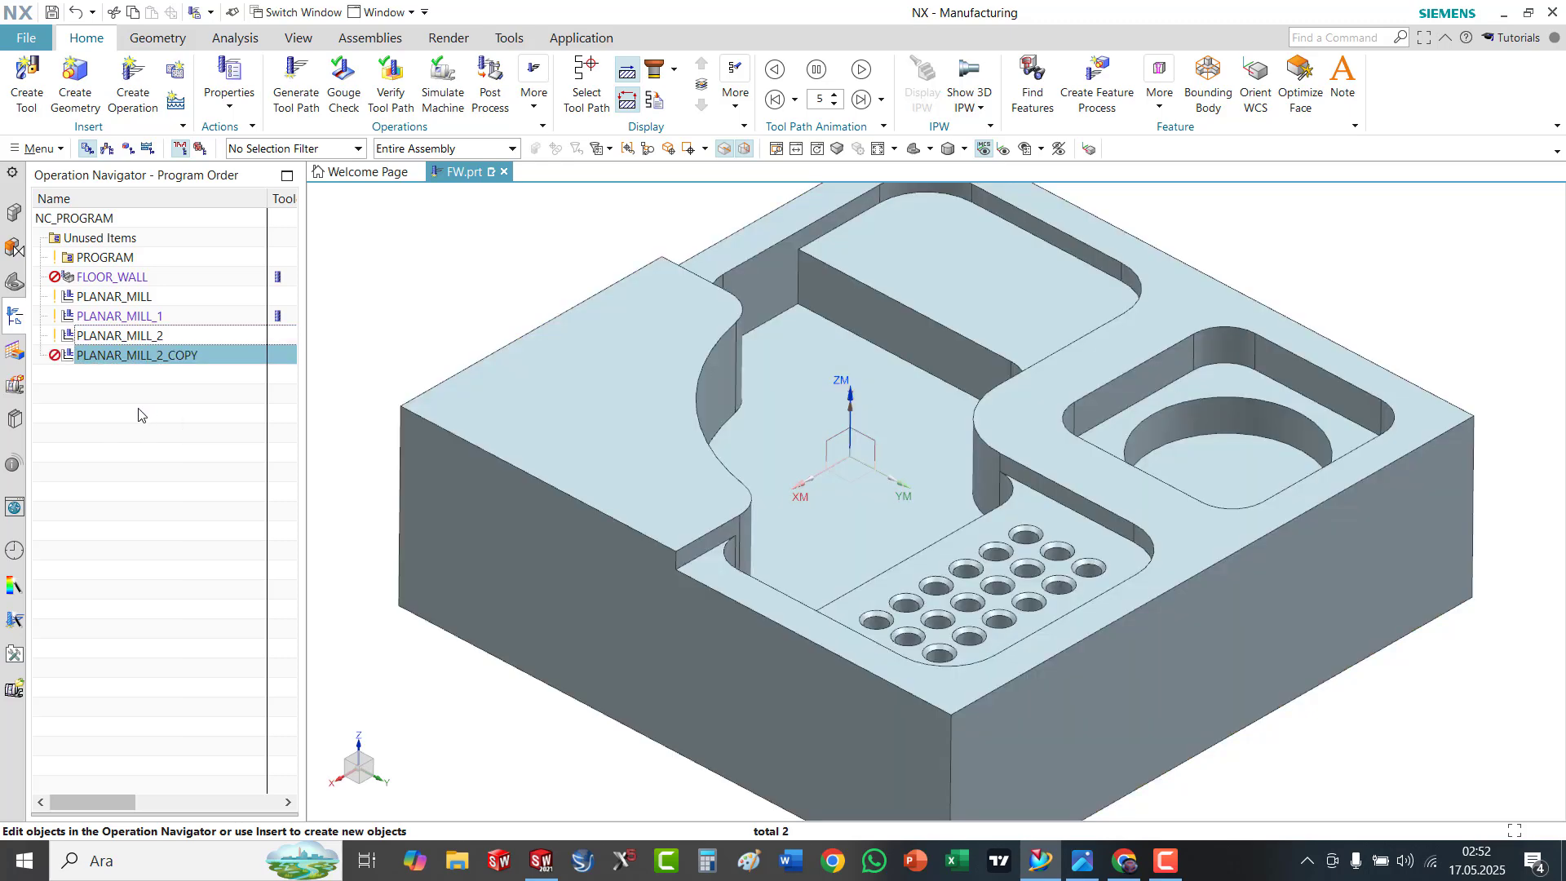
Rename the PLANAR_MILL_2_COPY operation as PLANAR_MILL_3
{"action": "left_click", "coordinate": [138, 414]}
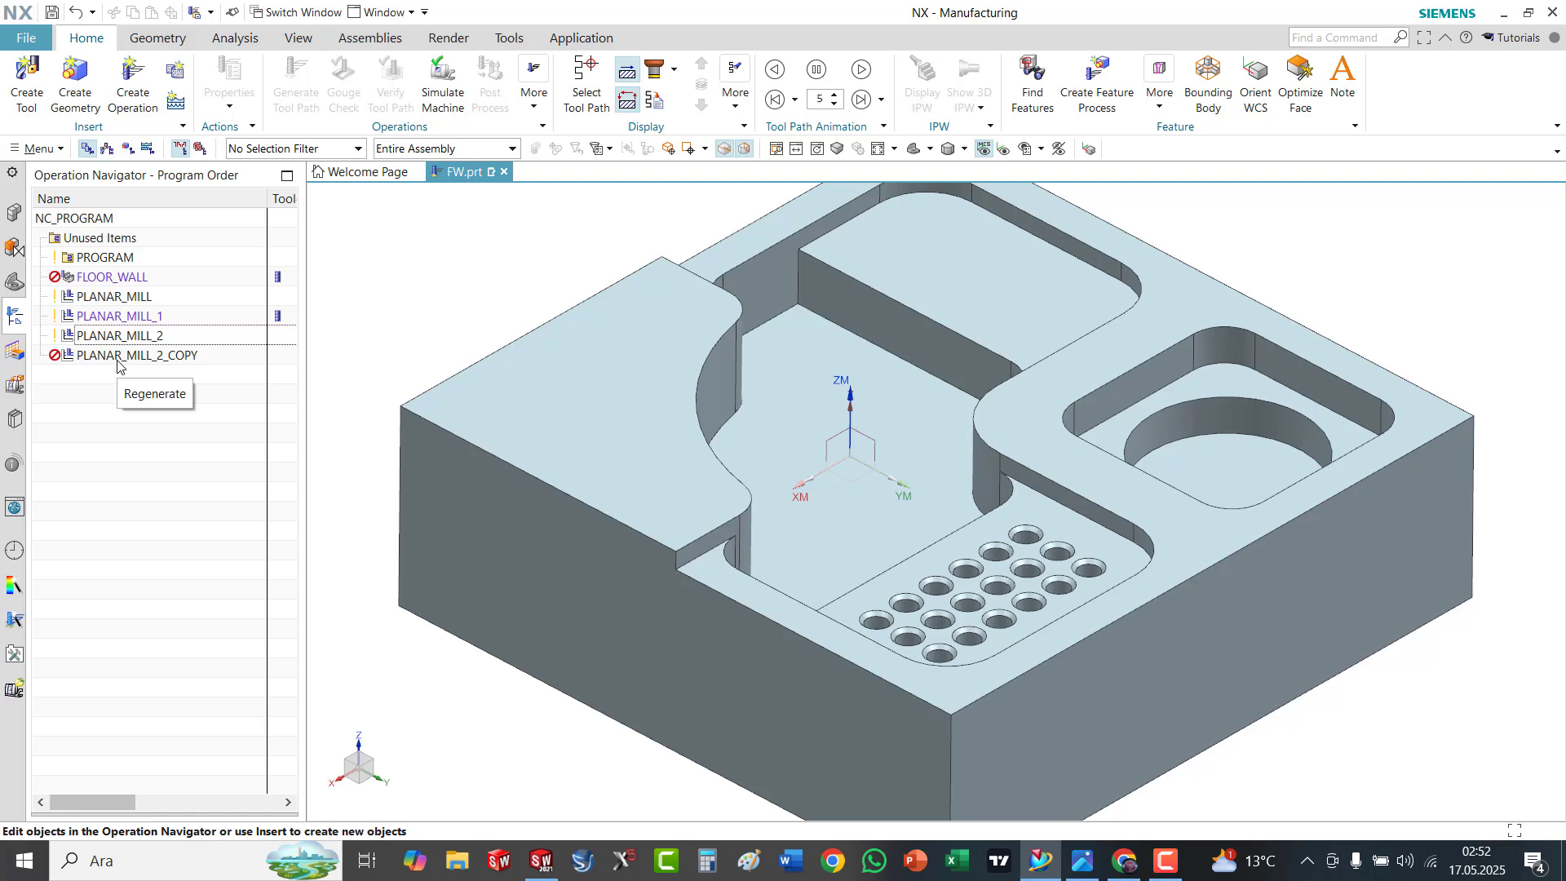
{"action": "right_click", "coordinate": [117, 360]}
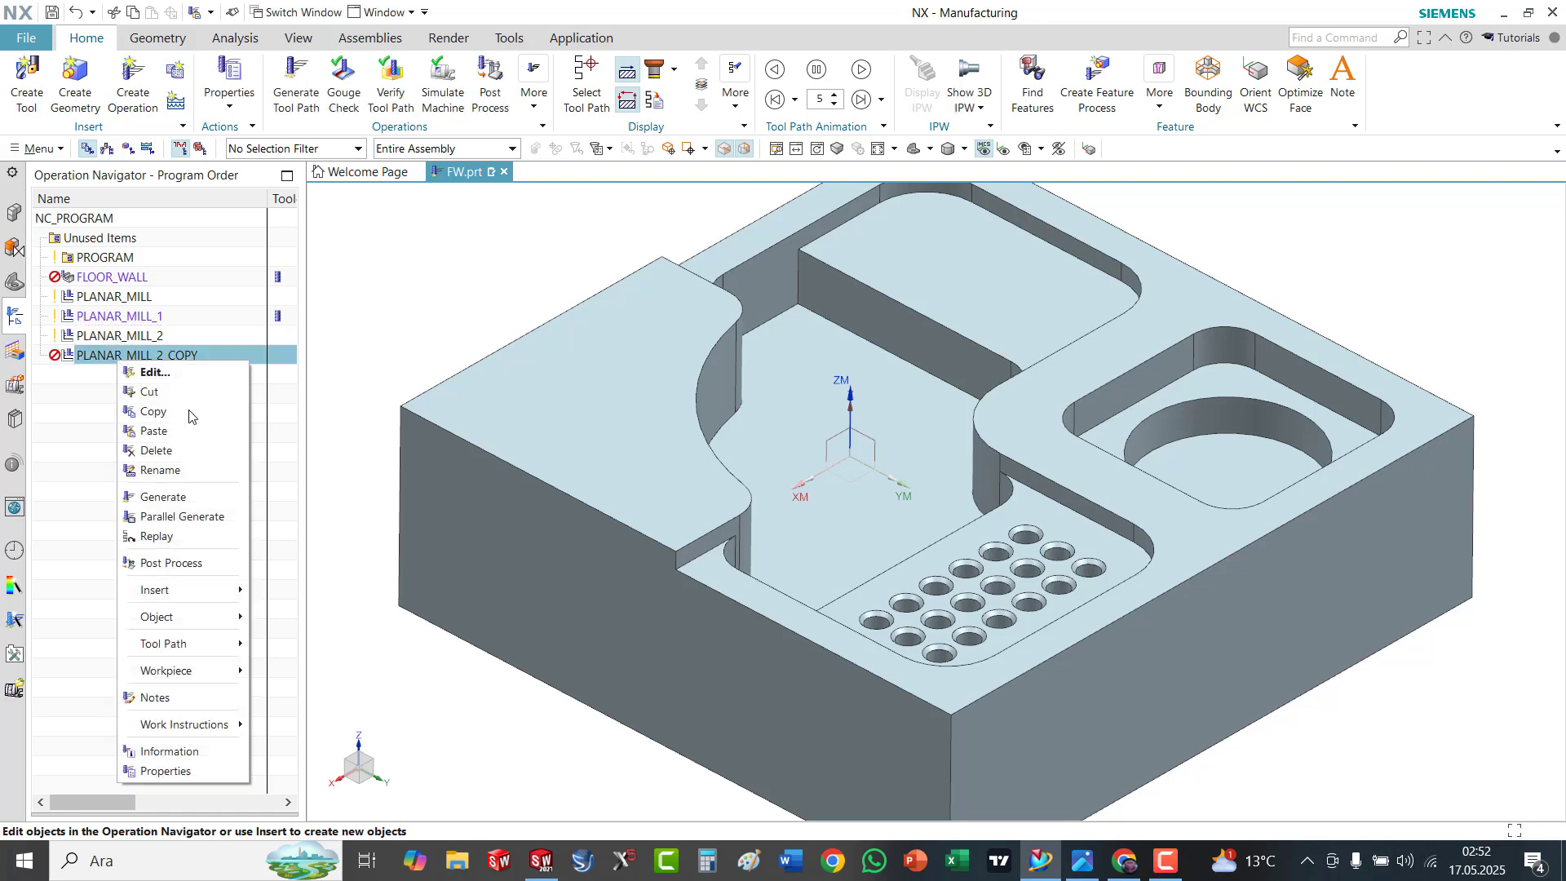
{"action": "left_click", "coordinate": [167, 465]}
{"action": "left_click", "coordinate": [211, 361]}
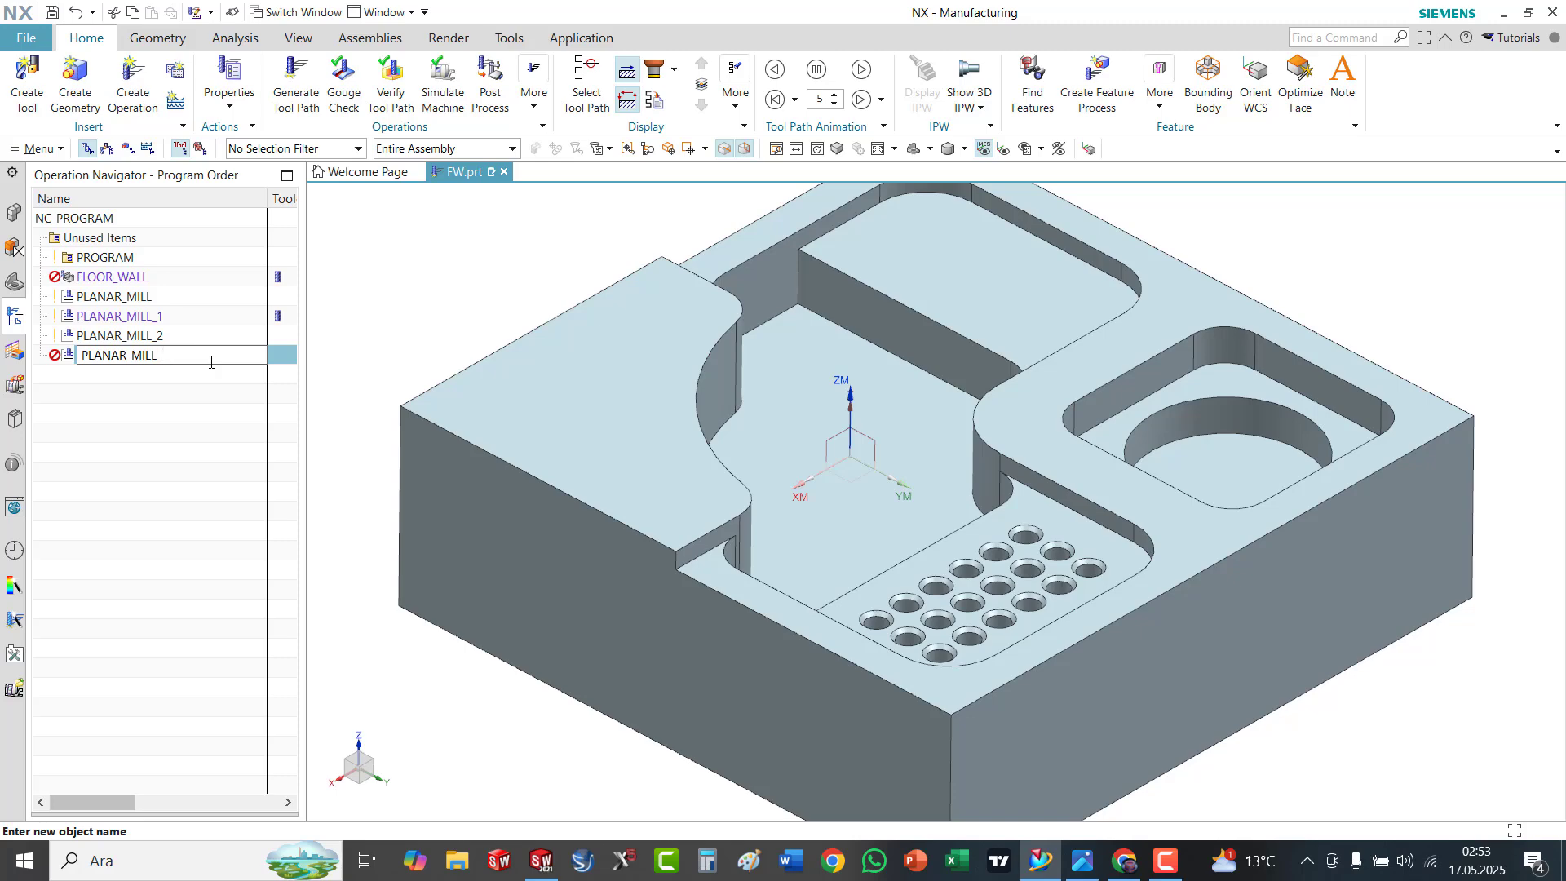
{"action": "left_click", "coordinate": [172, 408]}
Edit the part boundaries of PLANAR_MILL_3 and delete both closed curve boundaries inherited from the copied operation
{"action": "double_click", "coordinate": [141, 363]}
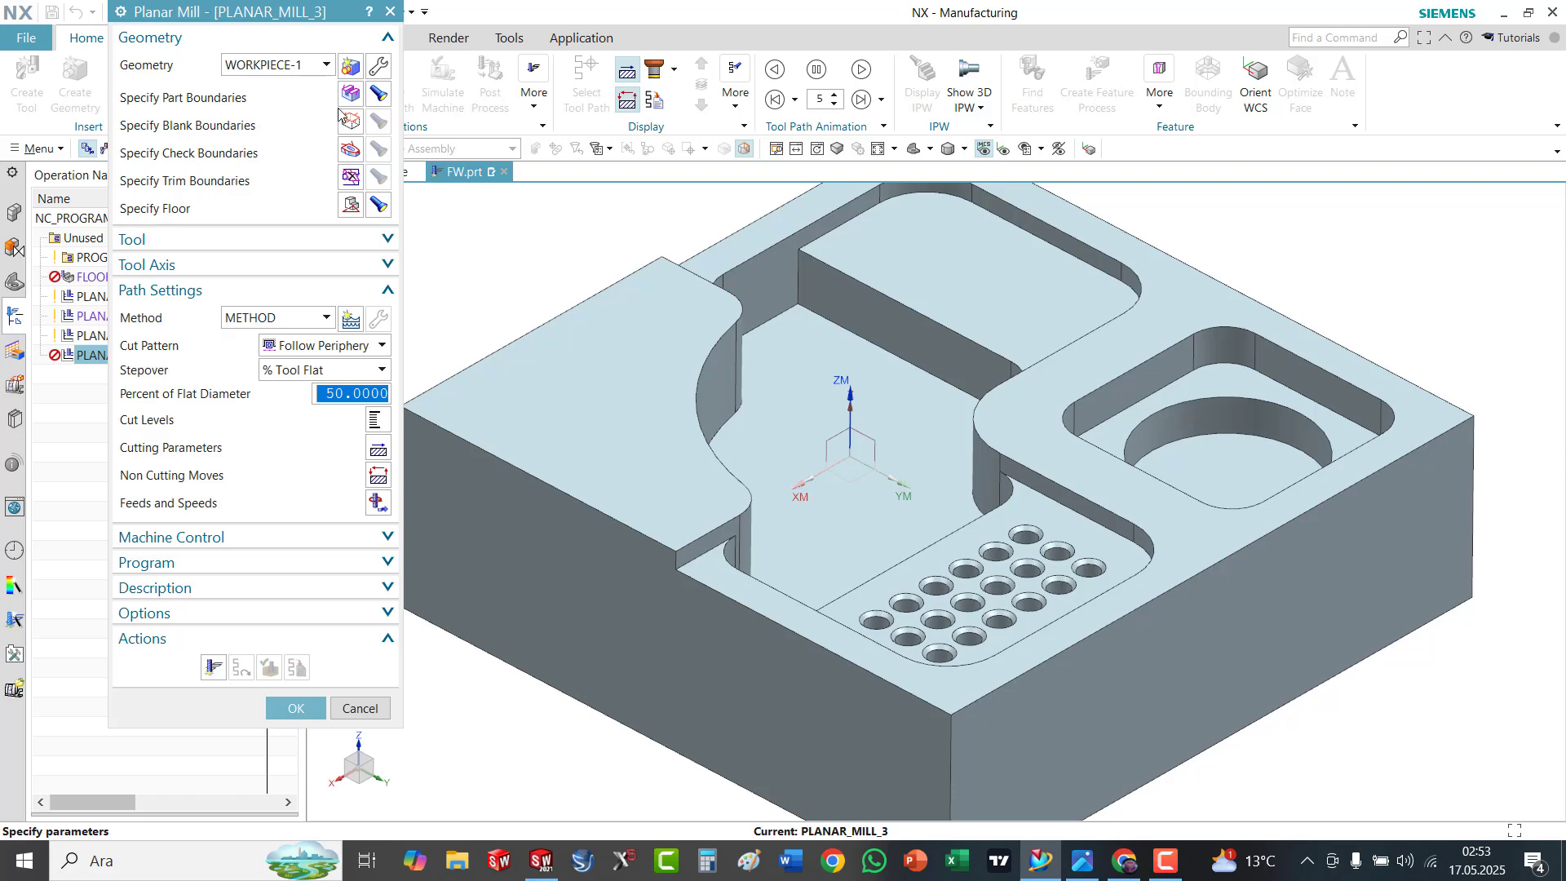
{"action": "left_click", "coordinate": [347, 101]}
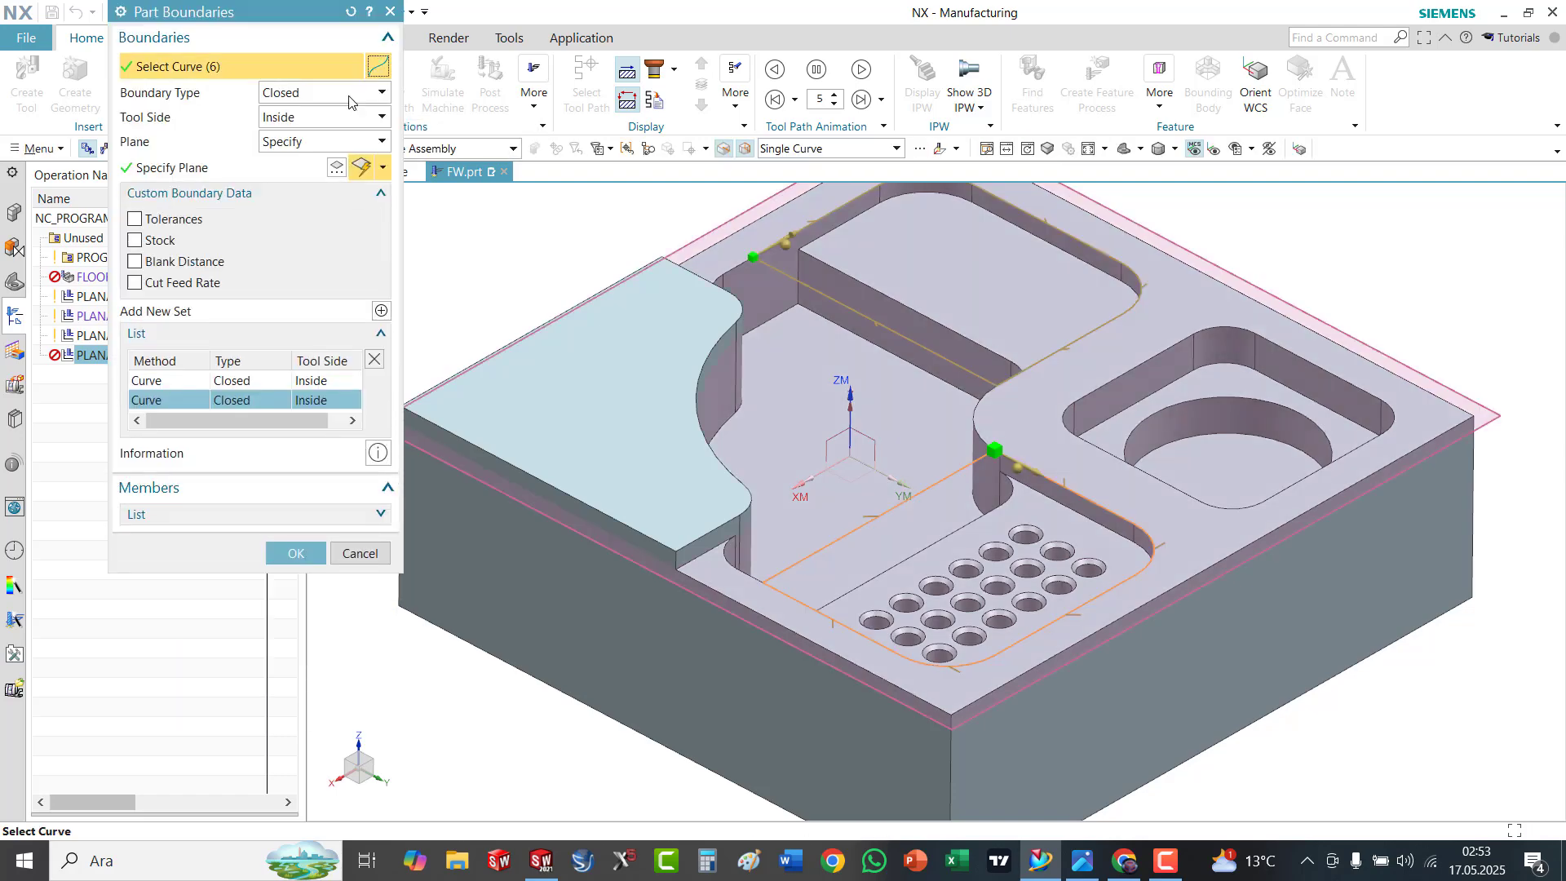
{"action": "left_click", "coordinate": [374, 360]}
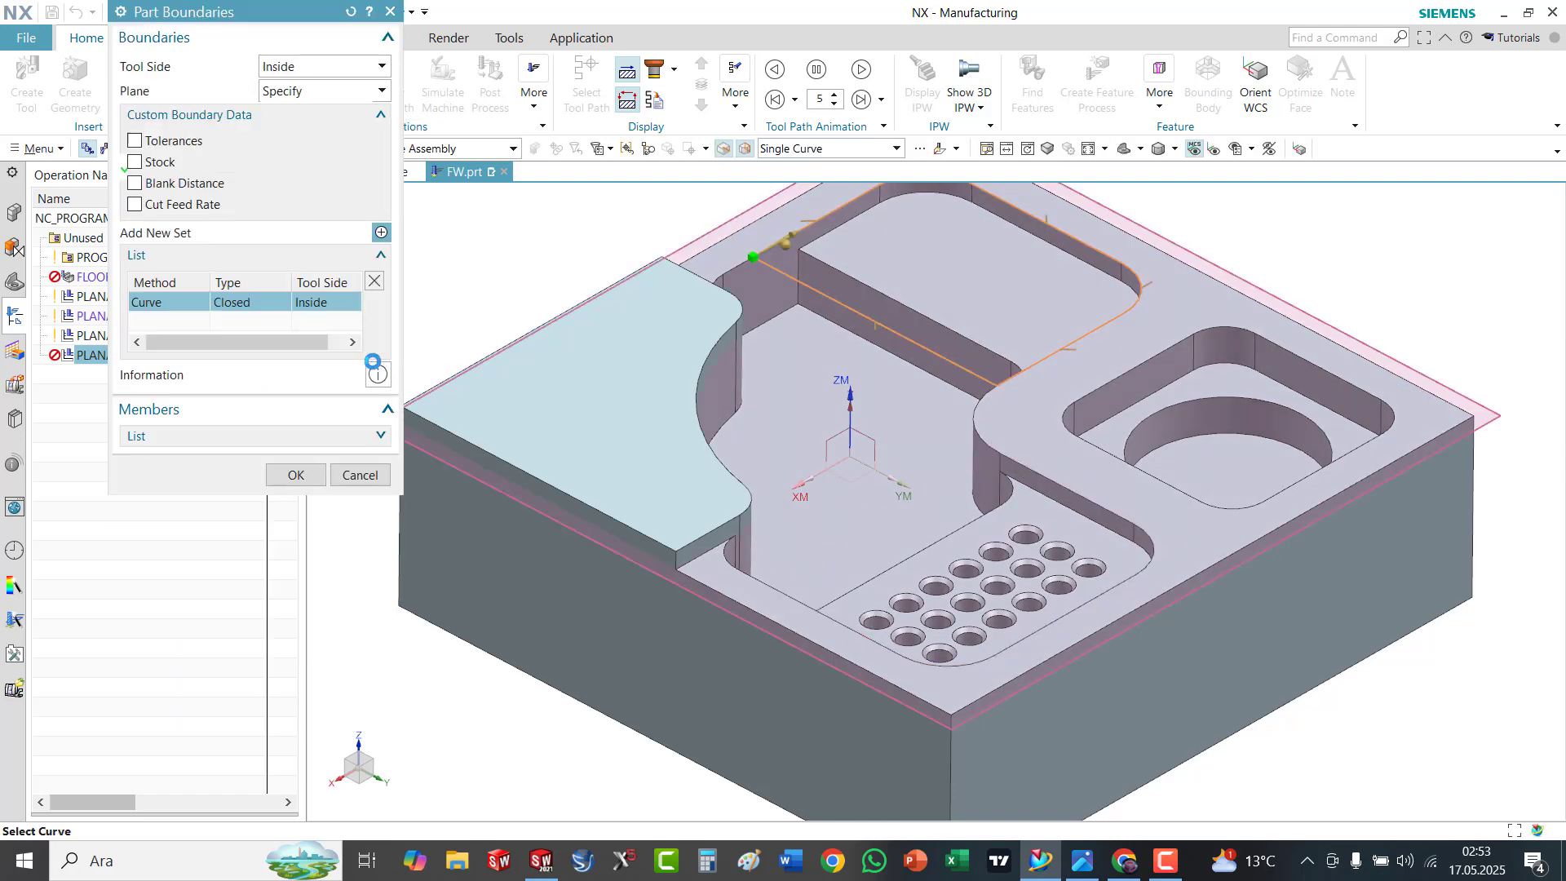
{"action": "left_click", "coordinate": [374, 361]}
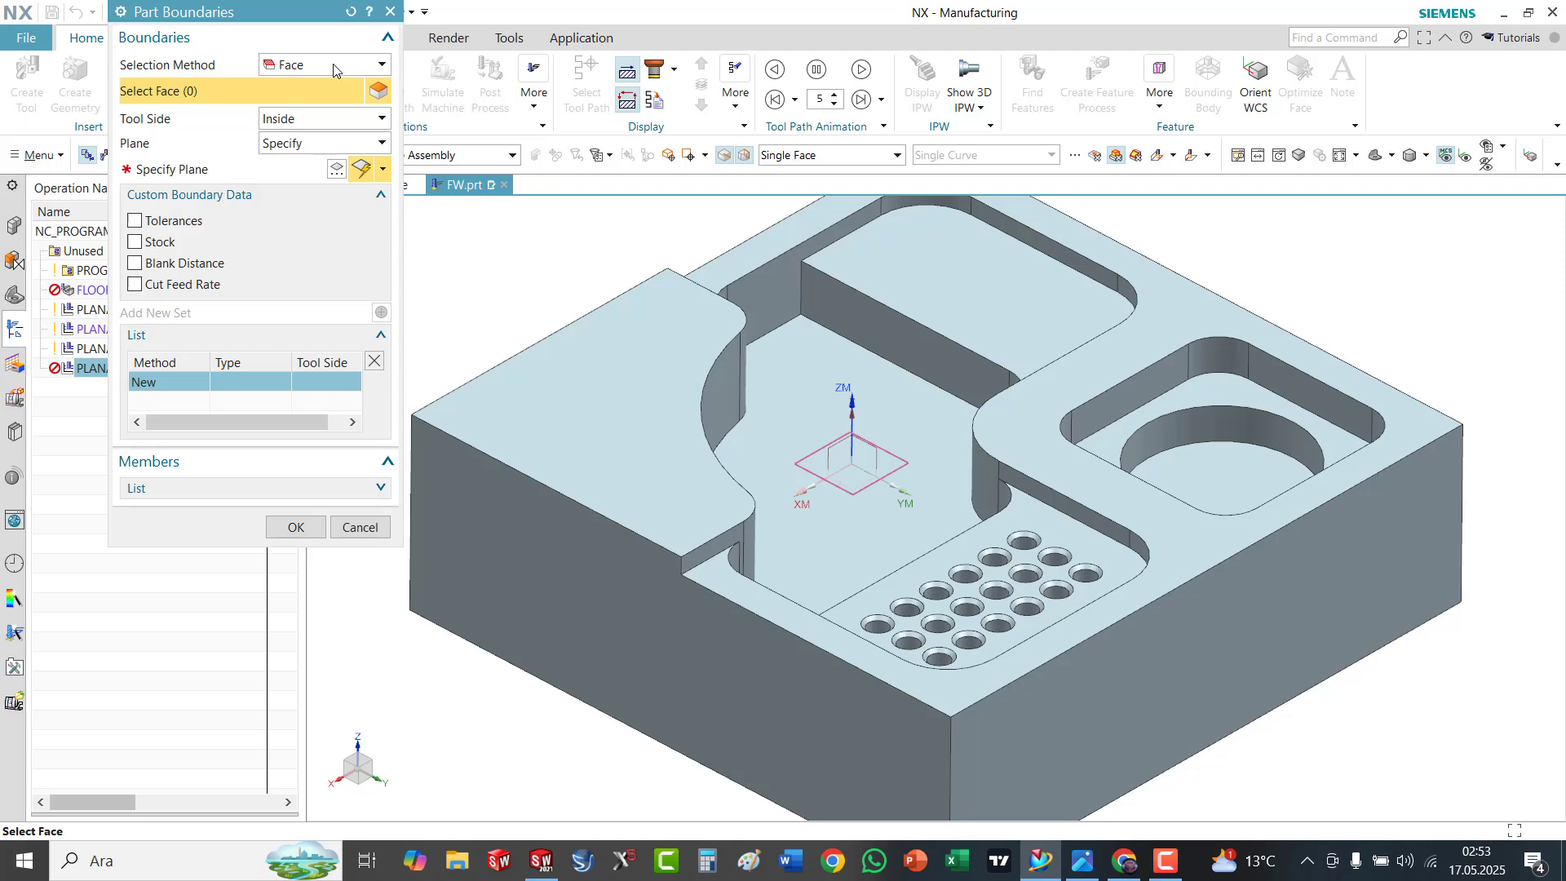
Define a new part boundary by curves, selecting the upper edge loop of the rounded square pocket with the Tangent Curves rule
{"action": "left_click", "coordinate": [333, 68]}
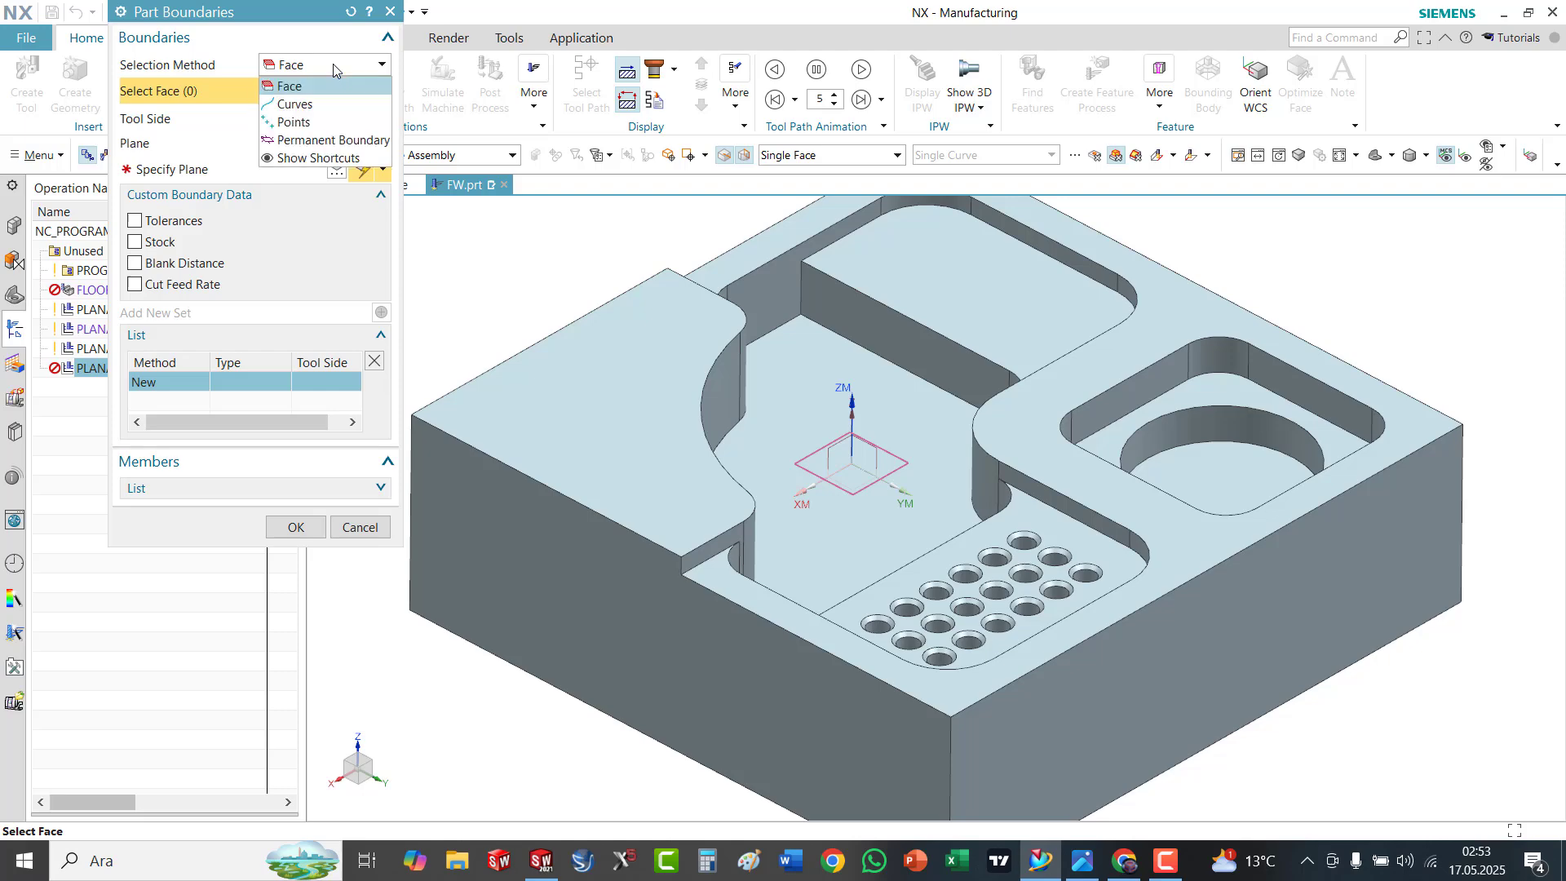
{"action": "left_click", "coordinate": [308, 107]}
{"action": "scroll", "coordinate": [1109, 371], "scroll_direction": "up", "scroll_amount": 3}
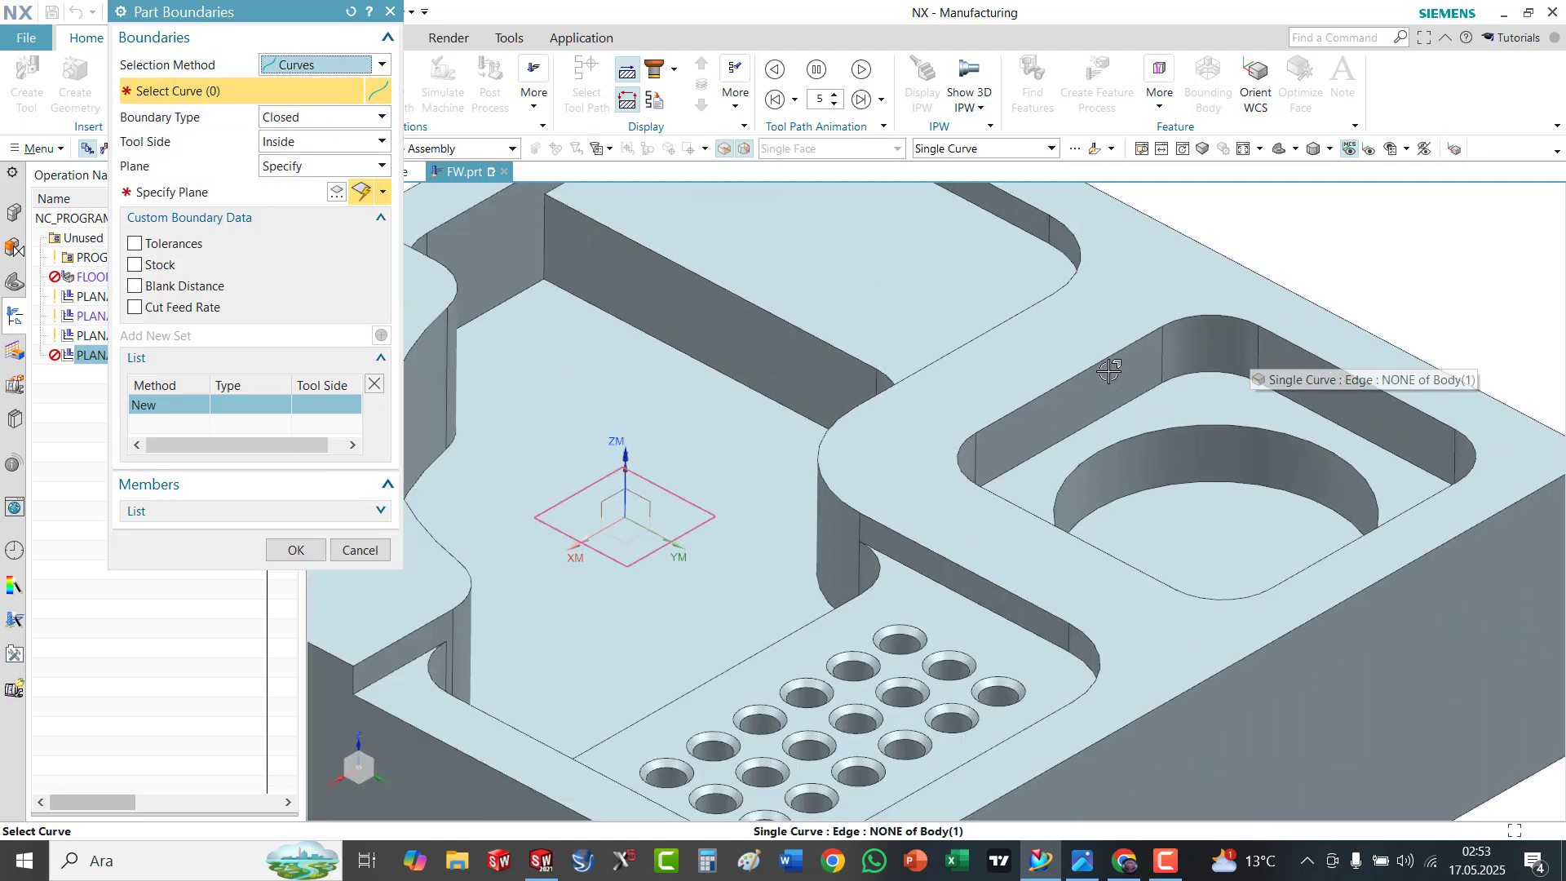
{"action": "left_click", "coordinate": [1103, 362]}
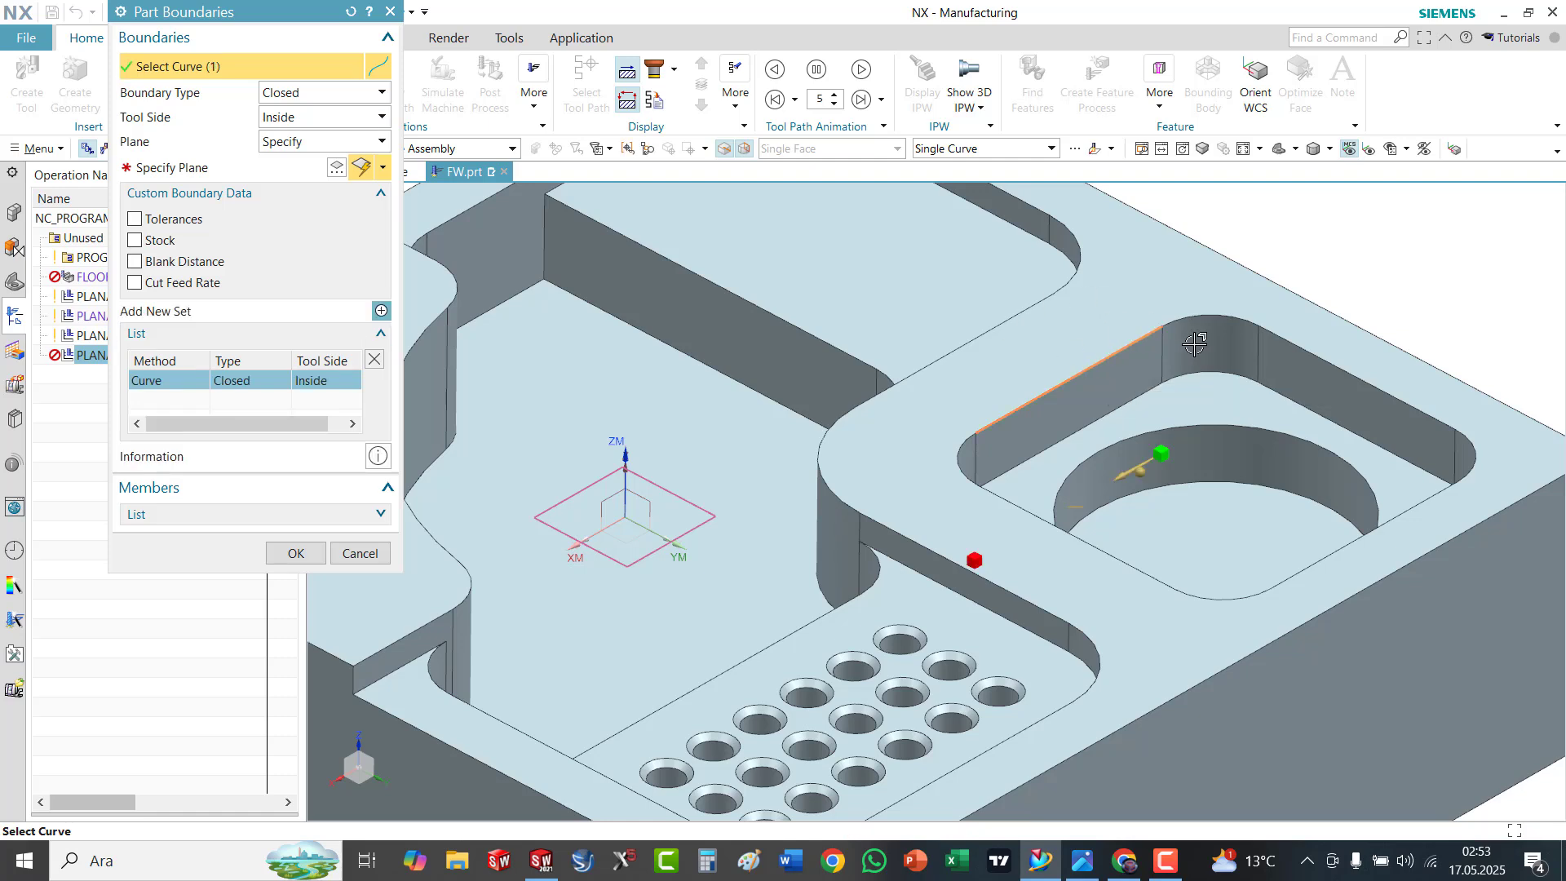
{"action": "left_click", "coordinate": [1011, 150]}
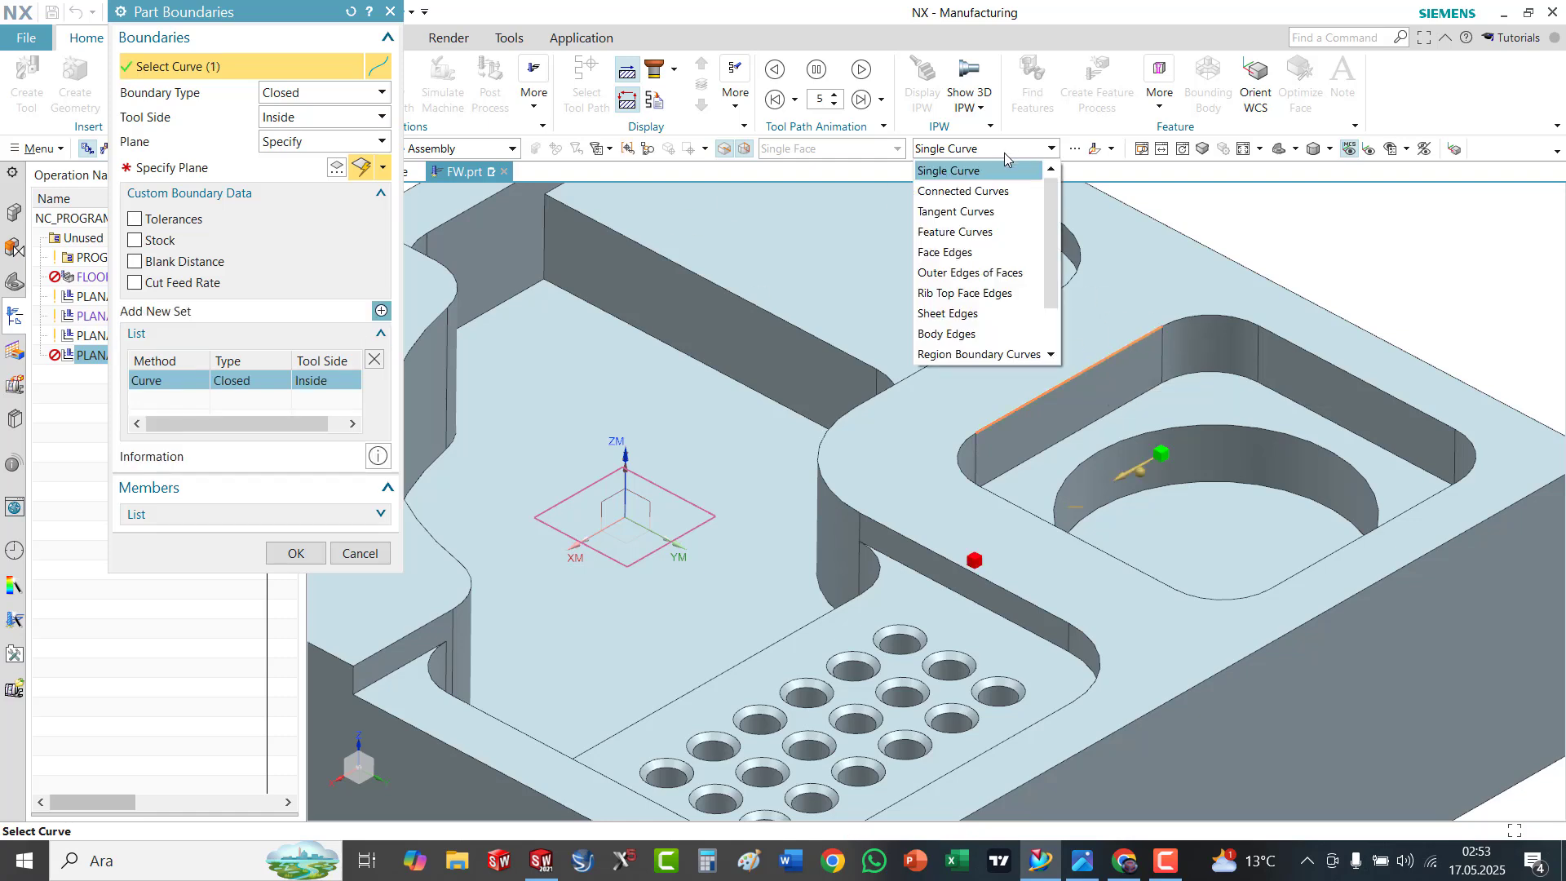
{"action": "left_click", "coordinate": [985, 213]}
{"action": "left_click", "coordinate": [1199, 314]}
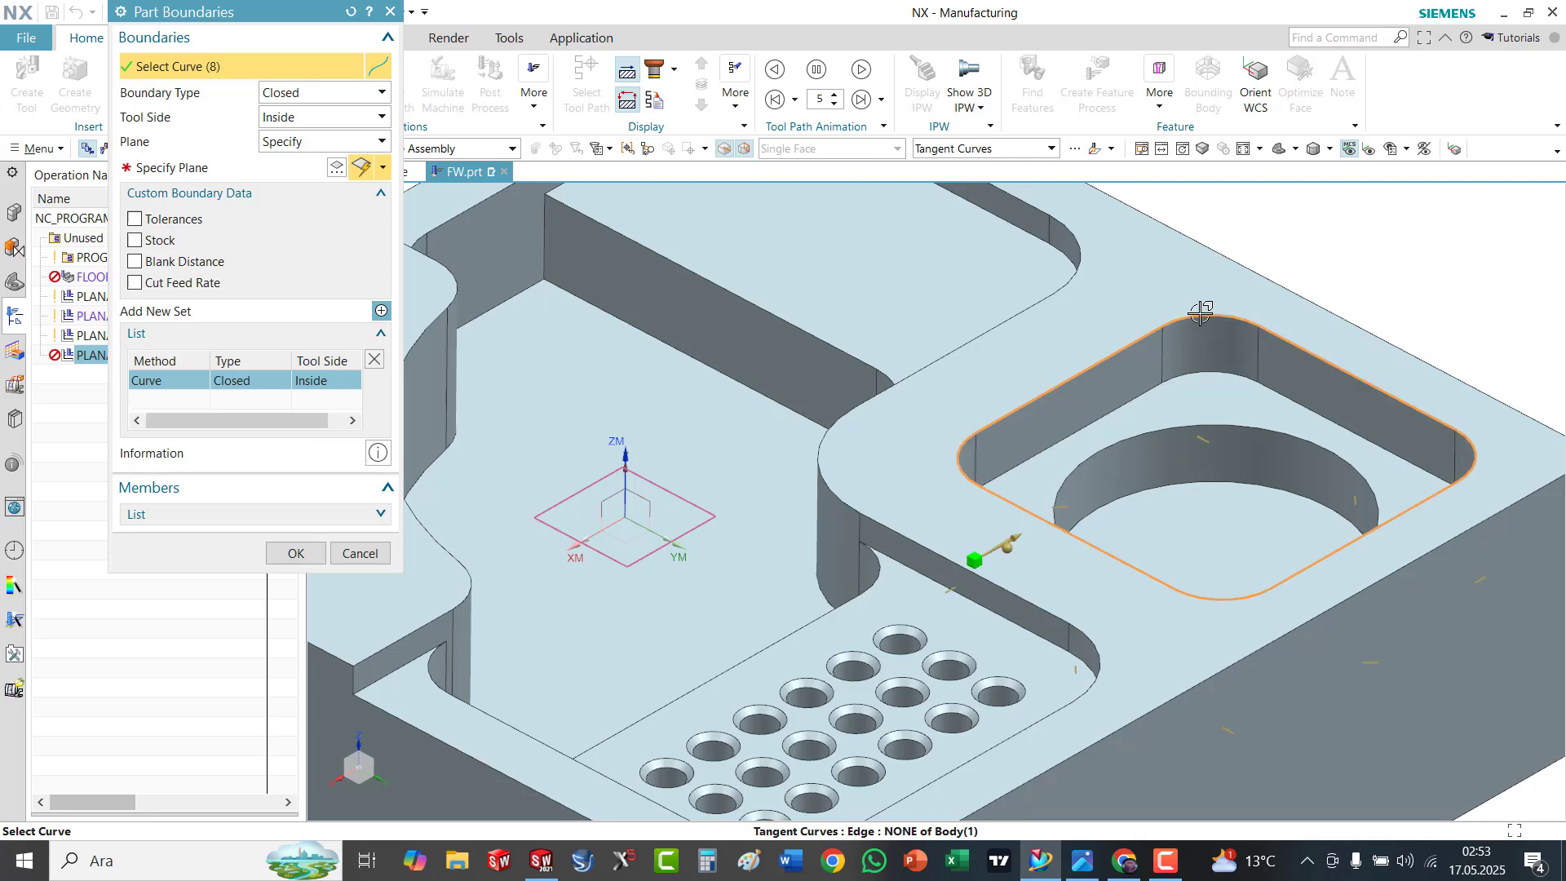
Keep the tool side Inside, specify the boundary plane on the face around the pocket at distance 0, and accept the part boundary
{"action": "left_click", "coordinate": [341, 121]}
{"action": "left_click", "coordinate": [339, 139]}
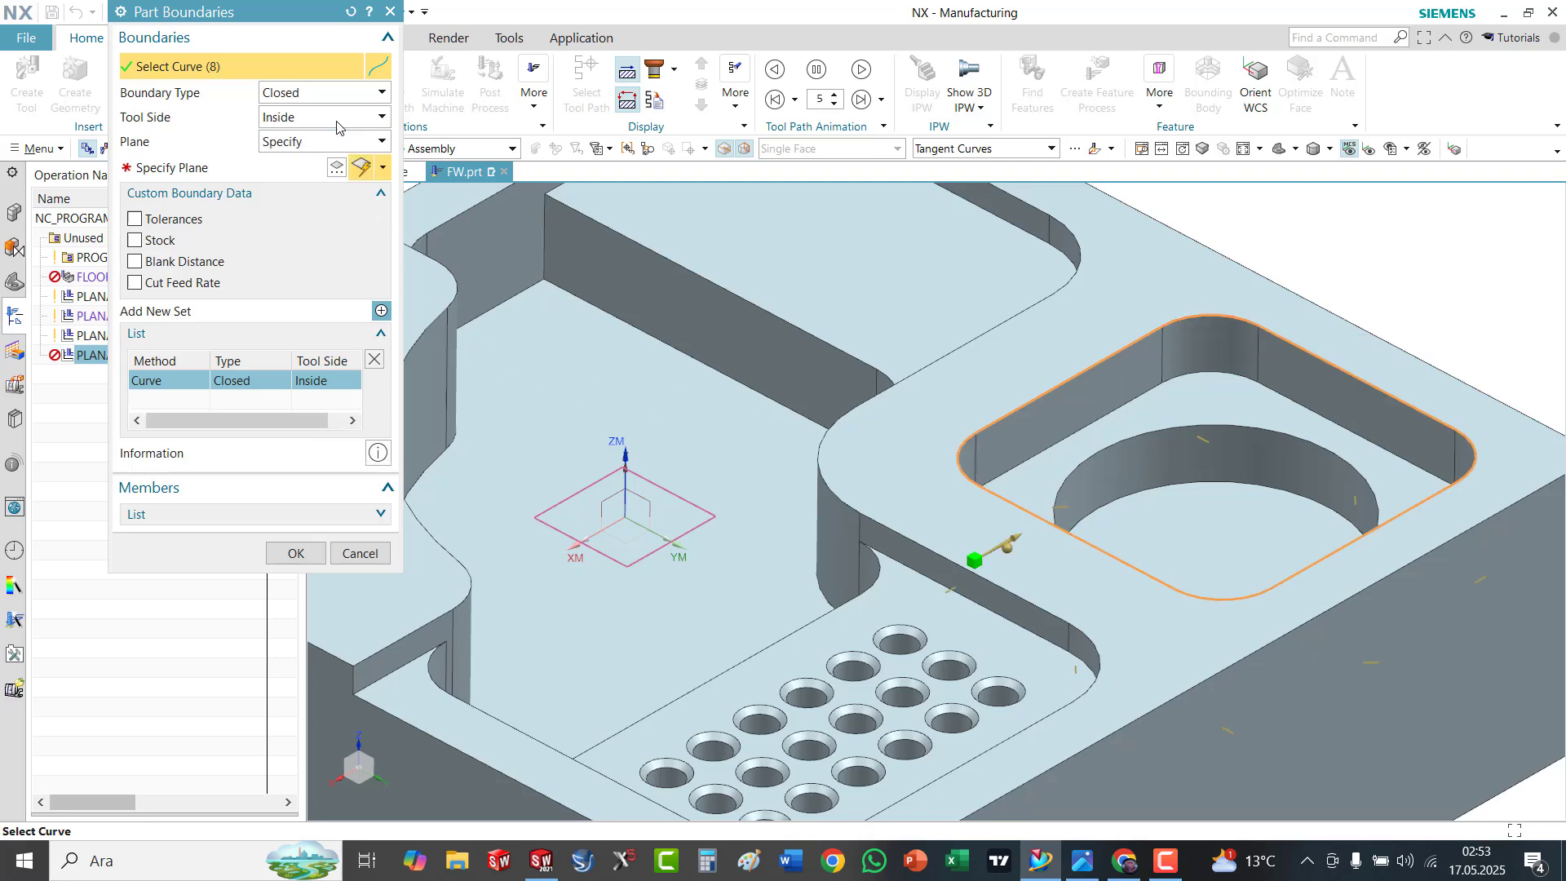
{"action": "left_click", "coordinate": [338, 171]}
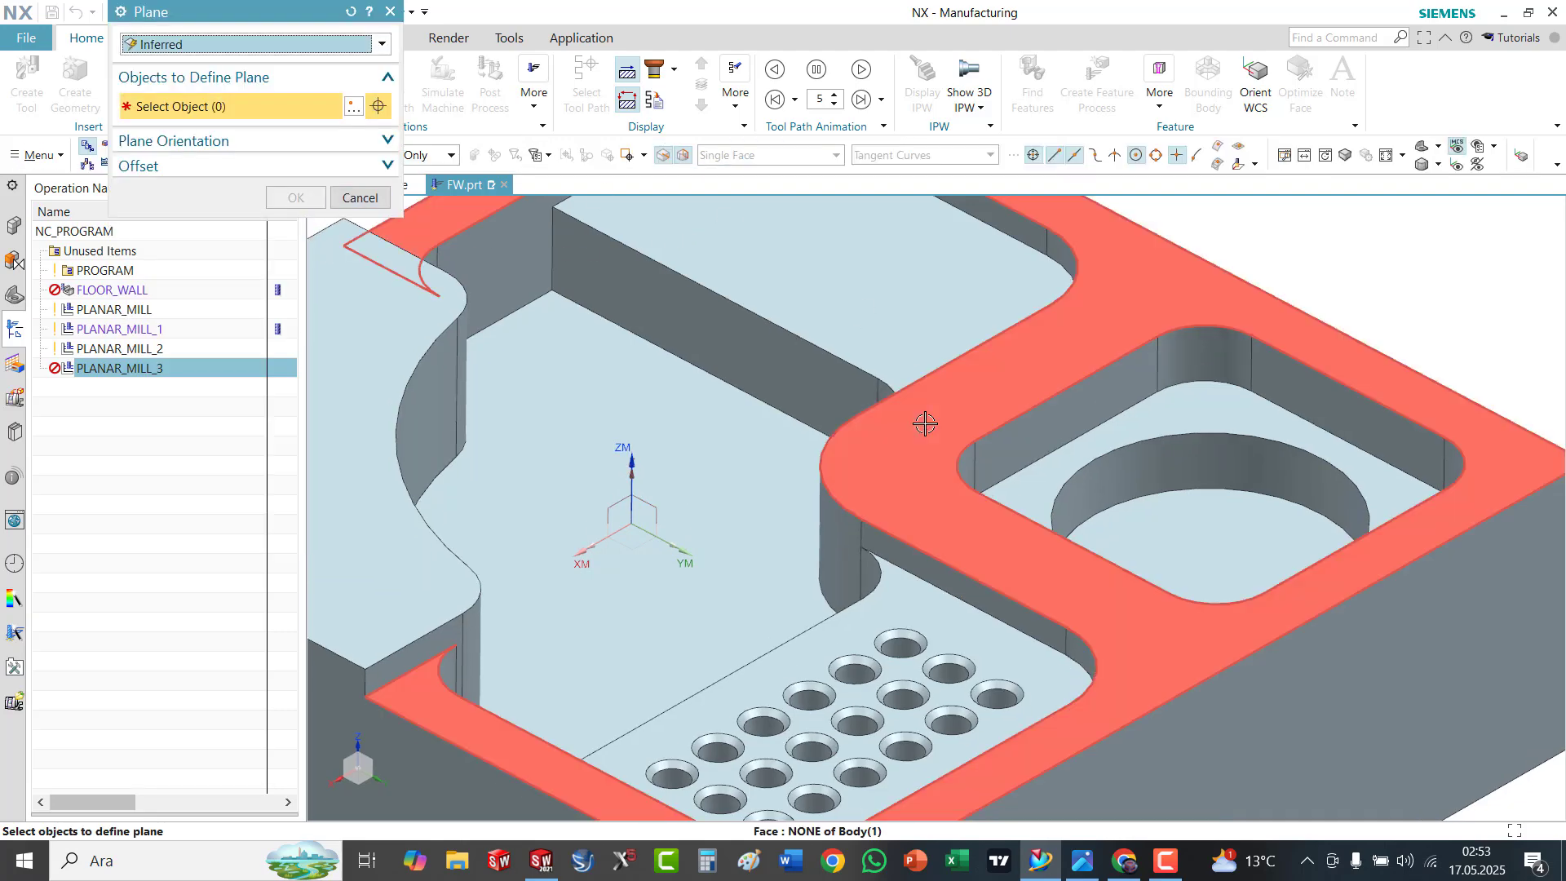
{"action": "left_click", "coordinate": [925, 424]}
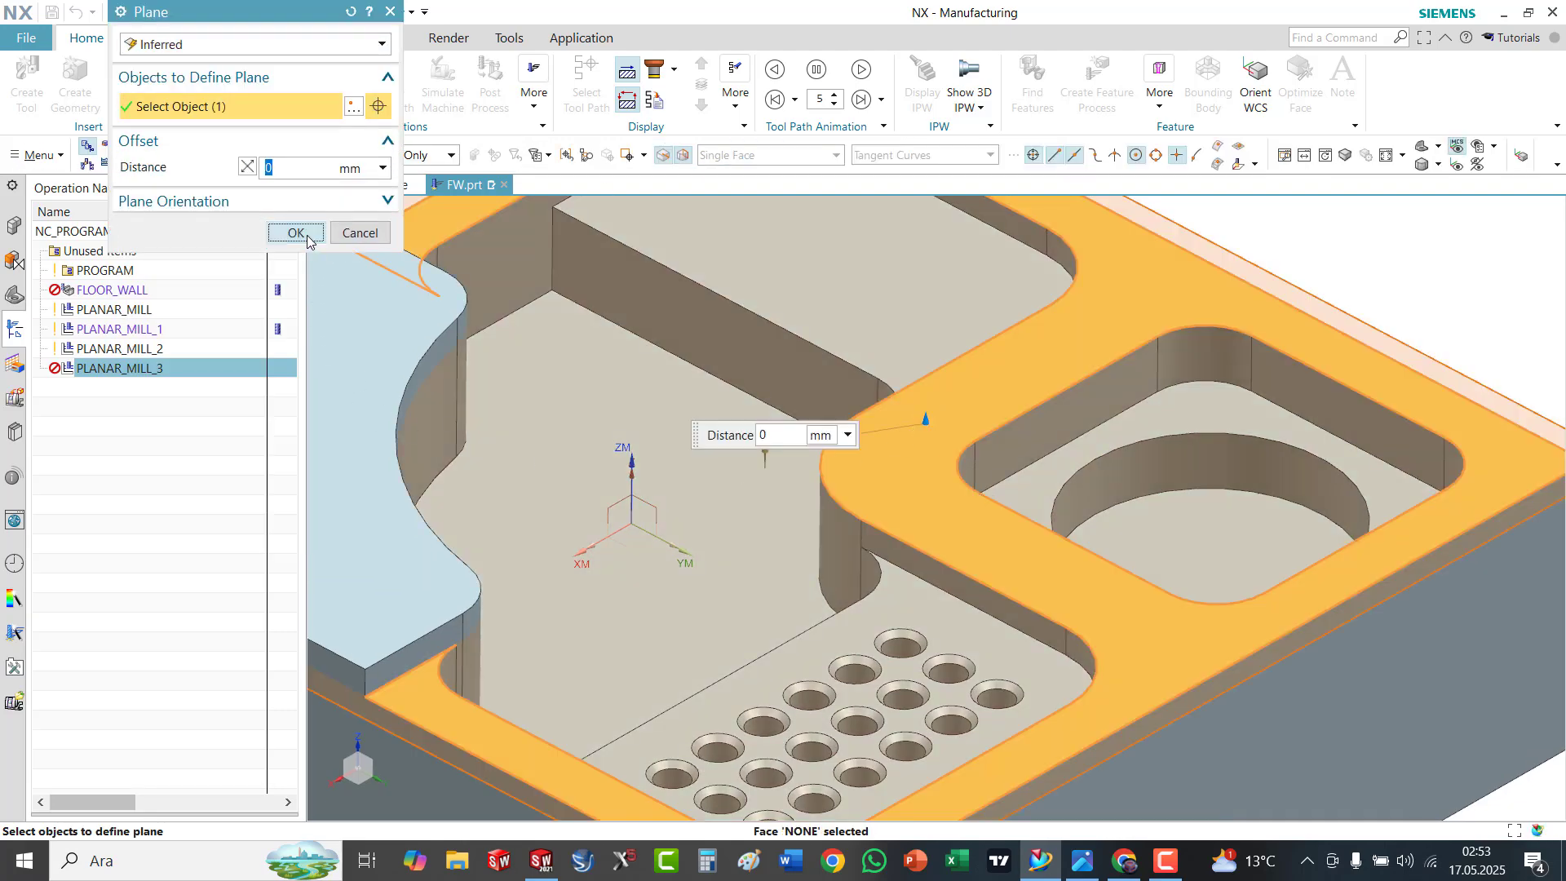
{"action": "left_click", "coordinate": [302, 234]}
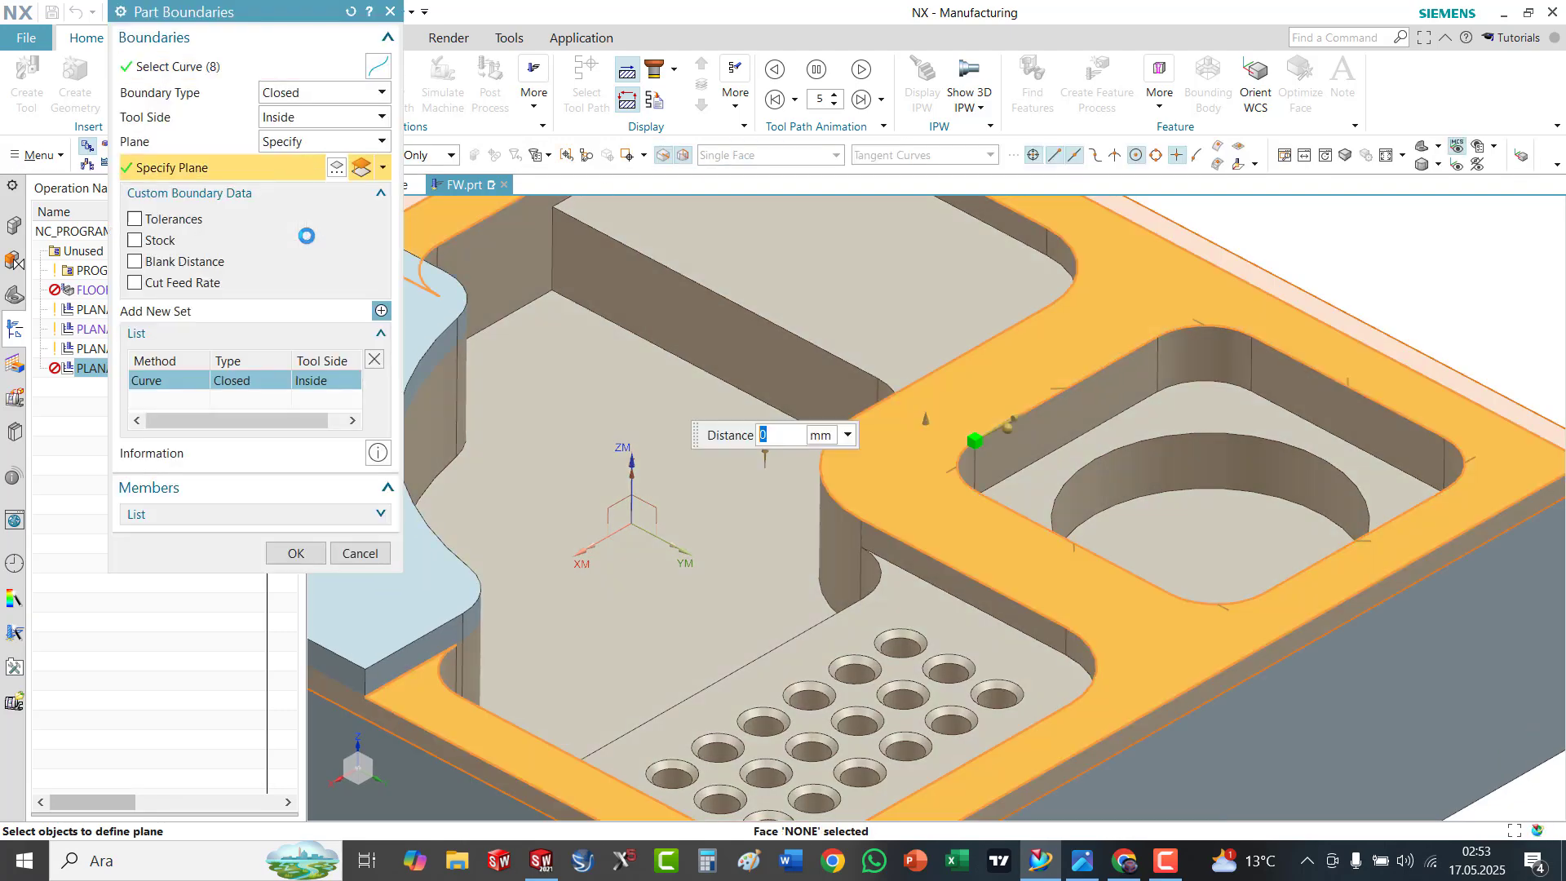
{"action": "left_click", "coordinate": [296, 553]}
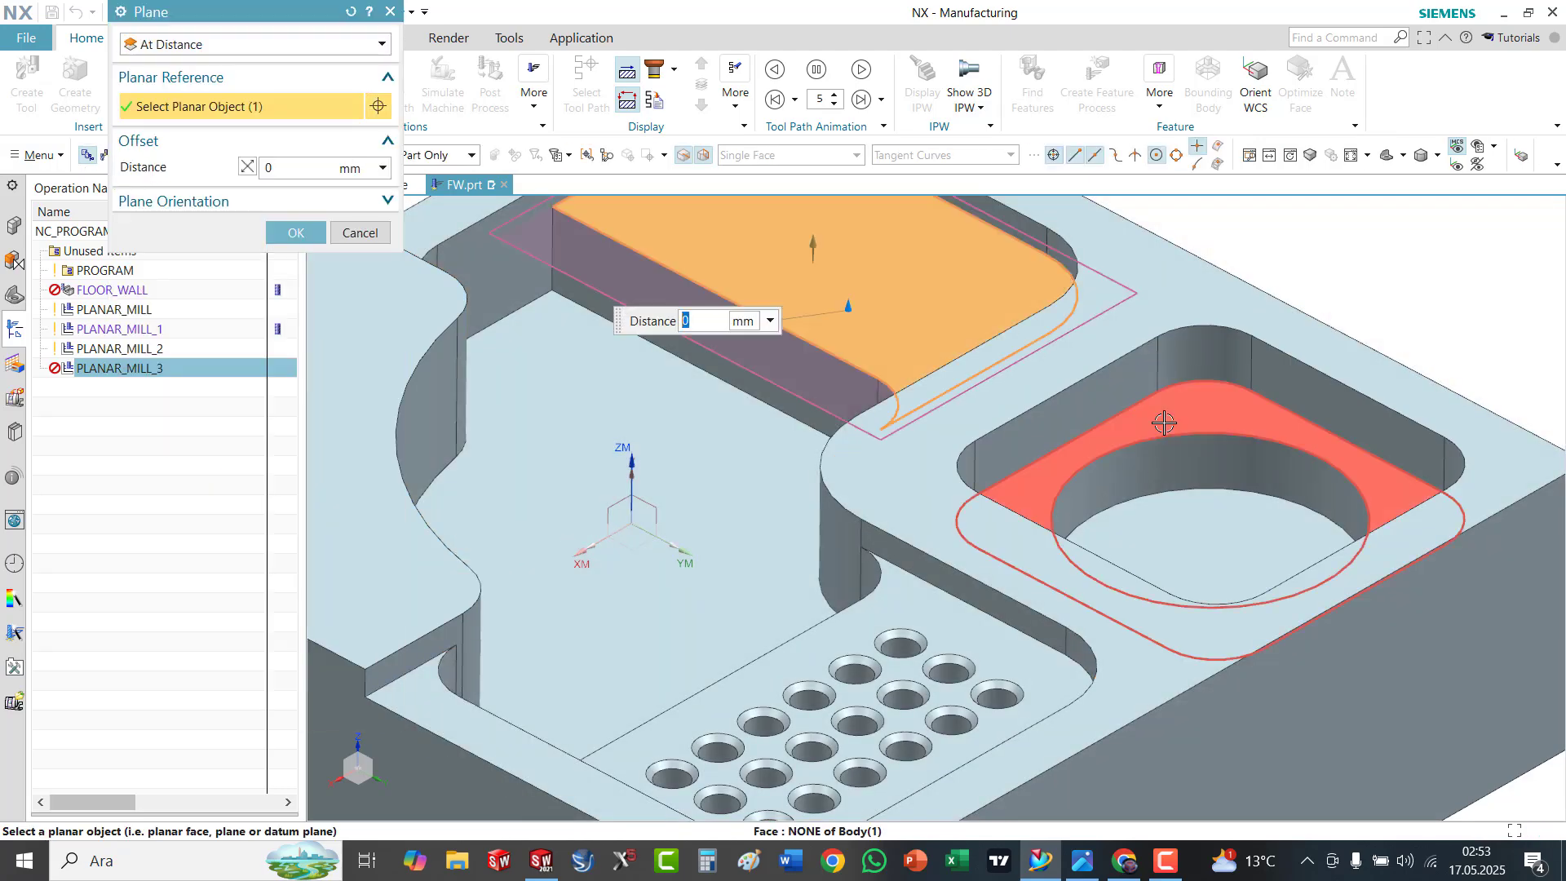
Set the floor plane to the rounded square pocket's bottom face with 0 mm offset and generate the tool path
{"action": "left_click", "coordinate": [1164, 423]}
{"action": "left_click", "coordinate": [308, 234]}
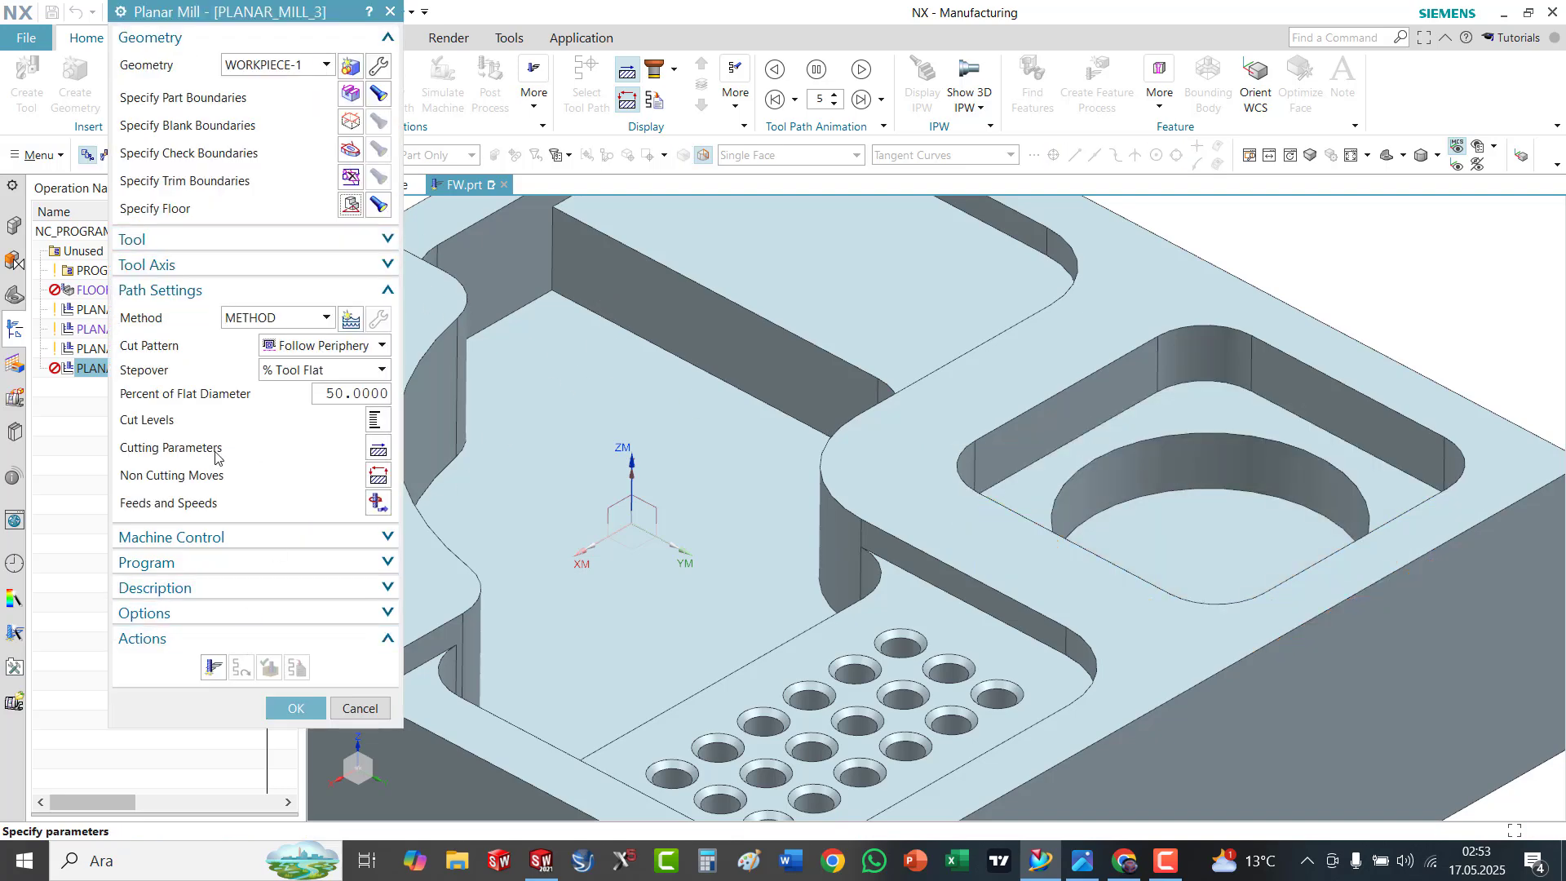
{"action": "left_click", "coordinate": [215, 669]}
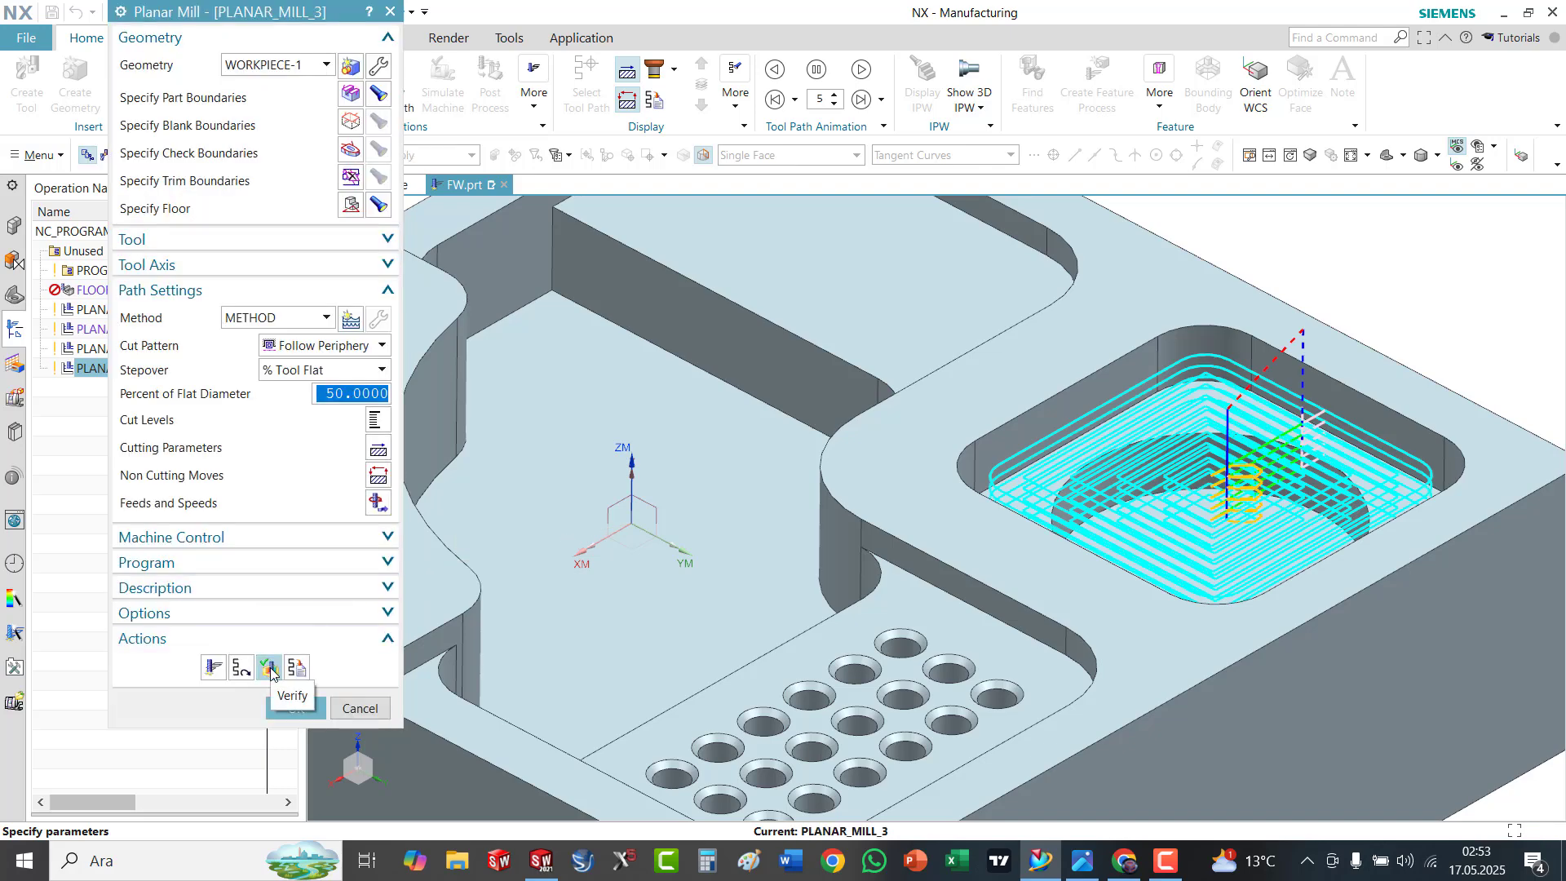
Play the 3D Dynamic material removal simulation of the square pocket's tool path and accept the PLANAR_MILL_3 operation
{"action": "left_click", "coordinate": [270, 668]}
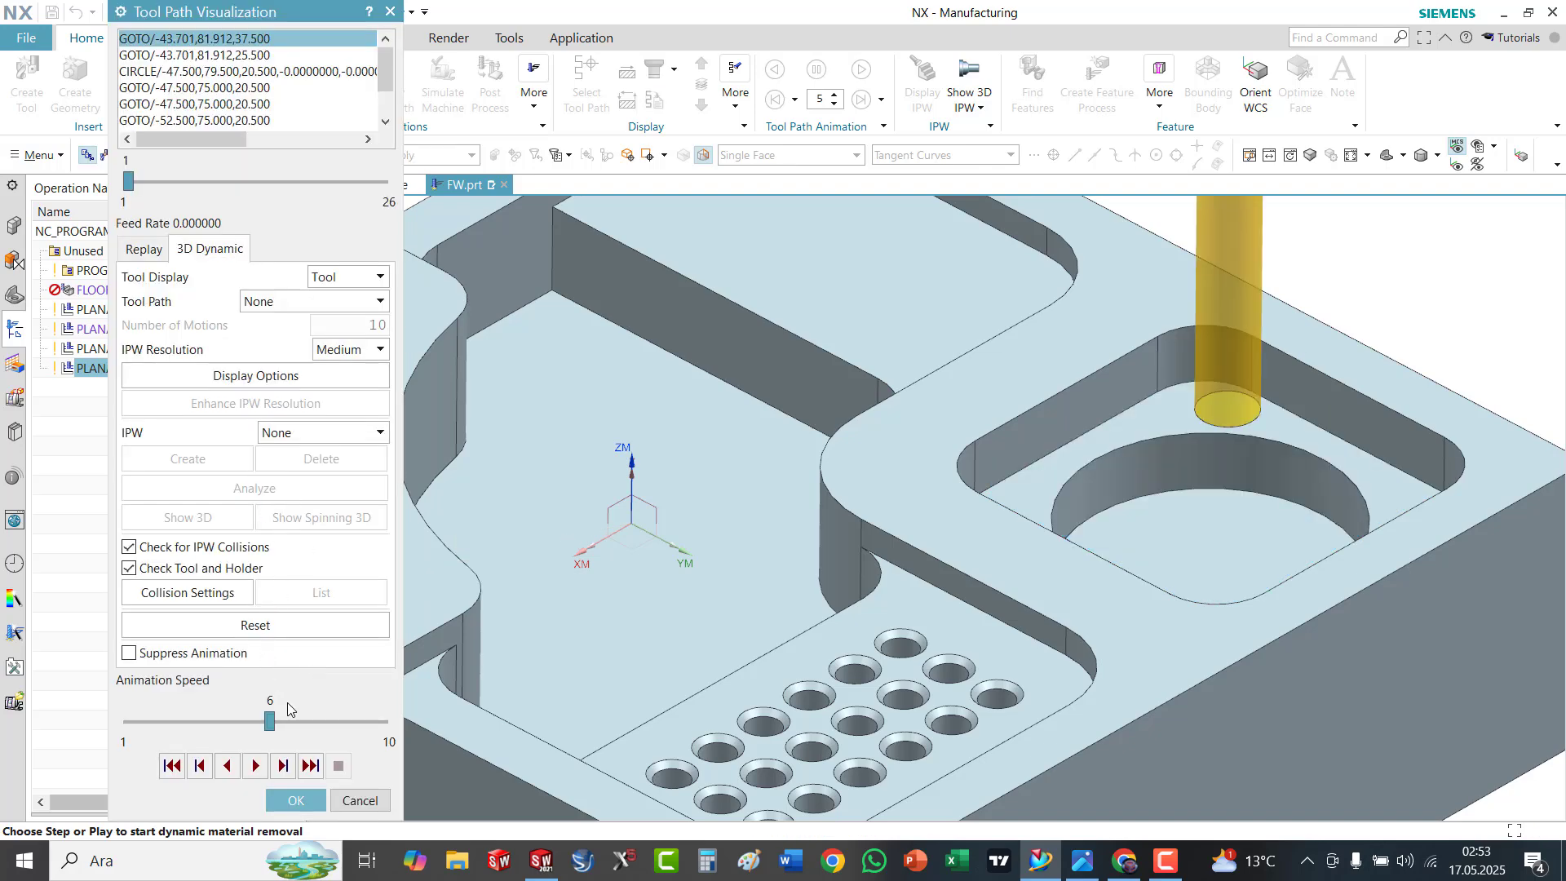
{"action": "left_click", "coordinate": [257, 766]}
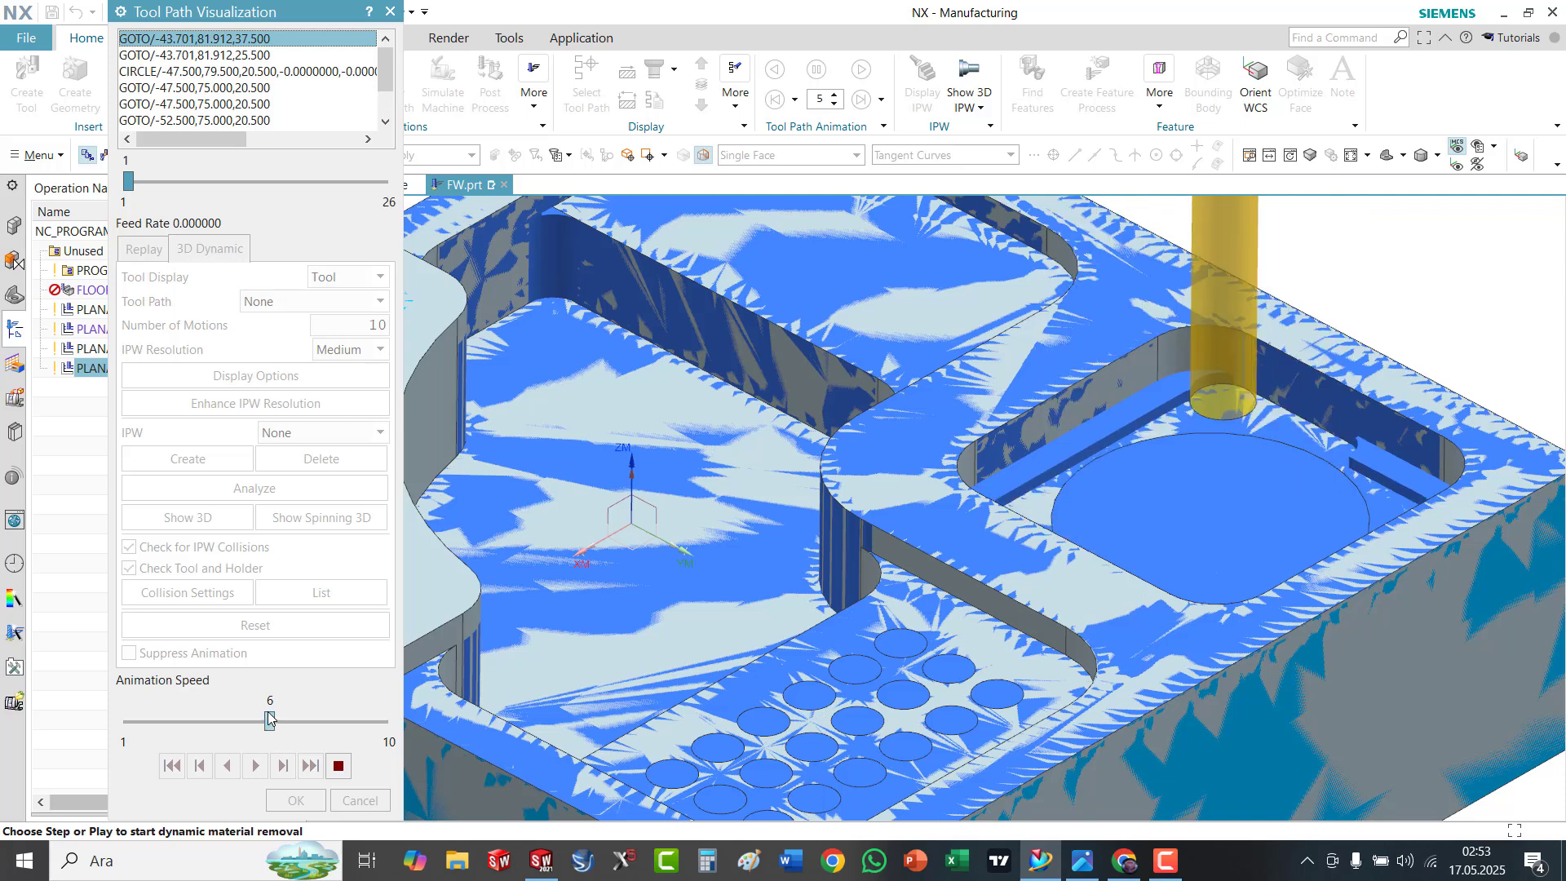
{"action": "left_click", "coordinate": [296, 800]}
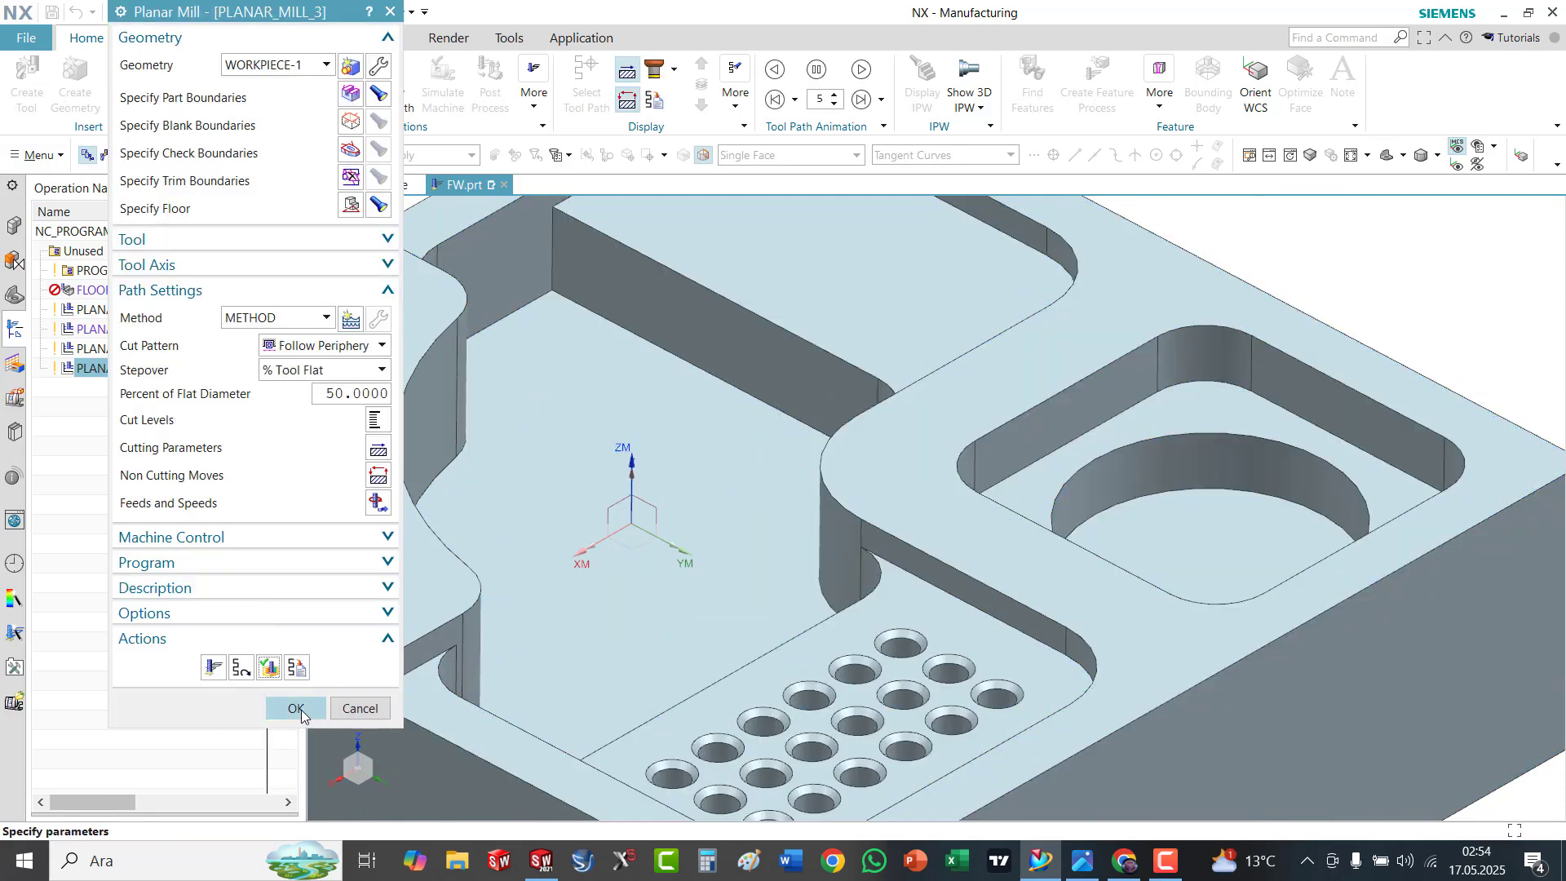
{"action": "left_click", "coordinate": [296, 707]}
{"action": "scroll", "coordinate": [936, 493], "scroll_direction": "down", "scroll_amount": 5}
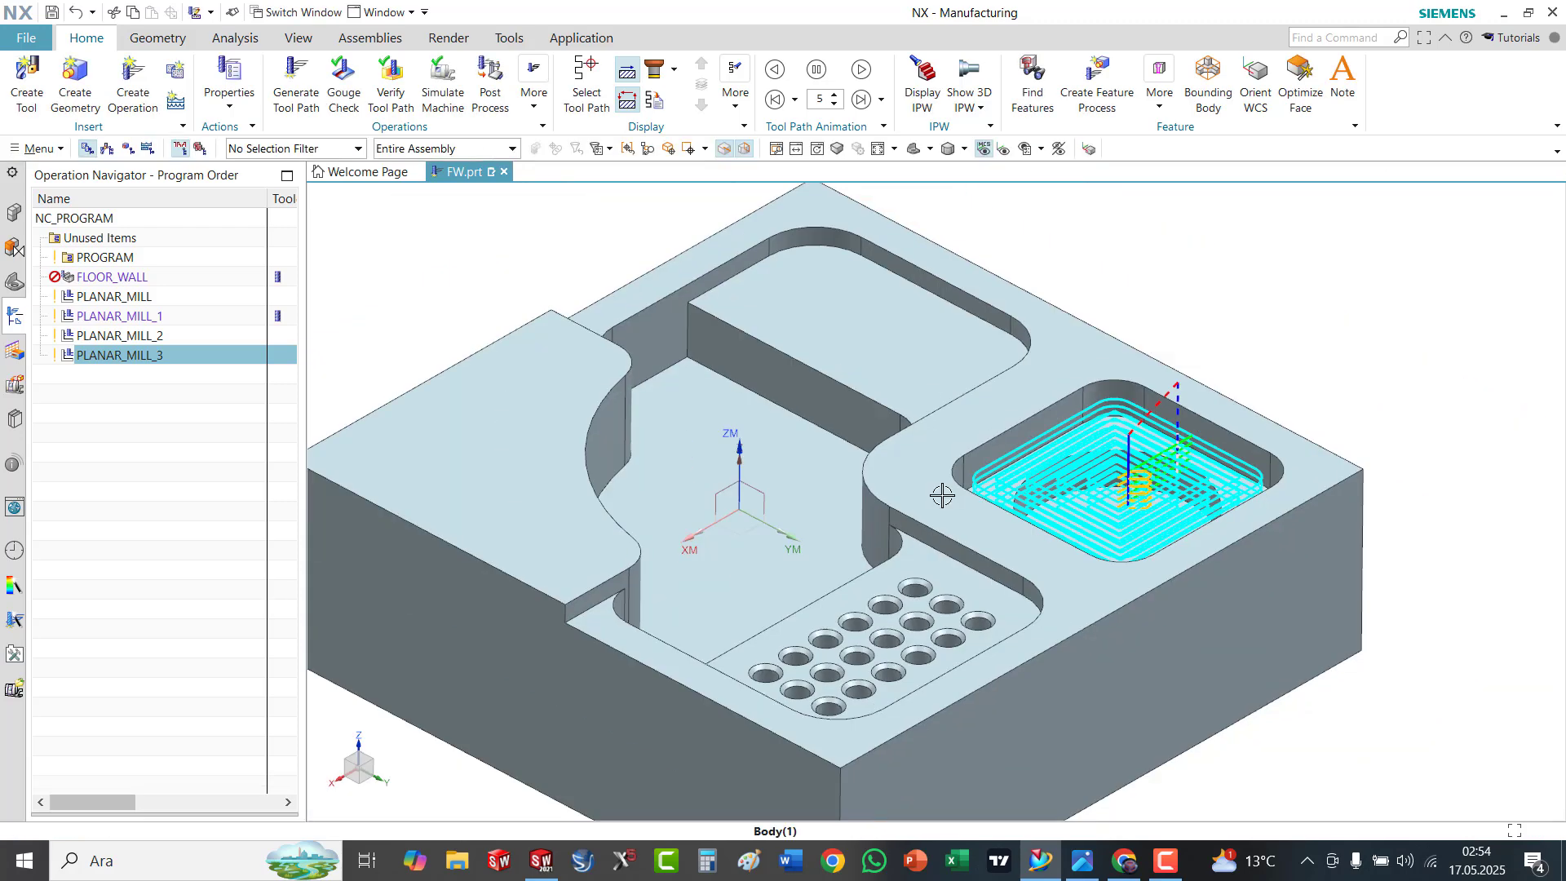
{"action": "left_click", "coordinate": [411, 355]}
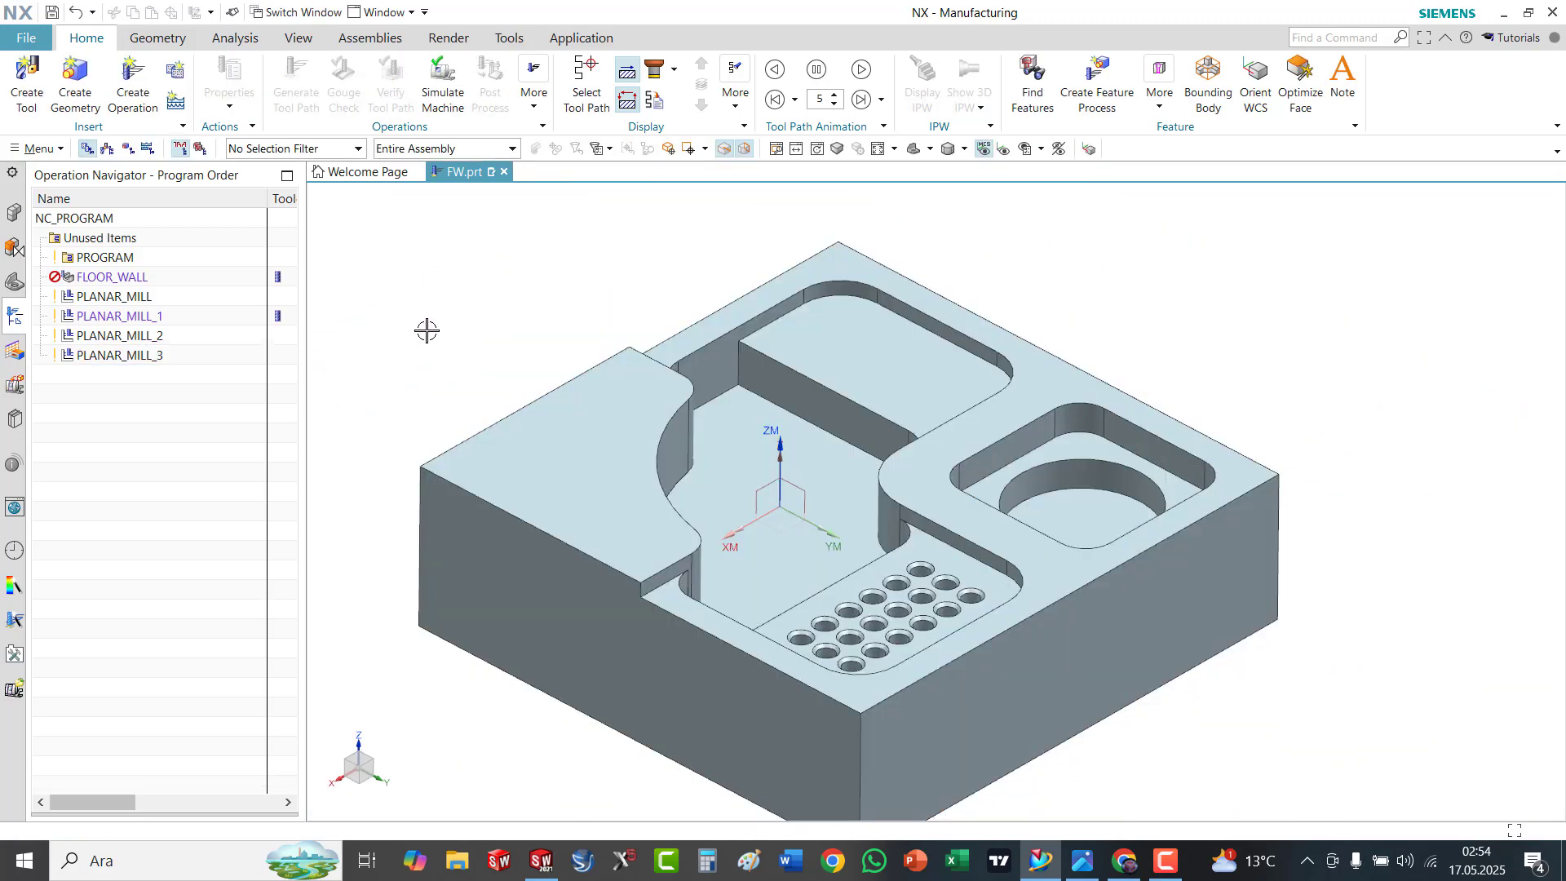
Create a hole_making operation of subtype HOLE_MILLING with tool D10FRZ and geometry WORKPIECE-1
{"action": "left_click", "coordinate": [135, 83]}
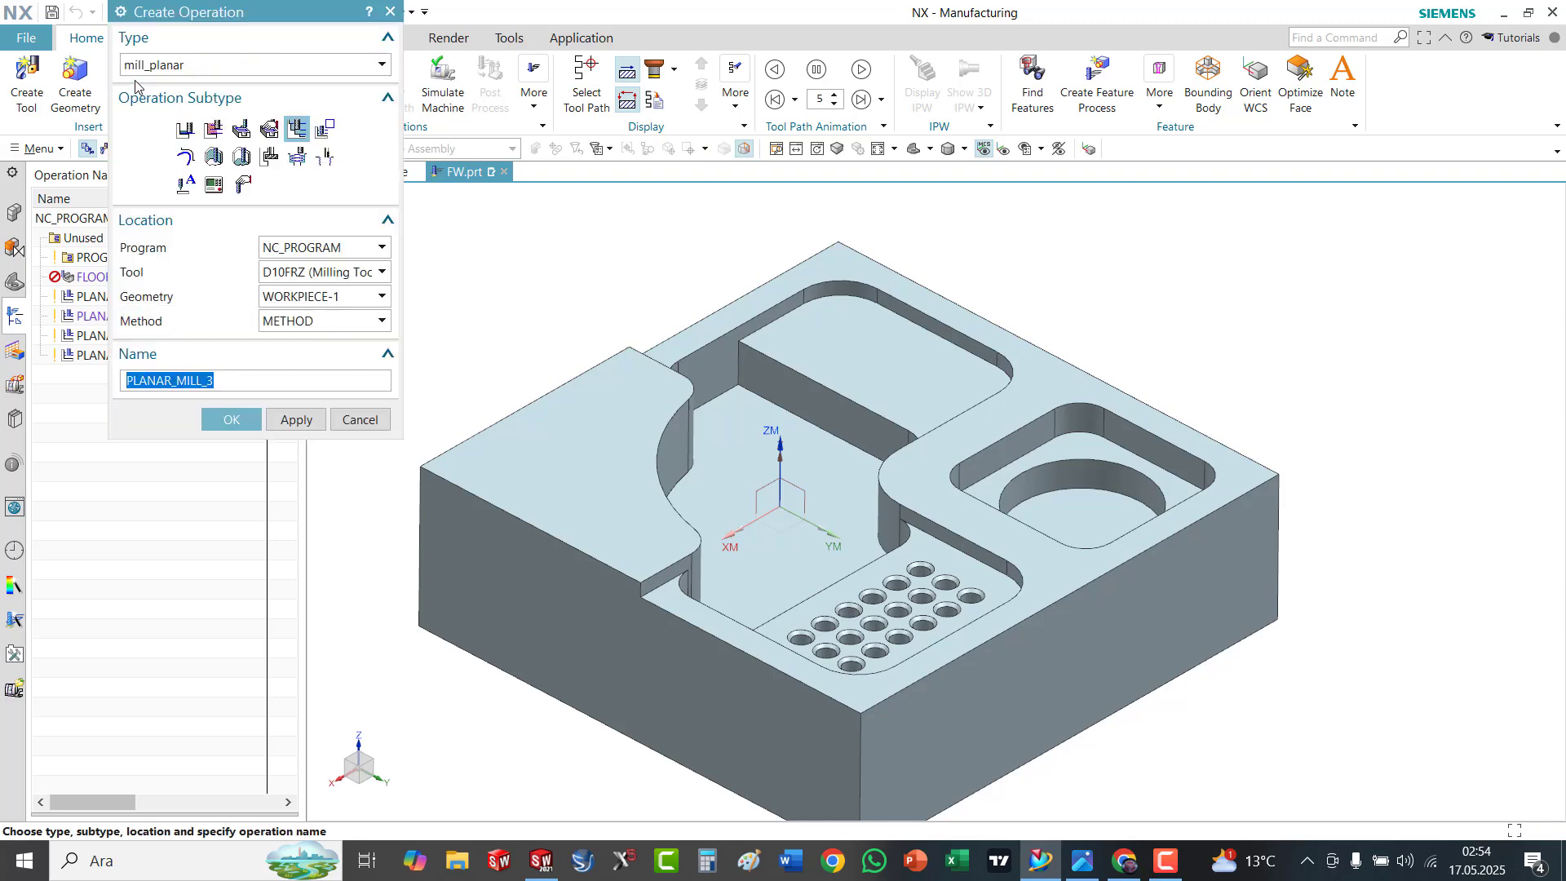
{"action": "left_click", "coordinate": [276, 65]}
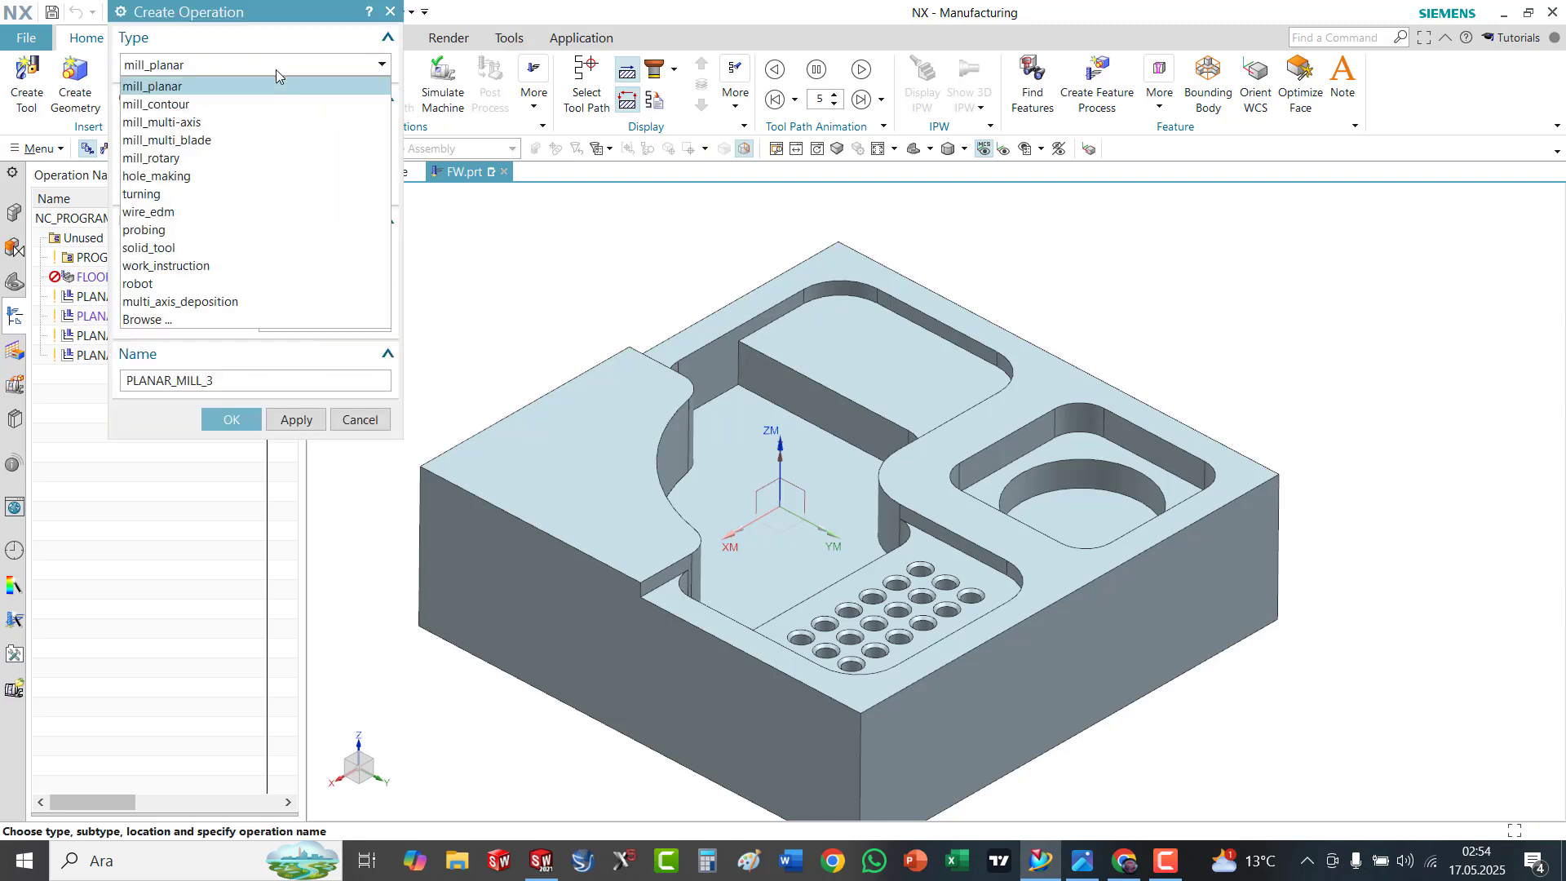
{"action": "left_click", "coordinate": [171, 176]}
{"action": "left_click_drag", "start_coordinate": [256, 12], "coordinate": [257, 157]}
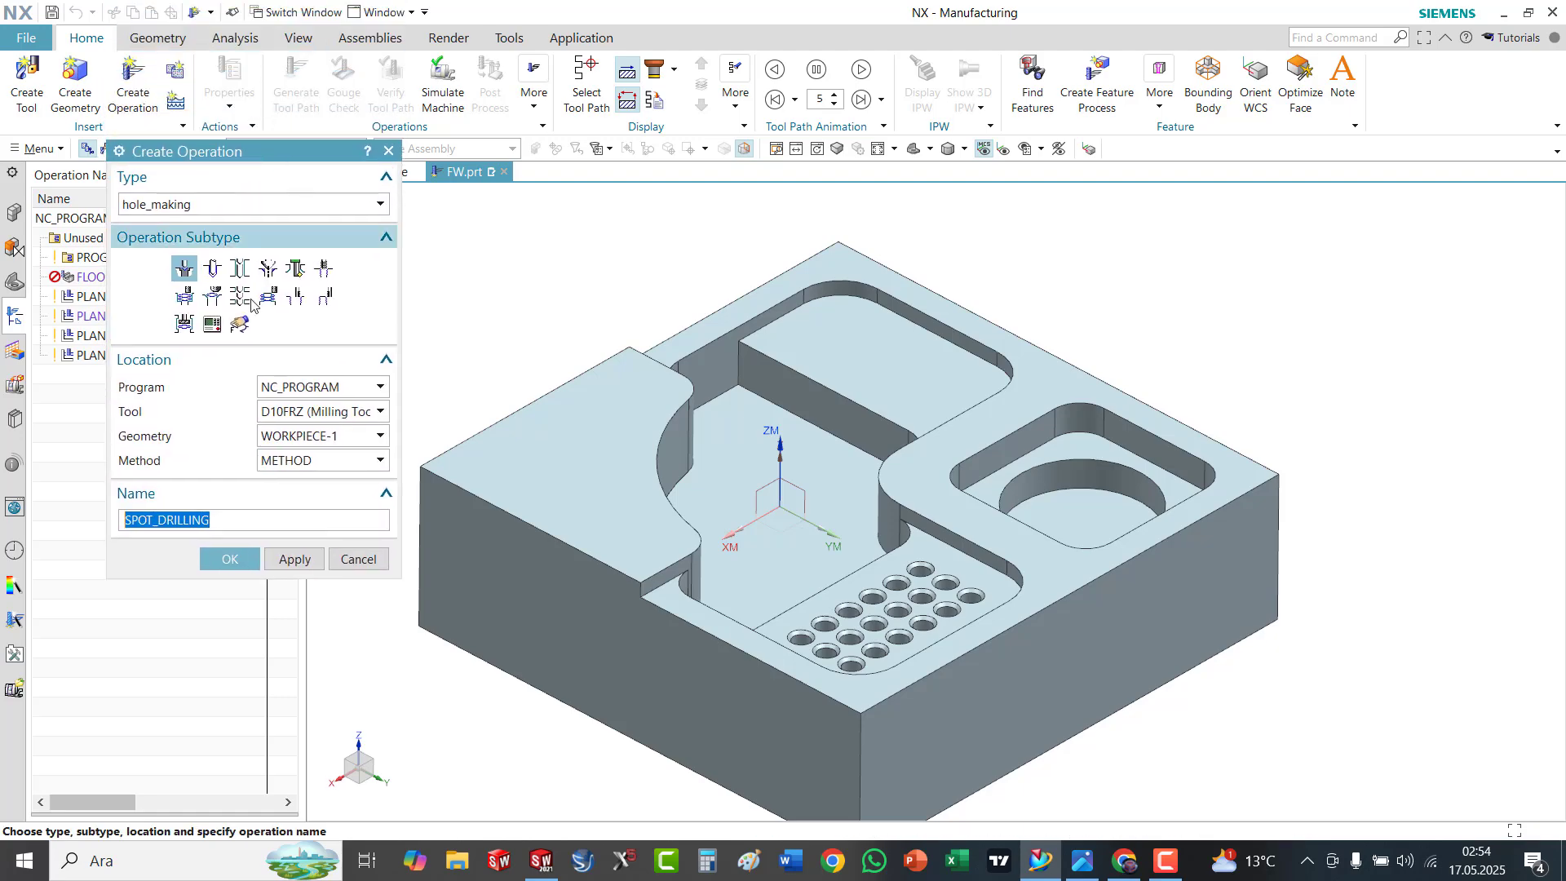
{"action": "left_click", "coordinate": [186, 299]}
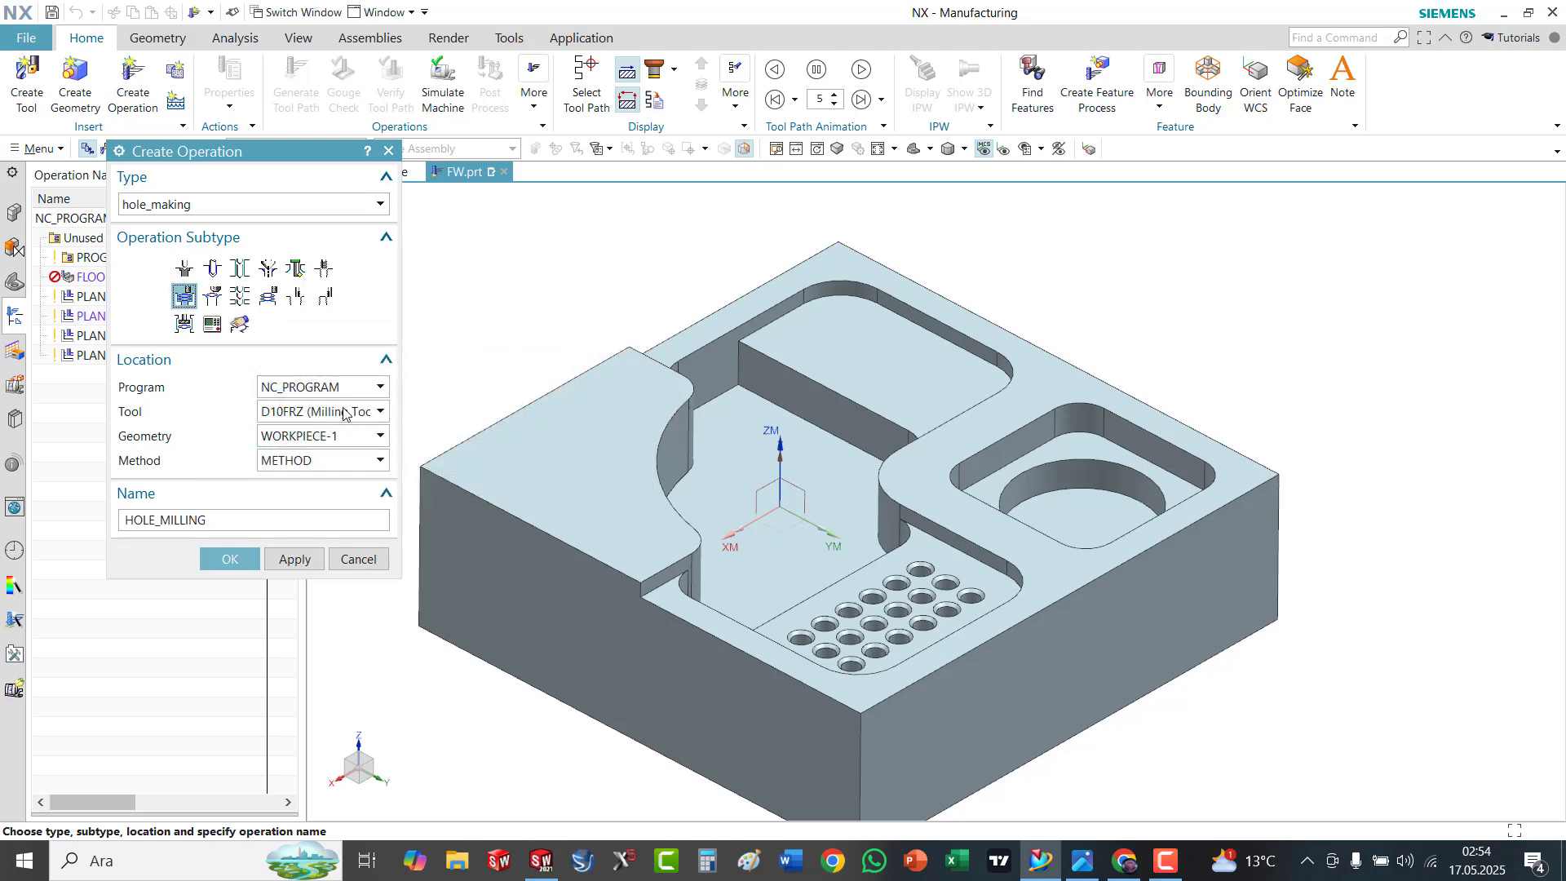
{"action": "left_click", "coordinate": [343, 412]}
{"action": "left_click", "coordinate": [317, 468]}
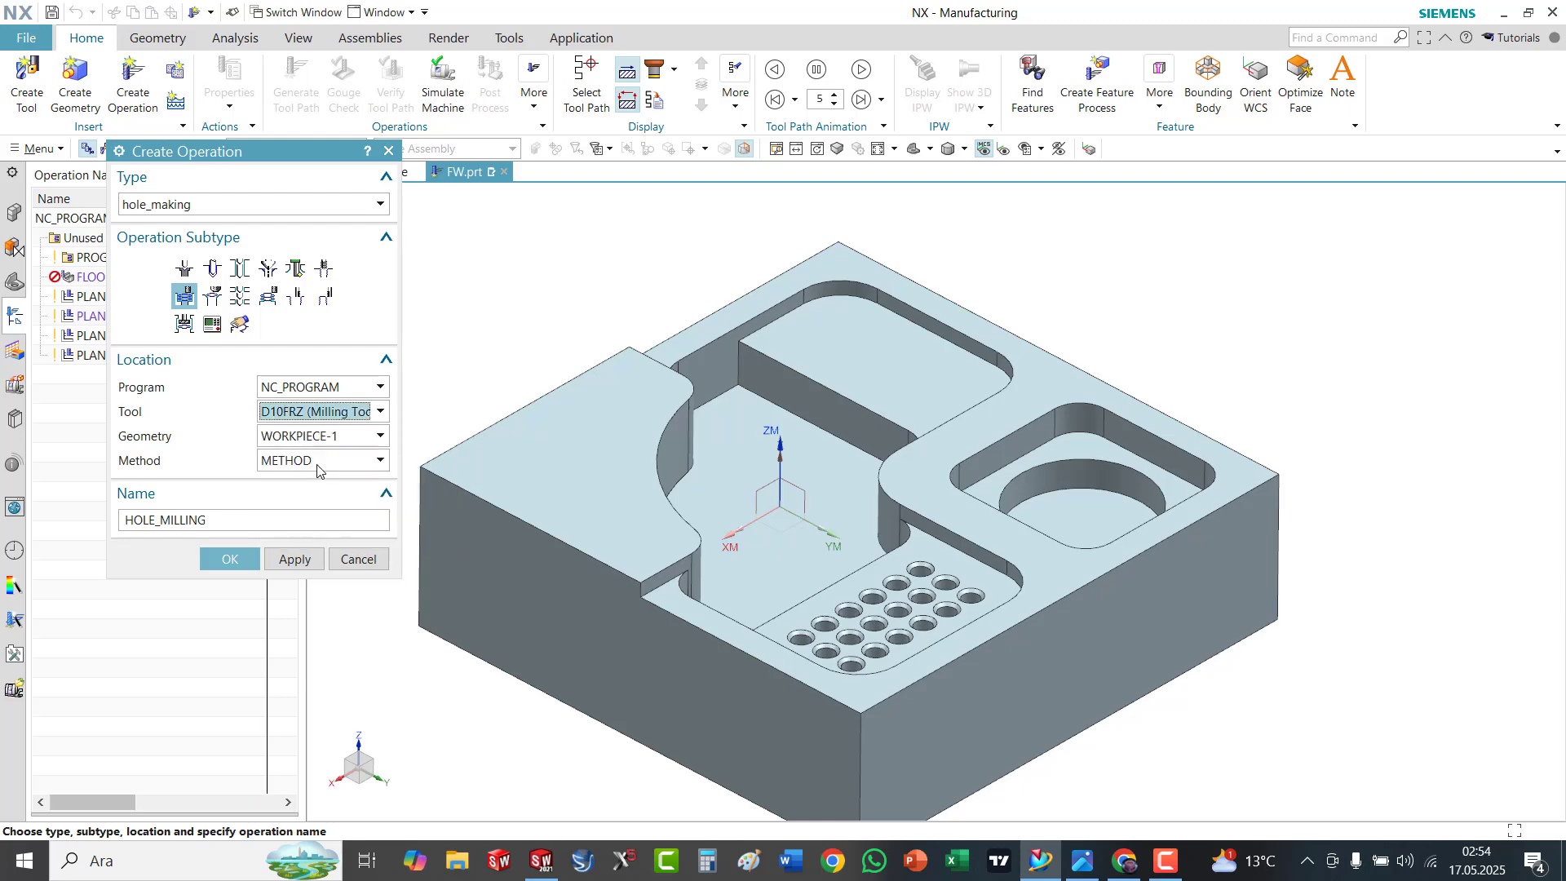
{"action": "left_click", "coordinate": [337, 440]}
{"action": "left_click", "coordinate": [322, 493]}
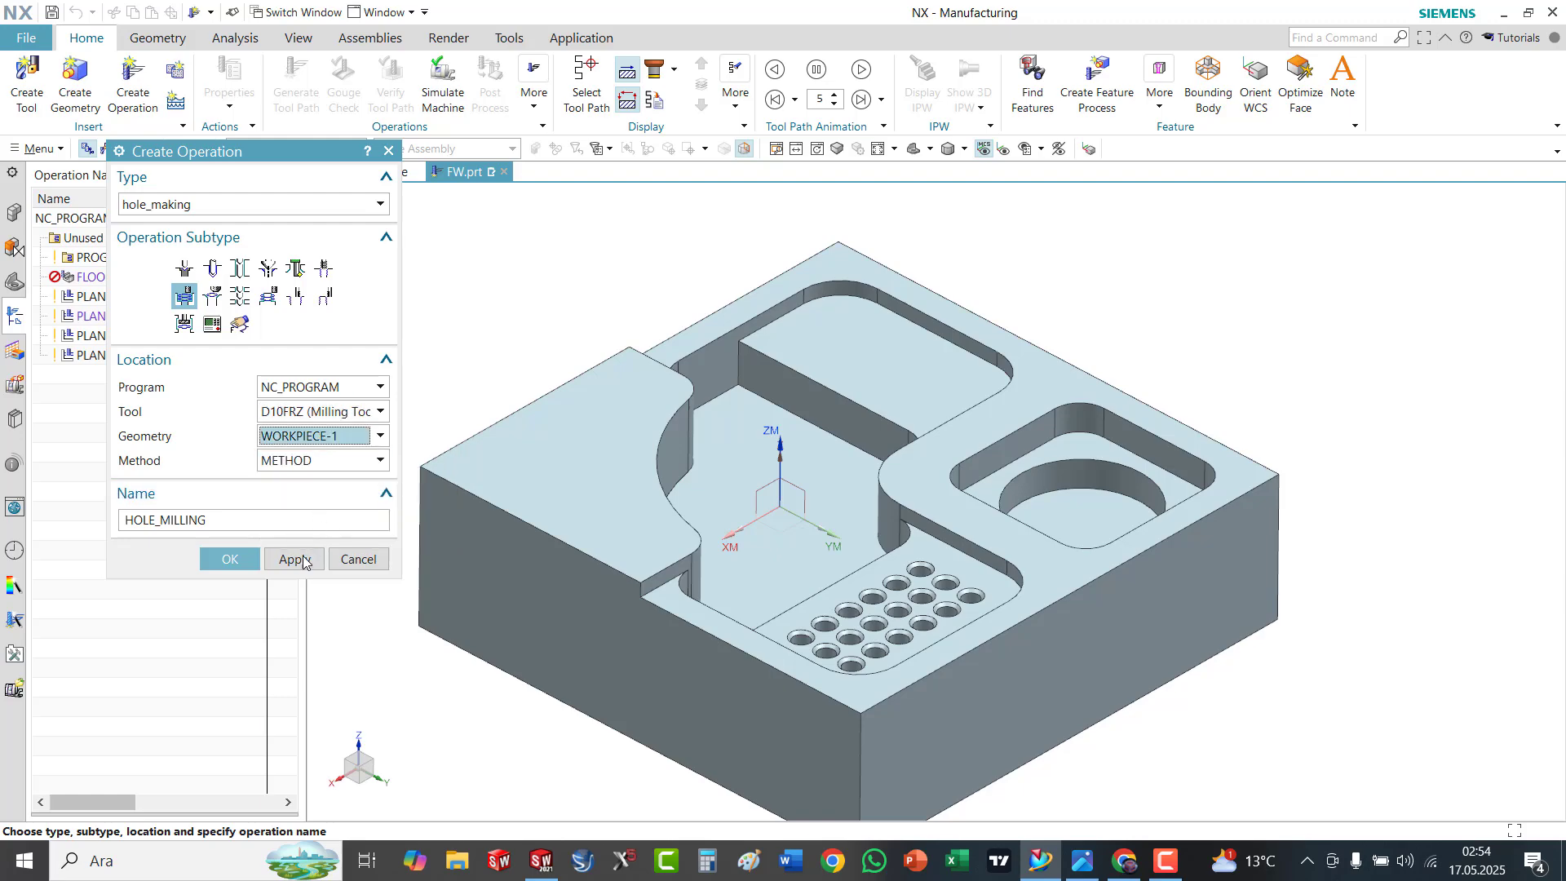
{"action": "left_click", "coordinate": [295, 559]}
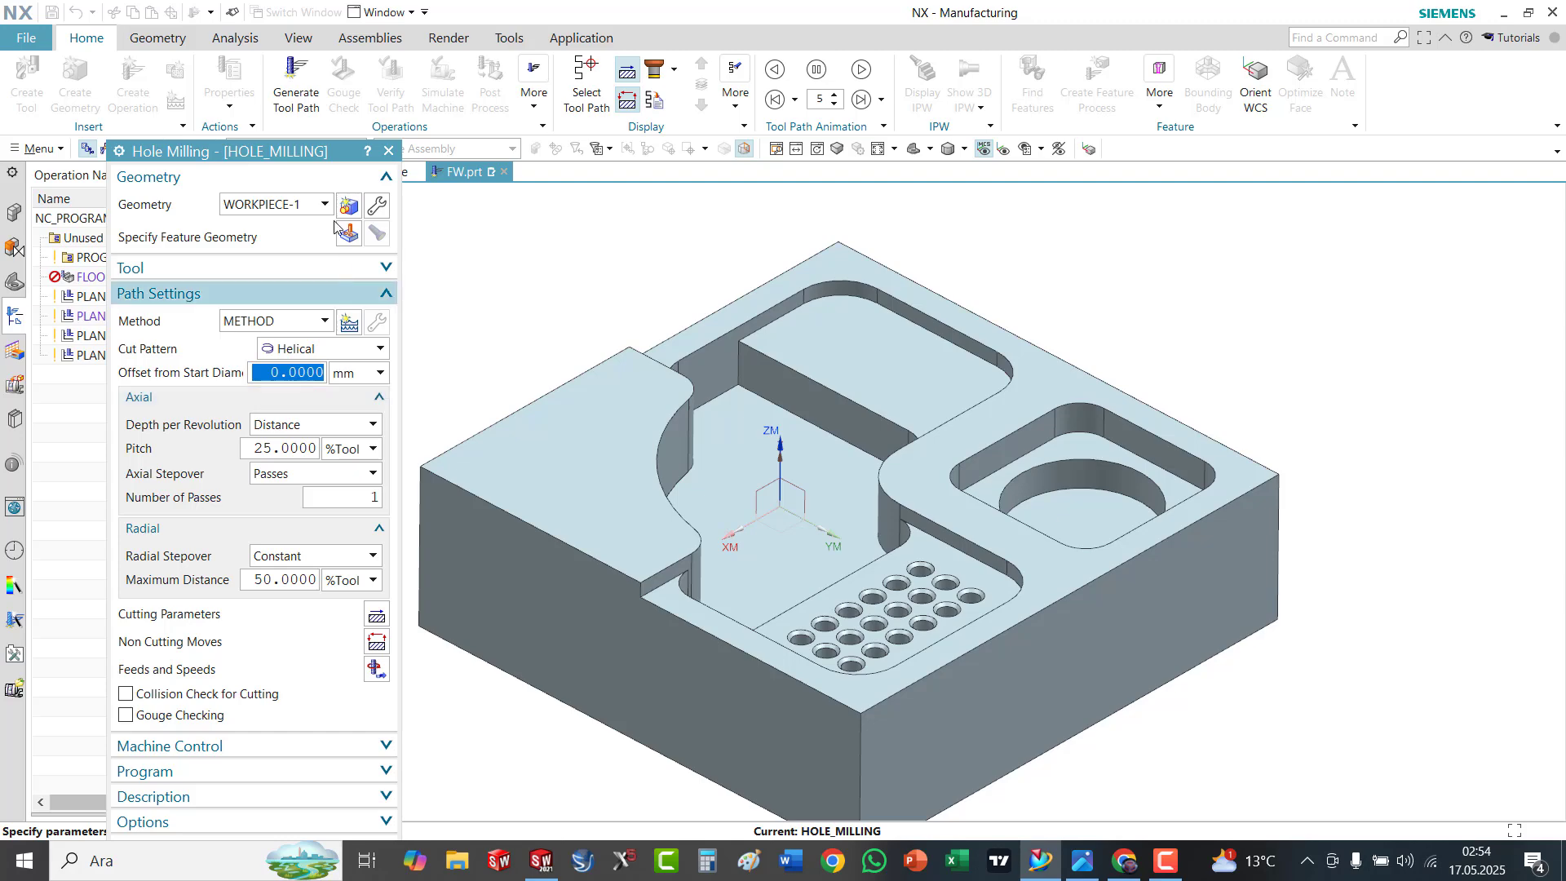
Specify the circular pocket inside the rounded square pocket as the feature geometry of the Hole Milling operation
{"action": "left_click_drag", "start_coordinate": [323, 153], "coordinate": [335, 104]}
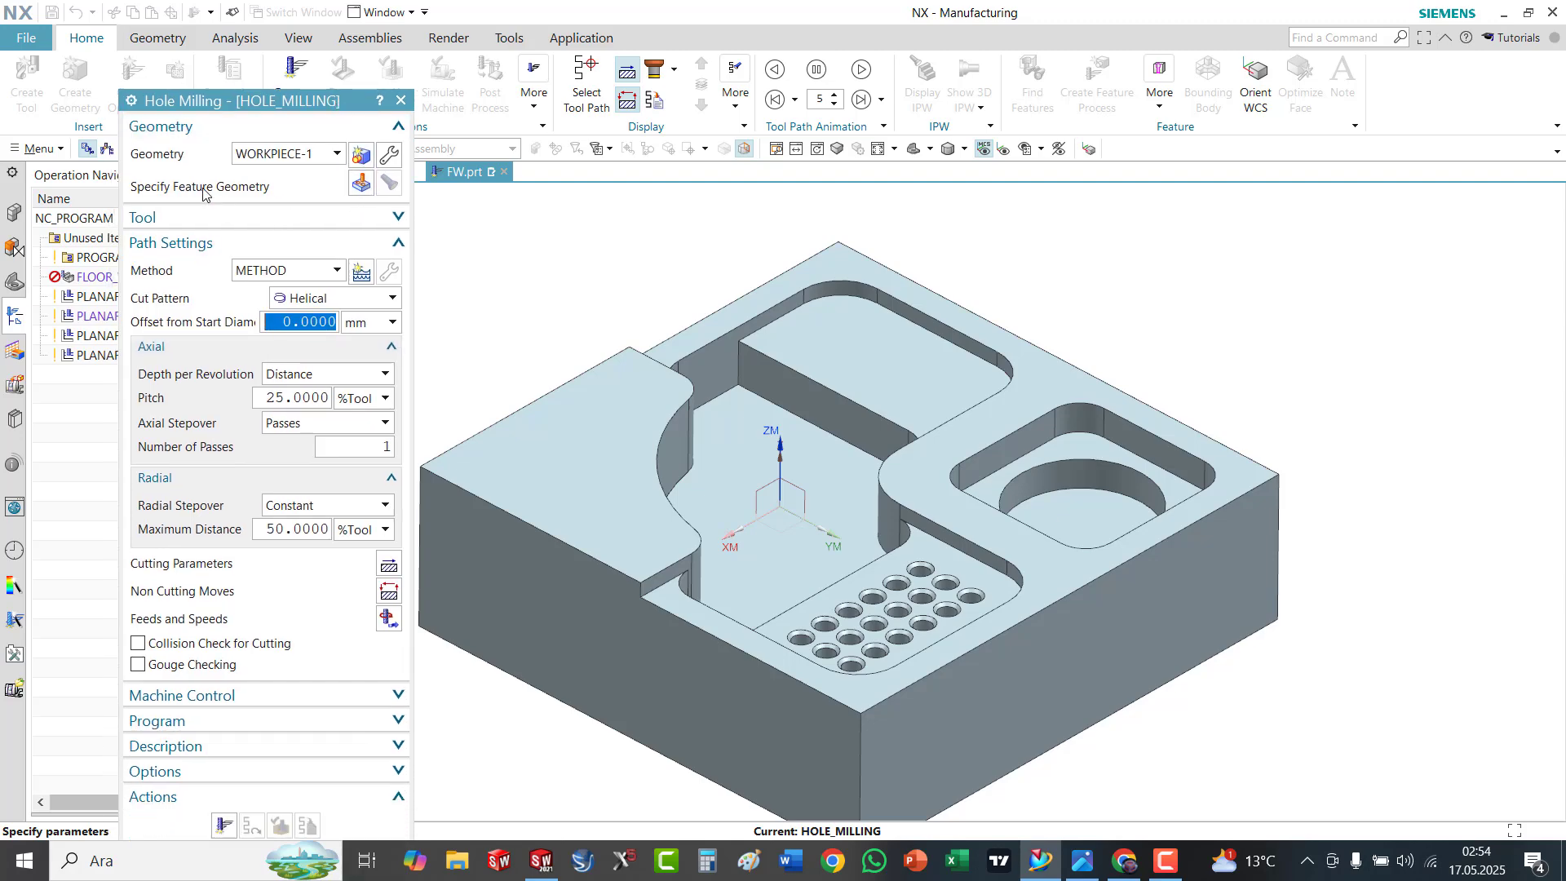
{"action": "left_click", "coordinate": [361, 184]}
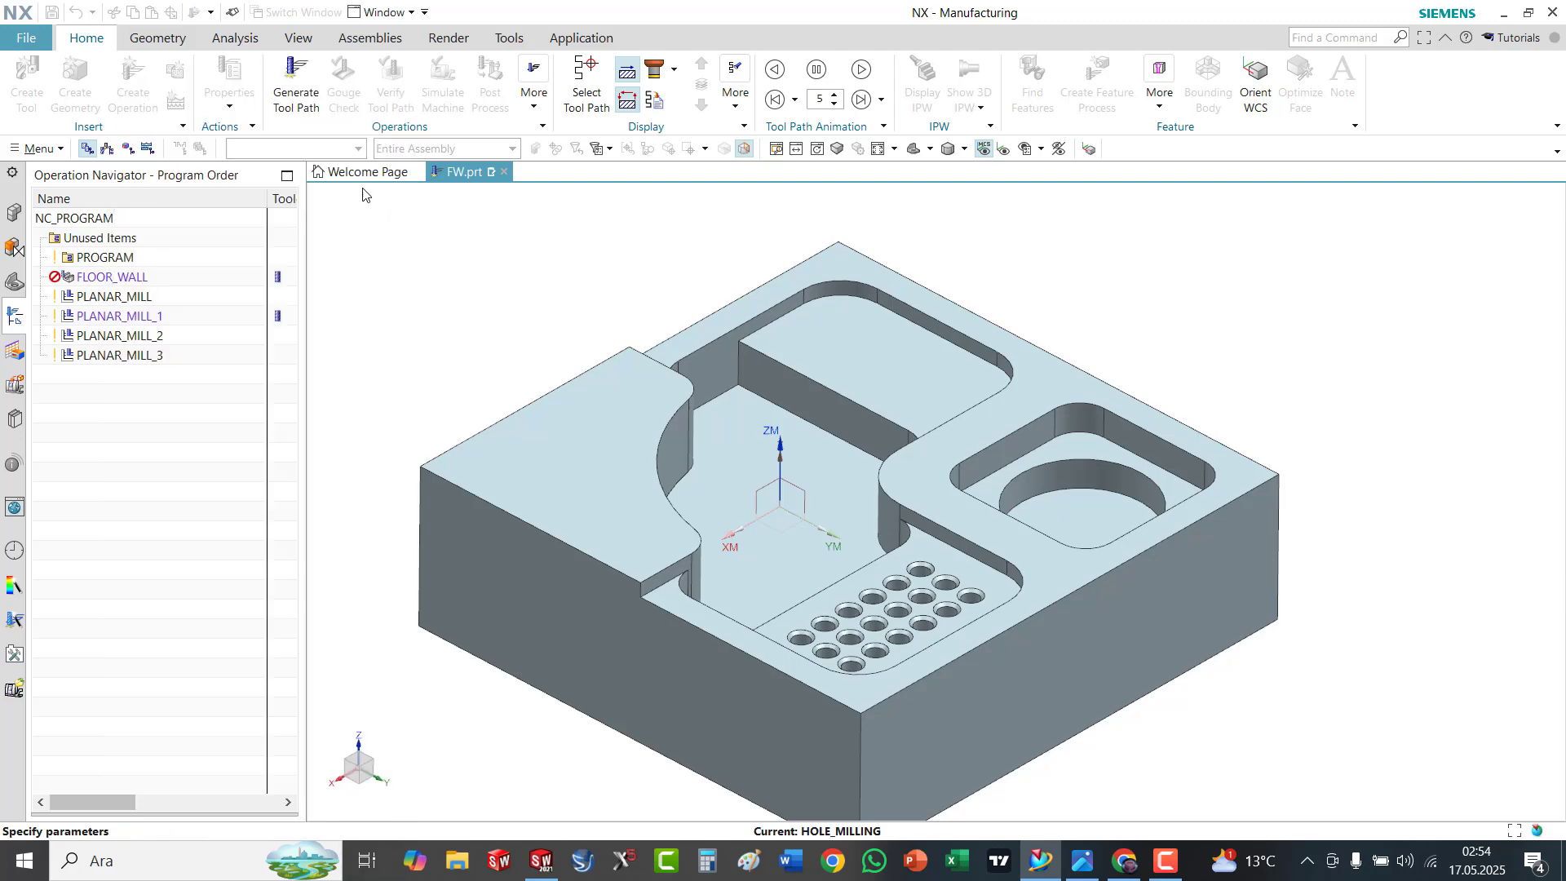
{"action": "left_click", "coordinate": [1091, 453]}
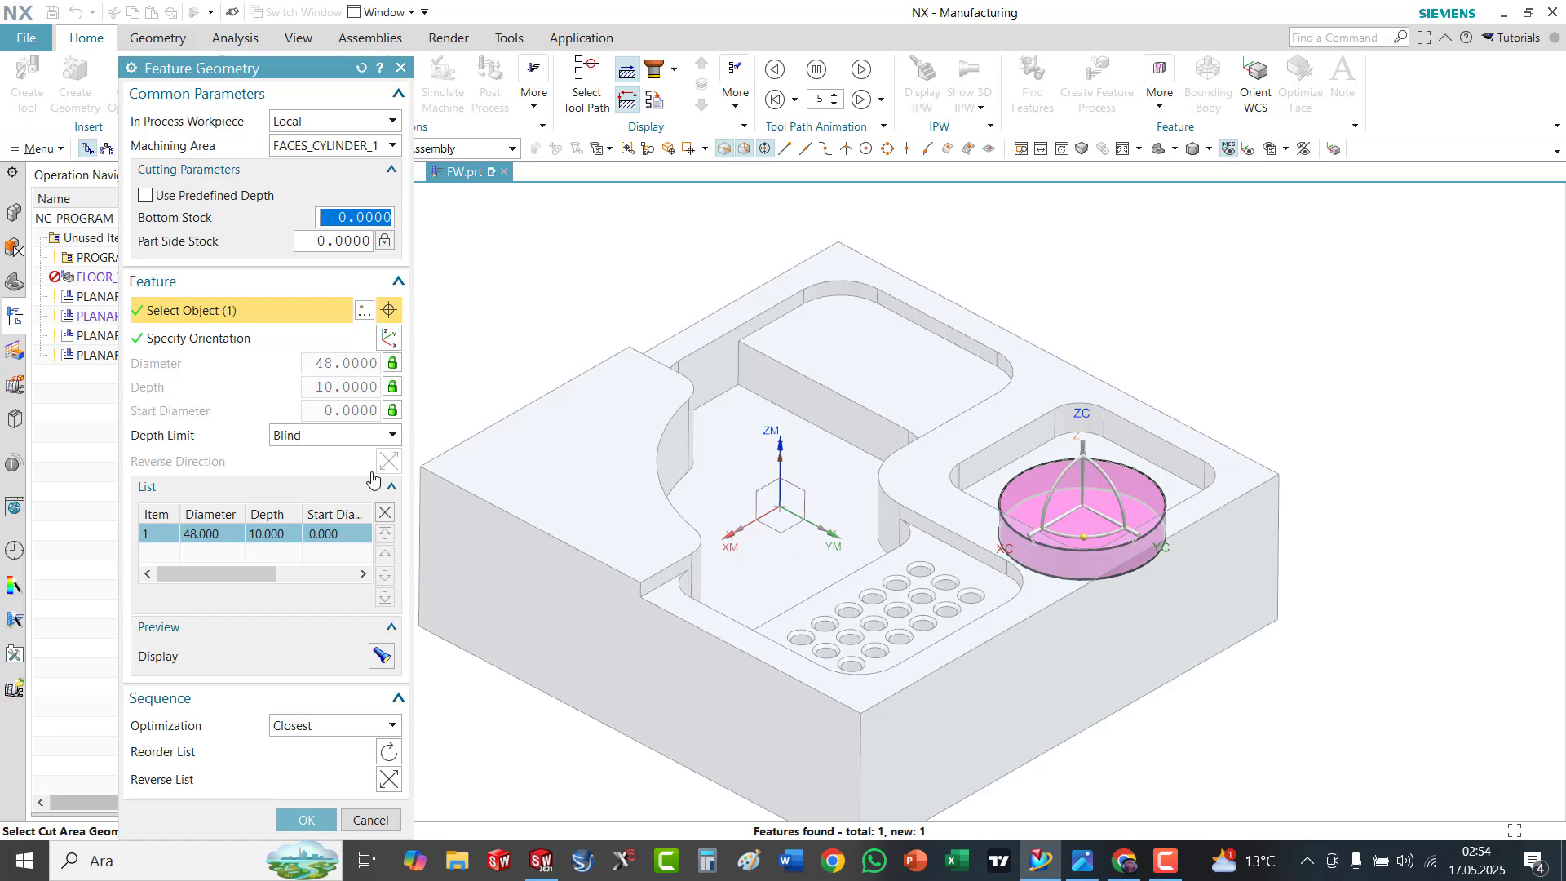
{"action": "left_click", "coordinate": [334, 818]}
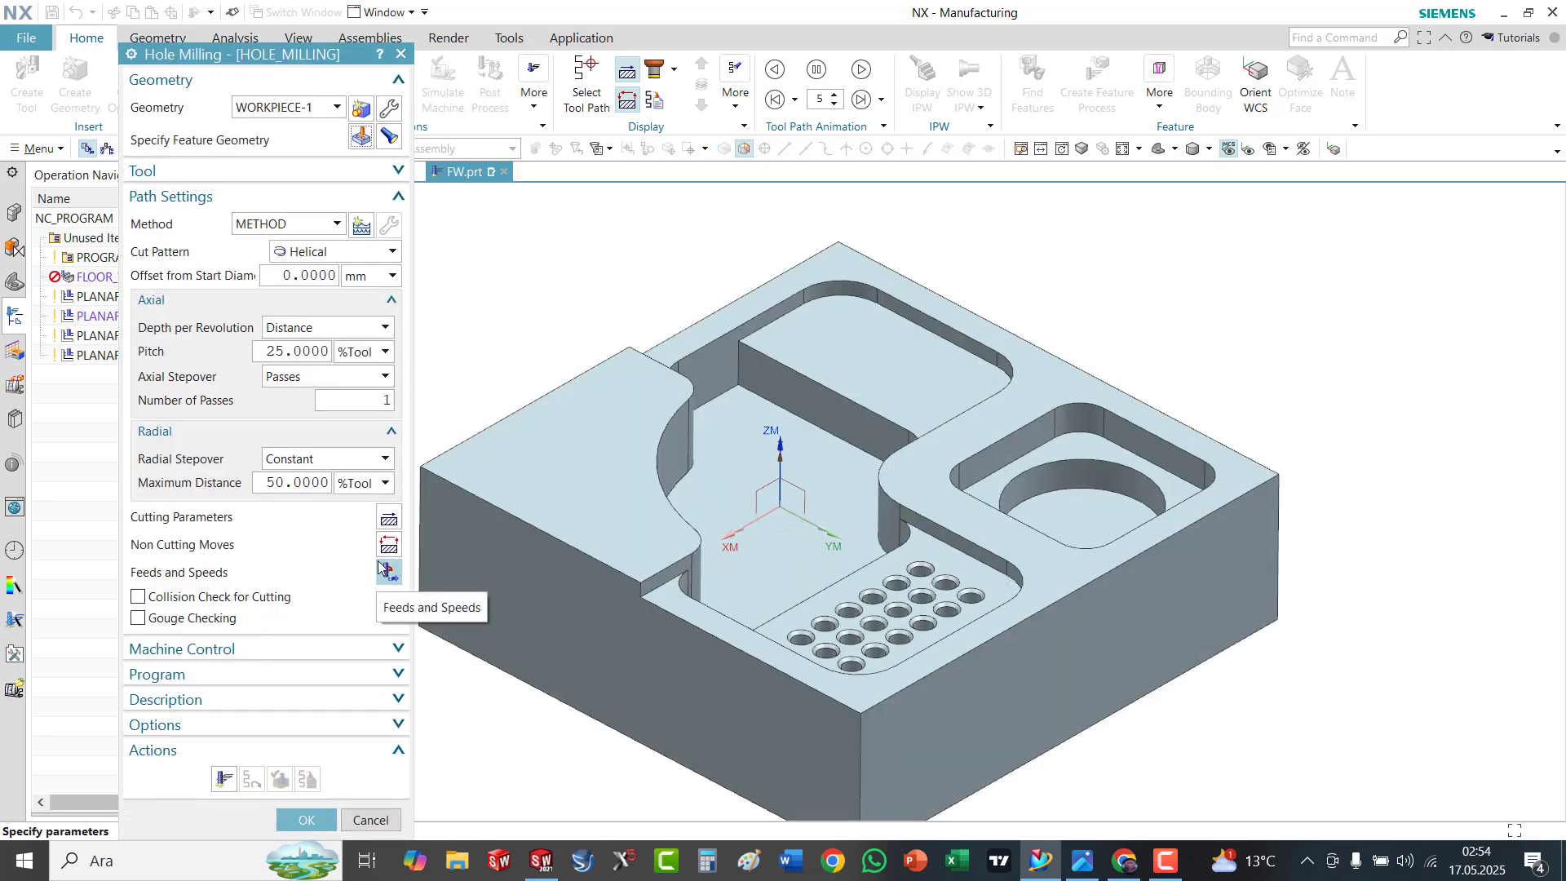
Review the Strategy, Stock and More cutting parameters of the Hole Milling operation, accept them and generate the tool path
{"action": "left_click", "coordinate": [389, 519]}
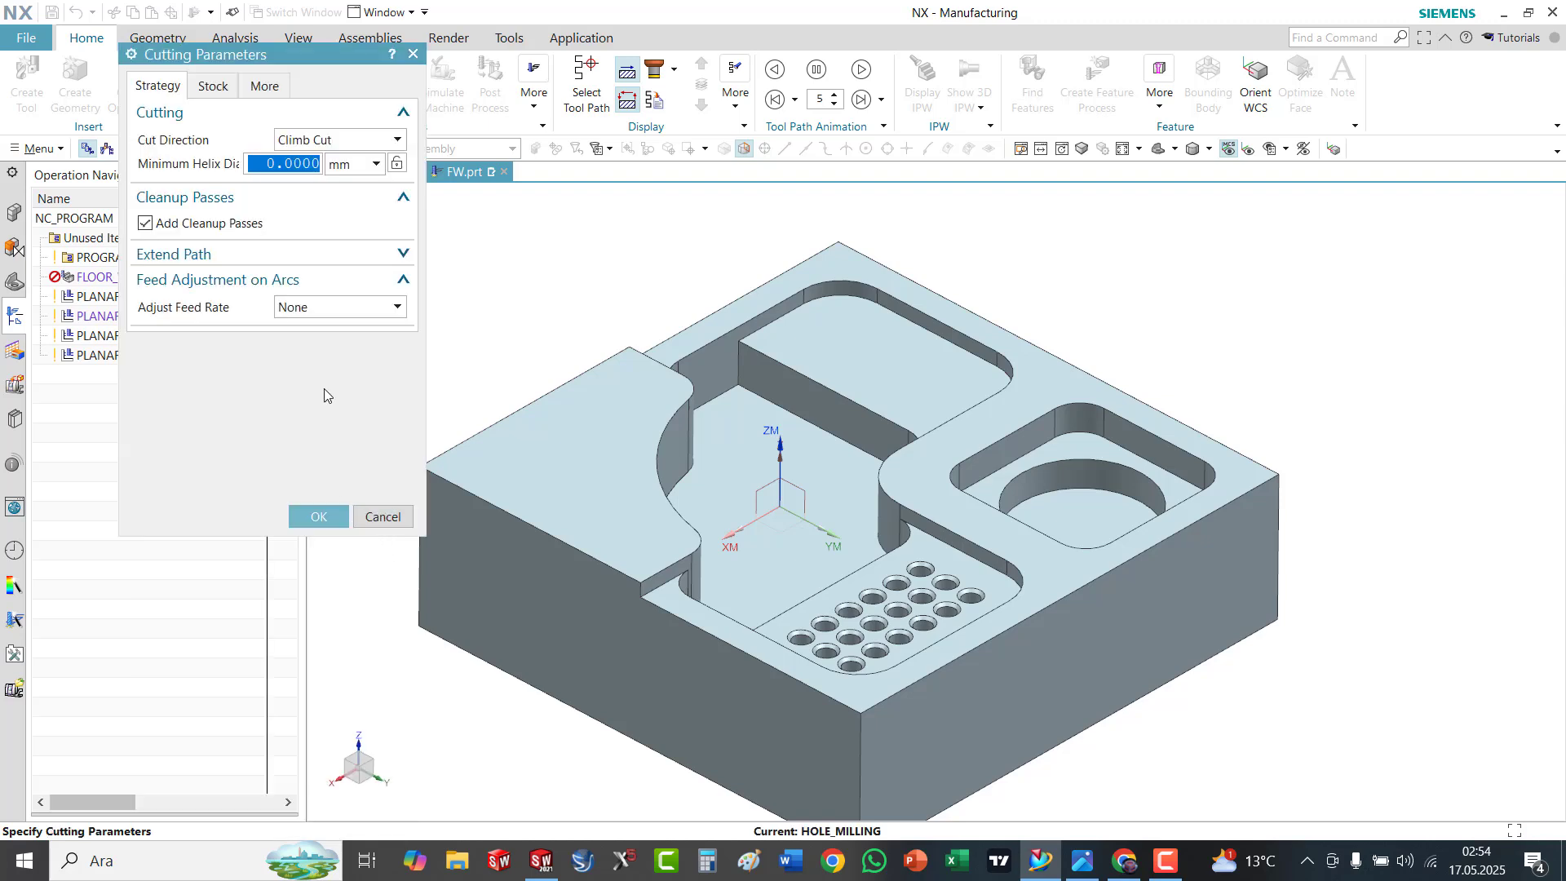
{"action": "left_click", "coordinate": [212, 86]}
{"action": "left_click", "coordinate": [269, 86]}
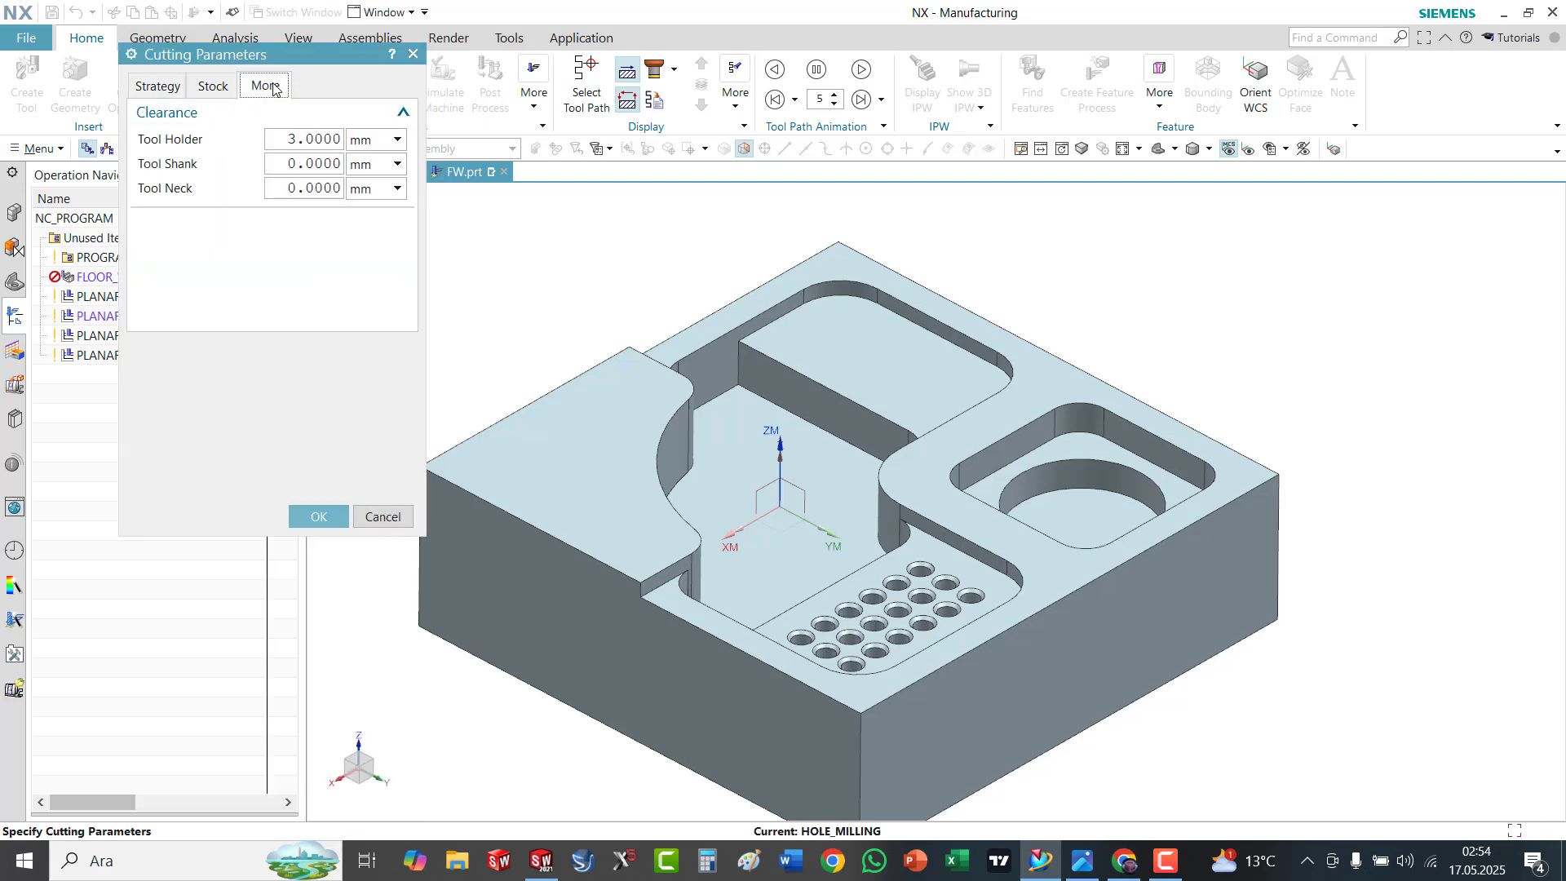
{"action": "left_click", "coordinate": [154, 87]}
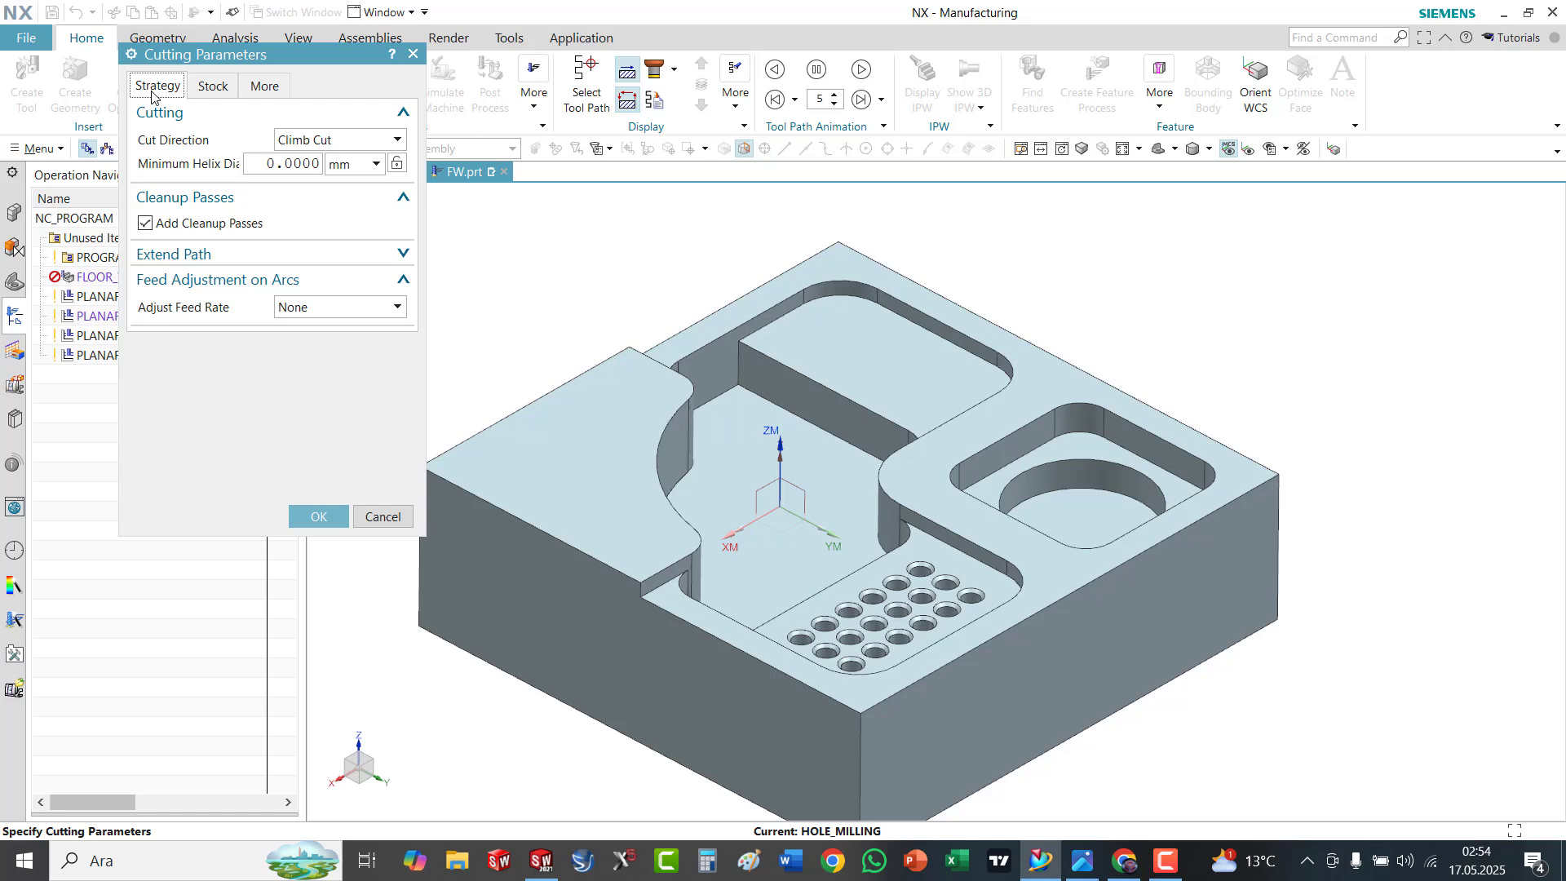
{"action": "left_click", "coordinate": [205, 94]}
{"action": "left_click", "coordinate": [254, 94]}
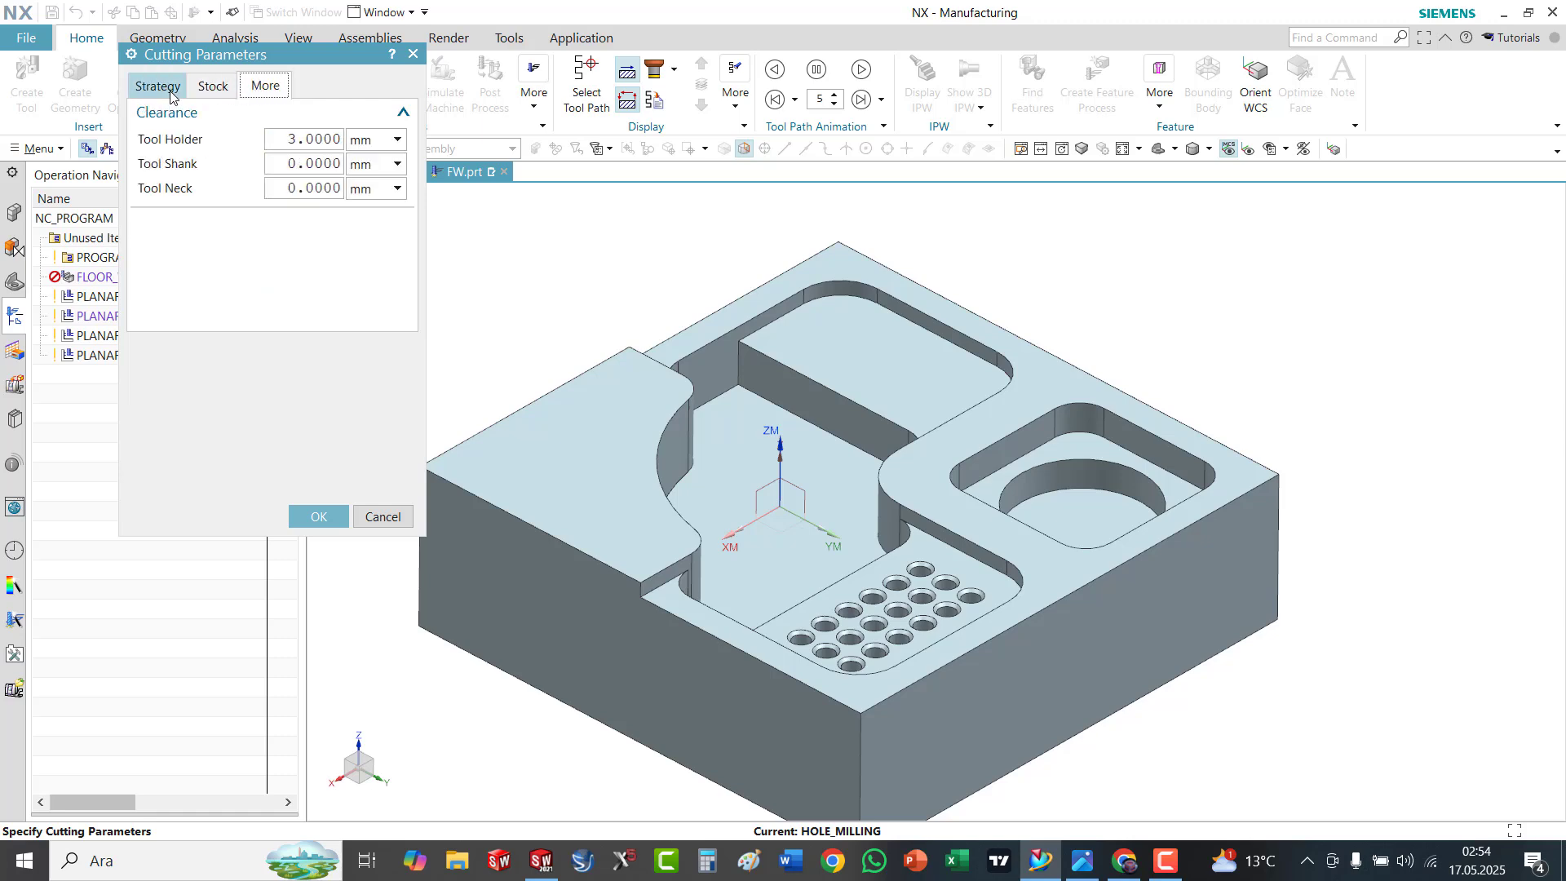
{"action": "left_click", "coordinate": [173, 95]}
{"action": "left_click", "coordinate": [320, 516]}
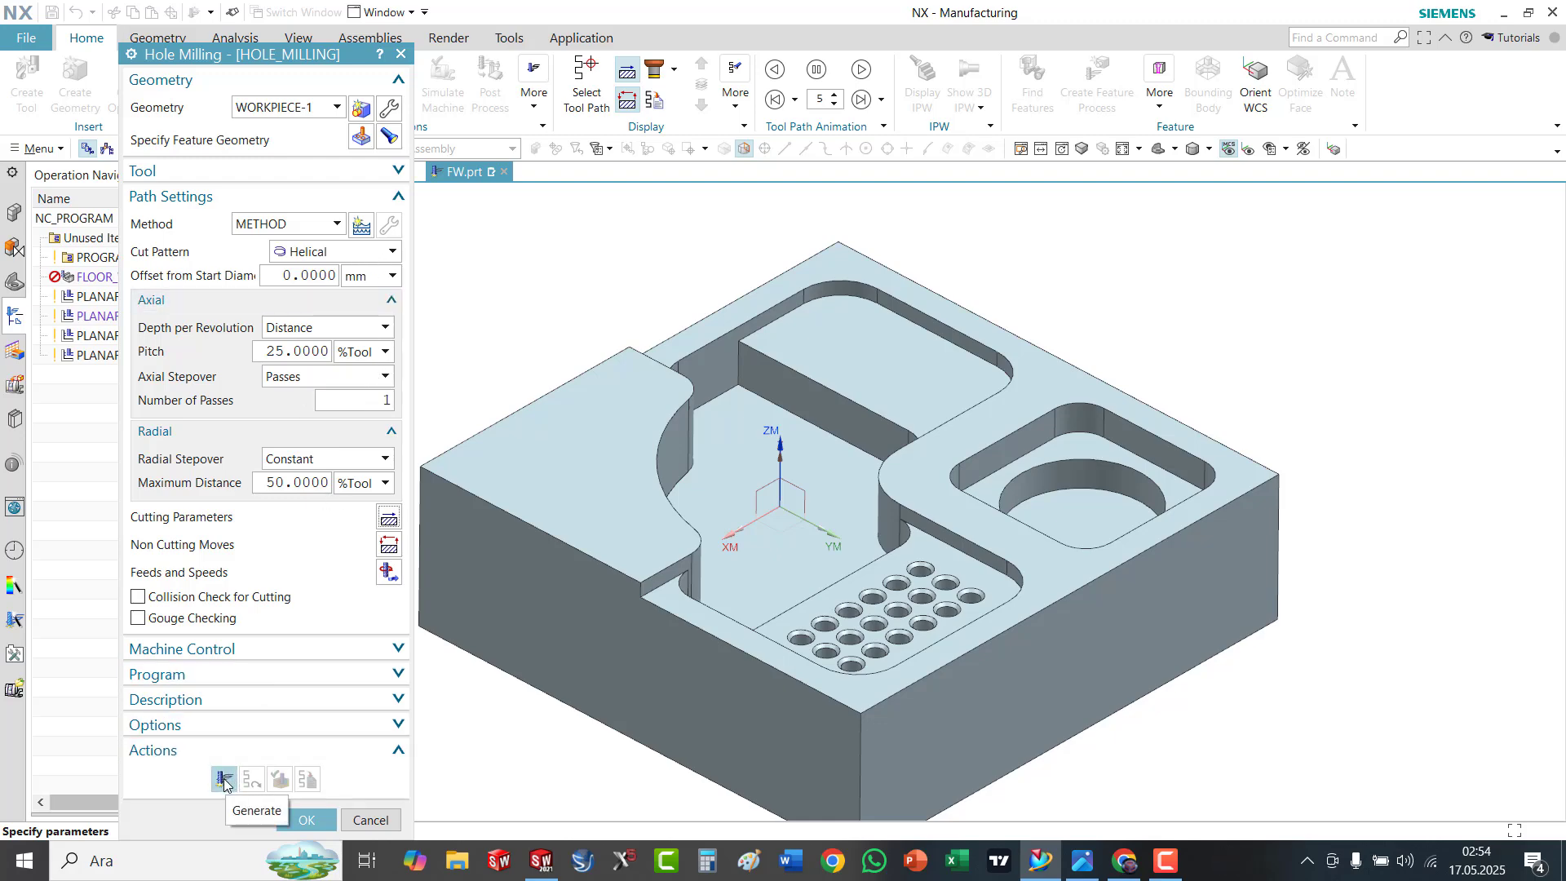
{"action": "left_click", "coordinate": [224, 781]}
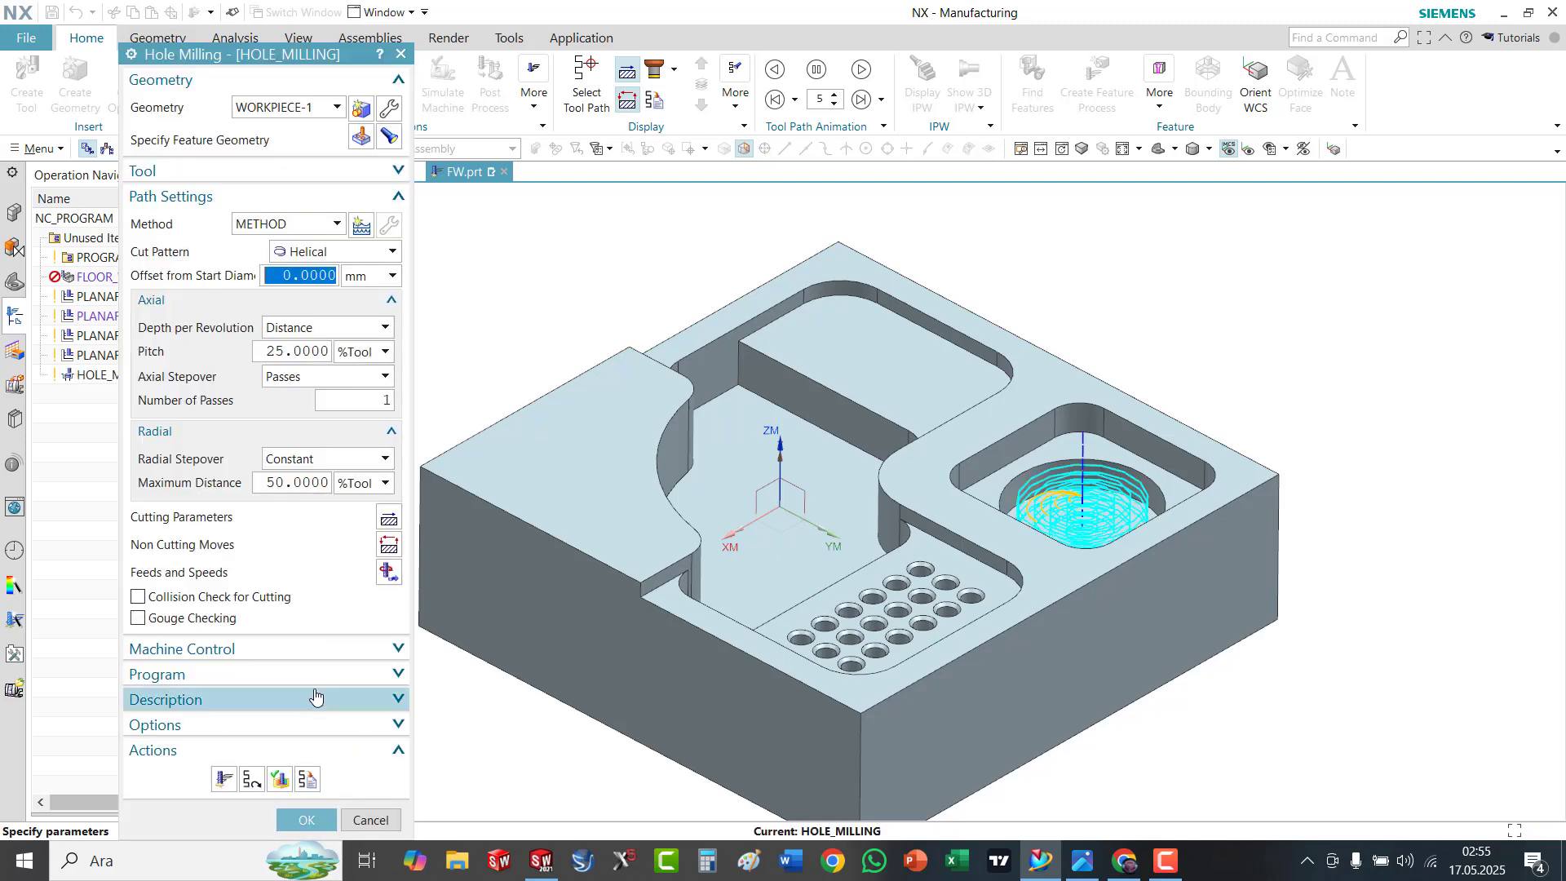
Play the 3D Dynamic material removal simulation of the circular pocket's tool path and accept the HOLE_MILLING operation
{"action": "left_click", "coordinate": [301, 778]}
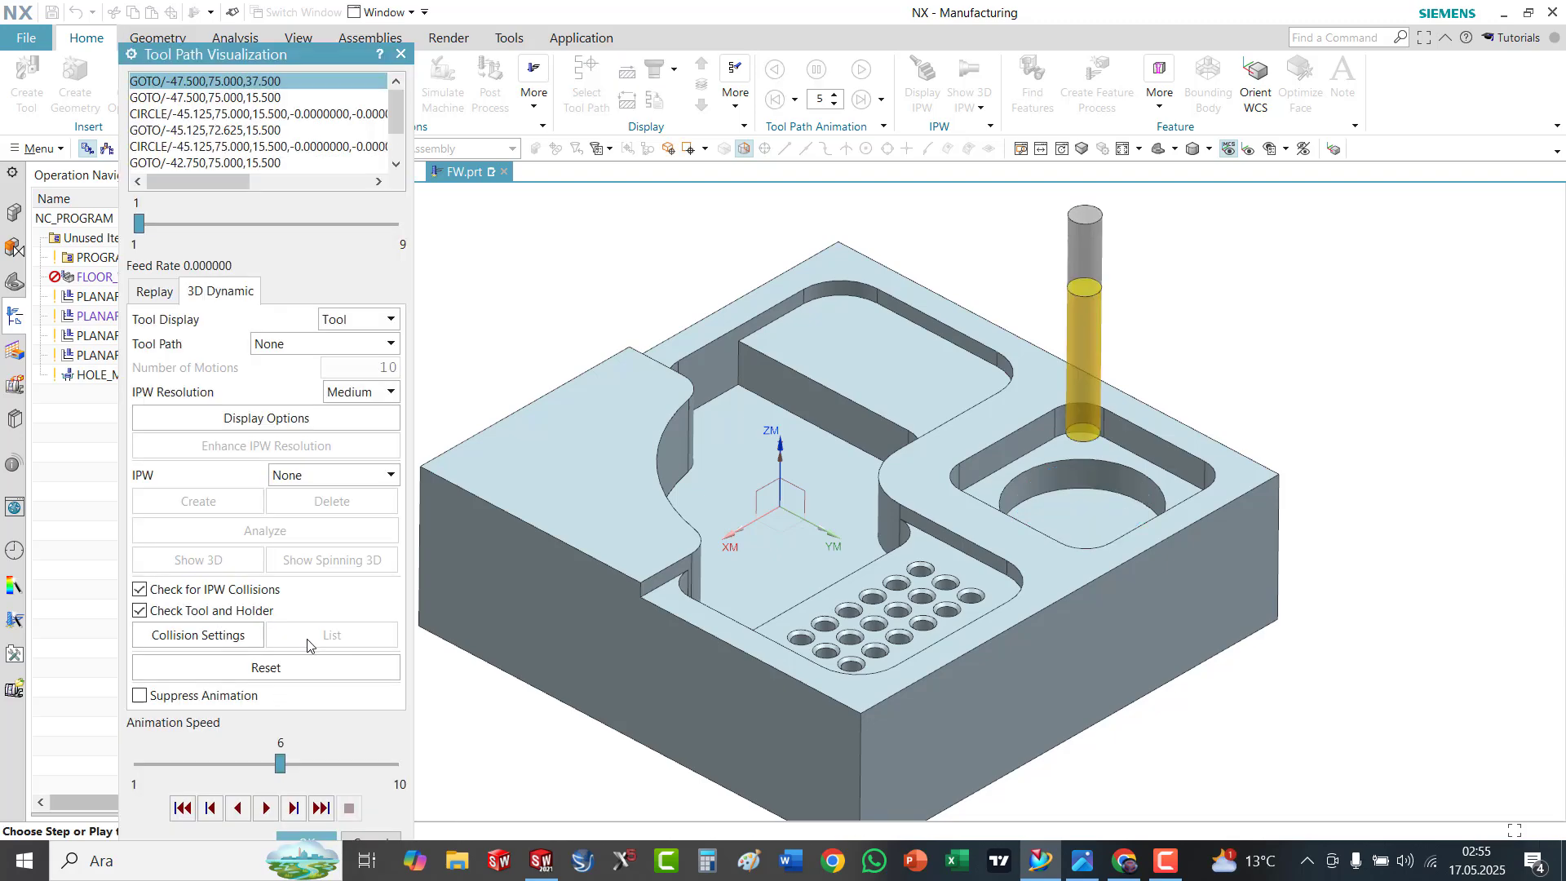
{"action": "left_click", "coordinate": [267, 667]}
{"action": "left_click", "coordinate": [266, 807]}
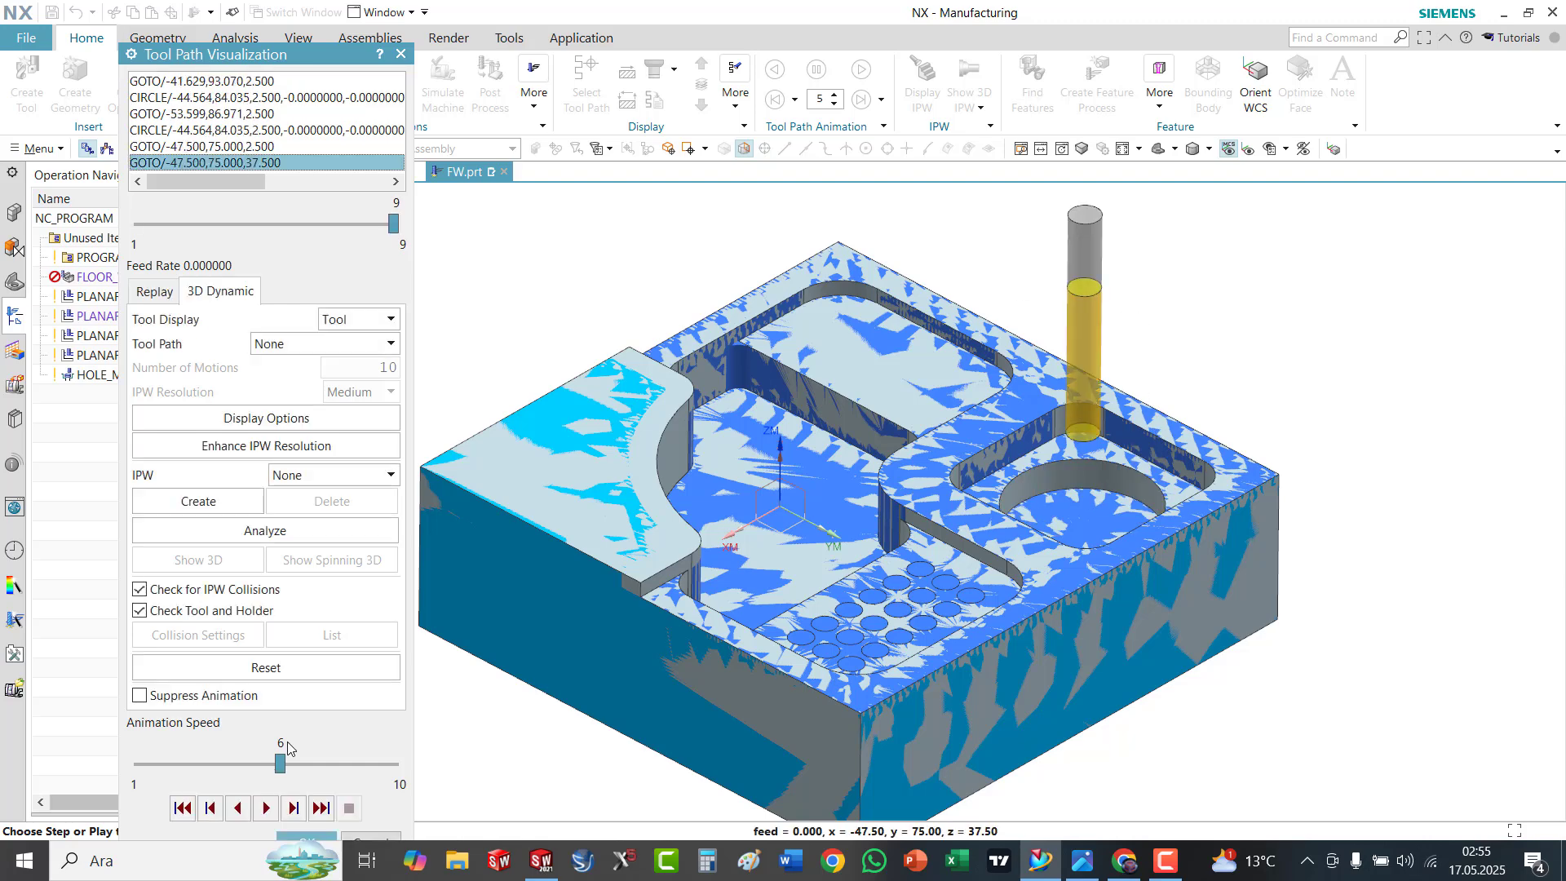
{"action": "left_click", "coordinate": [320, 845]}
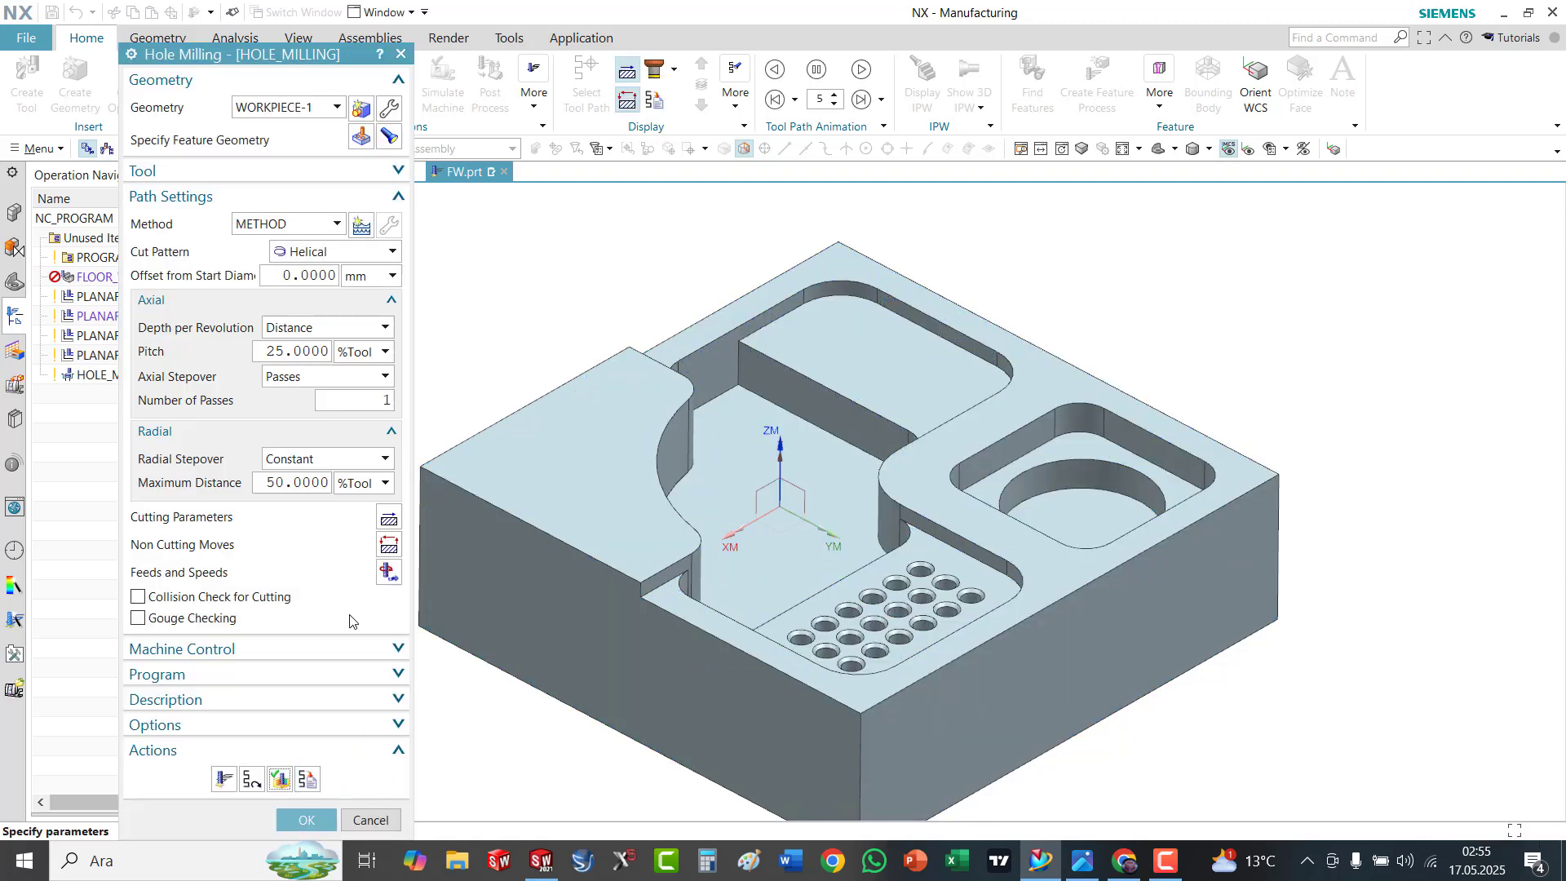
{"action": "left_click", "coordinate": [319, 819]}
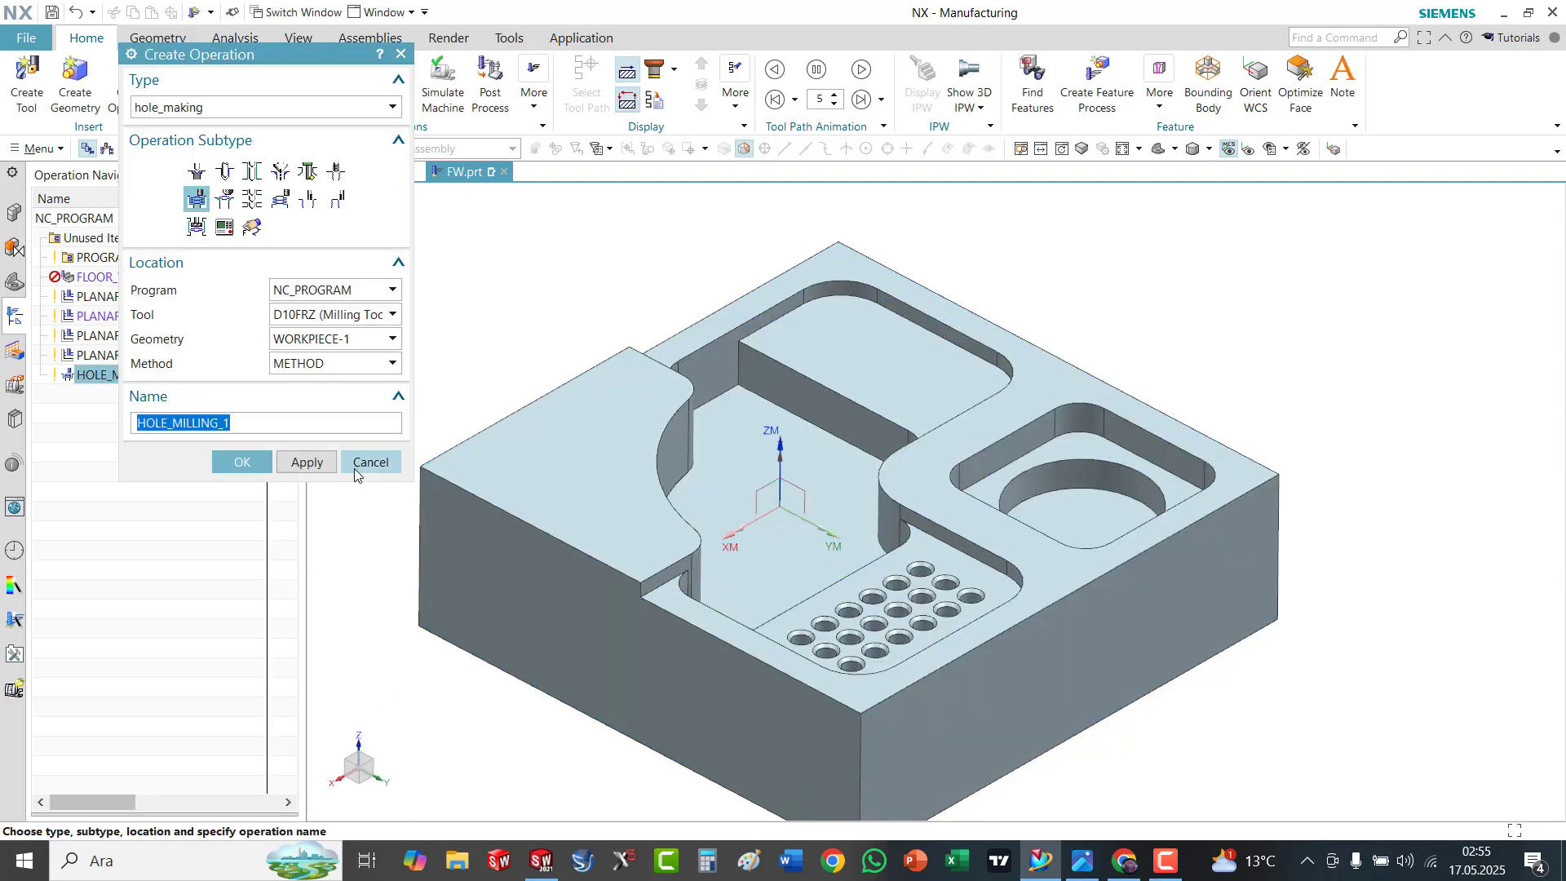
{"action": "left_click", "coordinate": [356, 467]}
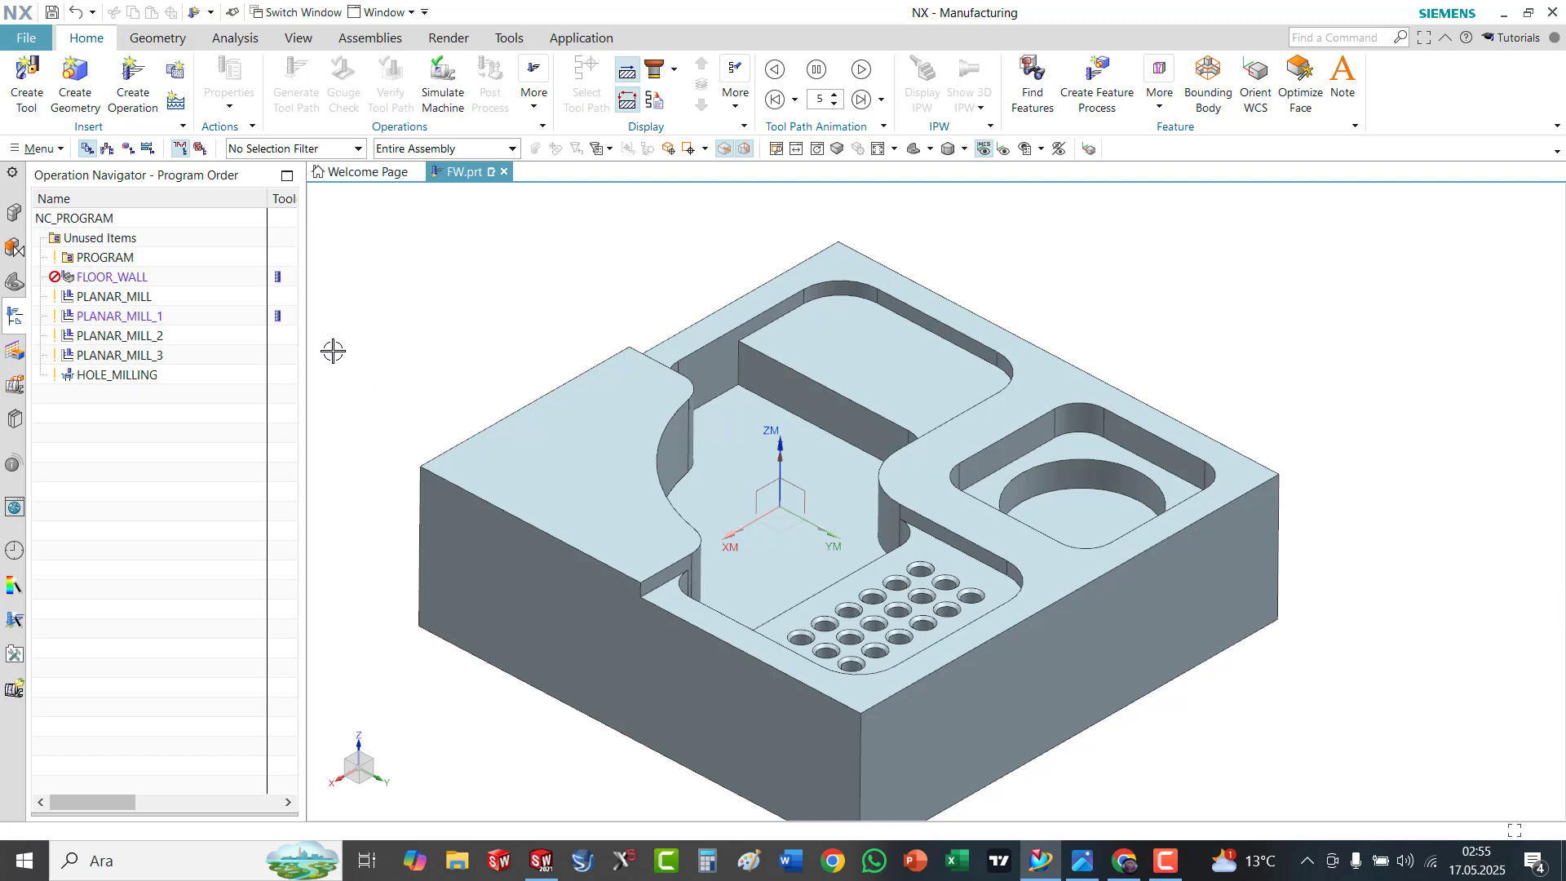
Create a hole_making operation of subtype DRILLING with drilling tool D6MTKP and geometry WORKPIECE-1
{"action": "left_click", "coordinate": [141, 92]}
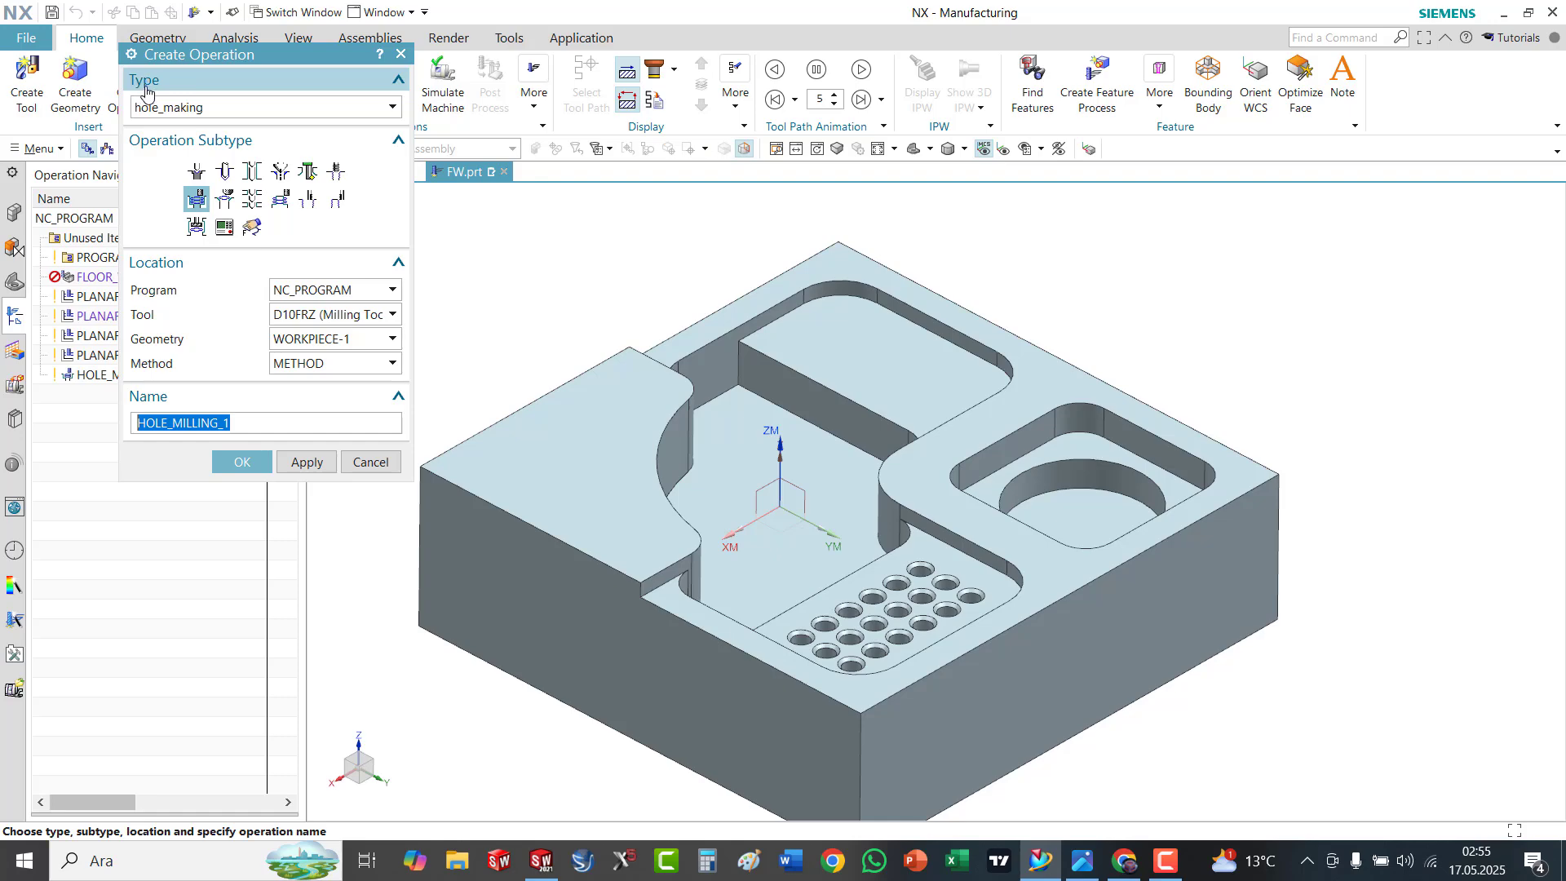
{"action": "left_click", "coordinate": [225, 173]}
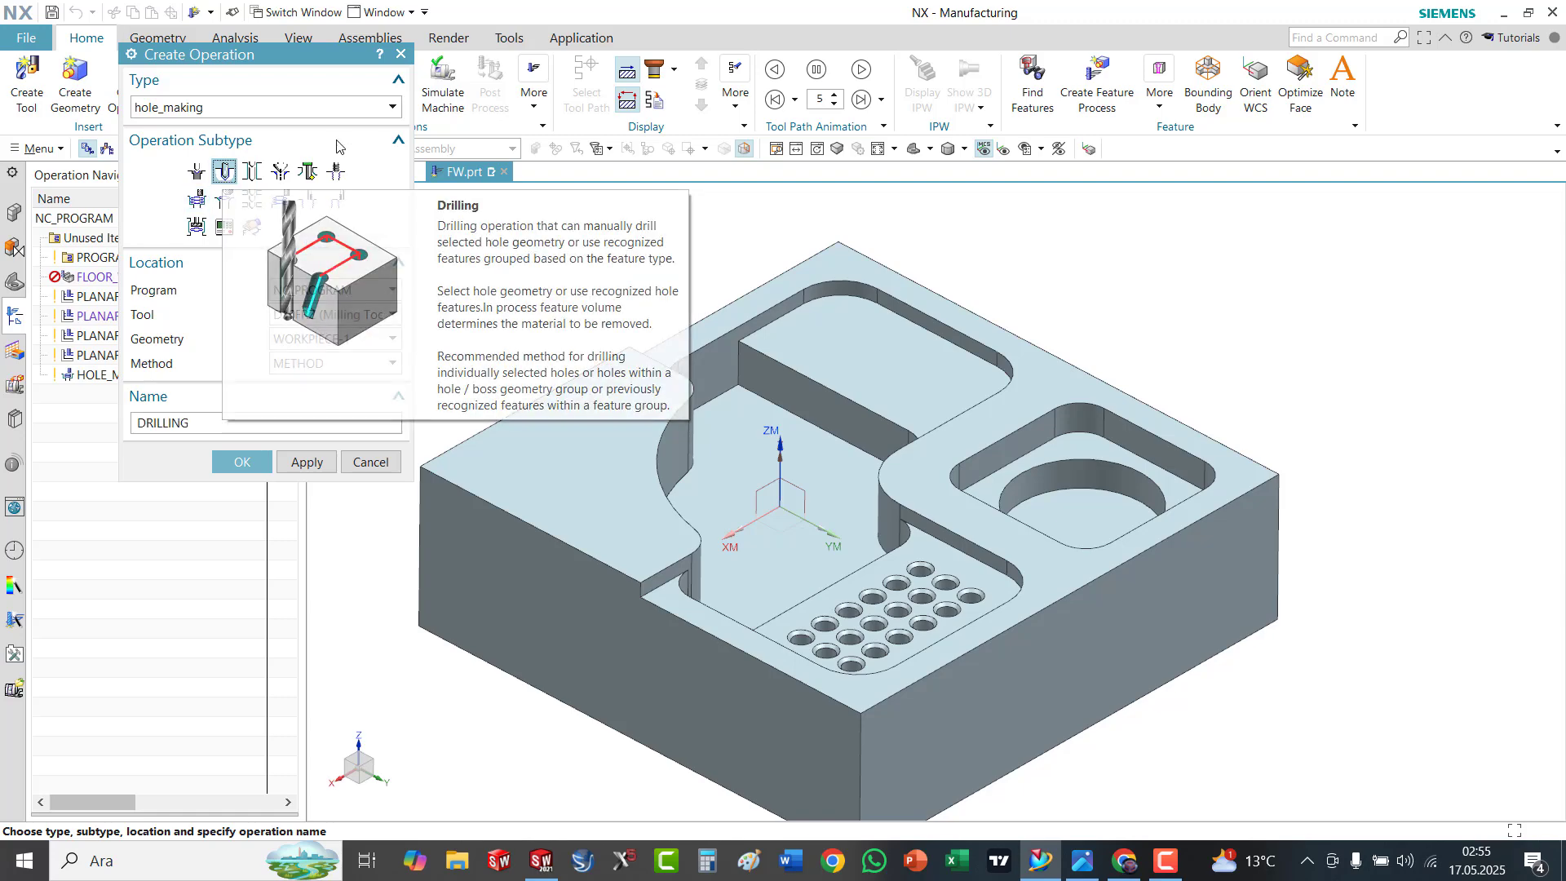
{"action": "left_click", "coordinate": [356, 320]}
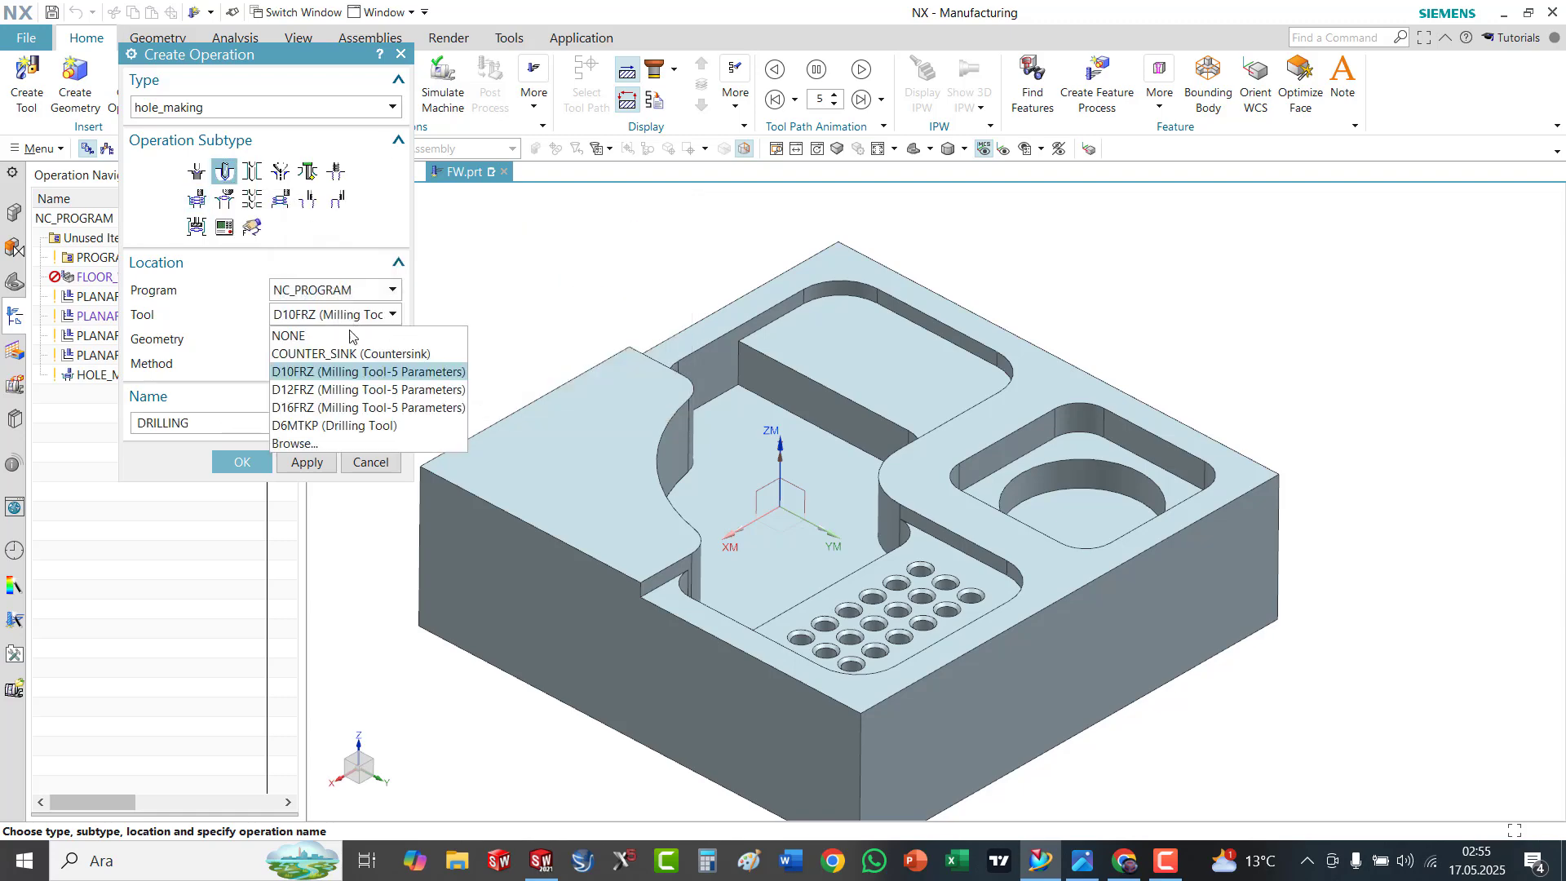
{"action": "left_click", "coordinate": [325, 426]}
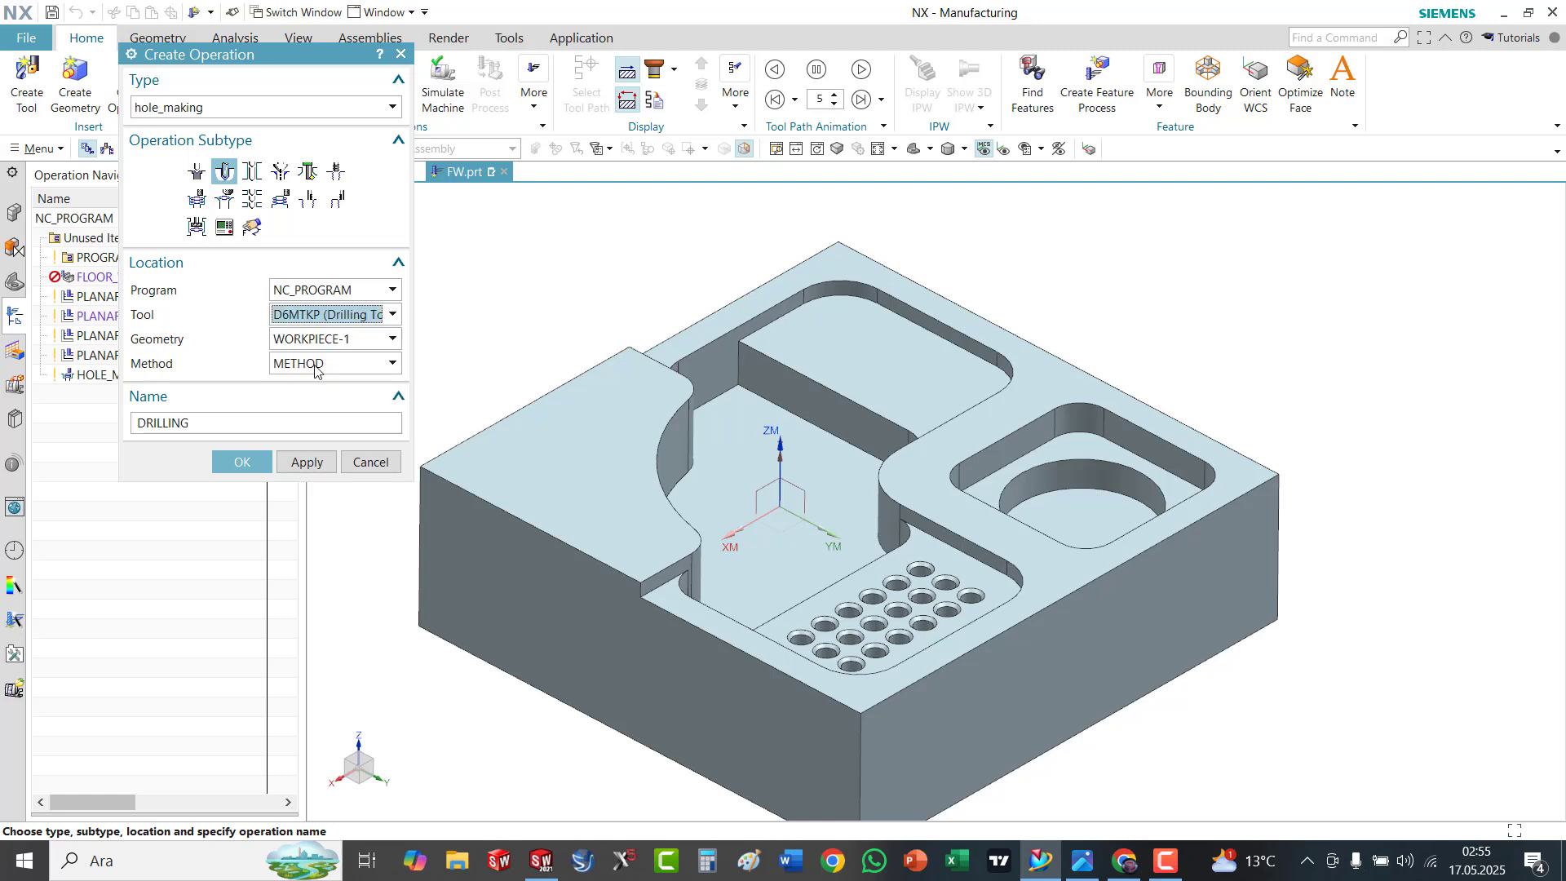
{"action": "left_click", "coordinate": [304, 455]}
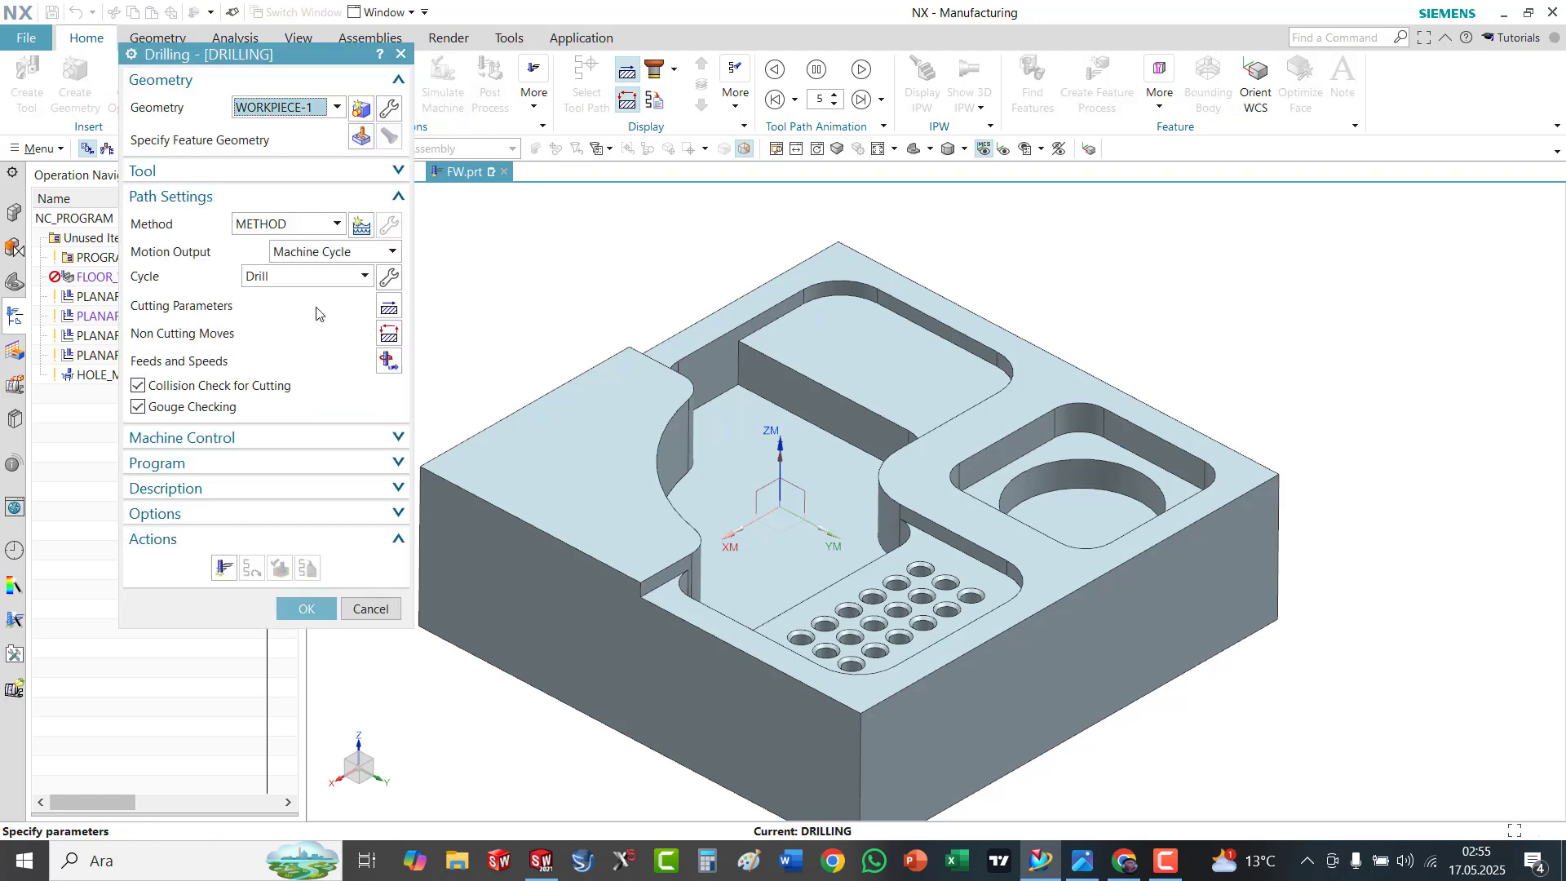
Specify all the small holes in the grid on the stepped pocket floor as the feature geometry of the Drilling operation
{"action": "left_click", "coordinate": [914, 148]}
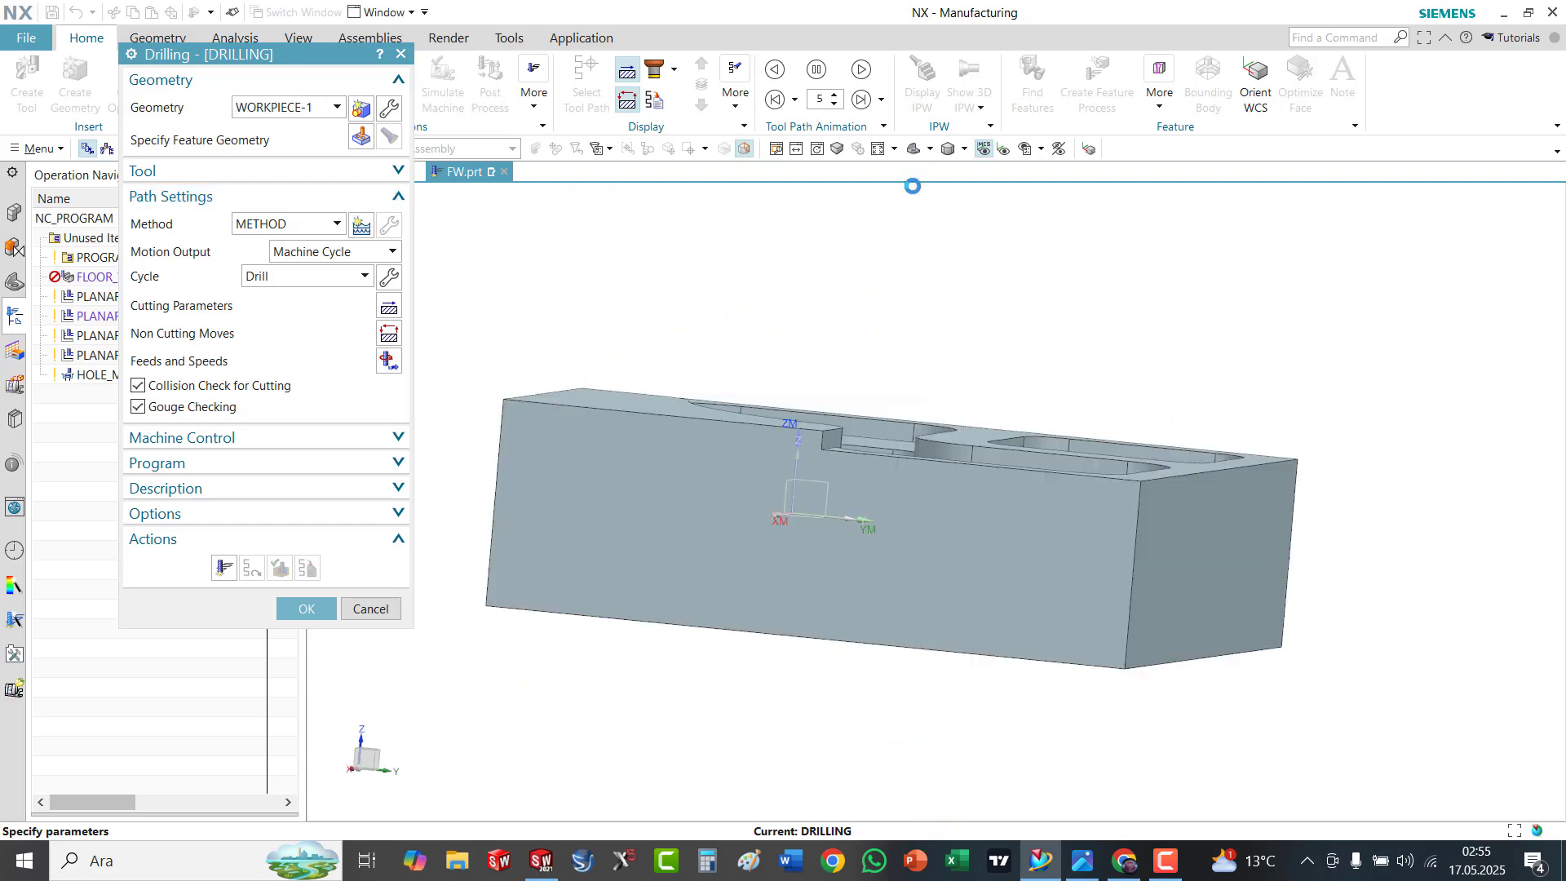
{"action": "left_click", "coordinate": [929, 148]}
{"action": "left_click", "coordinate": [915, 167]}
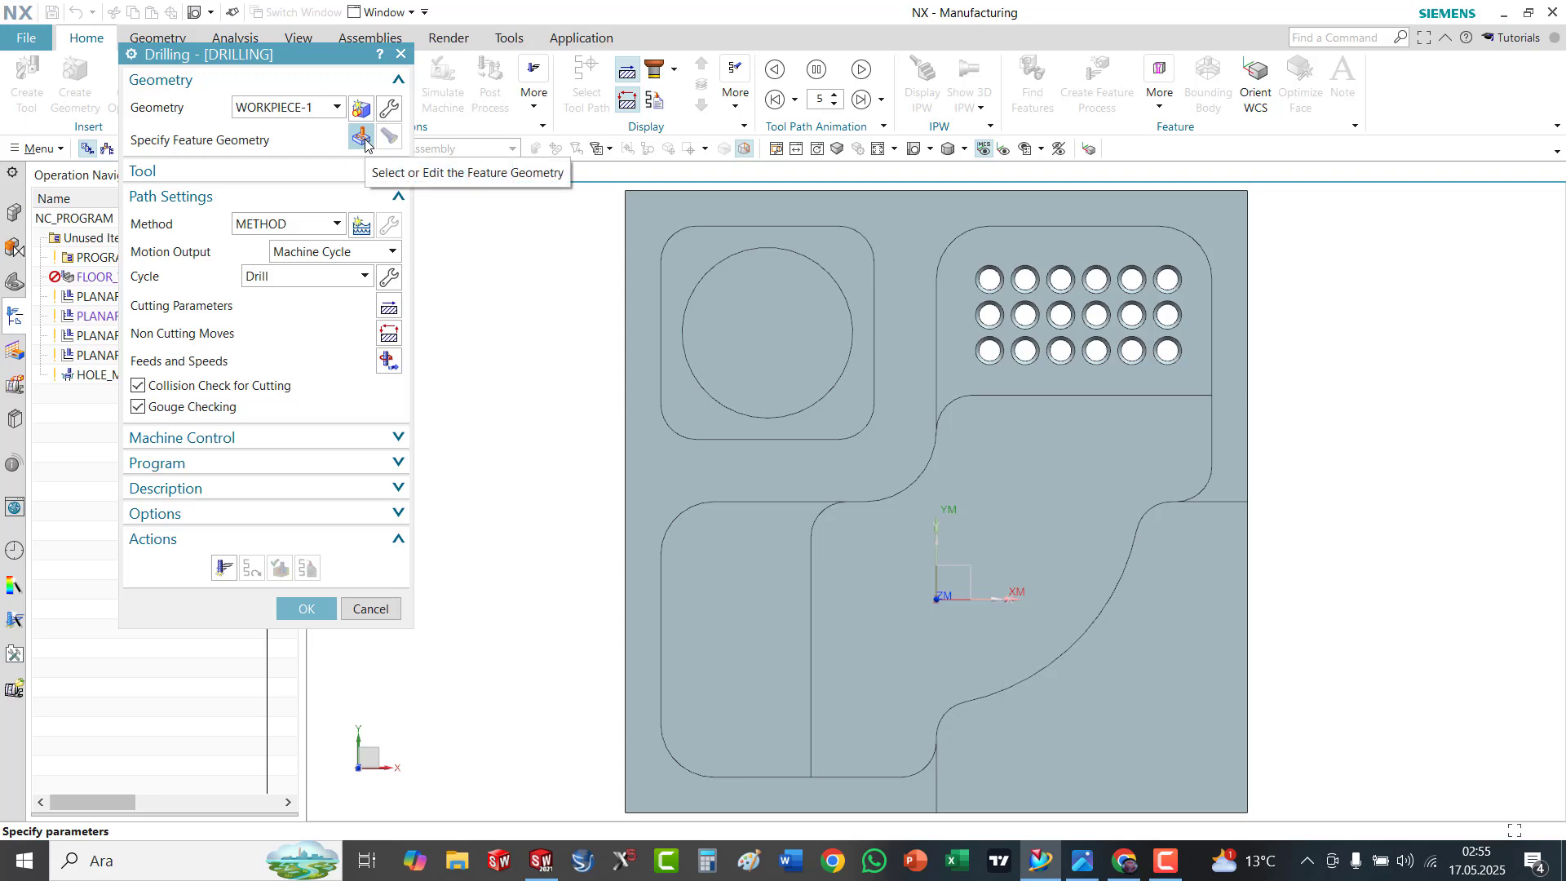
{"action": "left_click", "coordinate": [362, 137]}
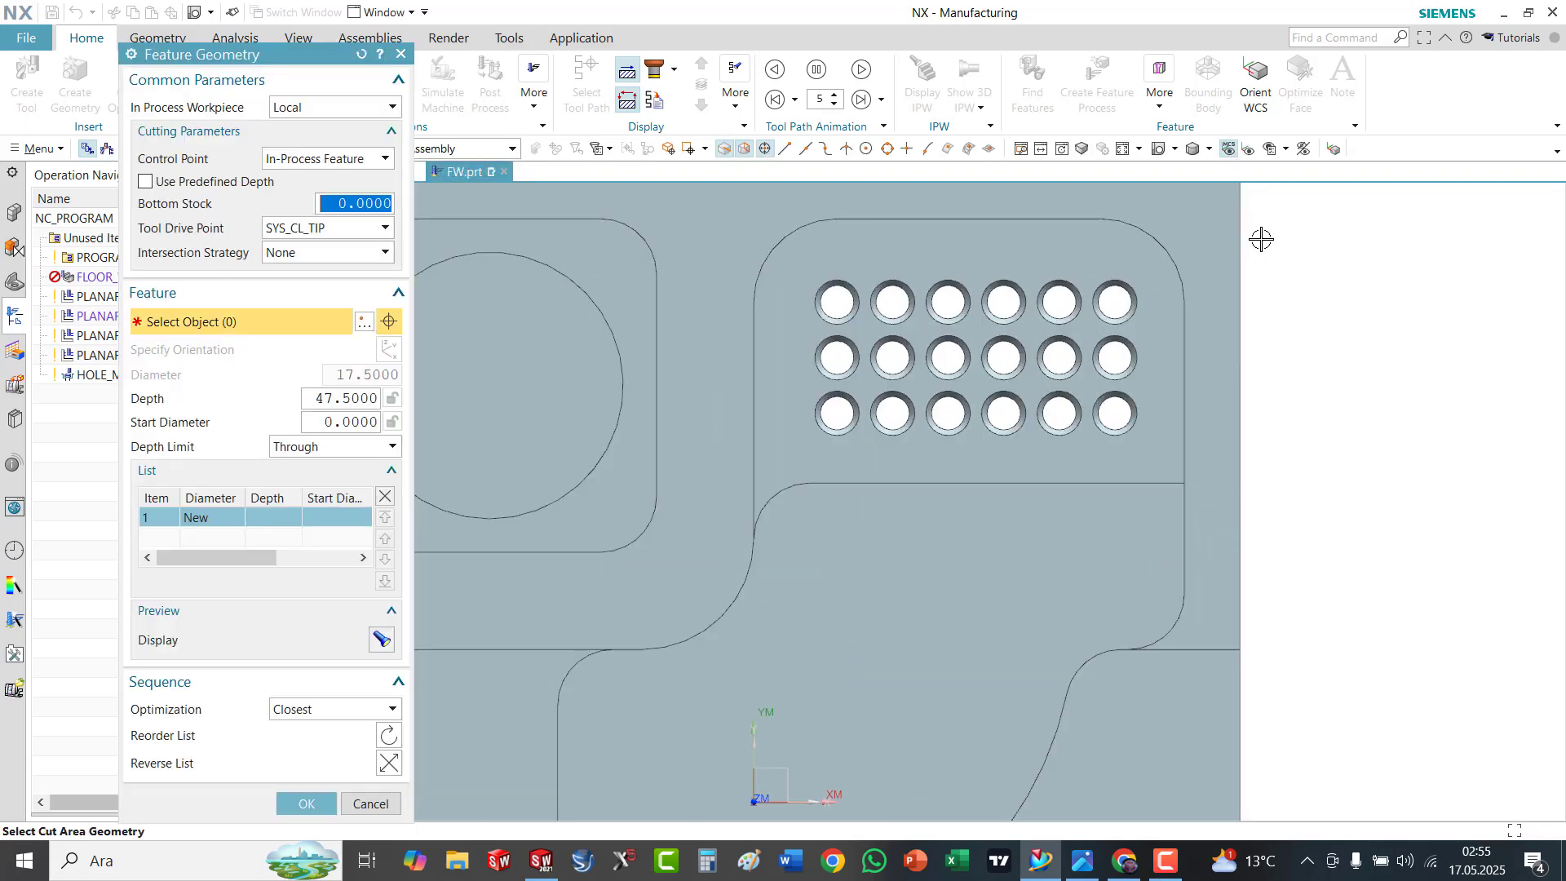
{"action": "left_click_drag", "start_coordinate": [790, 259], "coordinate": [1156, 461]}
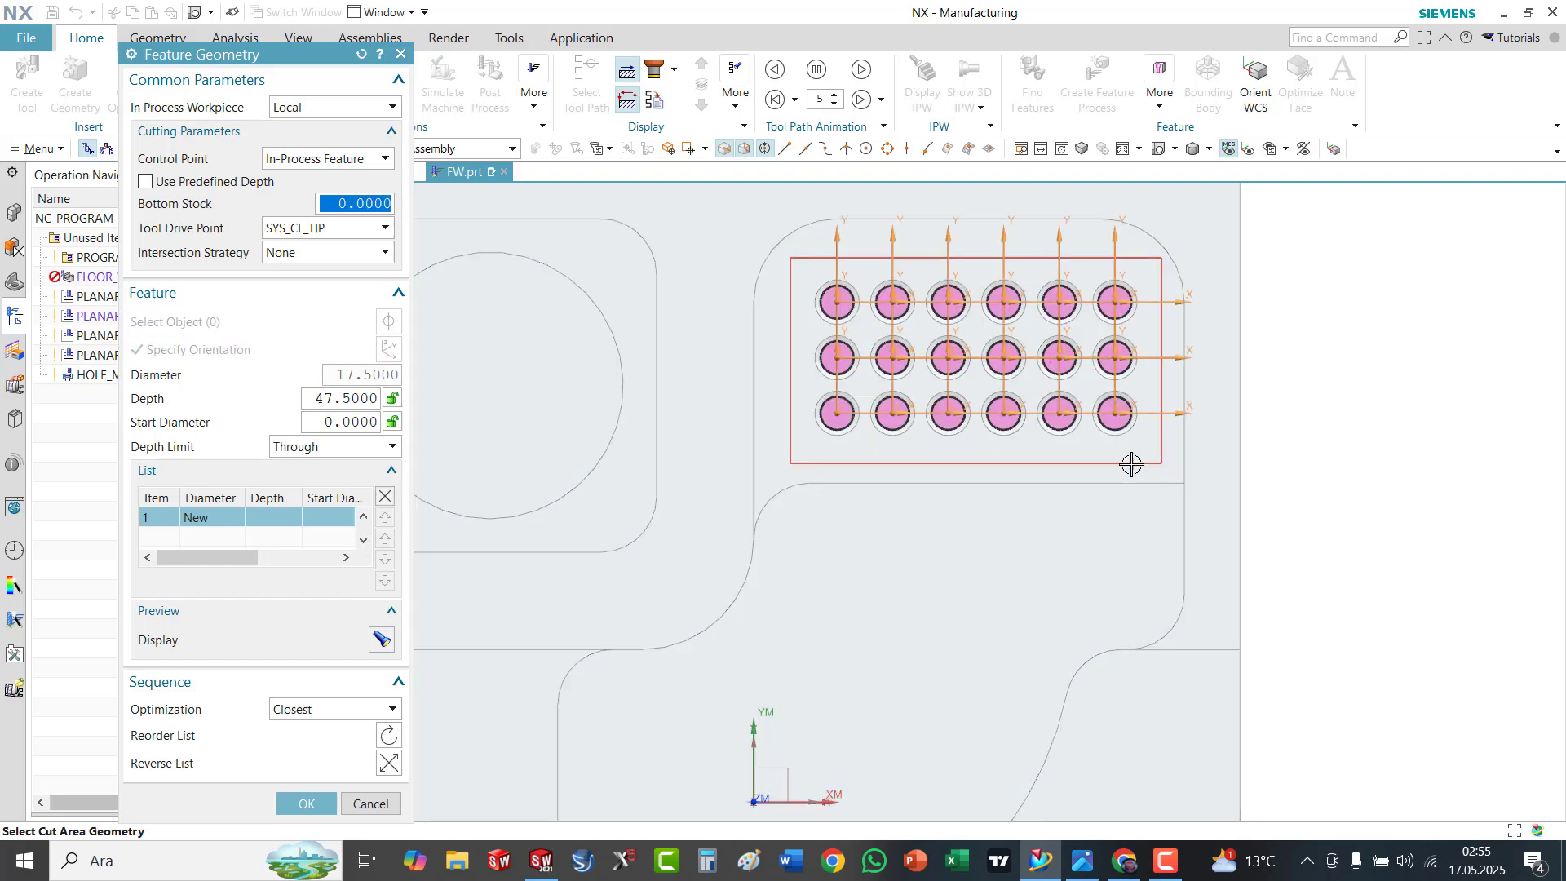
{"action": "left_click", "coordinate": [1175, 149]}
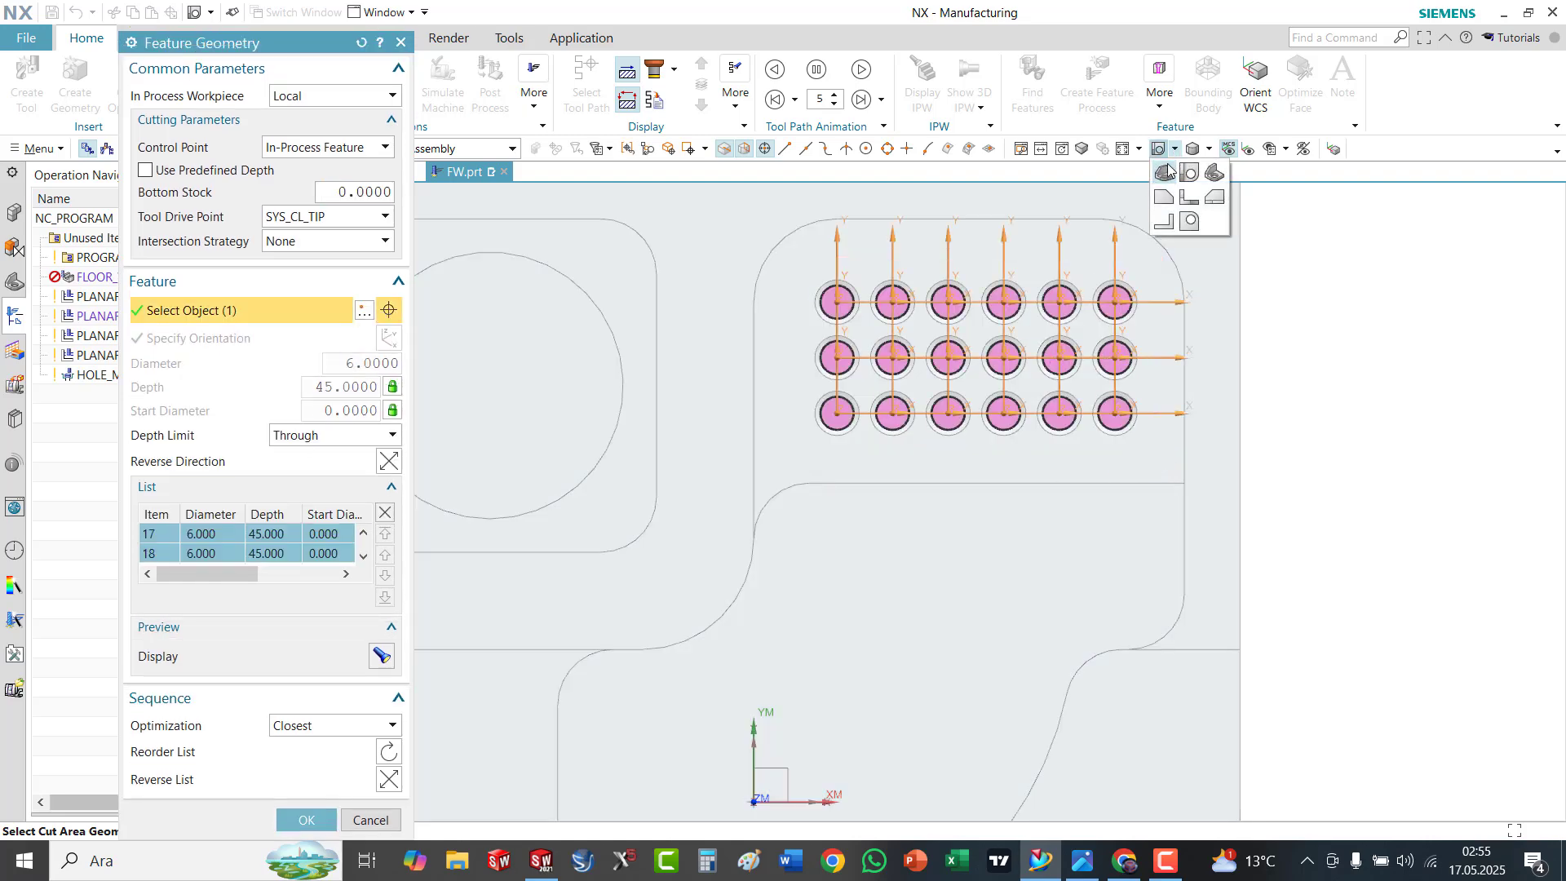
{"action": "left_click", "coordinate": [1164, 173]}
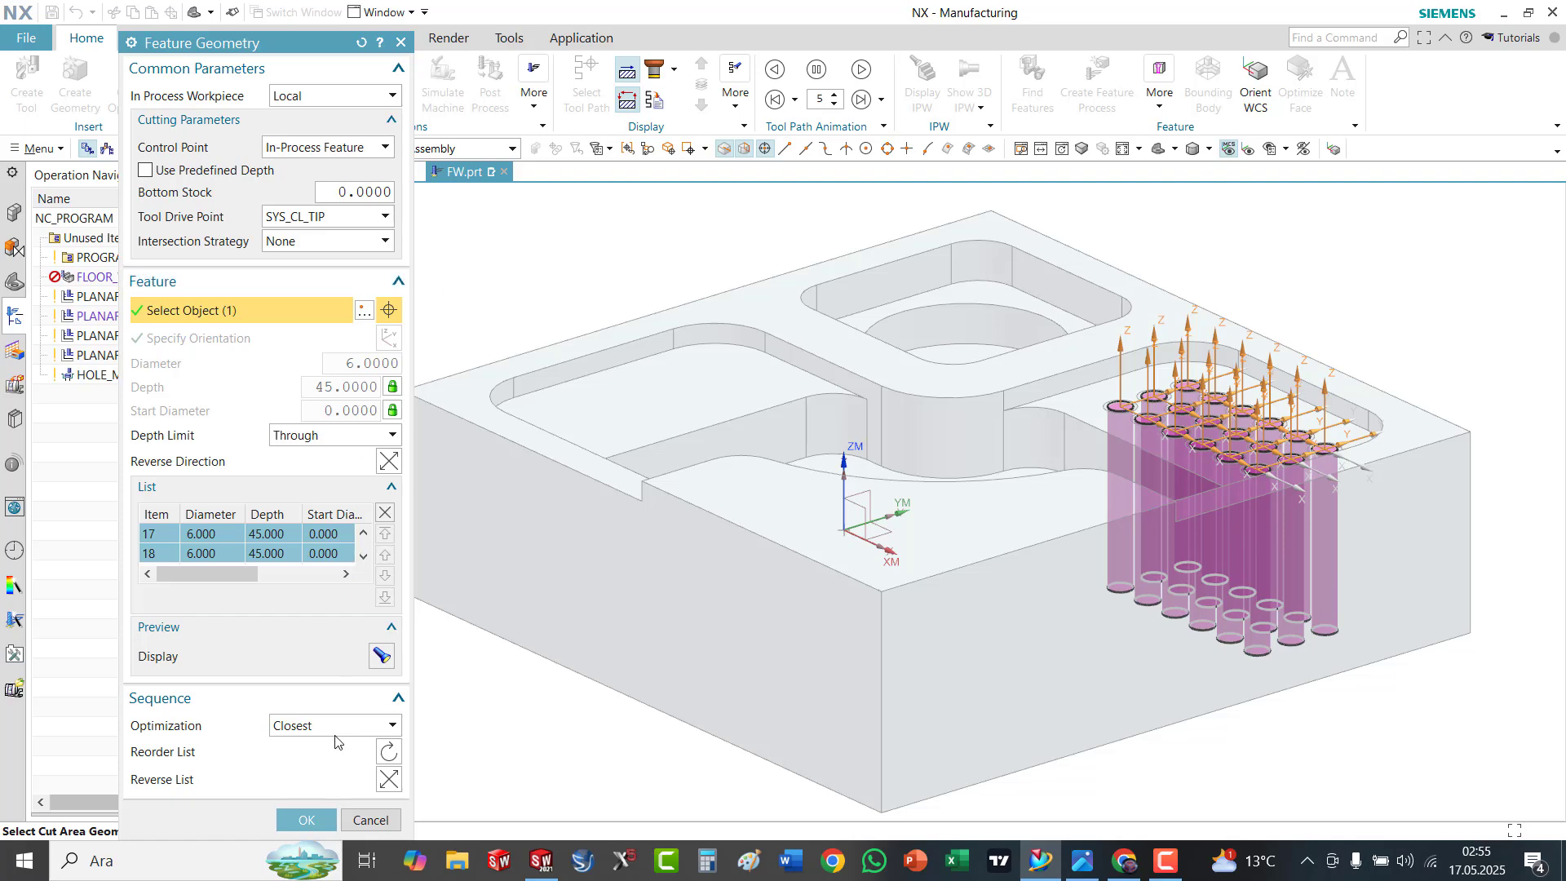
{"action": "left_click", "coordinate": [307, 819]}
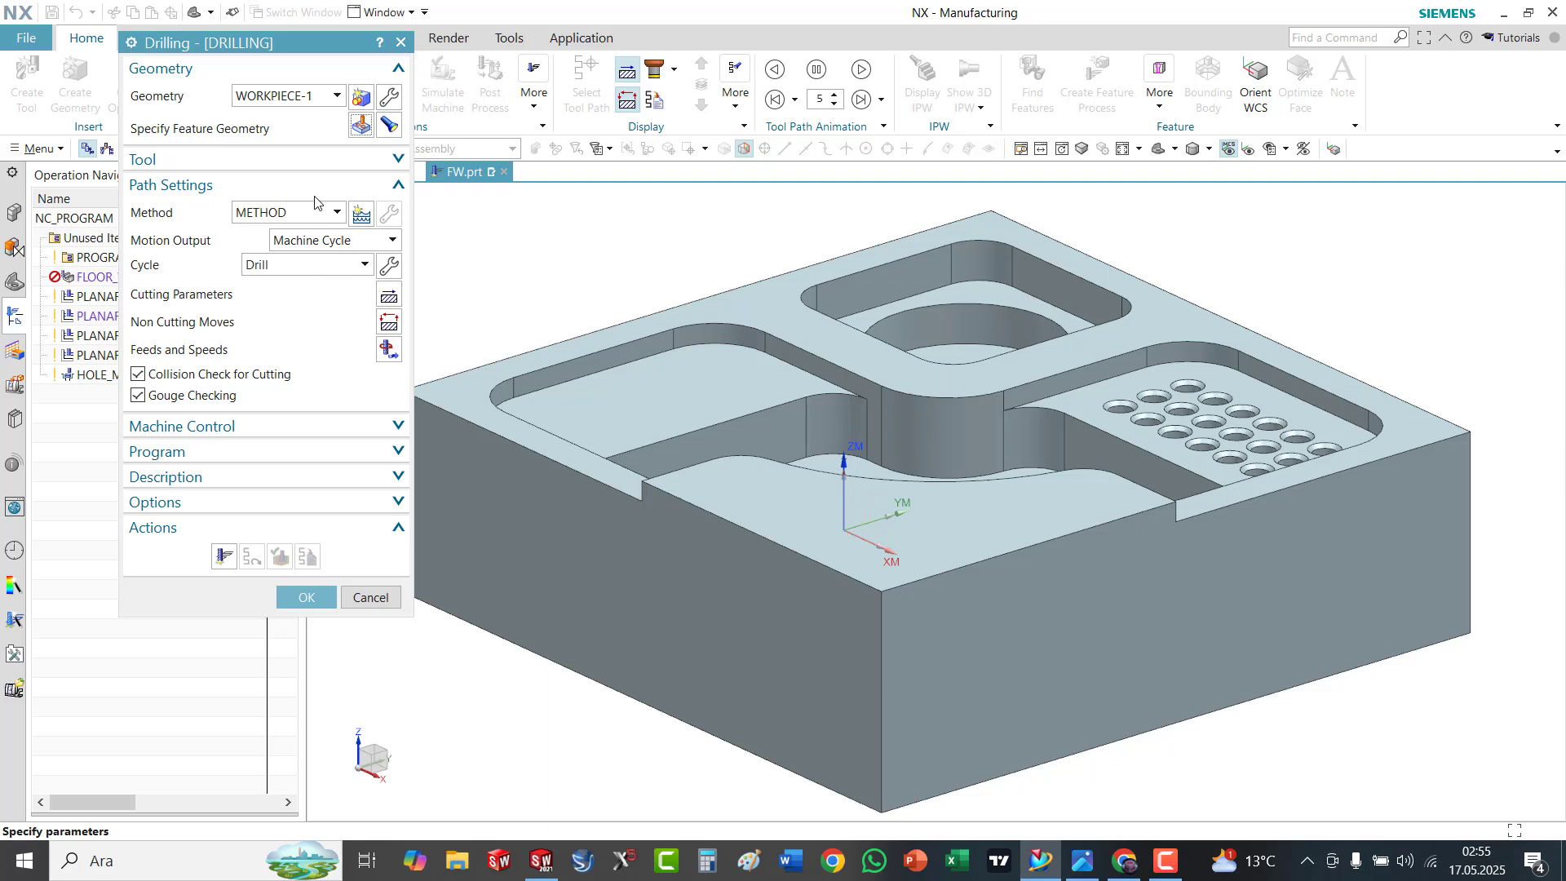
Choose the Drill cycle with the existing cutting parameters and generate the tool path for the hole grid
{"action": "left_click", "coordinate": [315, 160]}
{"action": "left_click", "coordinate": [315, 160]}
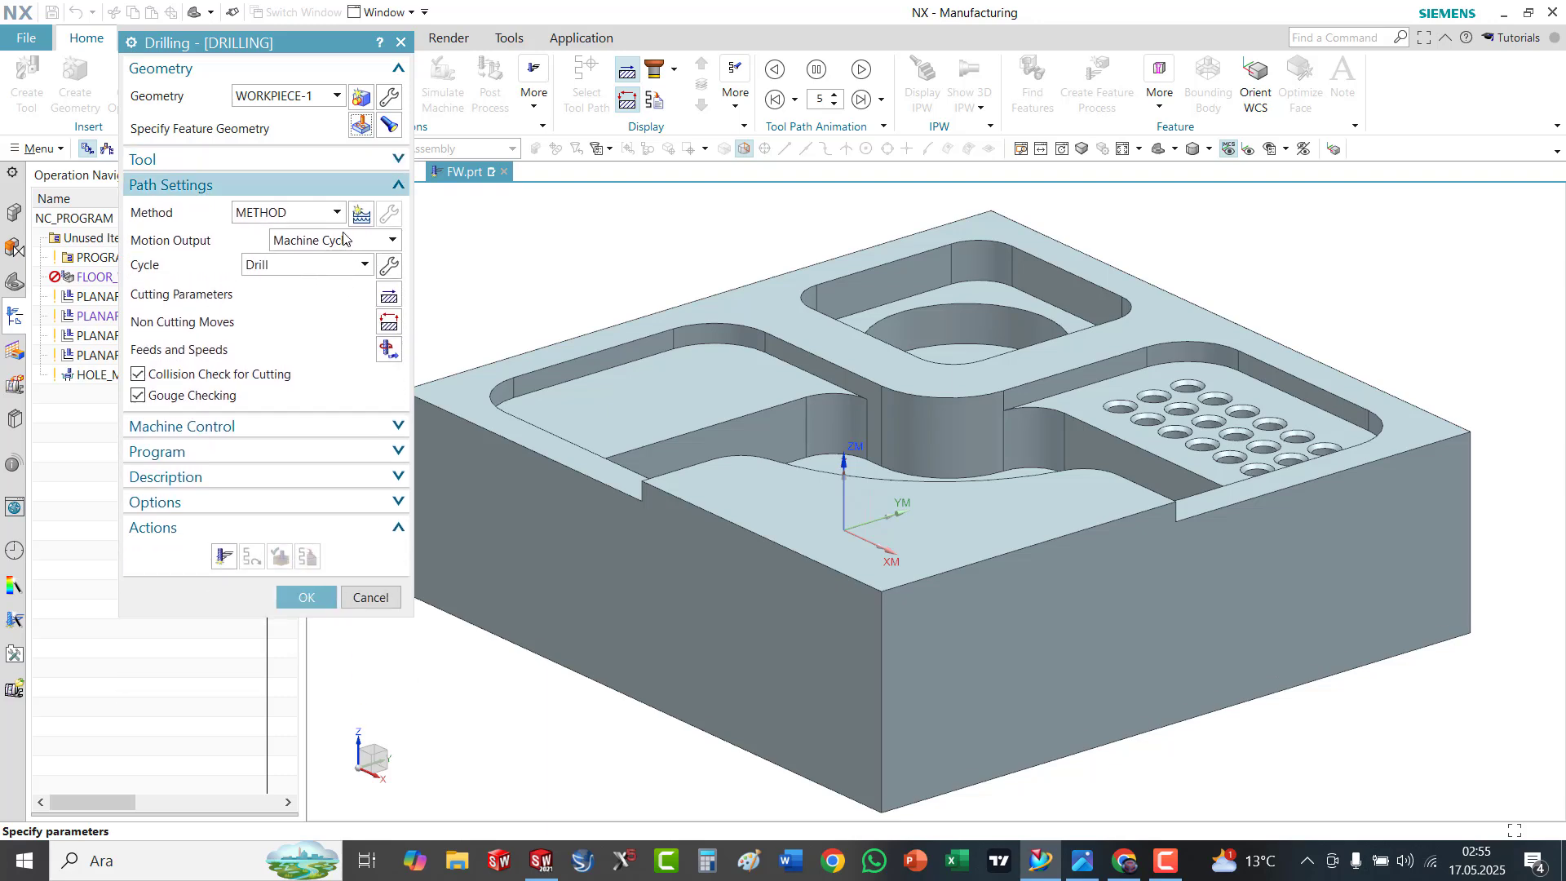
{"action": "left_click", "coordinate": [315, 266]}
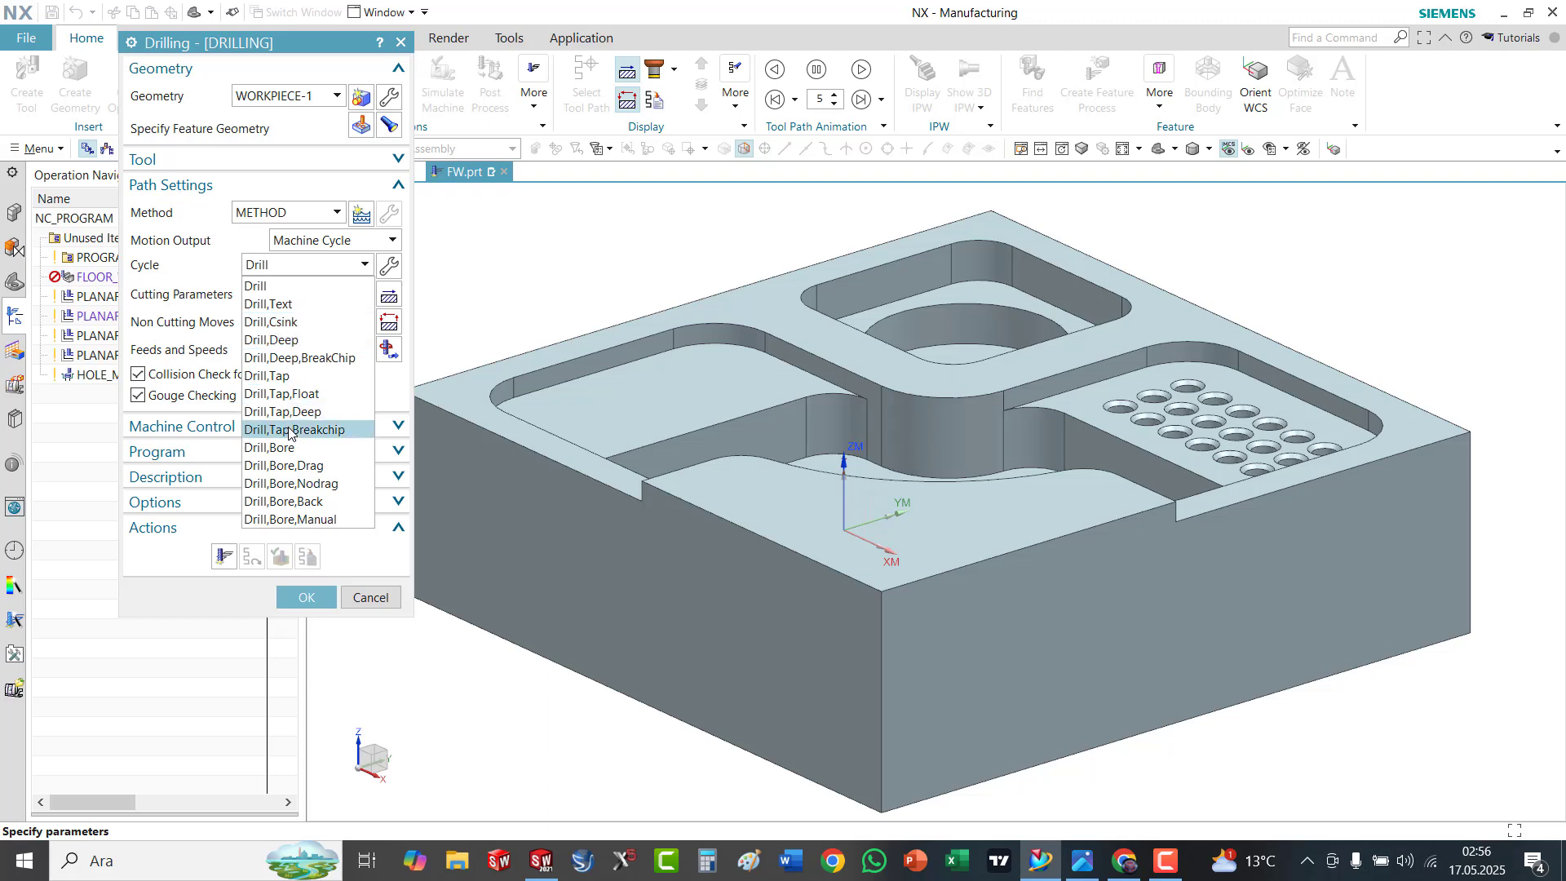
{"action": "left_click", "coordinate": [279, 287]}
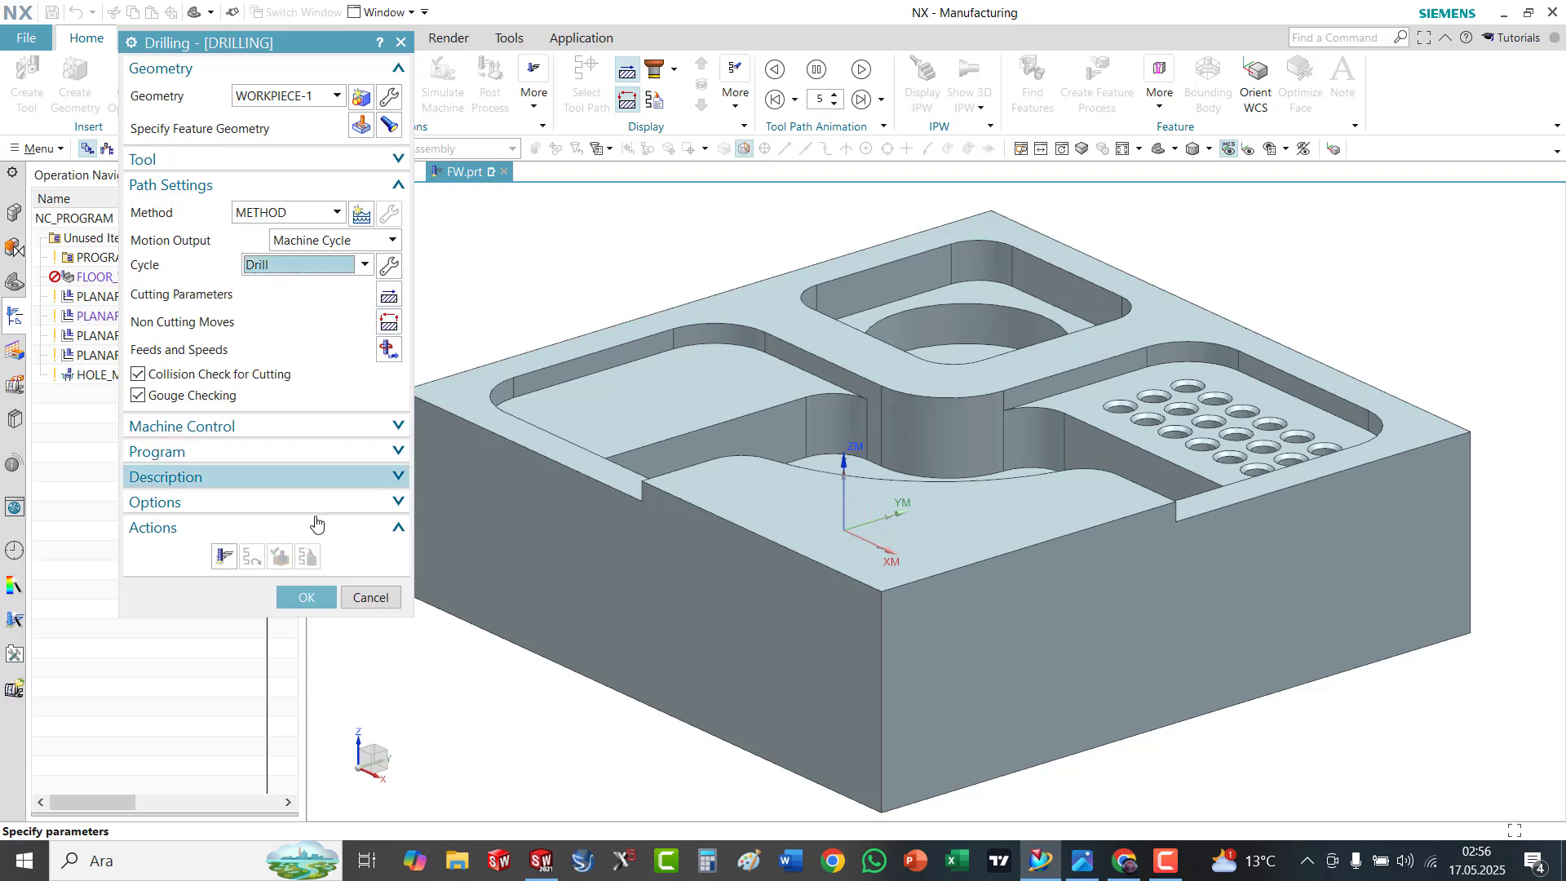
{"action": "left_click", "coordinate": [389, 296]}
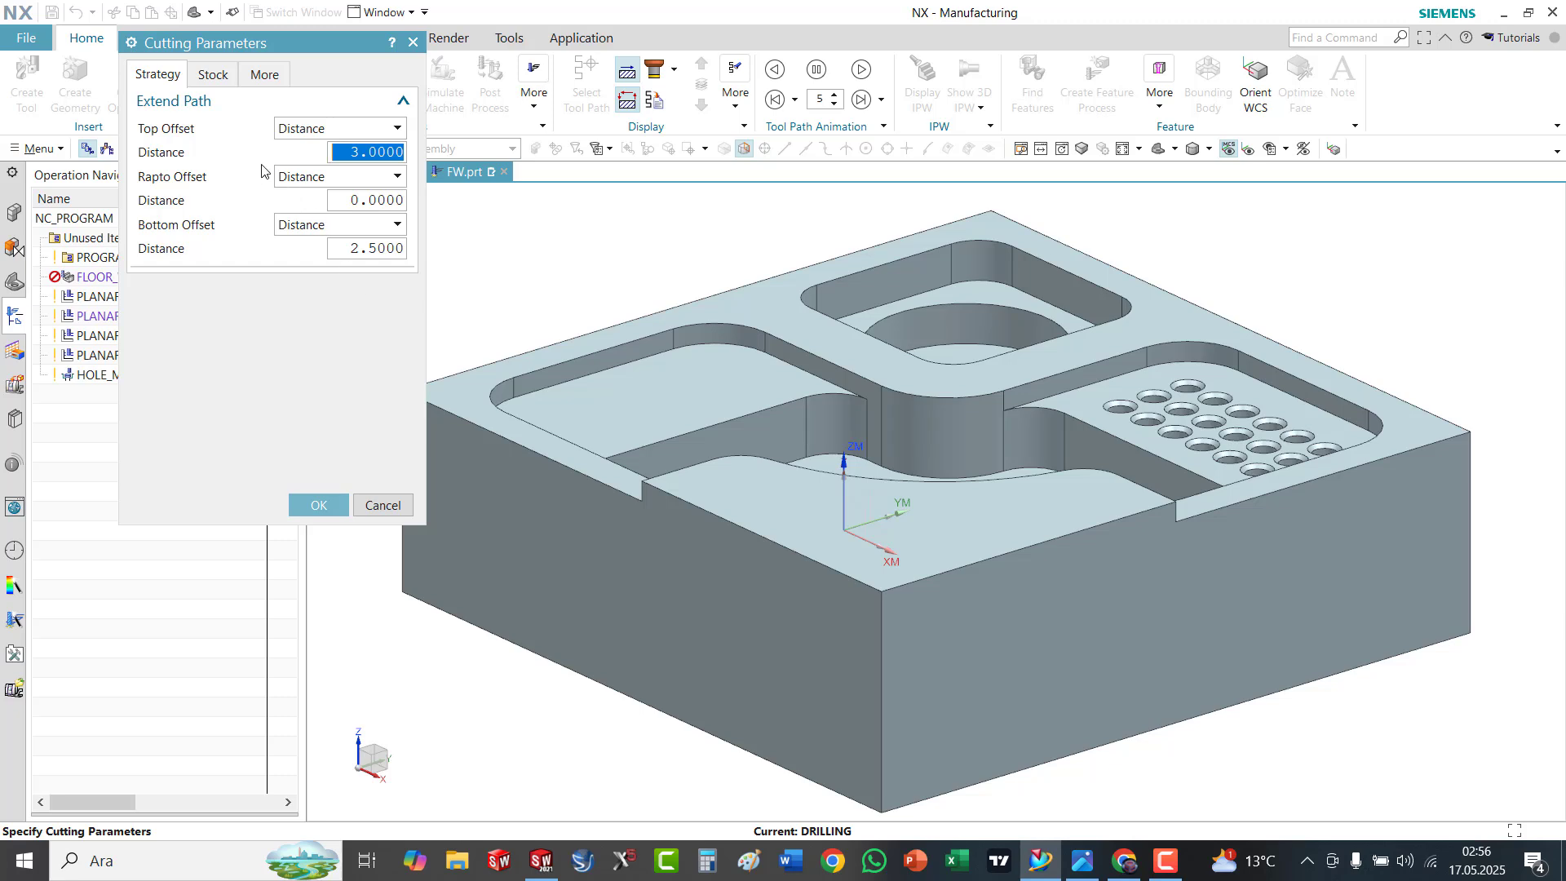
{"action": "left_click", "coordinate": [322, 499]}
{"action": "left_click", "coordinate": [223, 558]}
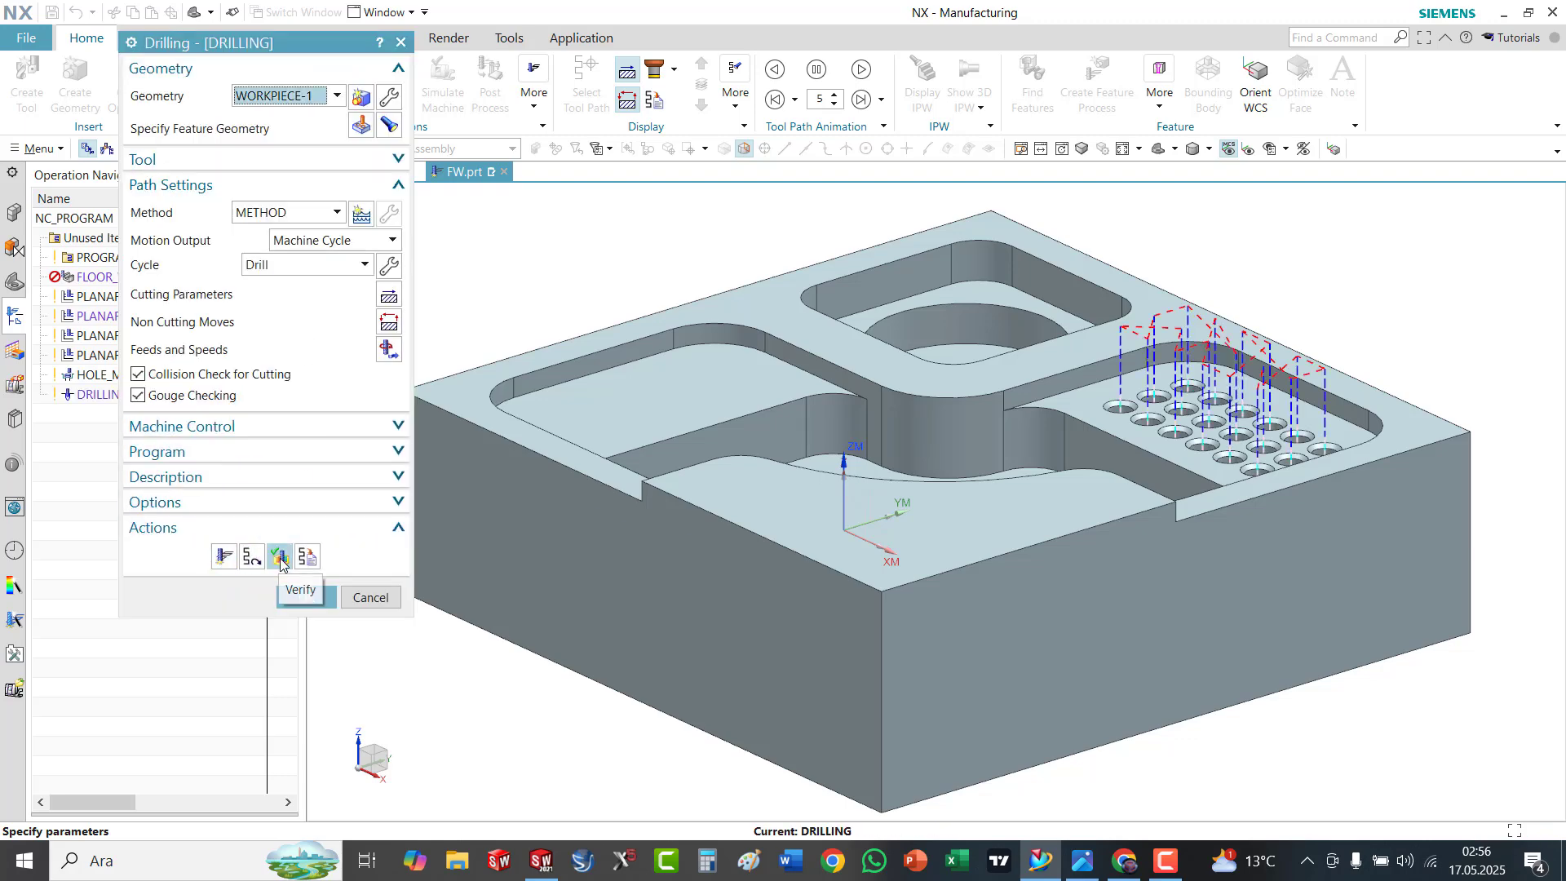
Play the 3D Dynamic material removal simulation of the hole grid's tool path and accept the DRILLING operation
{"action": "left_click", "coordinate": [280, 558]}
{"action": "left_click", "coordinate": [333, 657]}
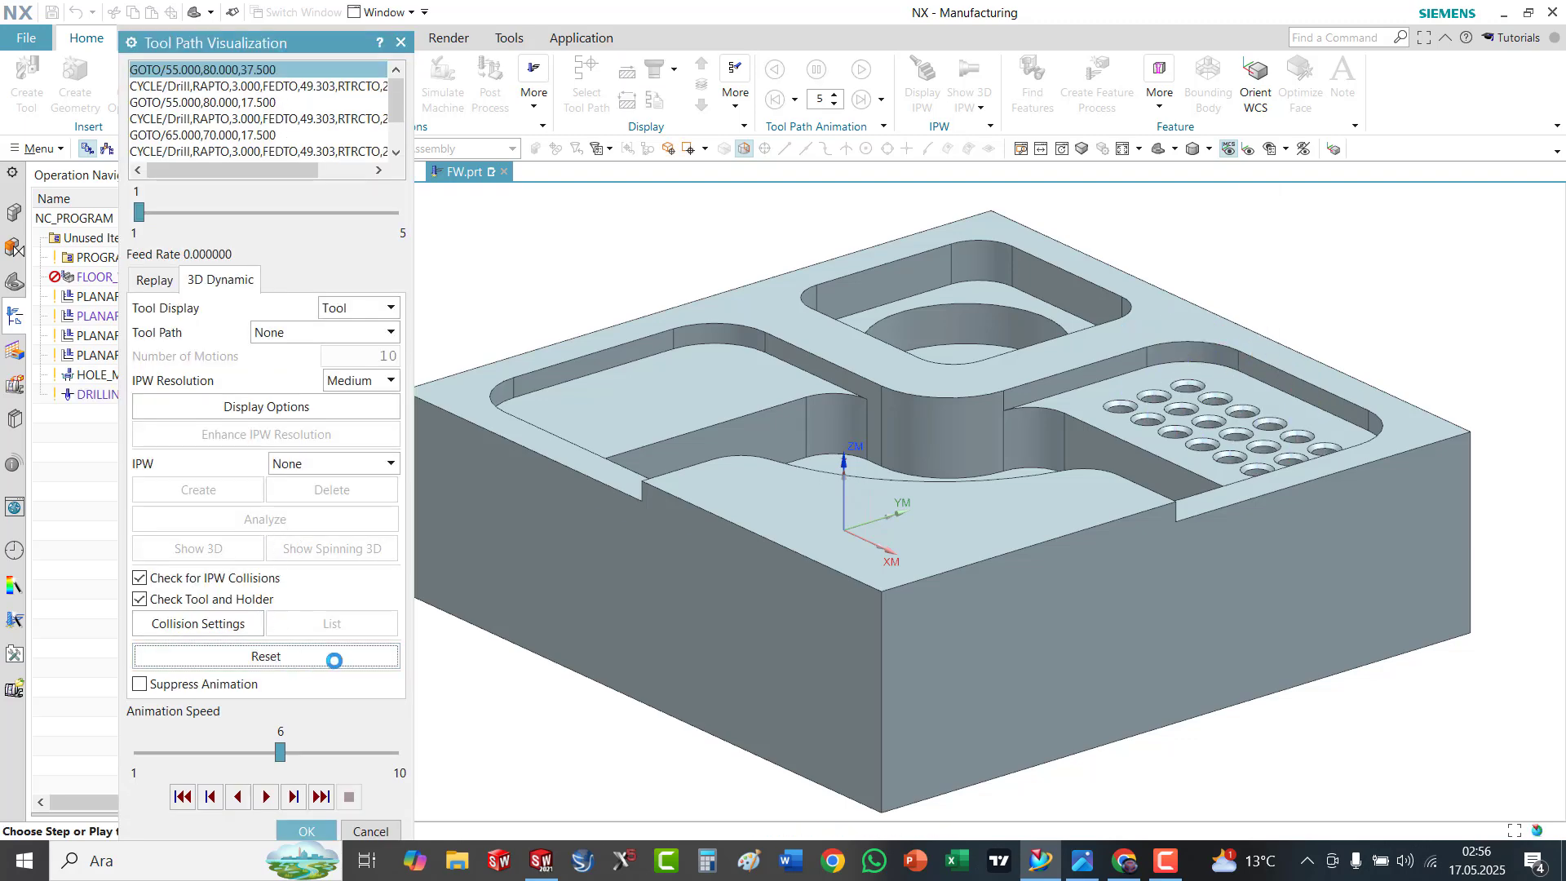
{"action": "middle_click_drag", "start_coordinate": [490, 621], "coordinate": [444, 652]}
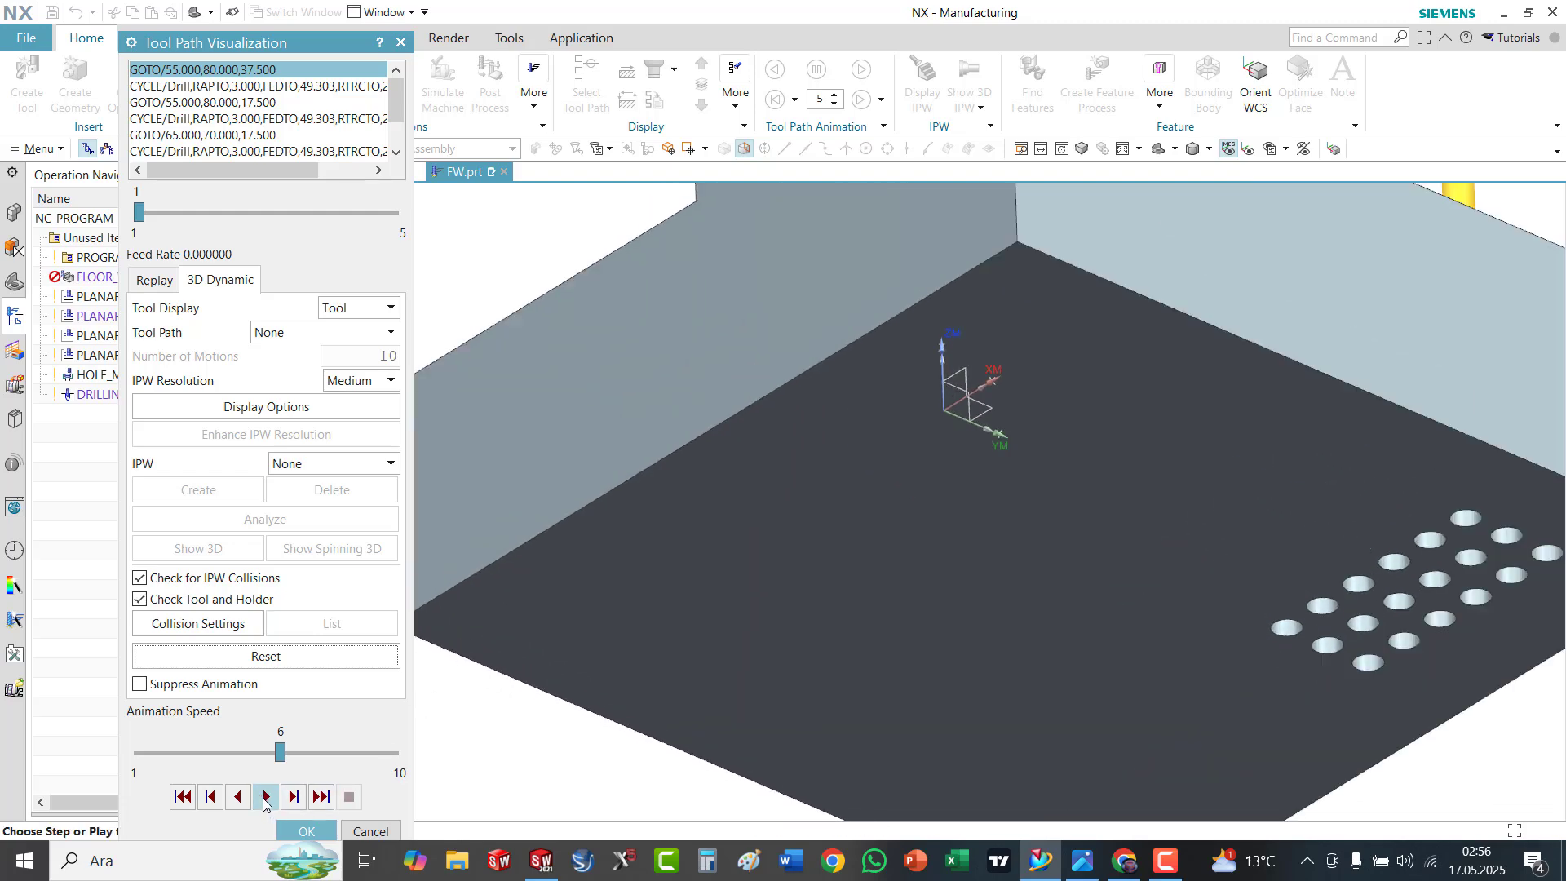
{"action": "left_click", "coordinate": [268, 799]}
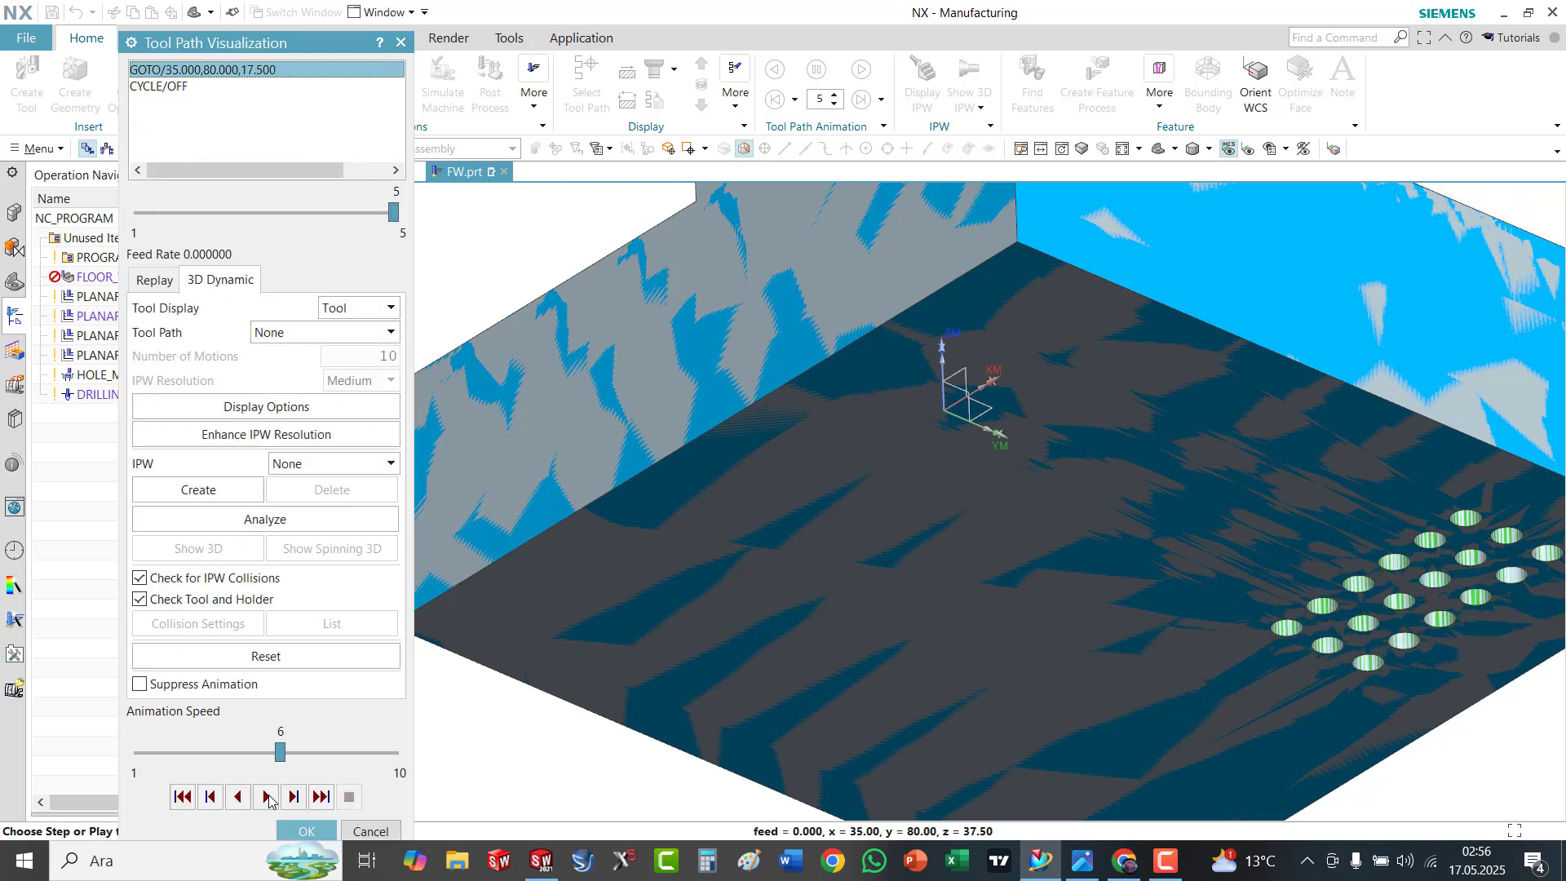
{"action": "left_click", "coordinate": [307, 831]}
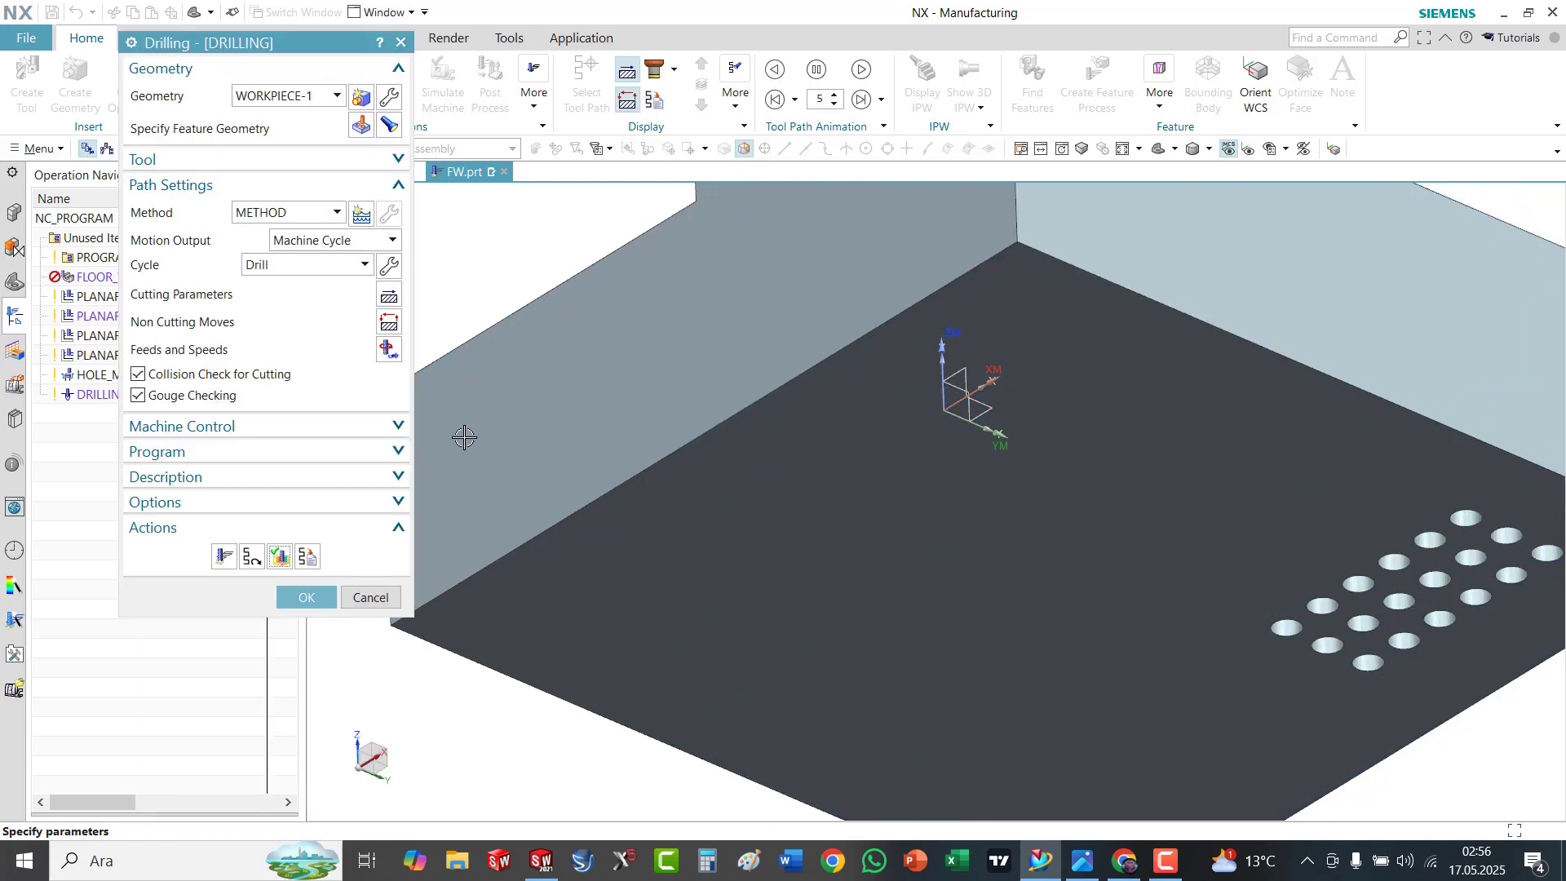
{"action": "left_click", "coordinate": [307, 597]}
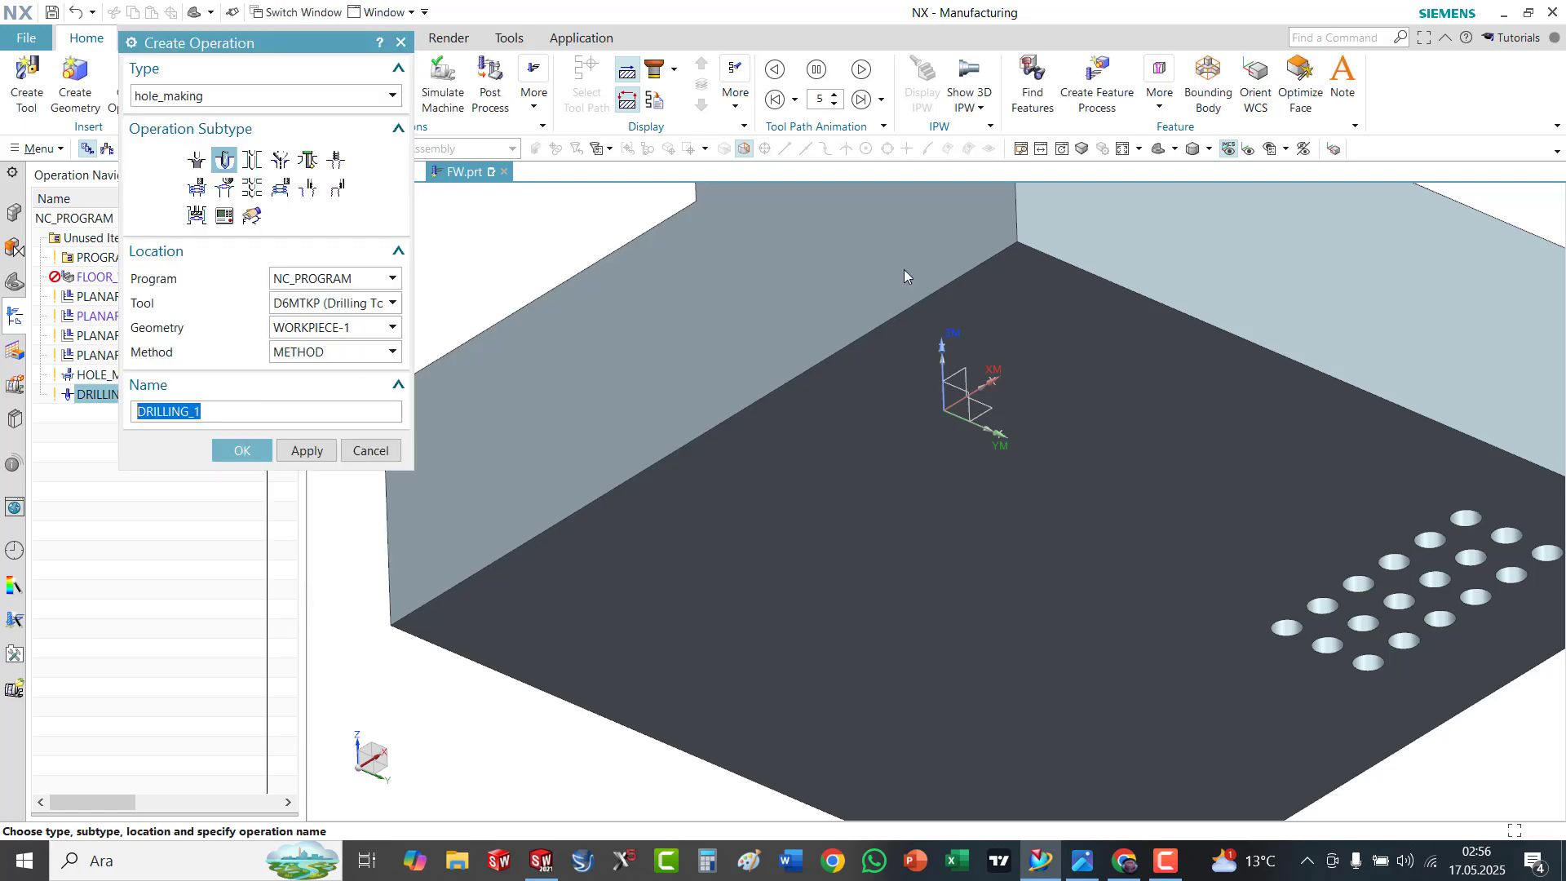
{"action": "left_click", "coordinate": [1162, 153]}
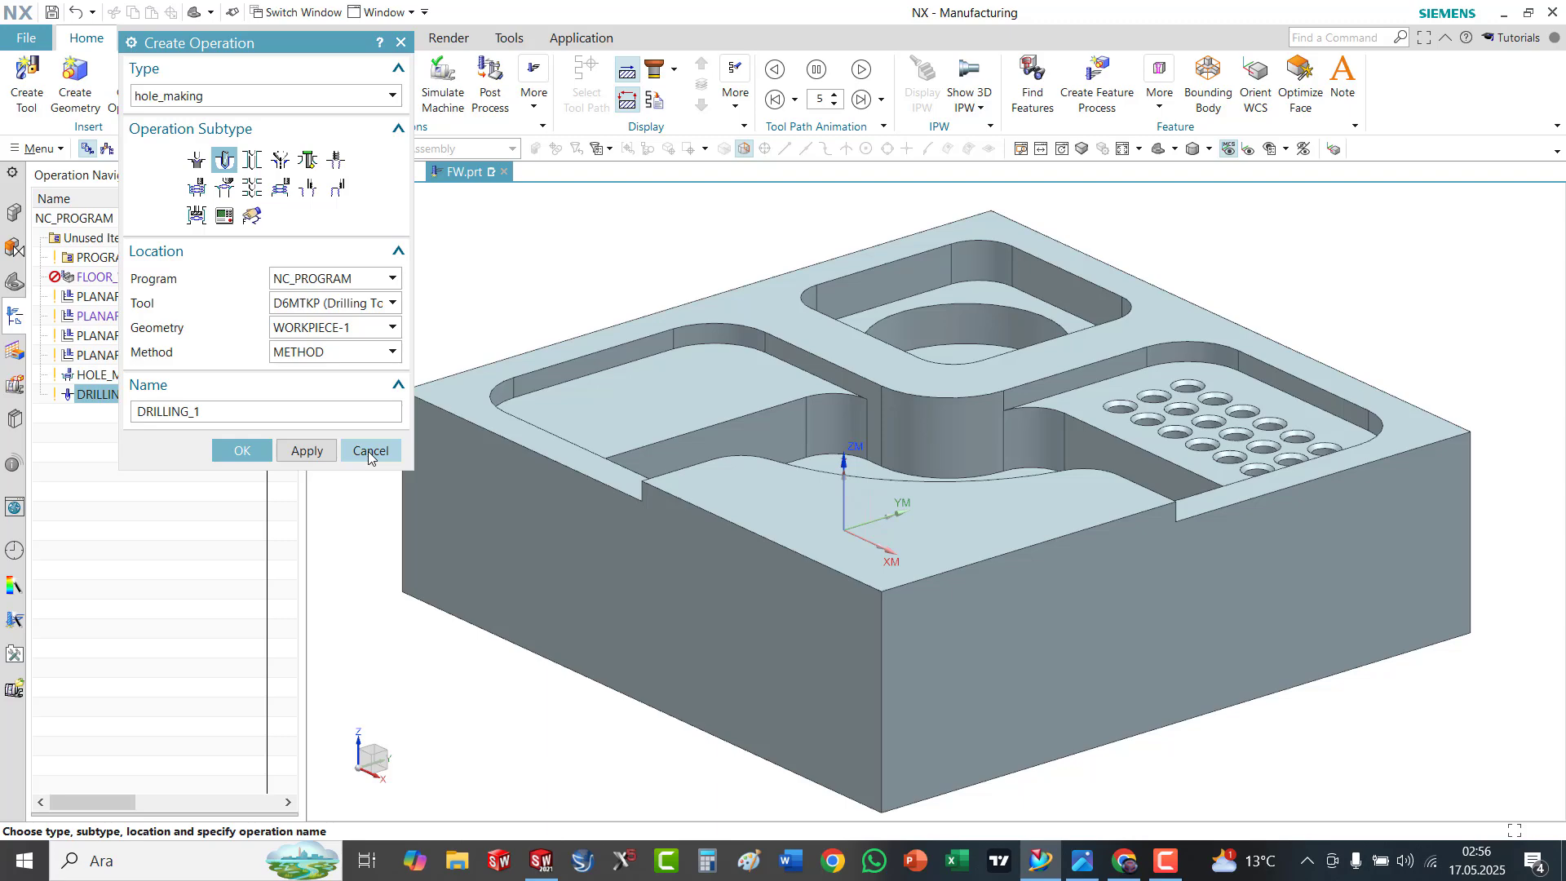
{"action": "left_click", "coordinate": [370, 453]}
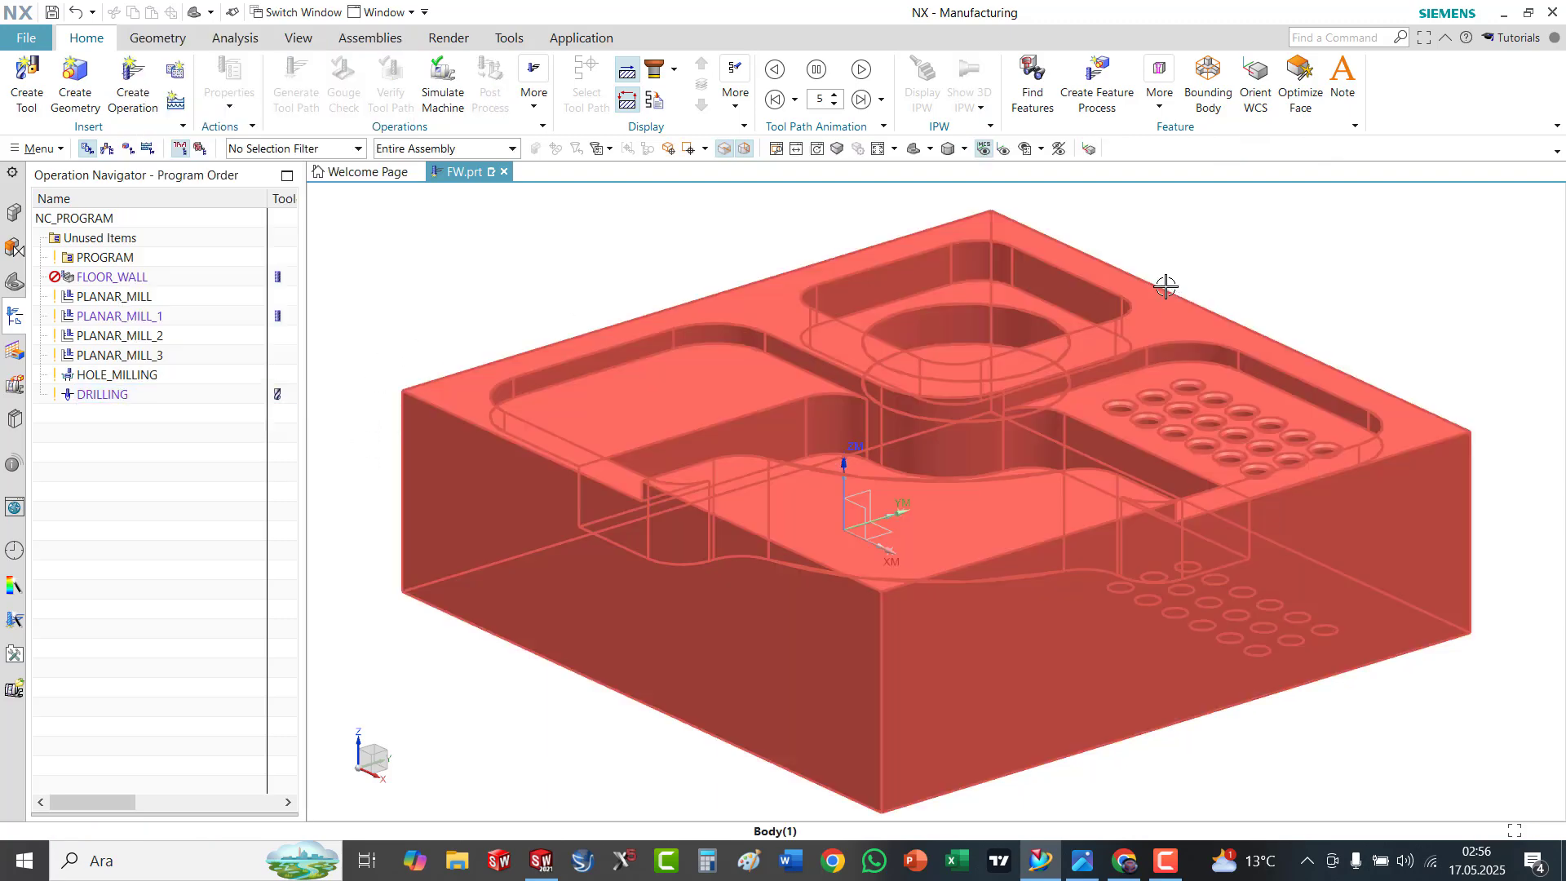
Create a hole_making operation of subtype COUNTERSINKING with tool COUNTER_SINK and geometry WORKPIECE-1
{"action": "scroll", "coordinate": [1285, 217], "scroll_direction": "up", "scroll_amount": 2}
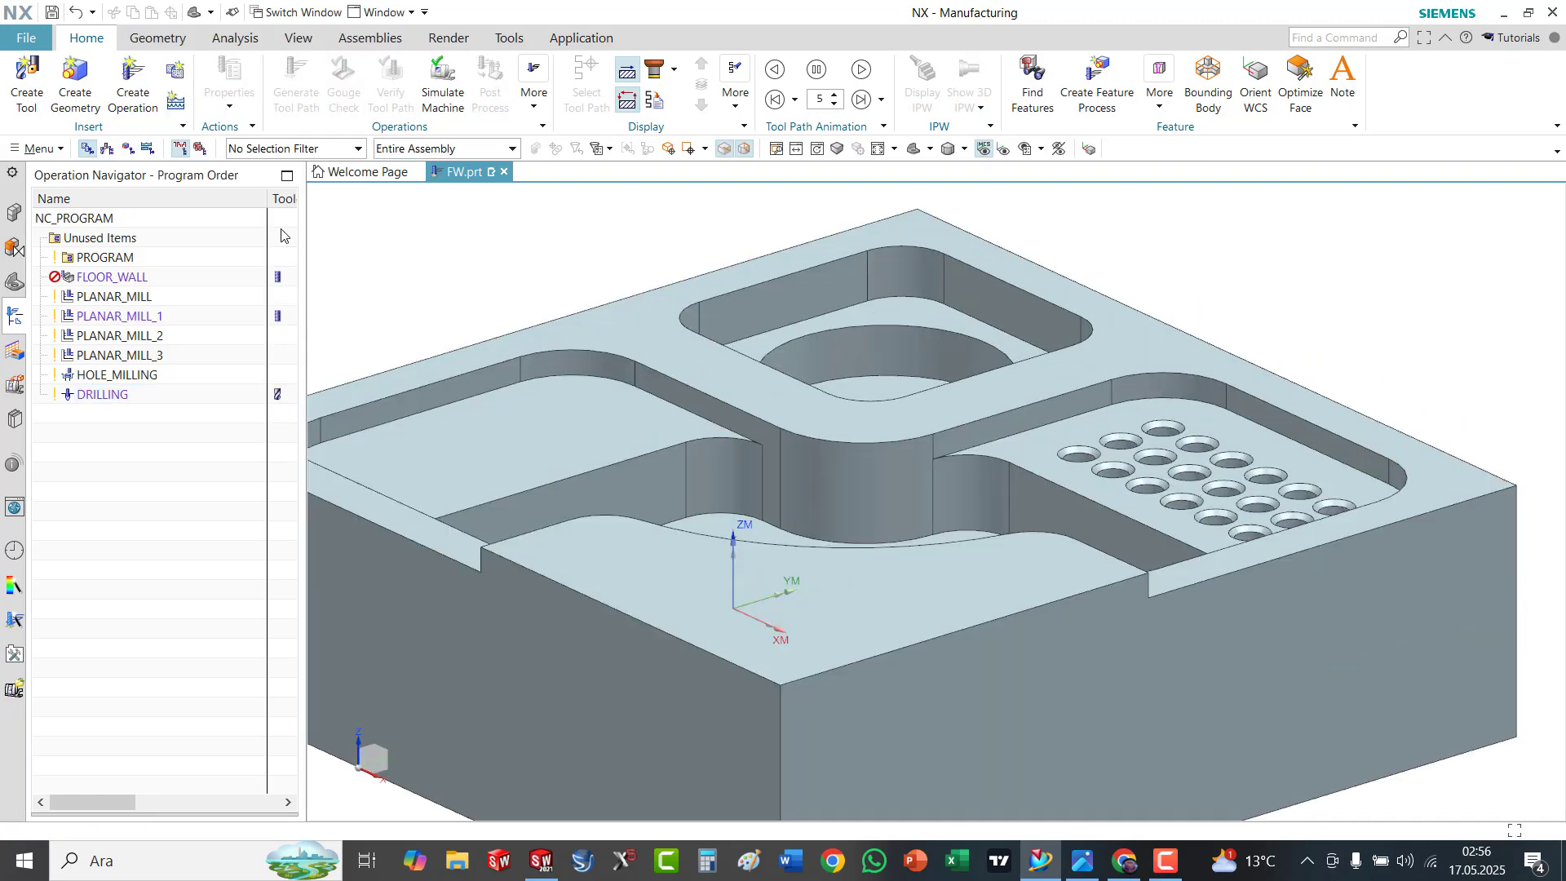
{"action": "left_click", "coordinate": [133, 81]}
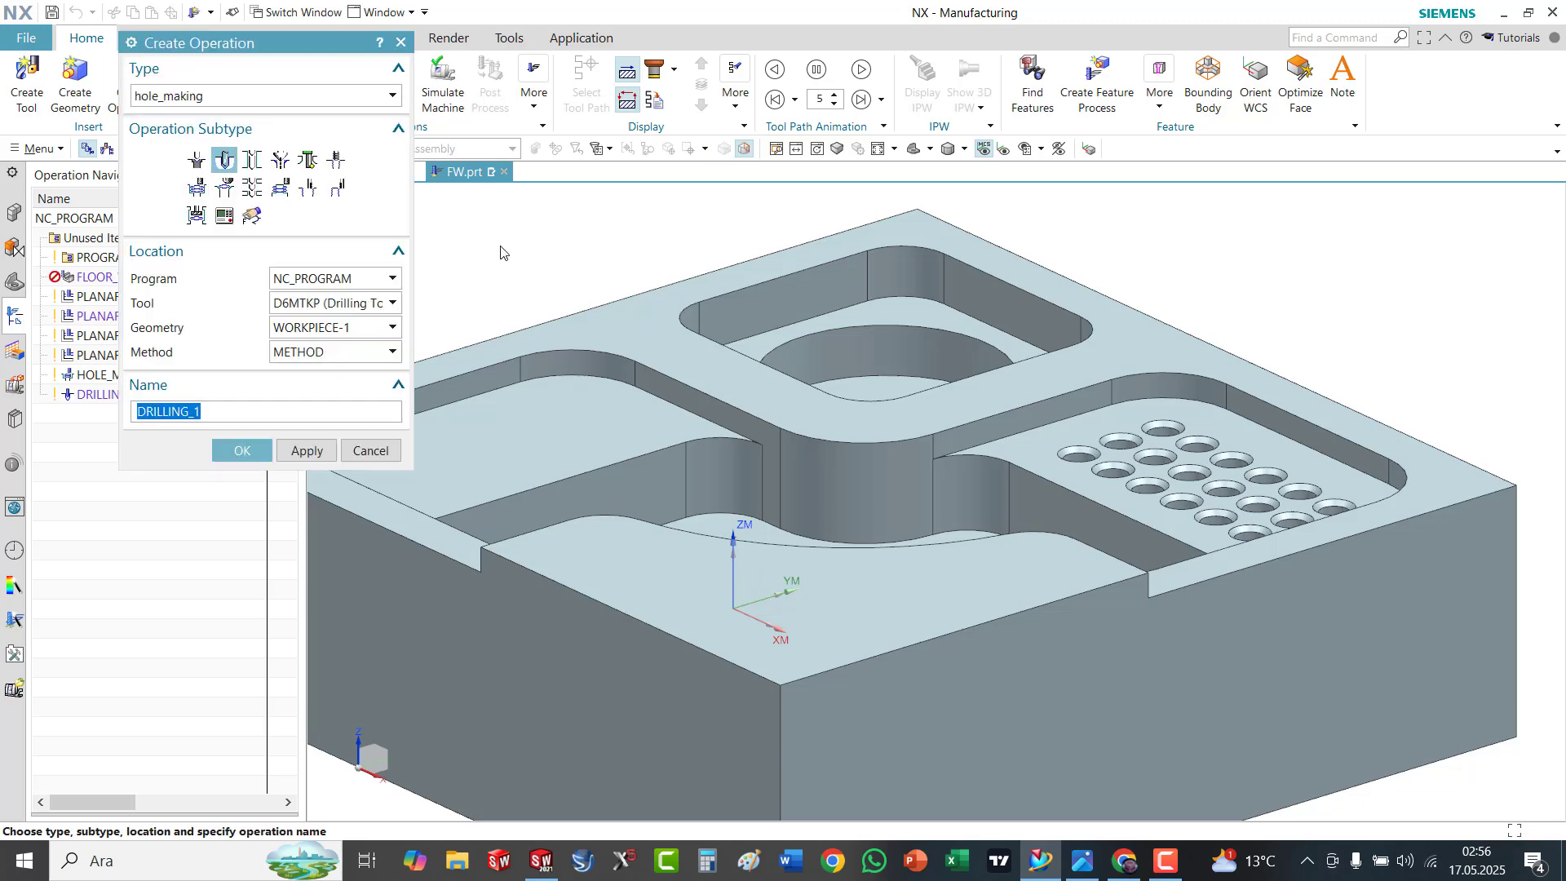
{"action": "left_click", "coordinate": [278, 162]}
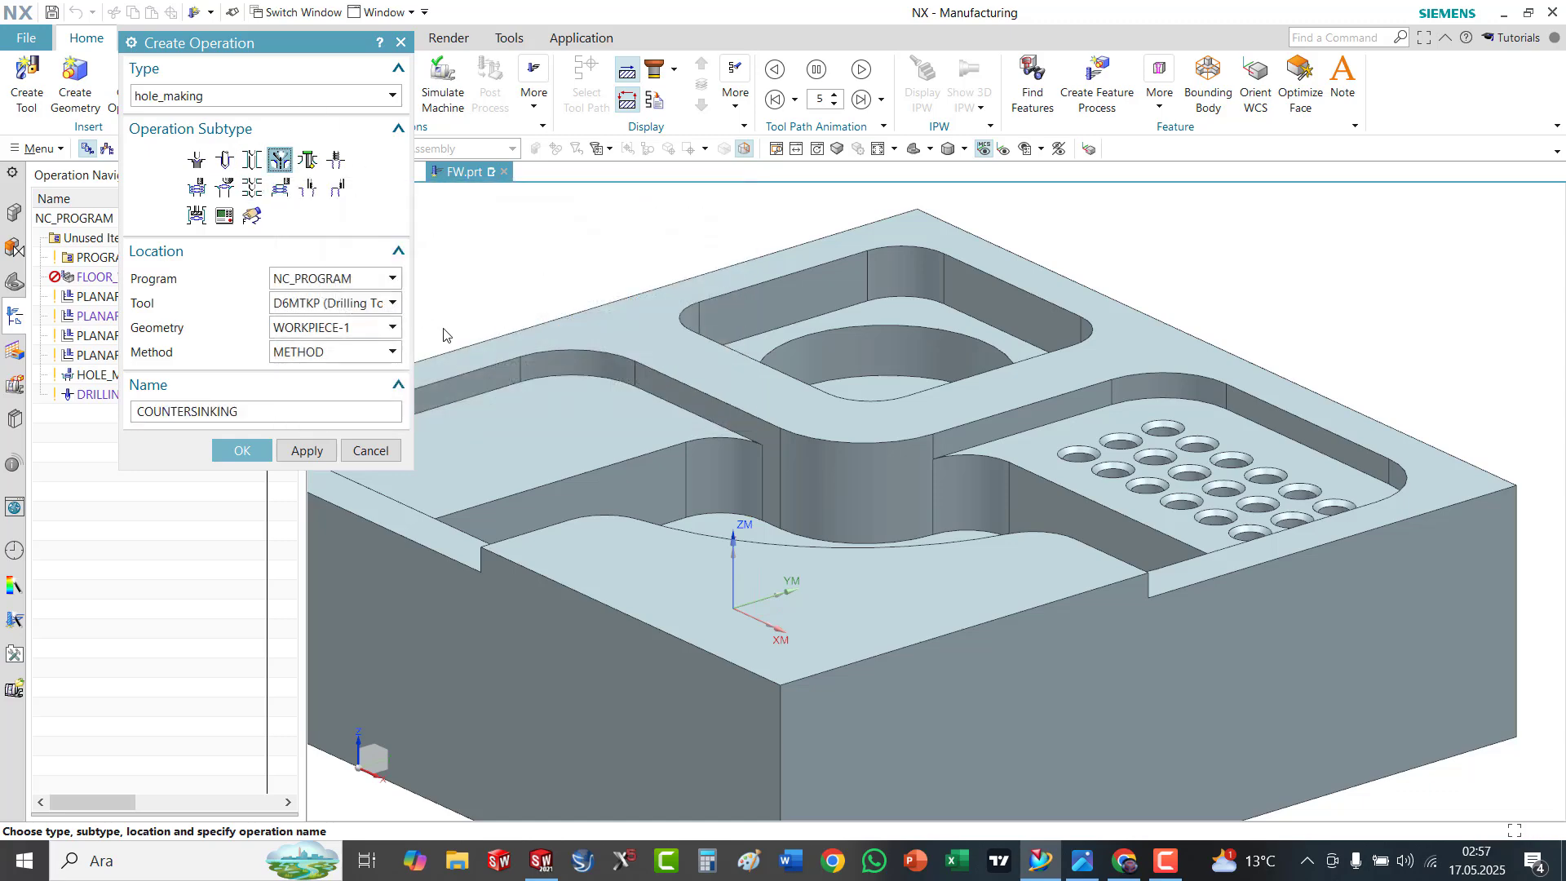
{"action": "left_click", "coordinate": [371, 303]}
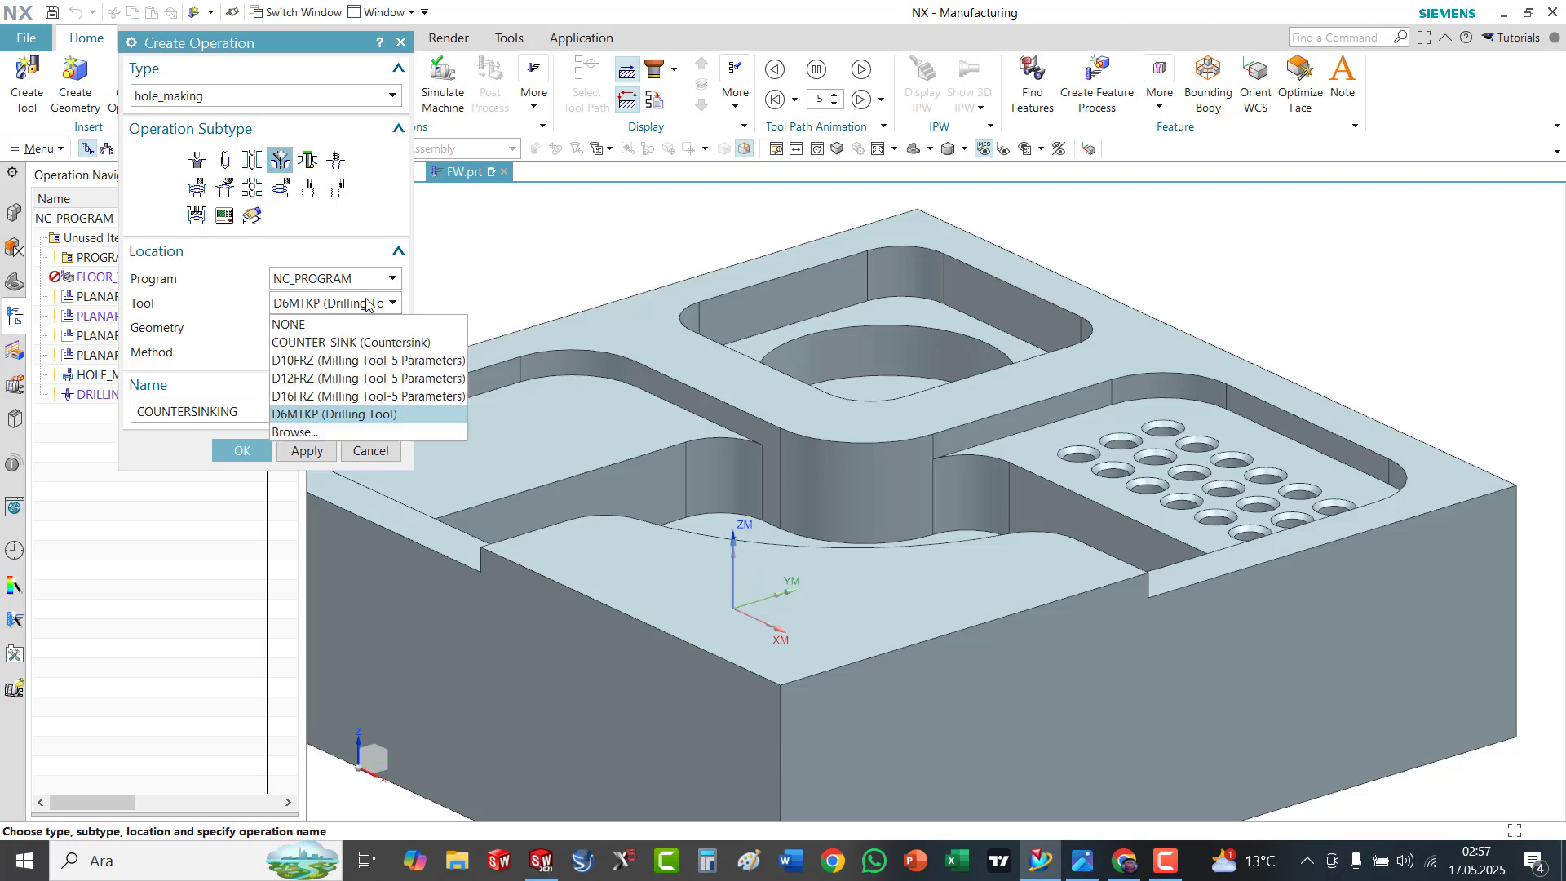
{"action": "left_click", "coordinate": [357, 341]}
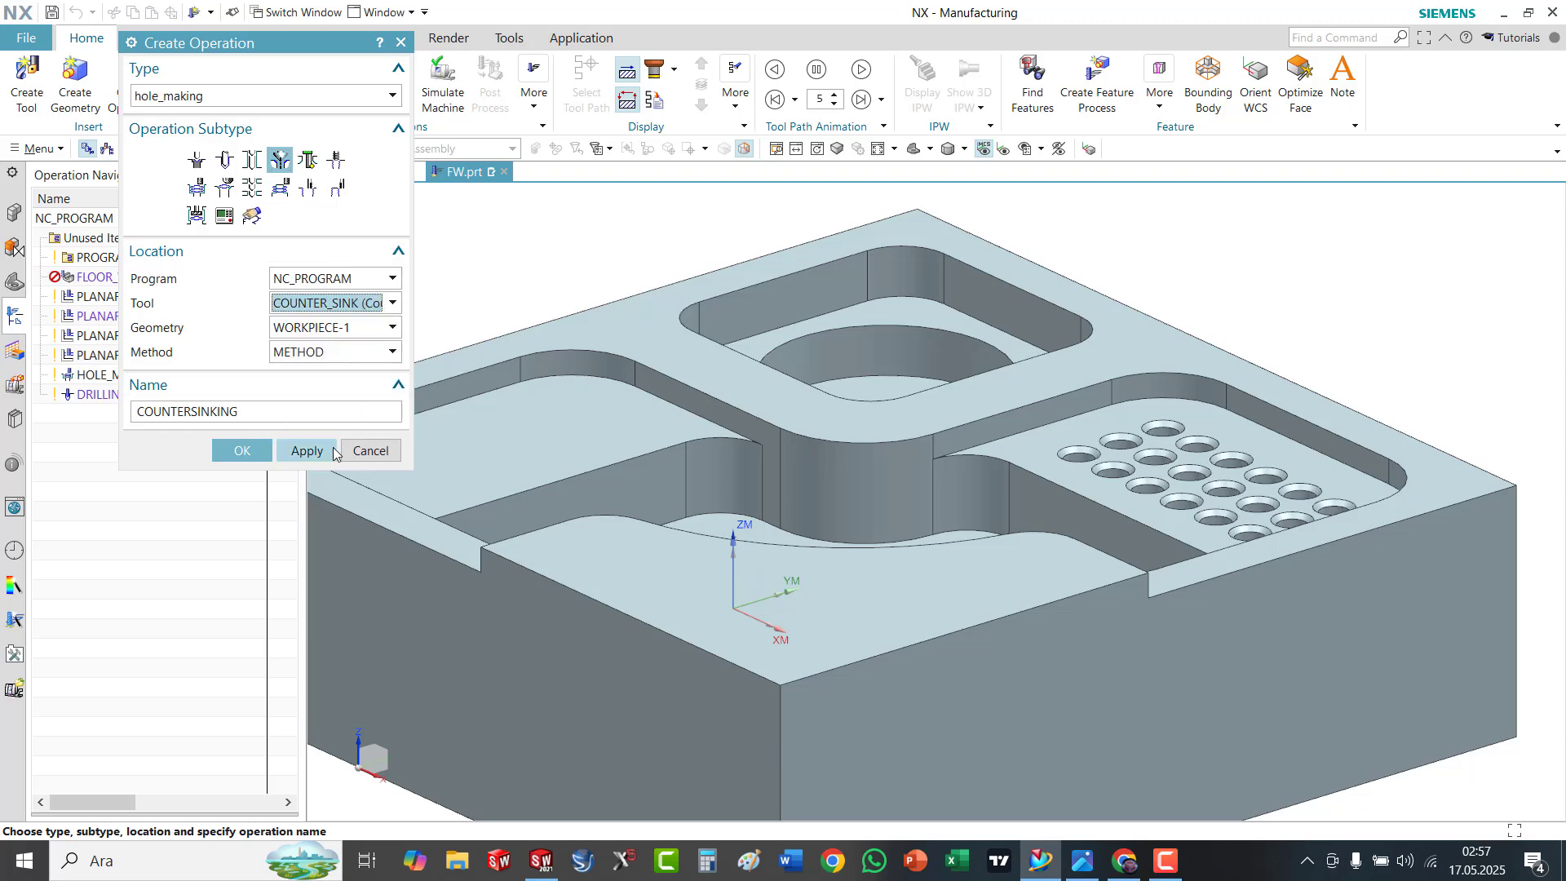
{"action": "left_click", "coordinate": [309, 453]}
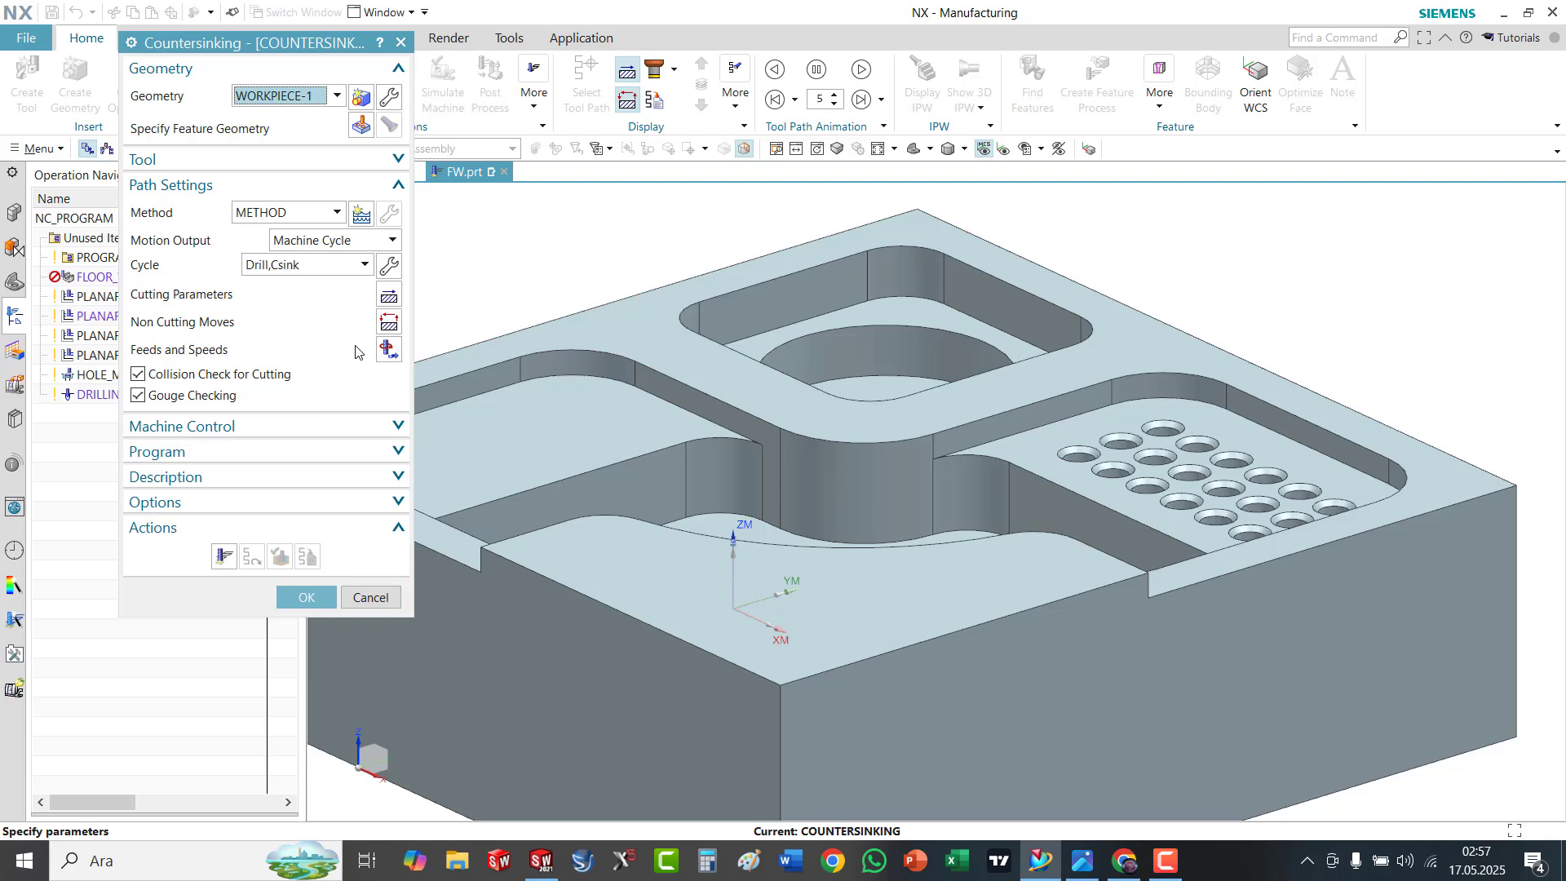
Specify the chamfered holes of the grid on the stepped pocket floor as the feature geometry of the Countersinking operation
{"action": "left_click", "coordinate": [362, 125]}
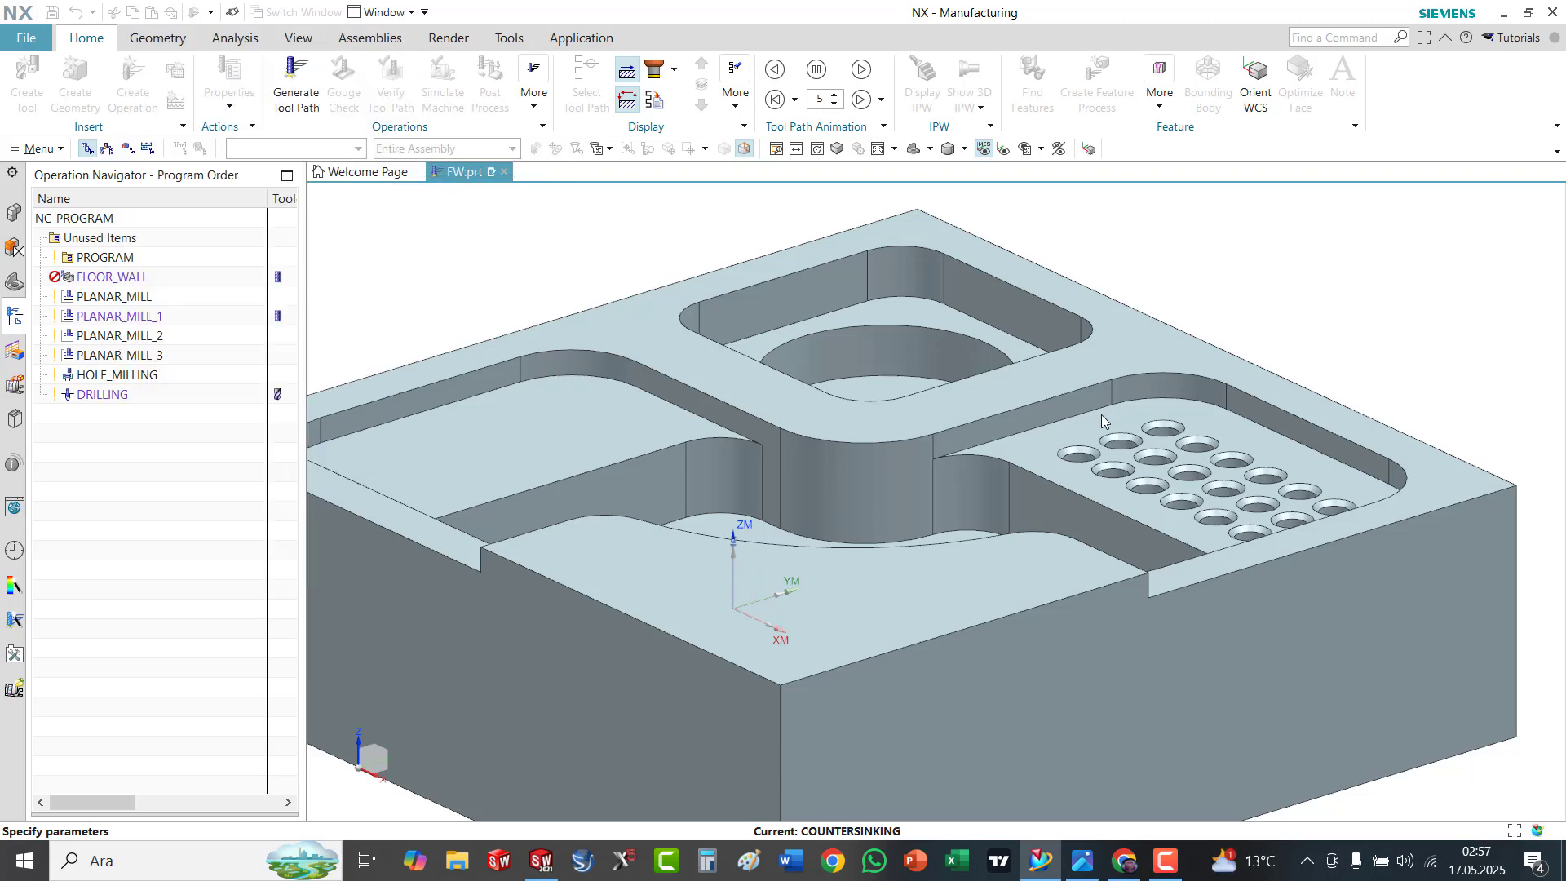
{"action": "scroll", "coordinate": [1115, 420], "scroll_direction": "up", "scroll_amount": 6}
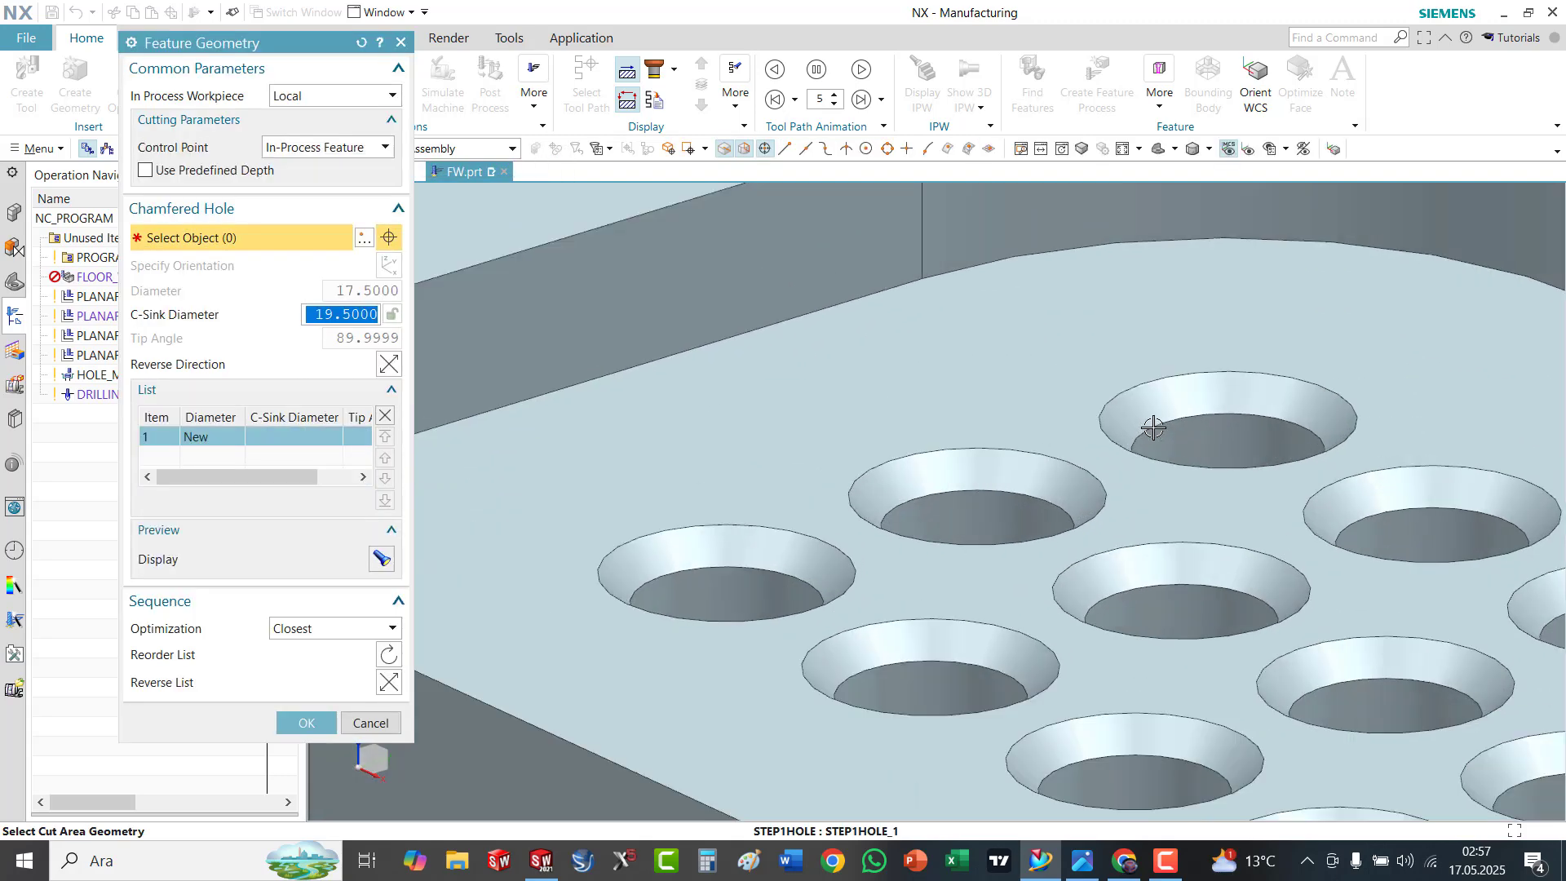
{"action": "left_click", "coordinate": [1172, 404]}
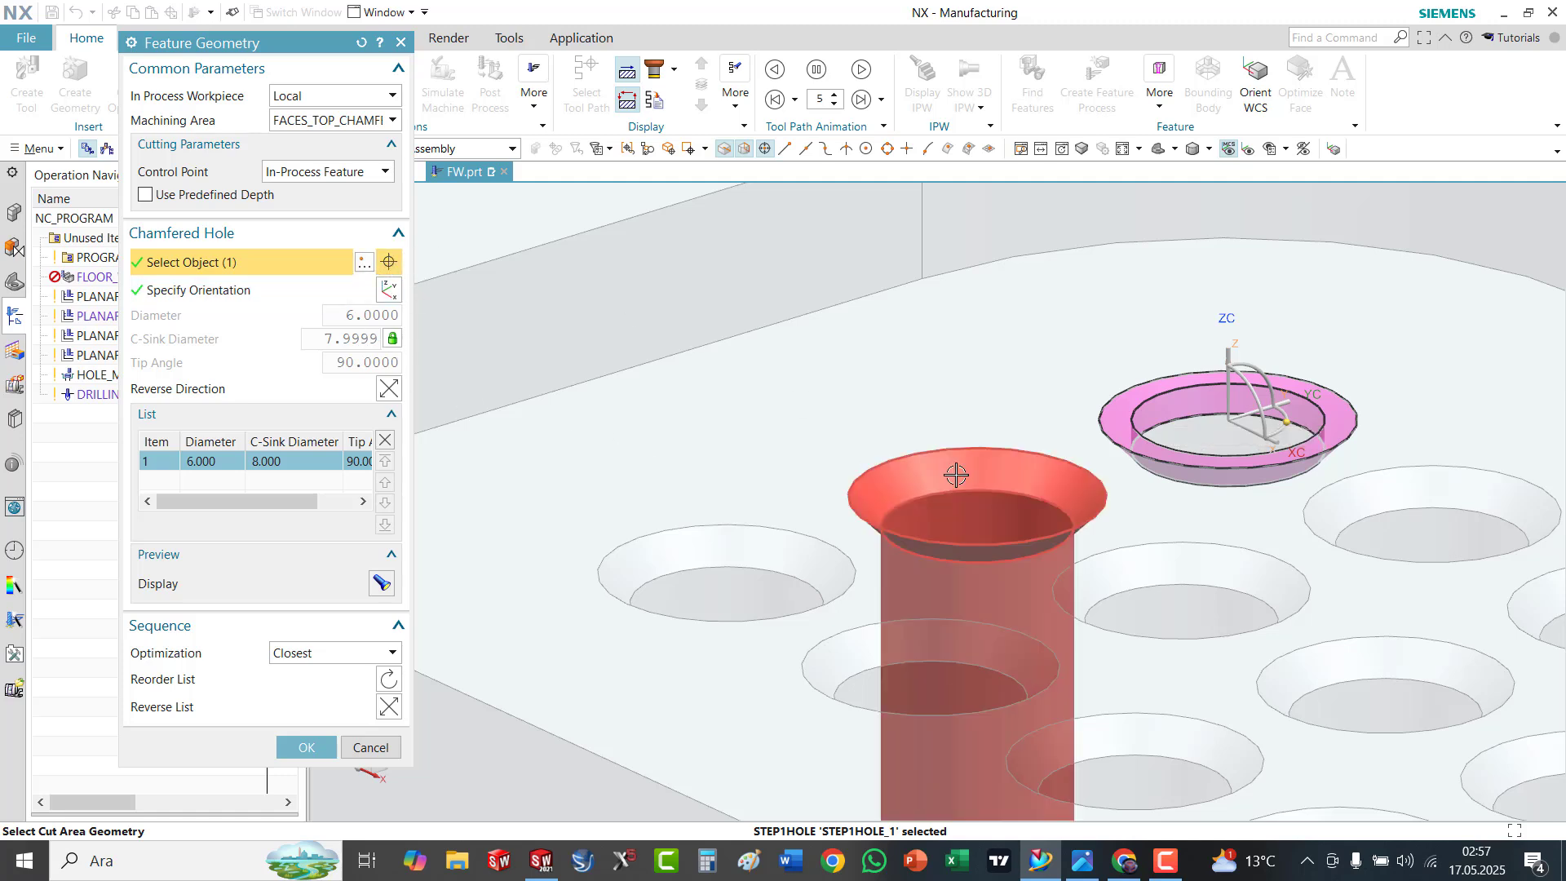
{"action": "left_click", "coordinate": [897, 481]}
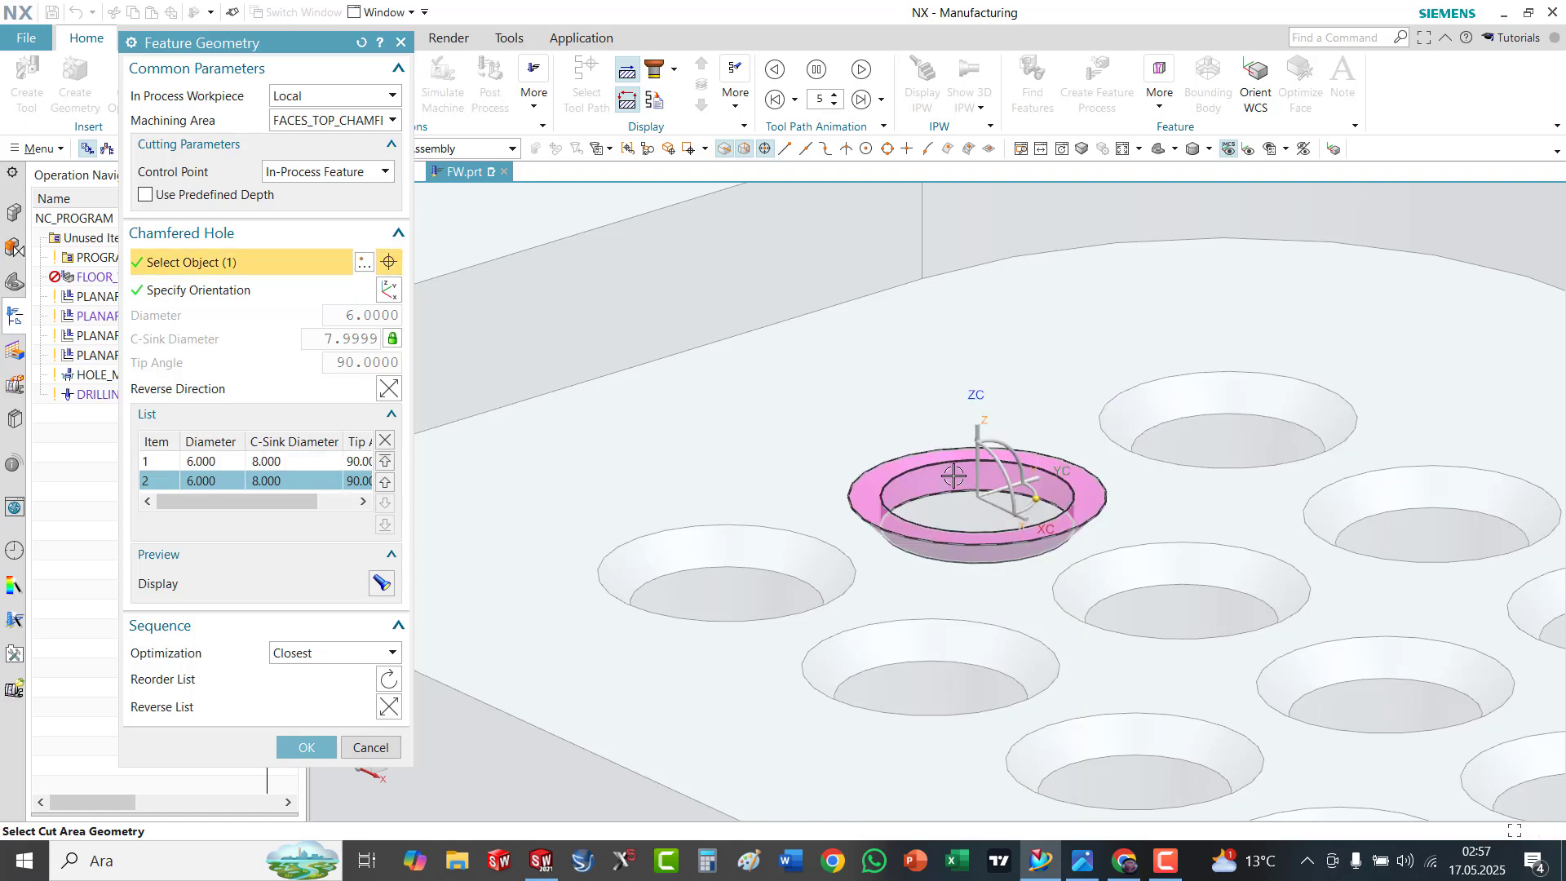
{"action": "left_click", "coordinate": [762, 547]}
{"action": "left_click", "coordinate": [961, 639]}
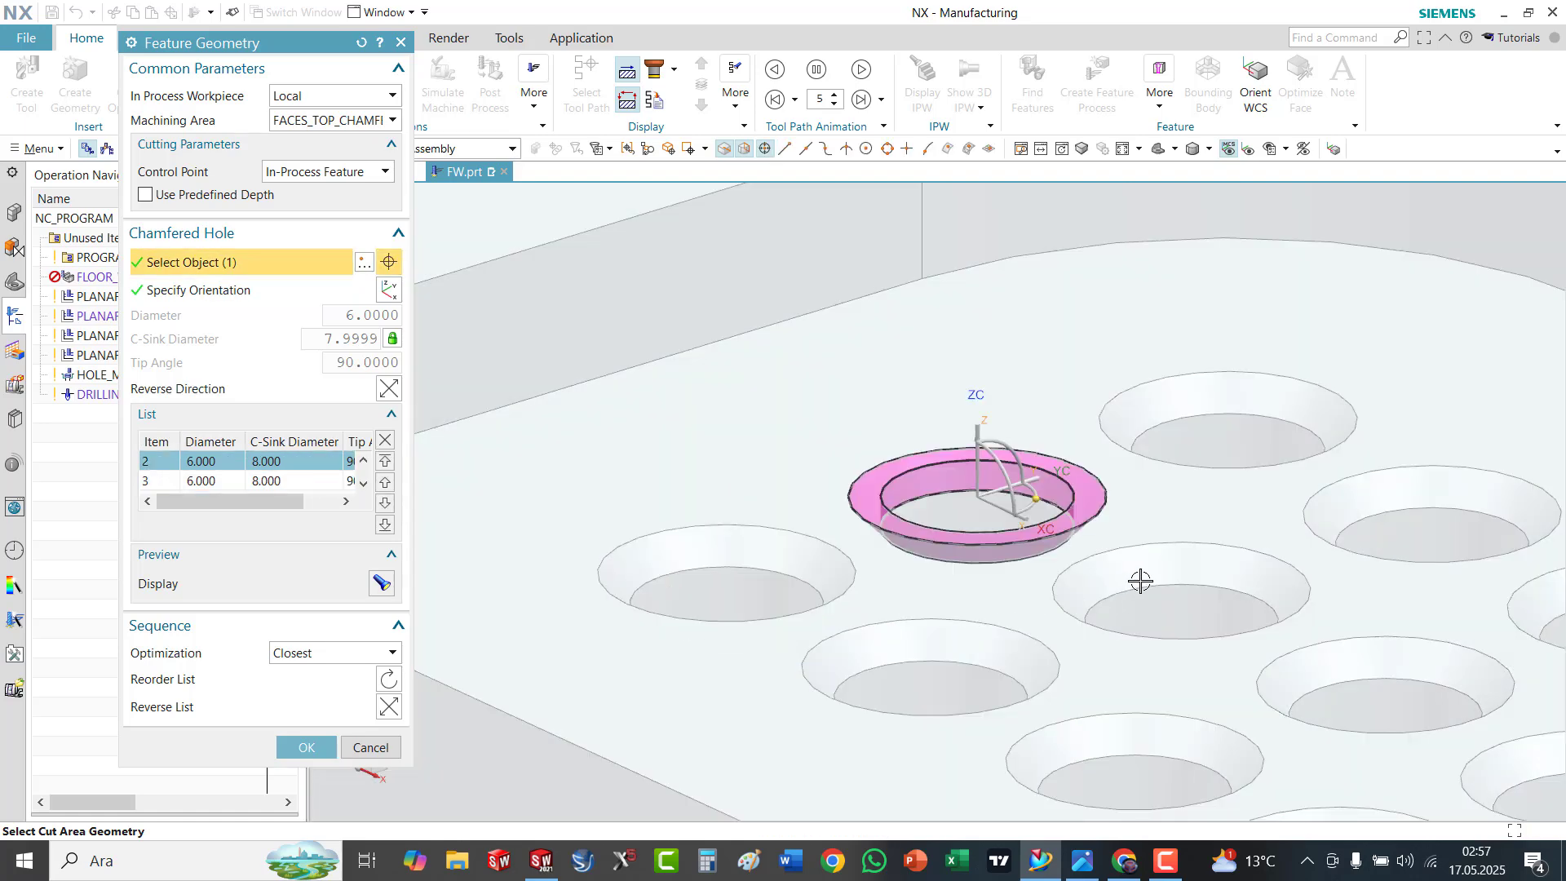
{"action": "left_click", "coordinate": [1141, 573]}
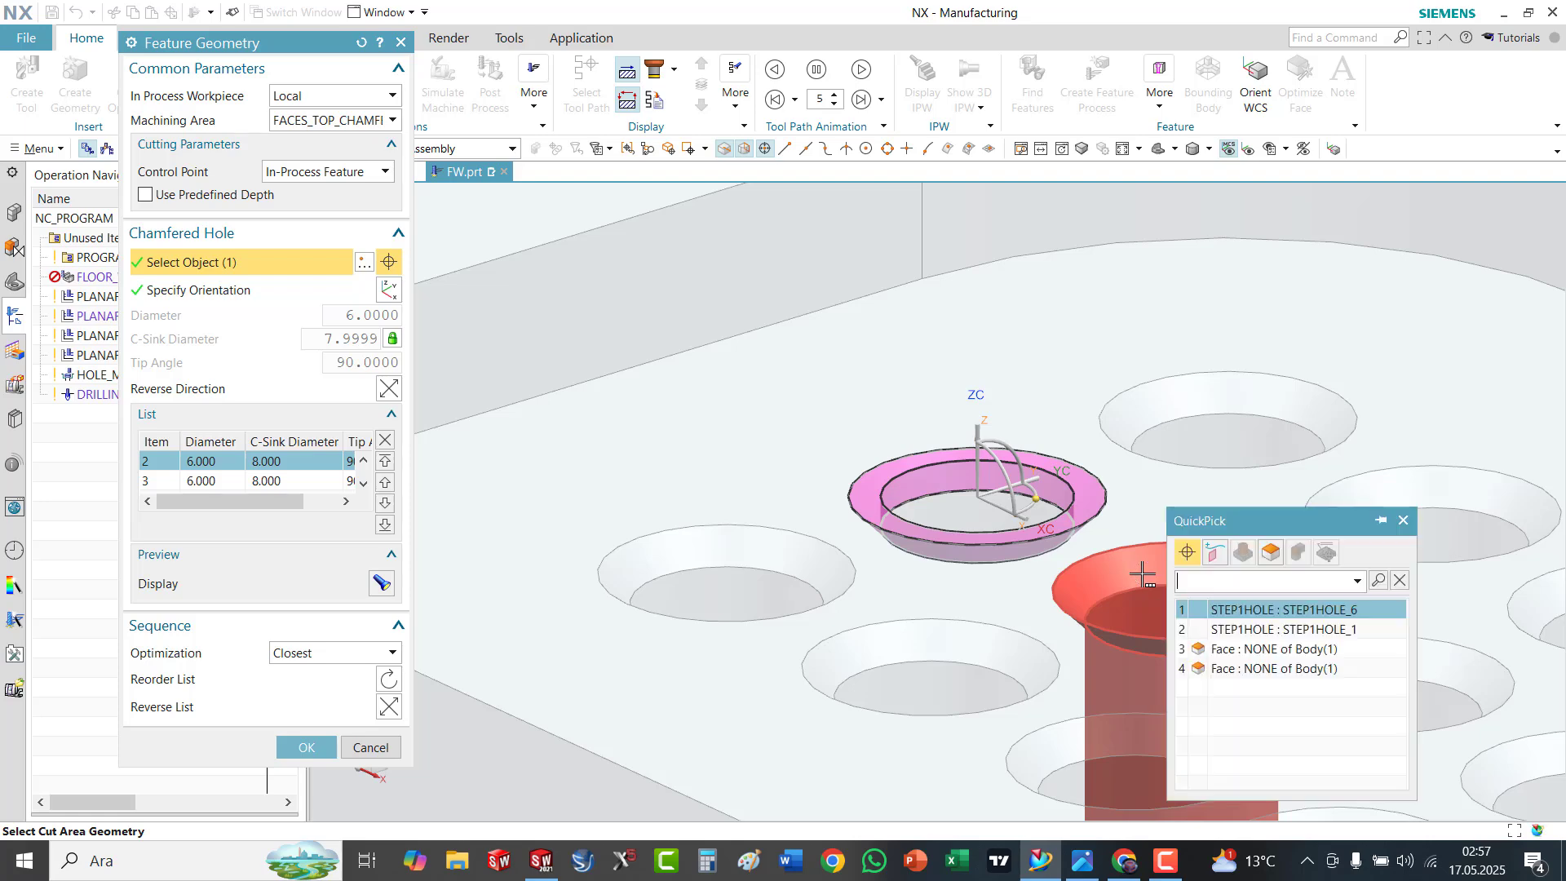
{"action": "left_click", "coordinate": [1252, 617]}
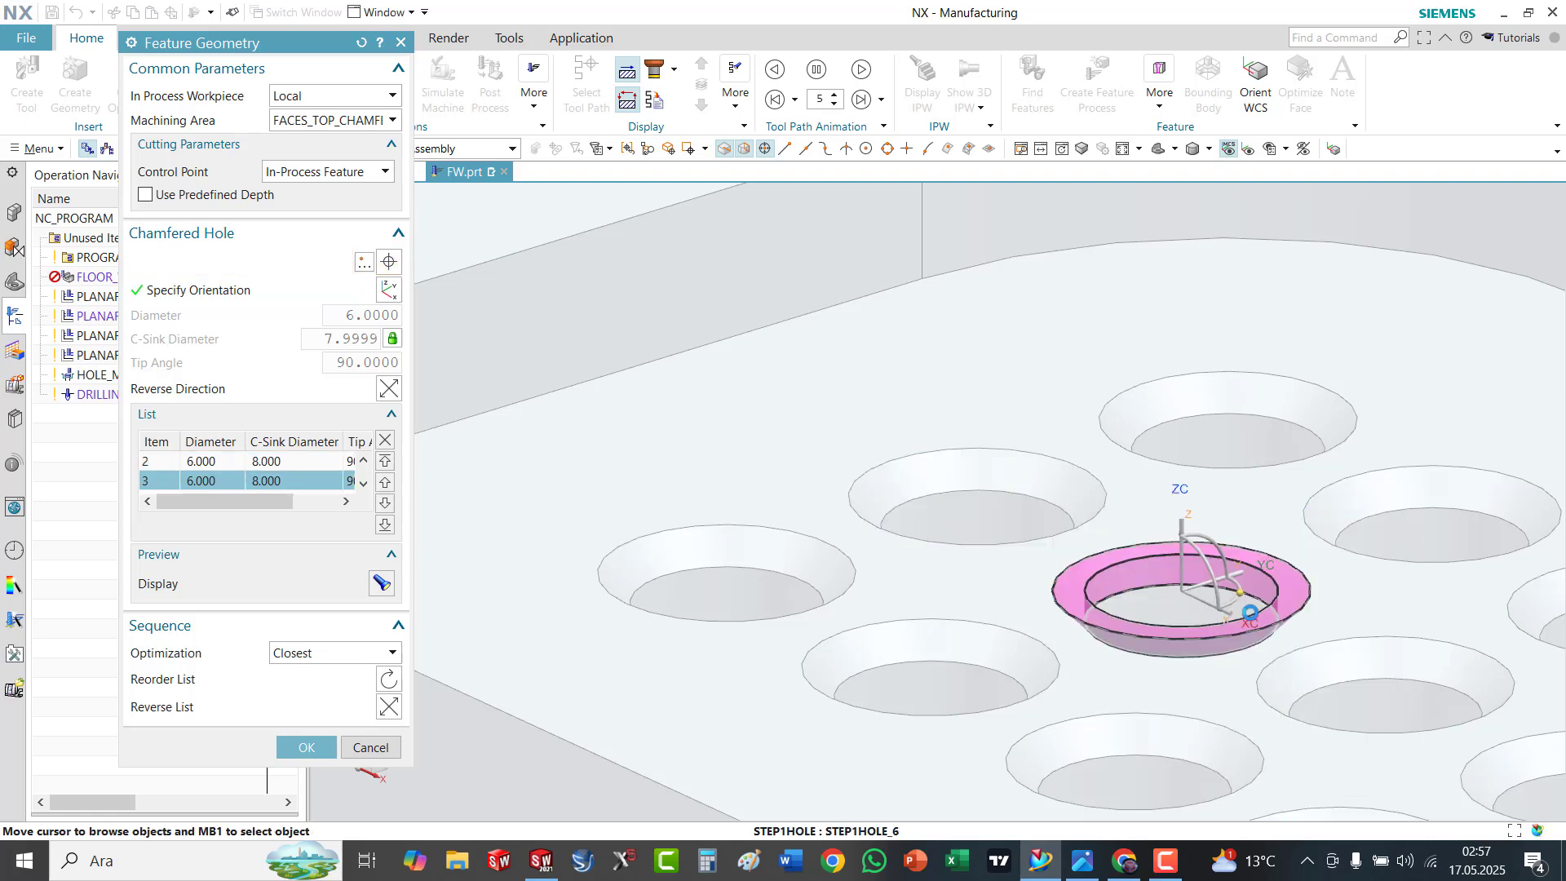
{"action": "left_click", "coordinate": [1368, 496]}
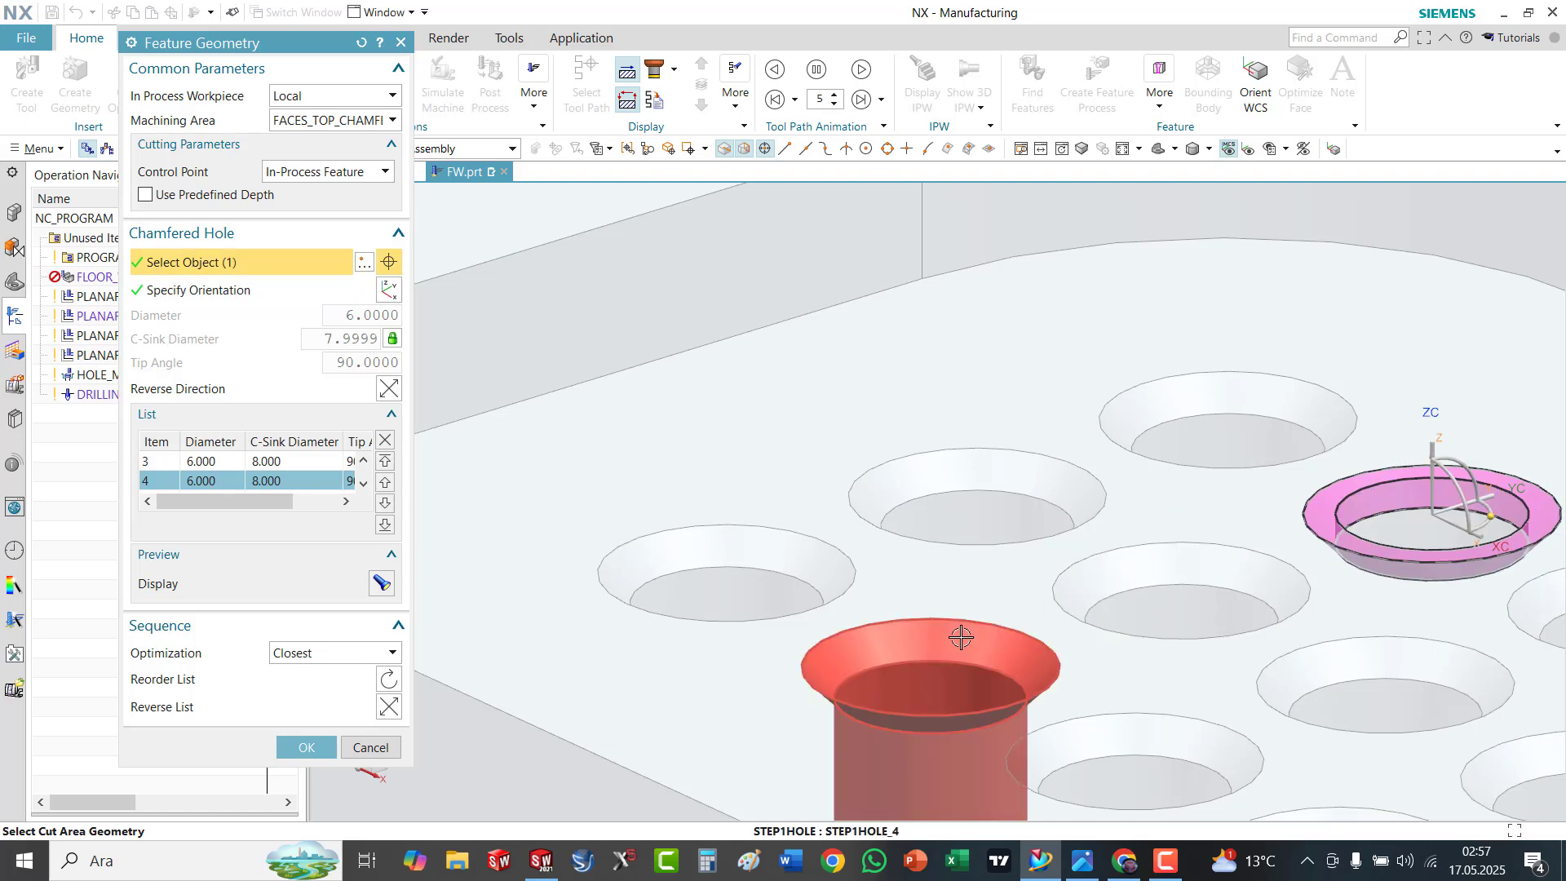
{"action": "left_click", "coordinate": [961, 637]}
{"action": "scroll", "coordinate": [991, 583], "scroll_direction": "down", "scroll_amount": 2}
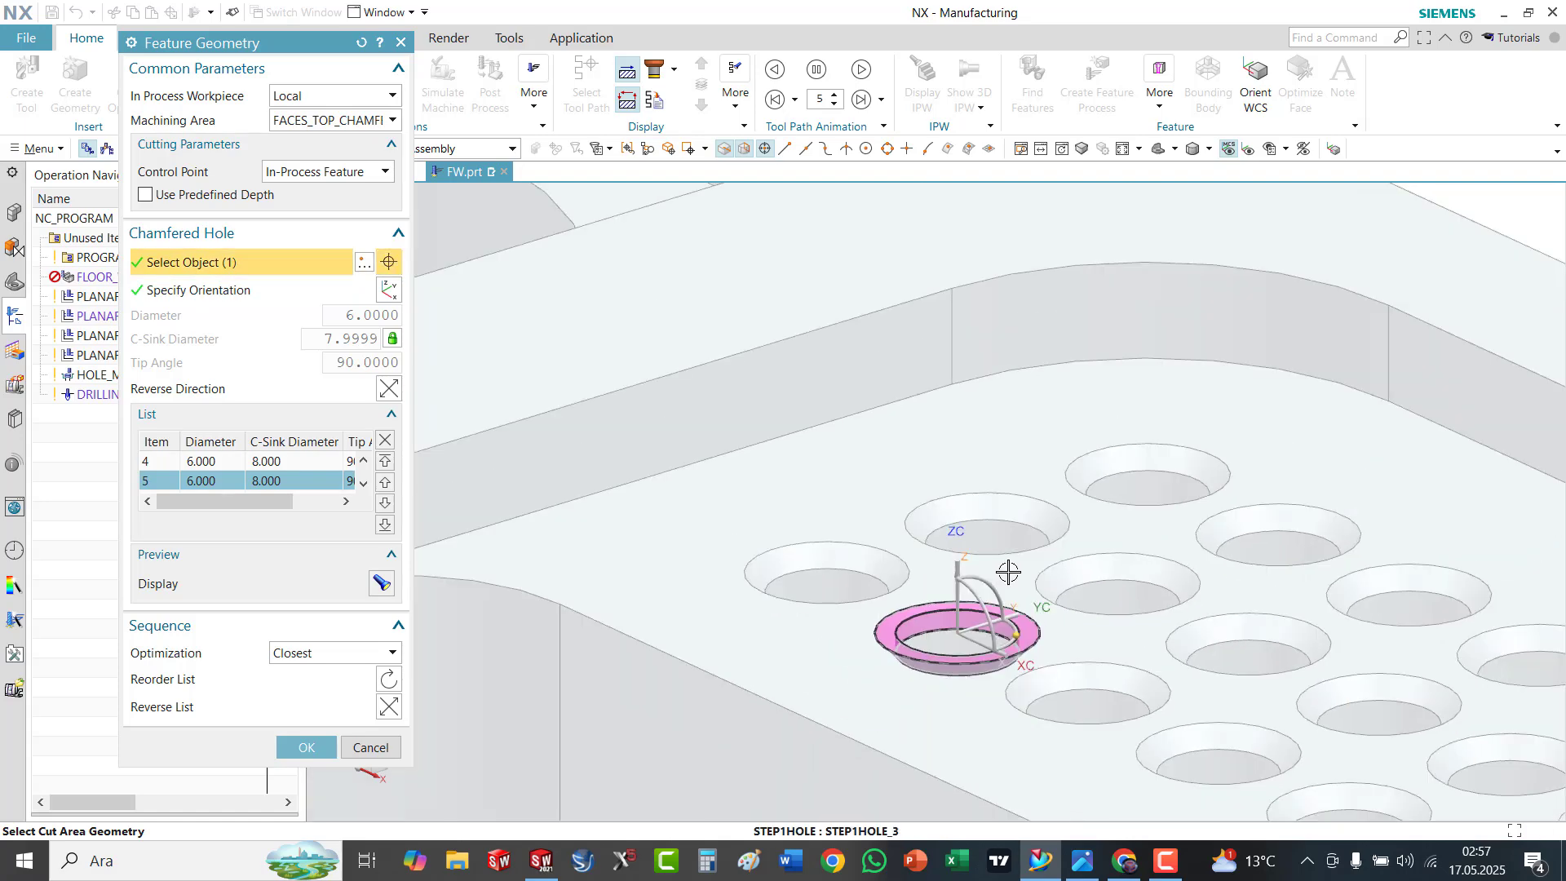
{"action": "left_click", "coordinate": [1074, 681]}
{"action": "left_click", "coordinate": [1225, 639]}
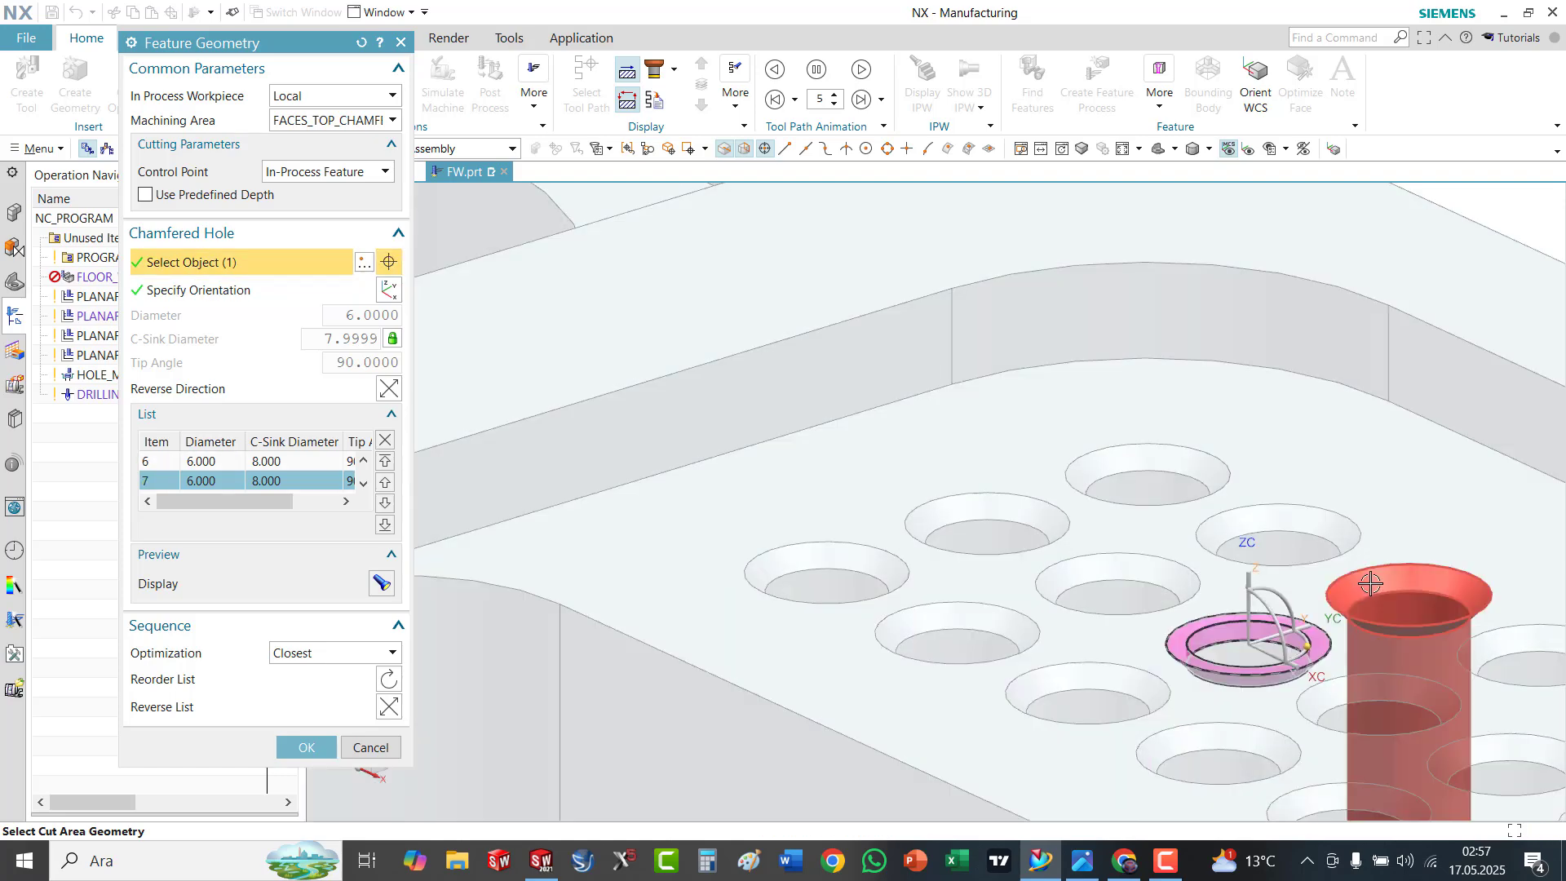
{"action": "left_click", "coordinate": [1363, 587]}
{"action": "scroll", "coordinate": [1374, 600], "scroll_direction": "down", "scroll_amount": 2}
{"action": "scroll", "coordinate": [1374, 599], "scroll_direction": "up", "scroll_amount": 2}
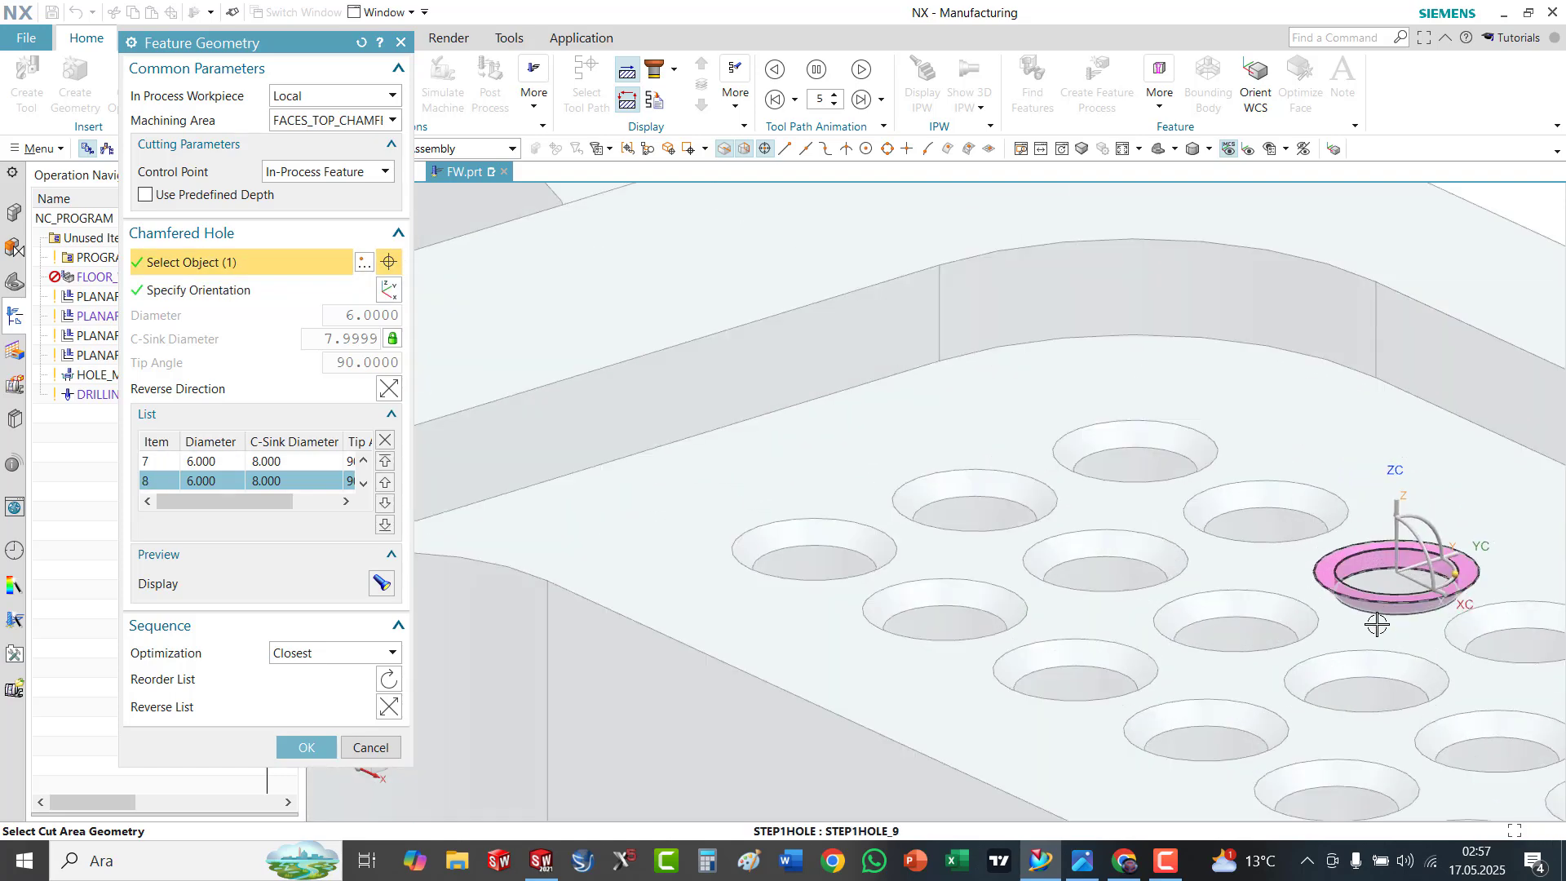
{"action": "left_click", "coordinate": [1492, 640]}
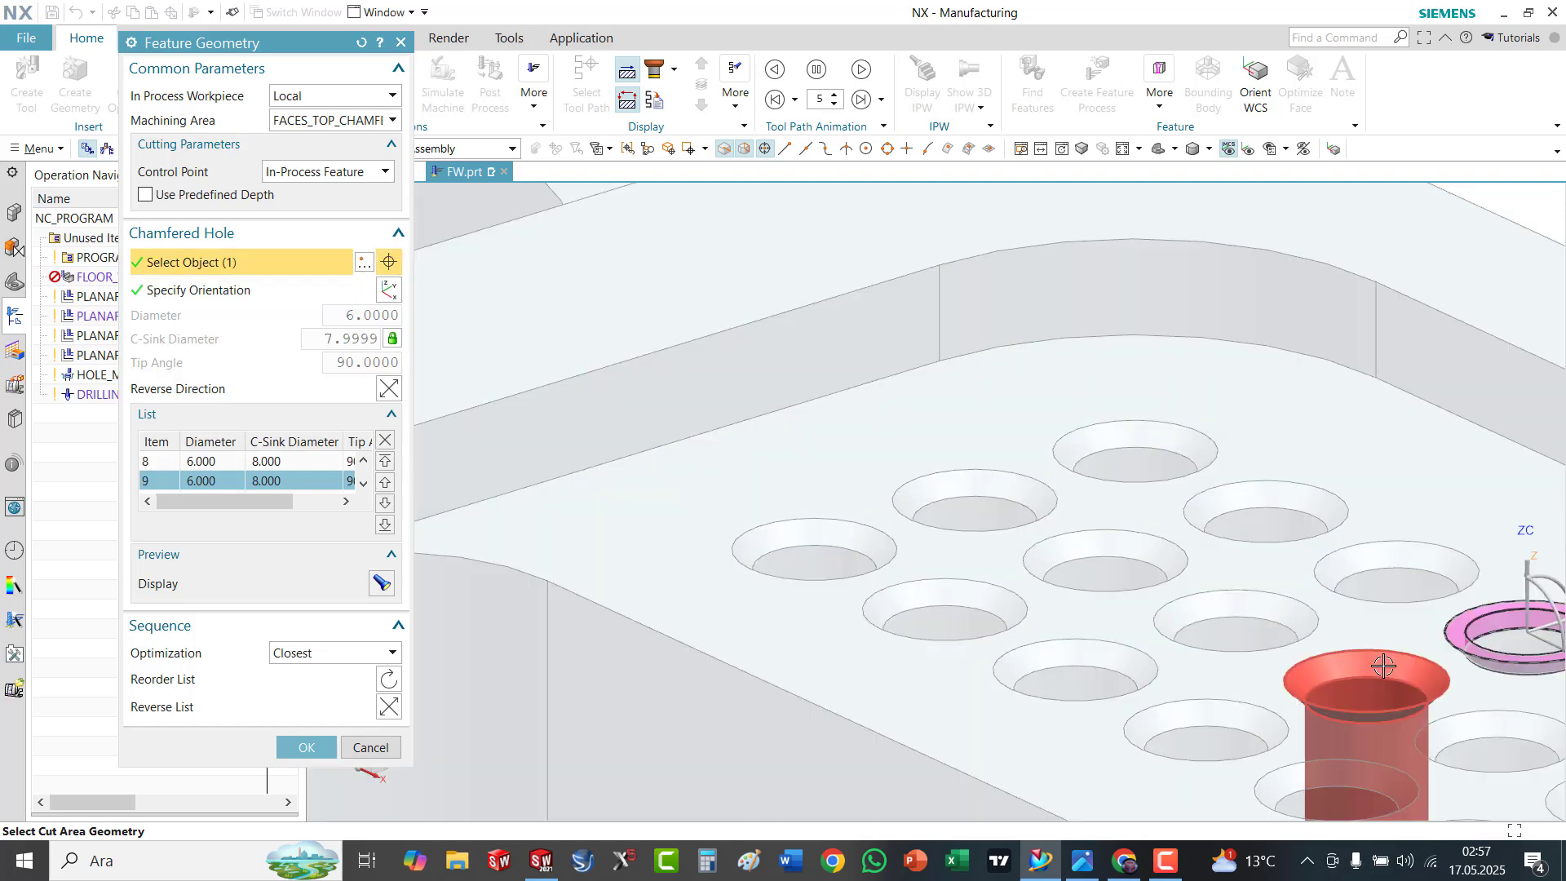
{"action": "left_click", "coordinate": [1345, 689]}
{"action": "left_click", "coordinate": [1230, 716]}
{"action": "scroll", "coordinate": [1280, 617], "scroll_direction": "down", "scroll_amount": 4}
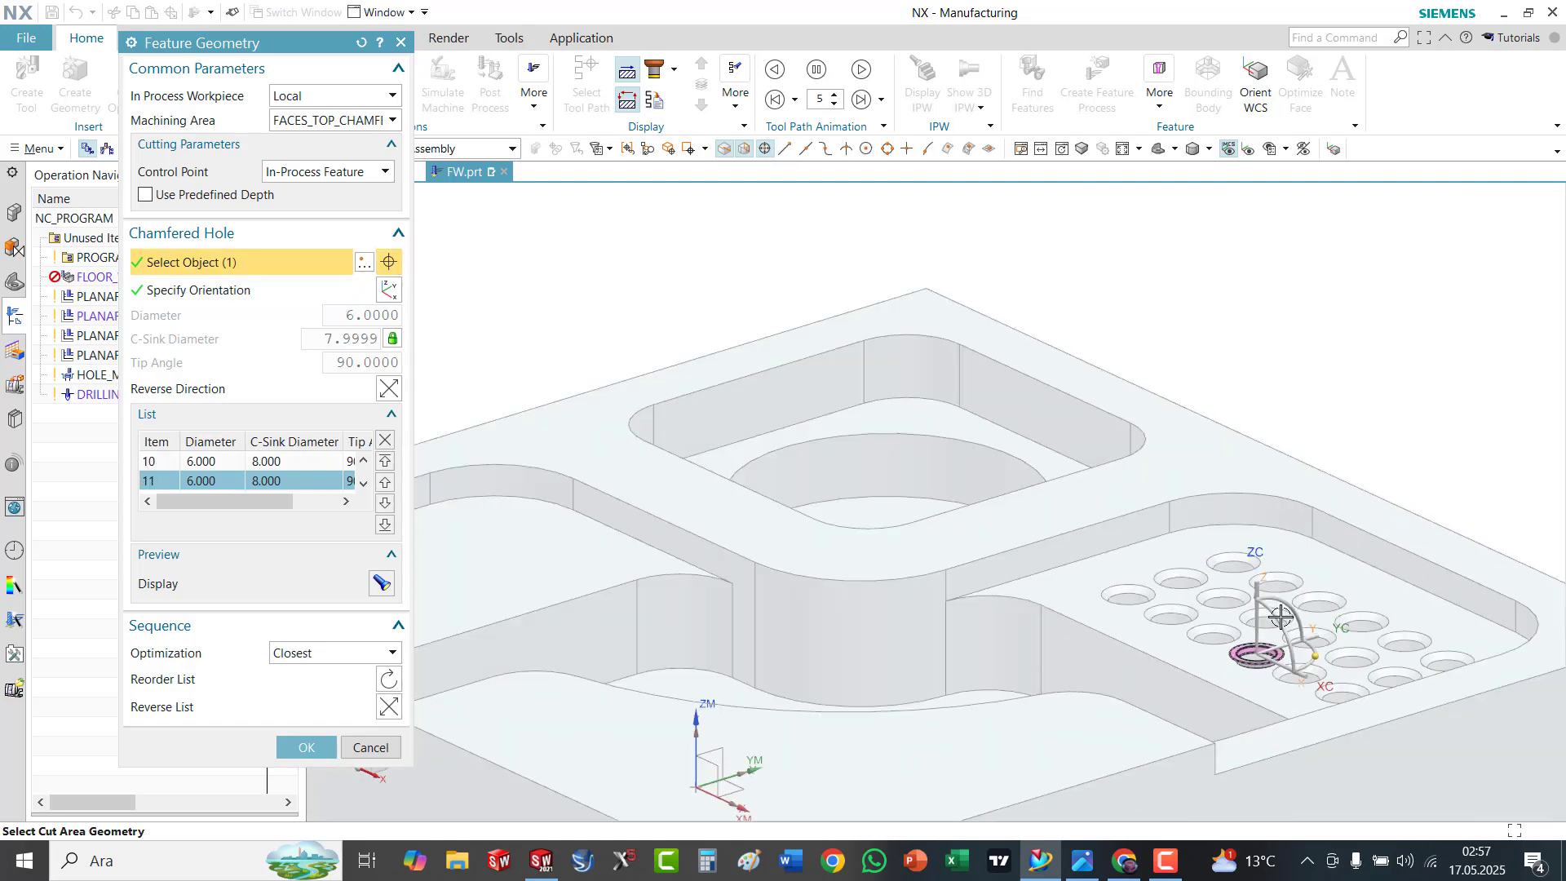
{"action": "scroll", "coordinate": [1461, 670], "scroll_direction": "down", "scroll_amount": 2}
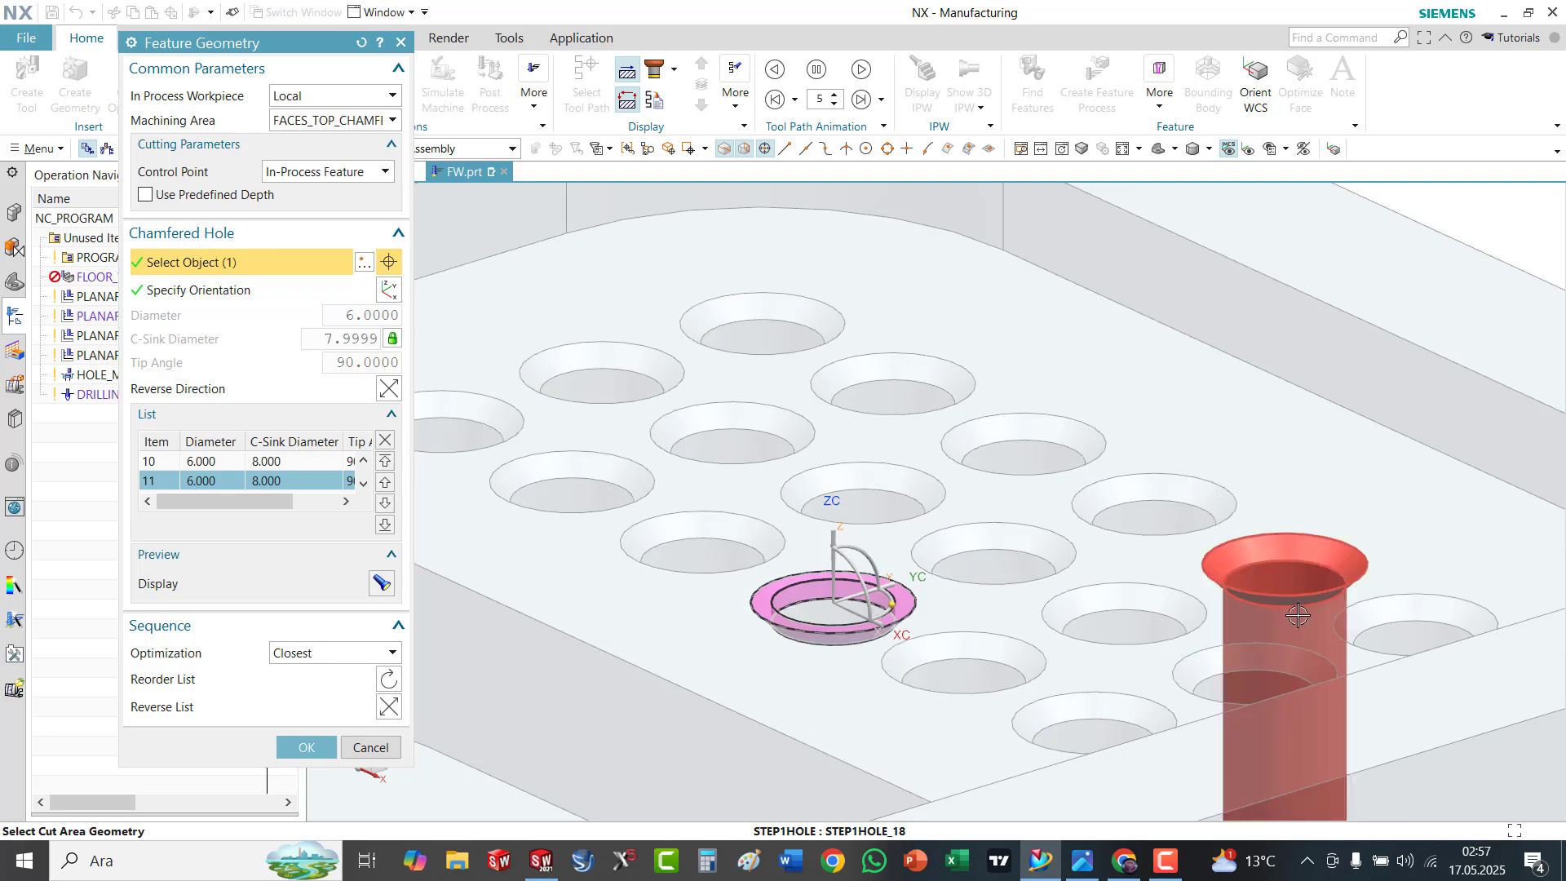
{"action": "scroll", "coordinate": [1337, 652], "scroll_direction": "up", "scroll_amount": 3}
{"action": "left_click", "coordinate": [849, 674]}
{"action": "left_click", "coordinate": [977, 595]}
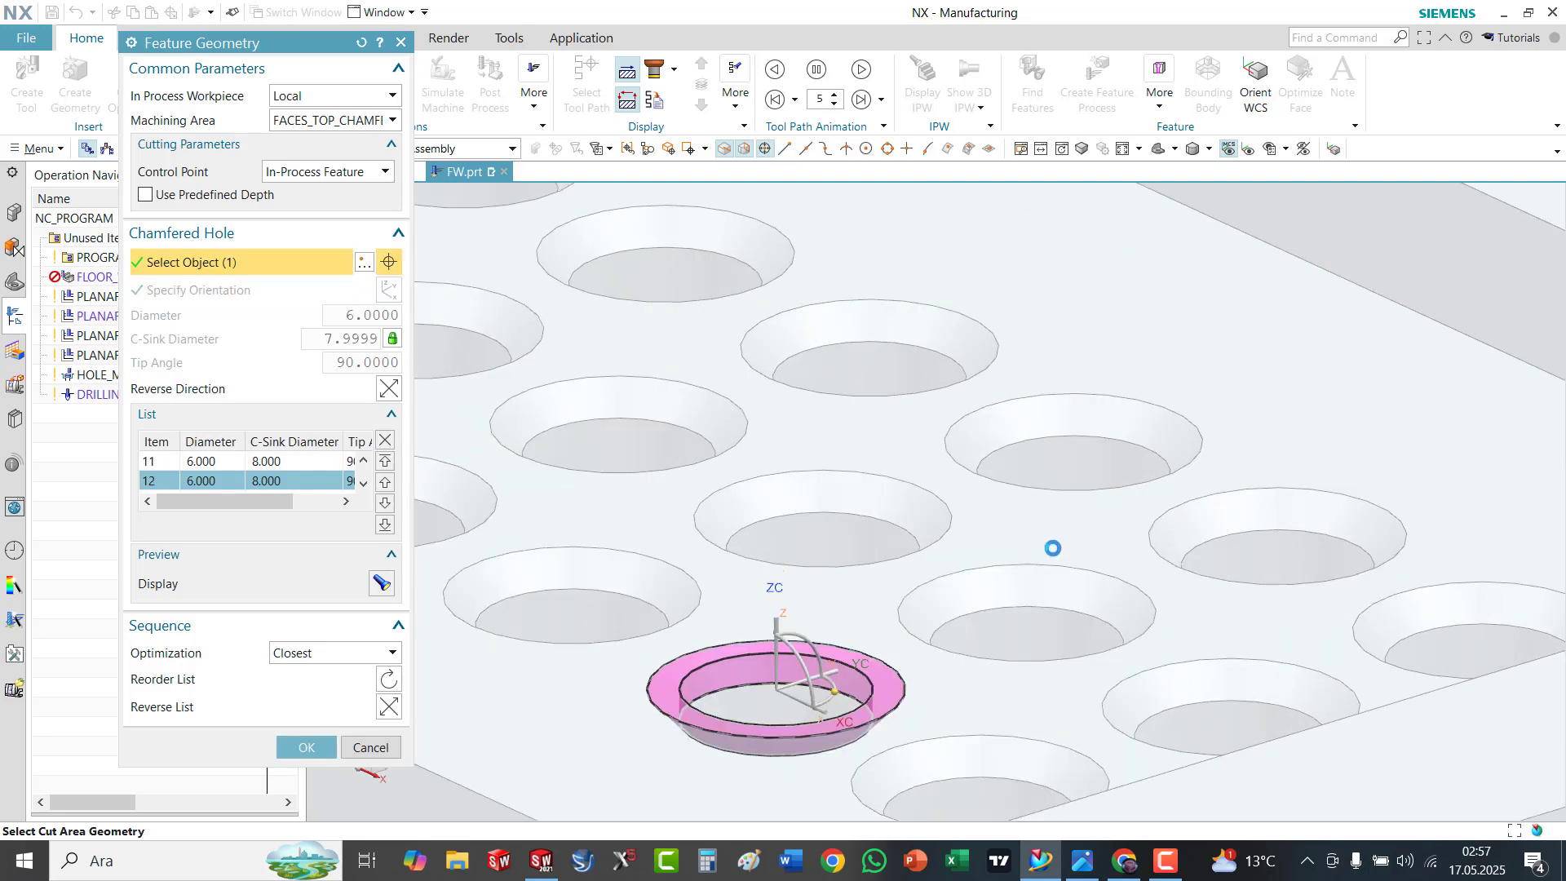
{"action": "left_click", "coordinate": [1216, 500]}
{"action": "left_click", "coordinate": [1425, 612]}
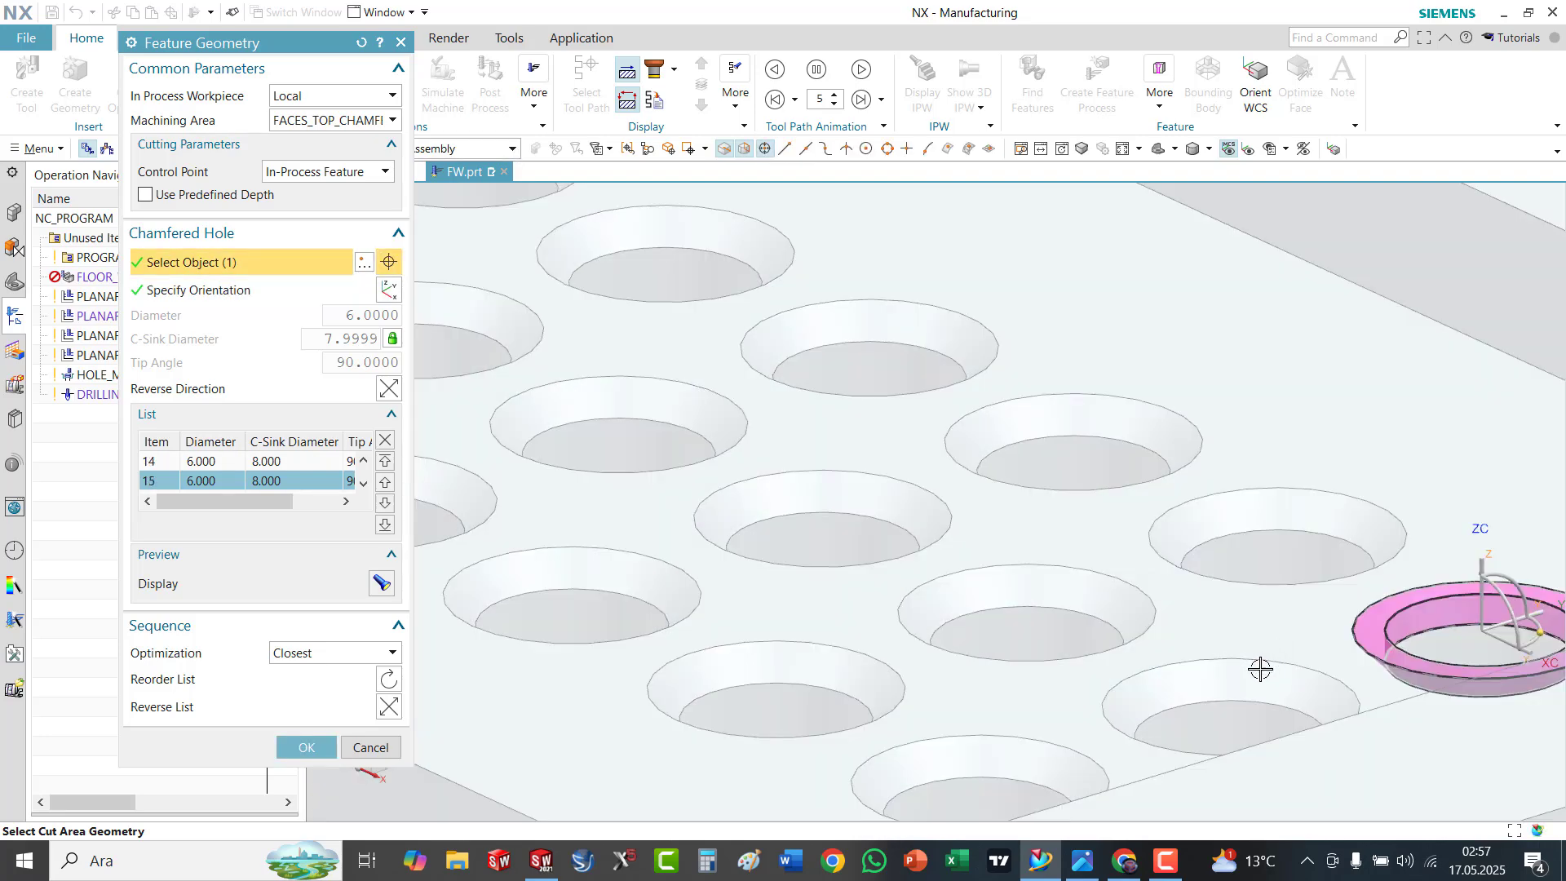
{"action": "left_click", "coordinate": [1258, 671]}
{"action": "left_click", "coordinate": [995, 752]}
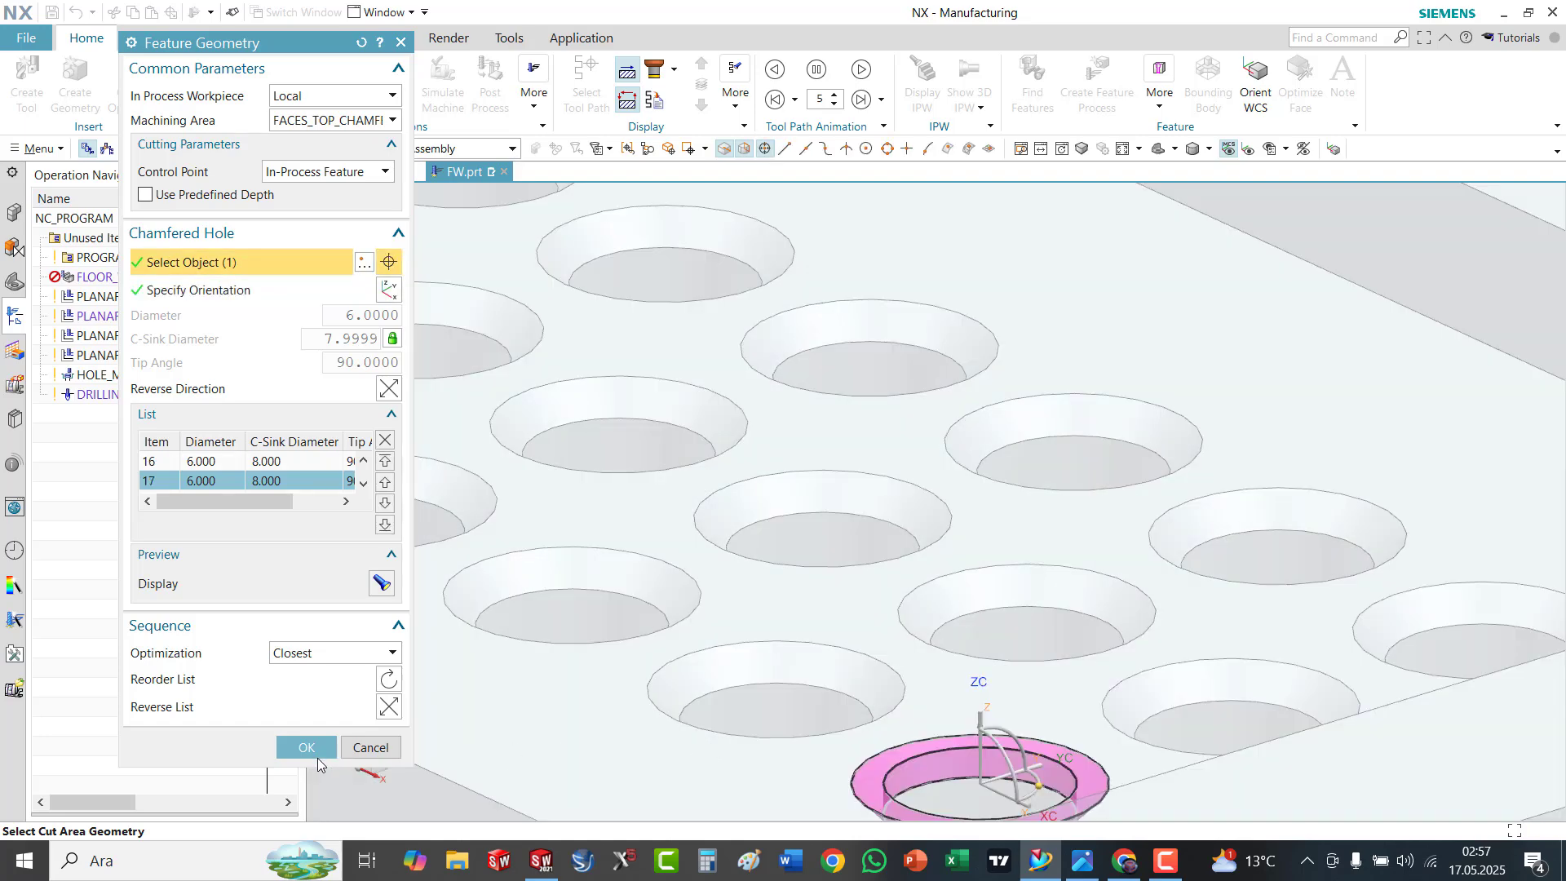
{"action": "left_click", "coordinate": [306, 748]}
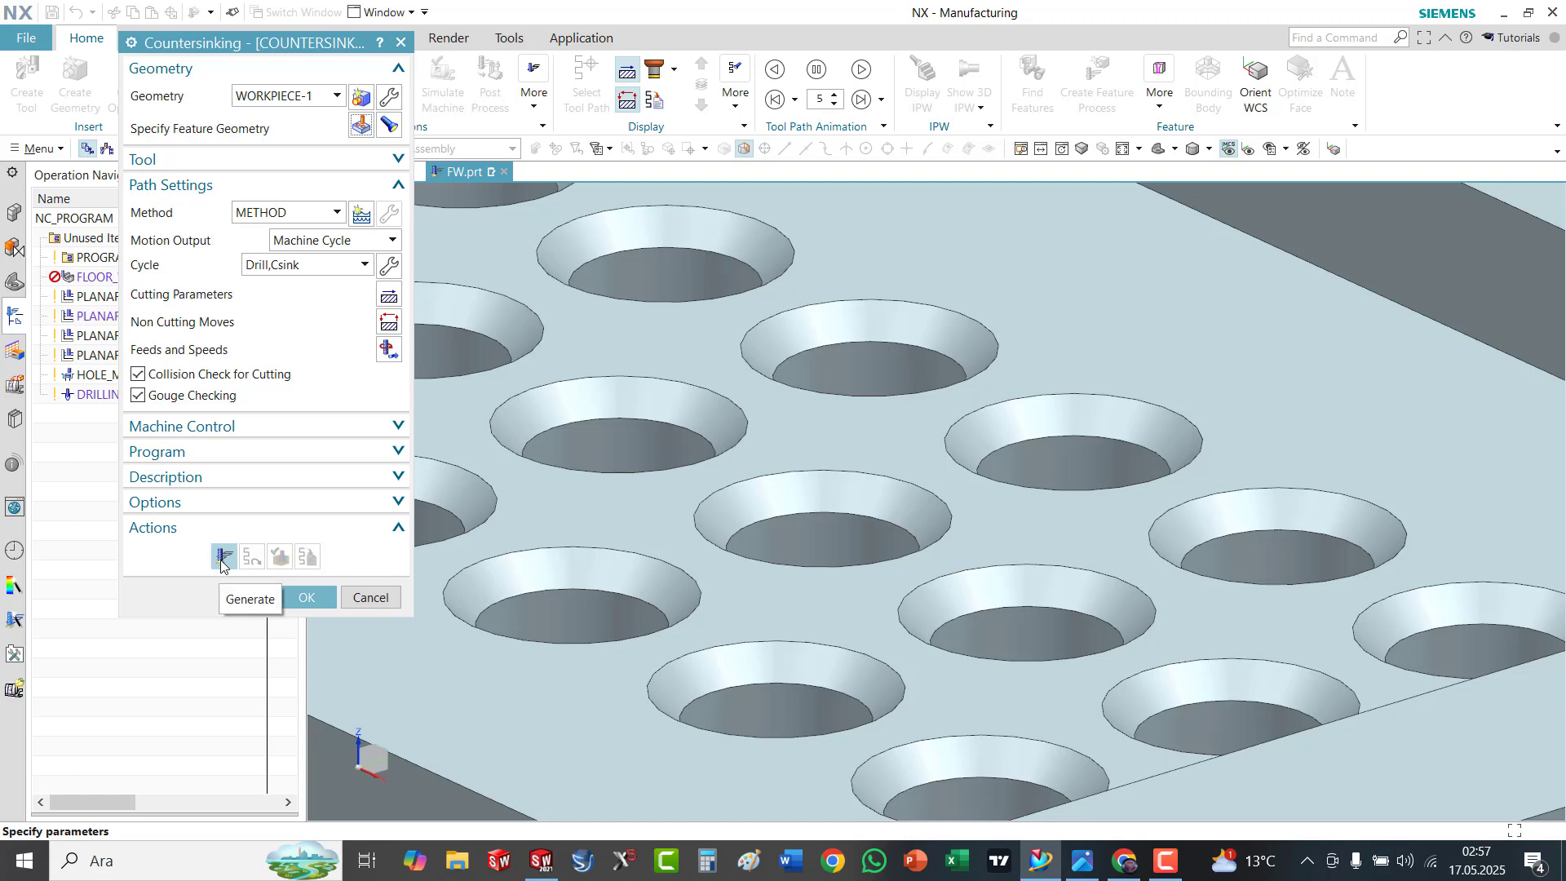
Generate the countersinking tool path and play its 3D Dynamic material removal simulation, accepting the operation without creating another one
{"action": "left_click", "coordinate": [221, 557]}
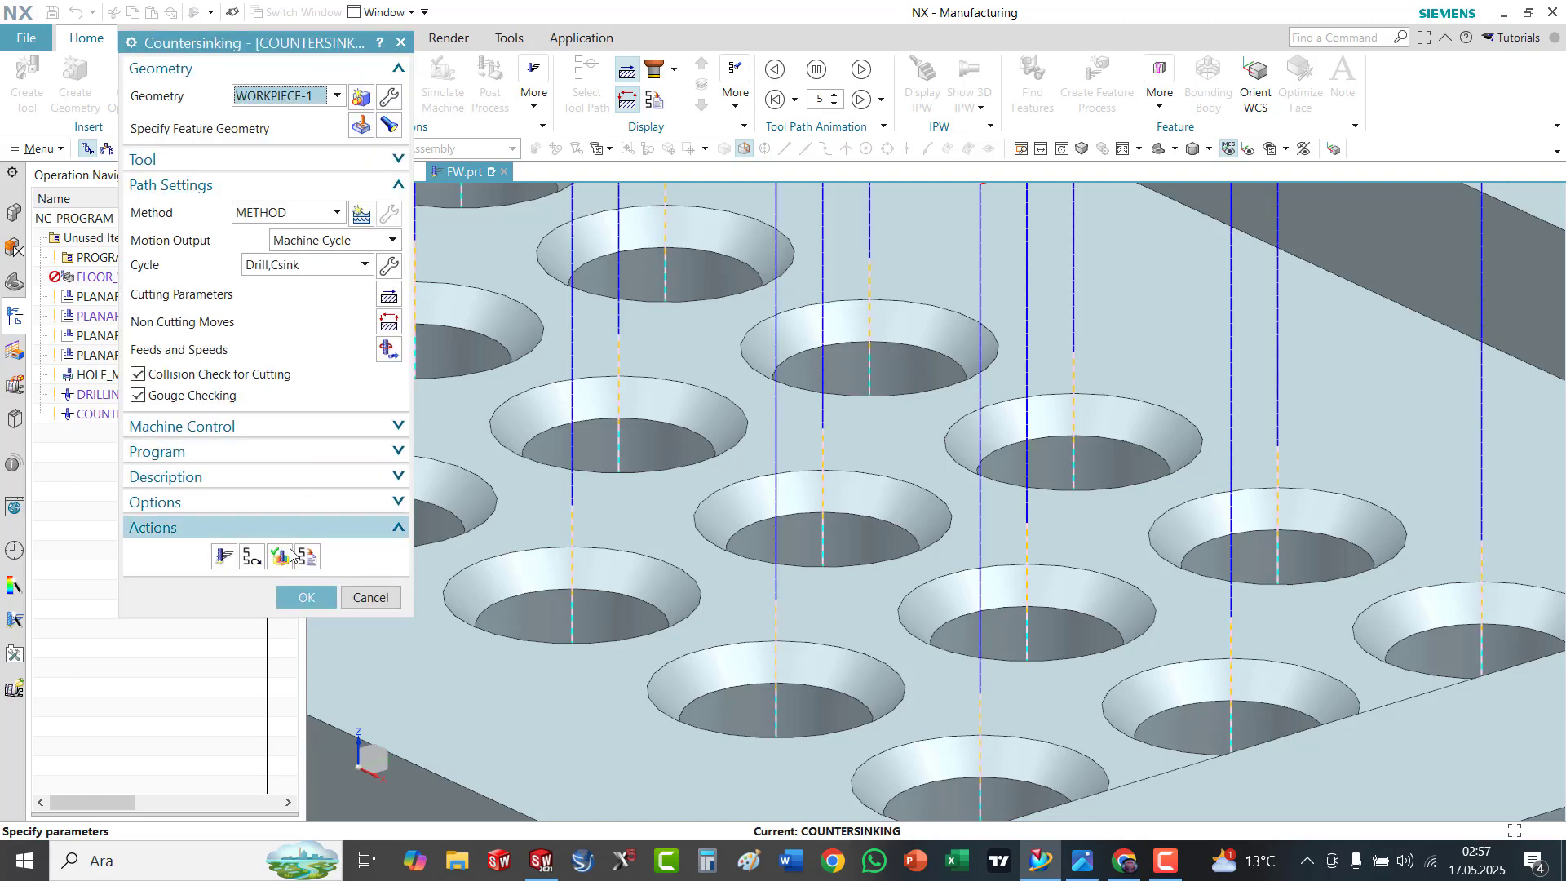
{"action": "left_click", "coordinate": [279, 557]}
{"action": "scroll", "coordinate": [639, 405], "scroll_direction": "down", "scroll_amount": 4}
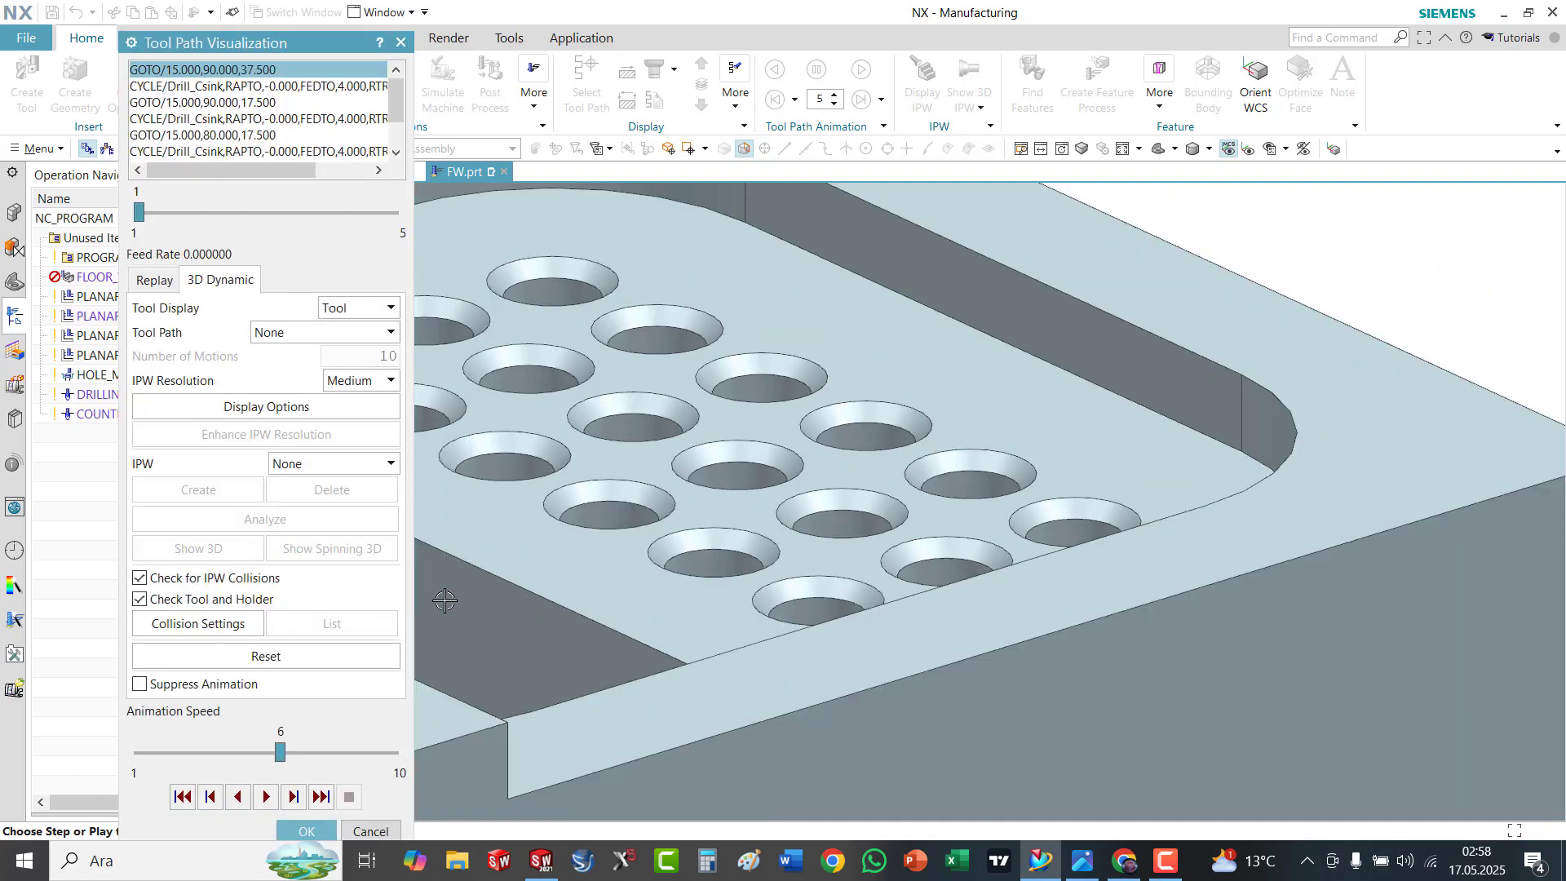
{"action": "left_click", "coordinate": [287, 662]}
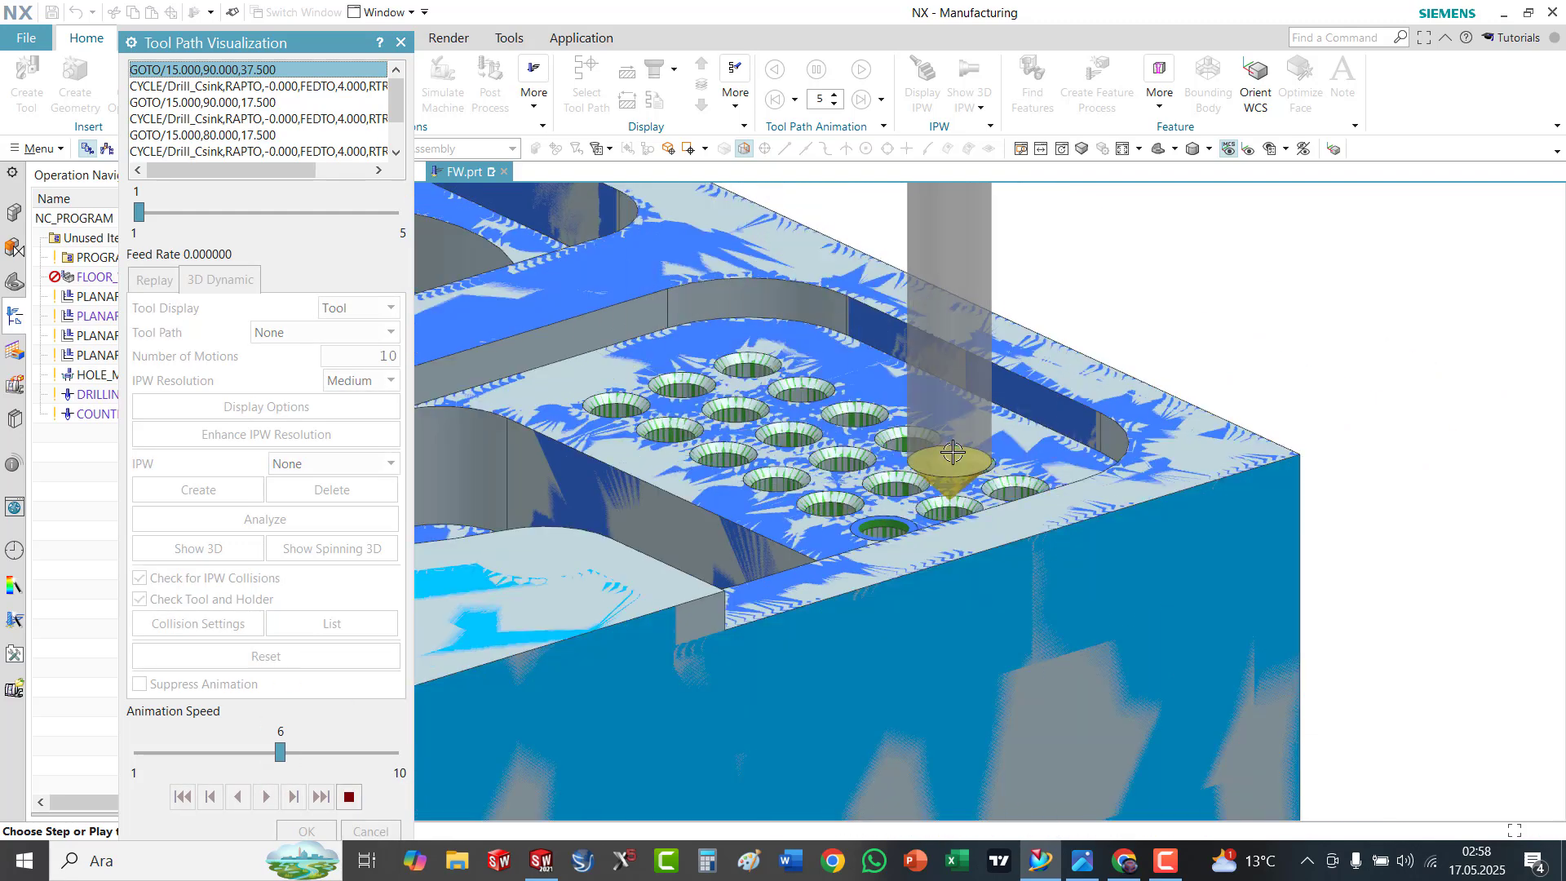
{"action": "left_click", "coordinate": [307, 831]}
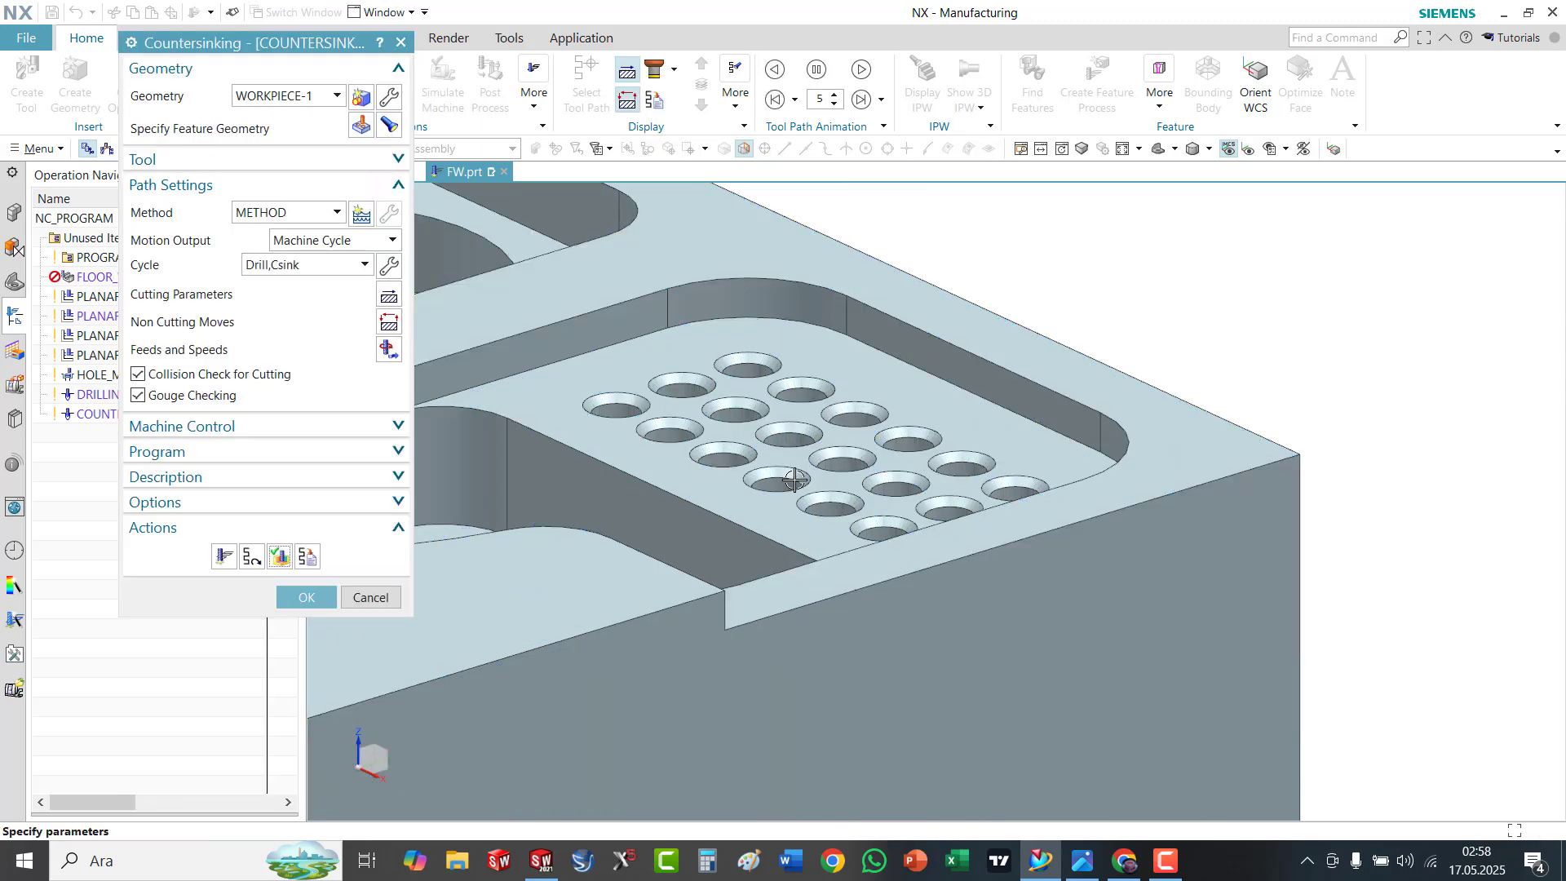
{"action": "left_click", "coordinate": [307, 598]}
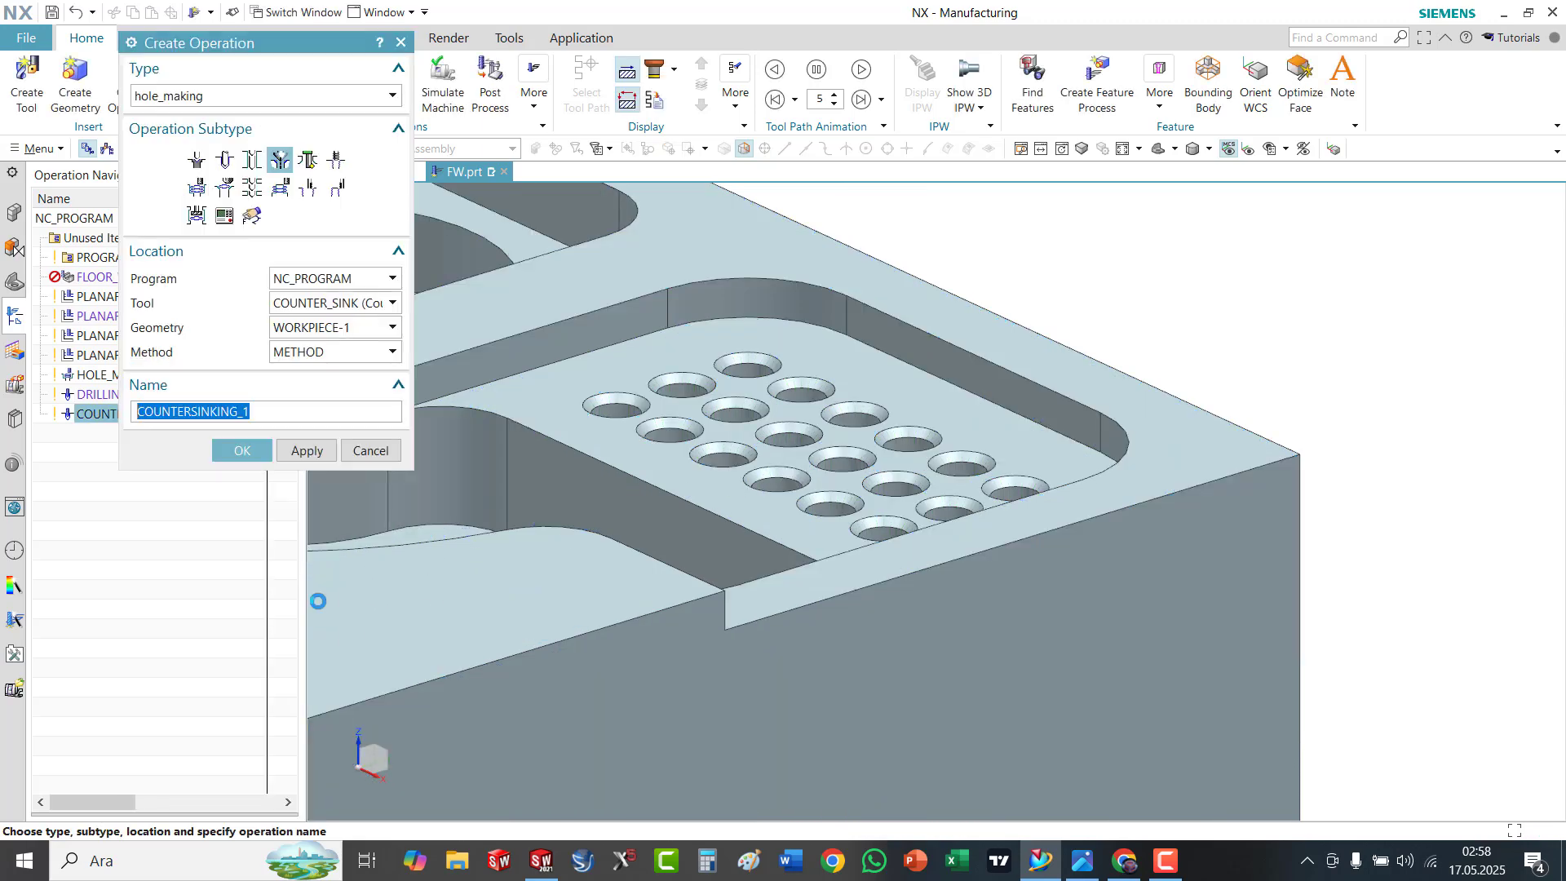
{"action": "left_click", "coordinate": [359, 456]}
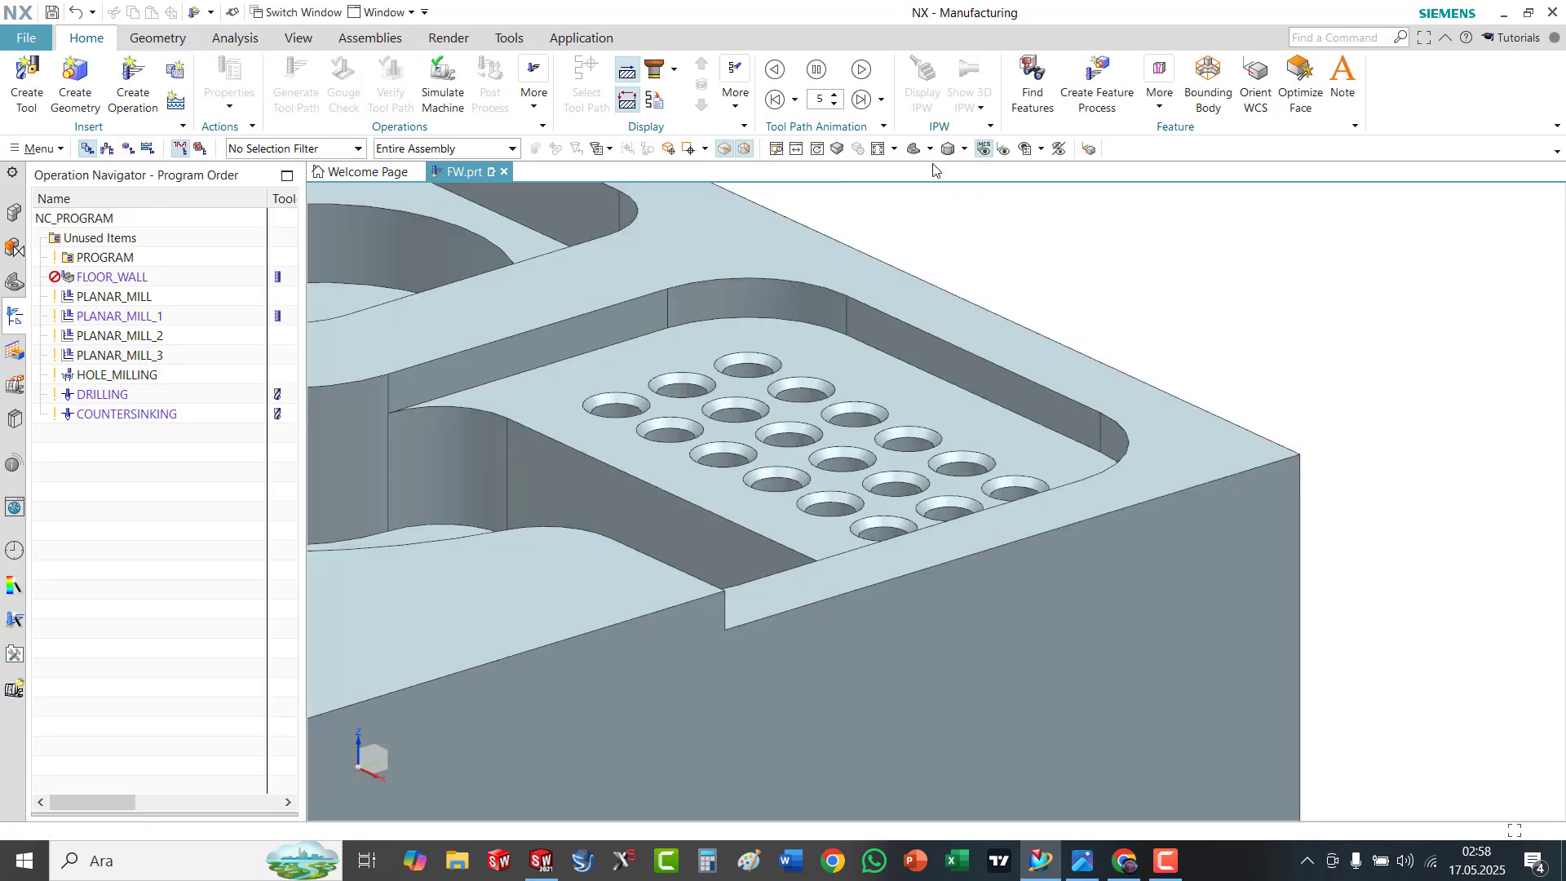
Create a mill_planar operation of subtype Planar Profile with tool COUNTER_SINK and geometry WORKPIECE-1
{"action": "left_click", "coordinate": [930, 148]}
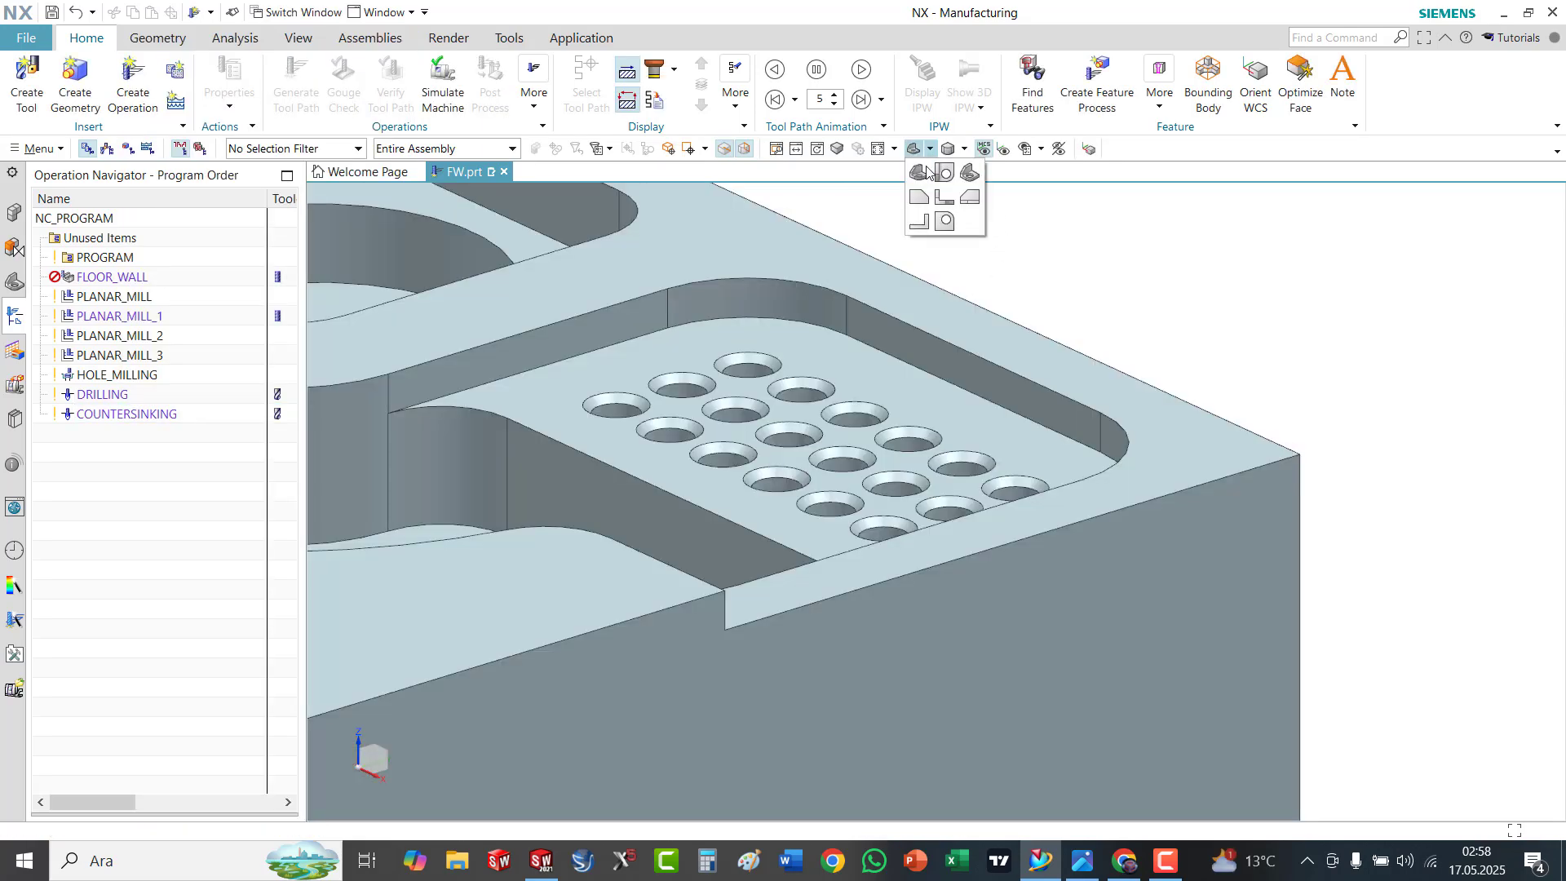
{"action": "left_click", "coordinate": [921, 171]}
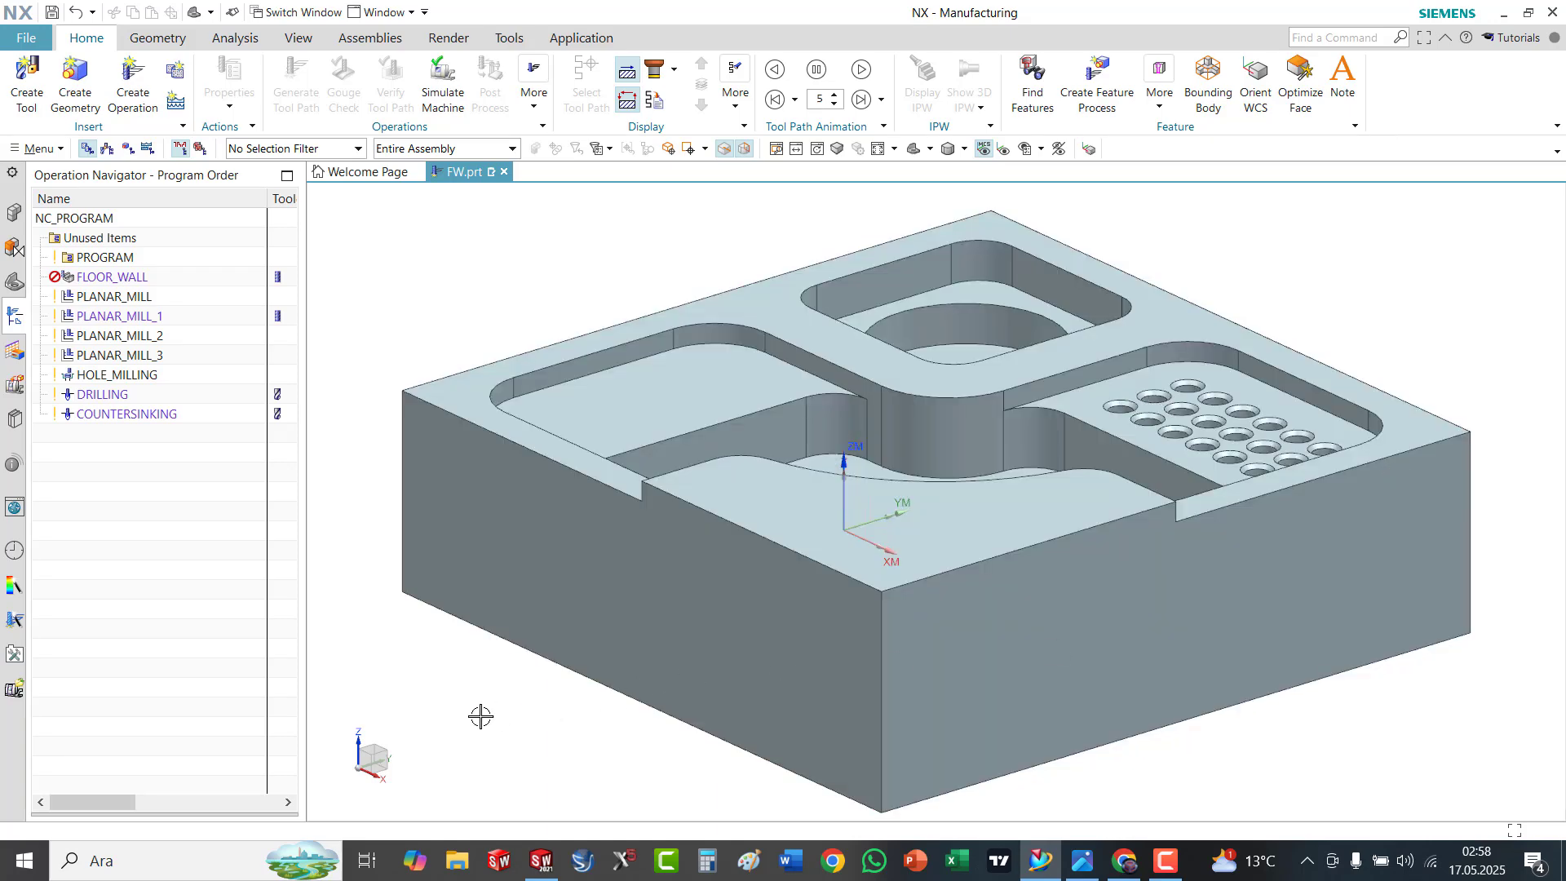
{"action": "left_click", "coordinate": [133, 89]}
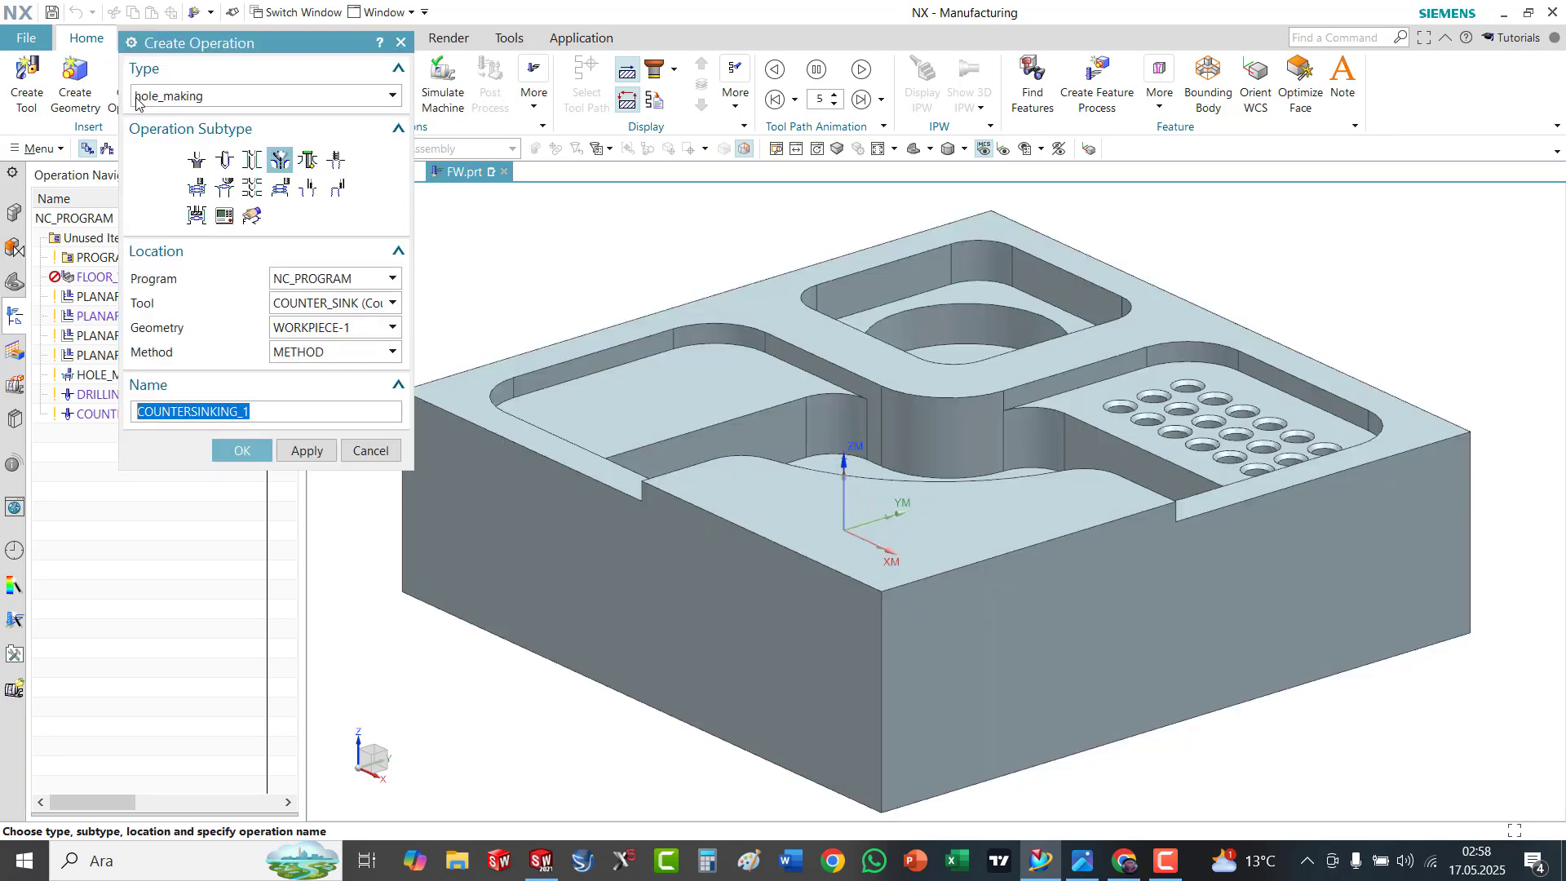
{"action": "left_click", "coordinate": [203, 98]}
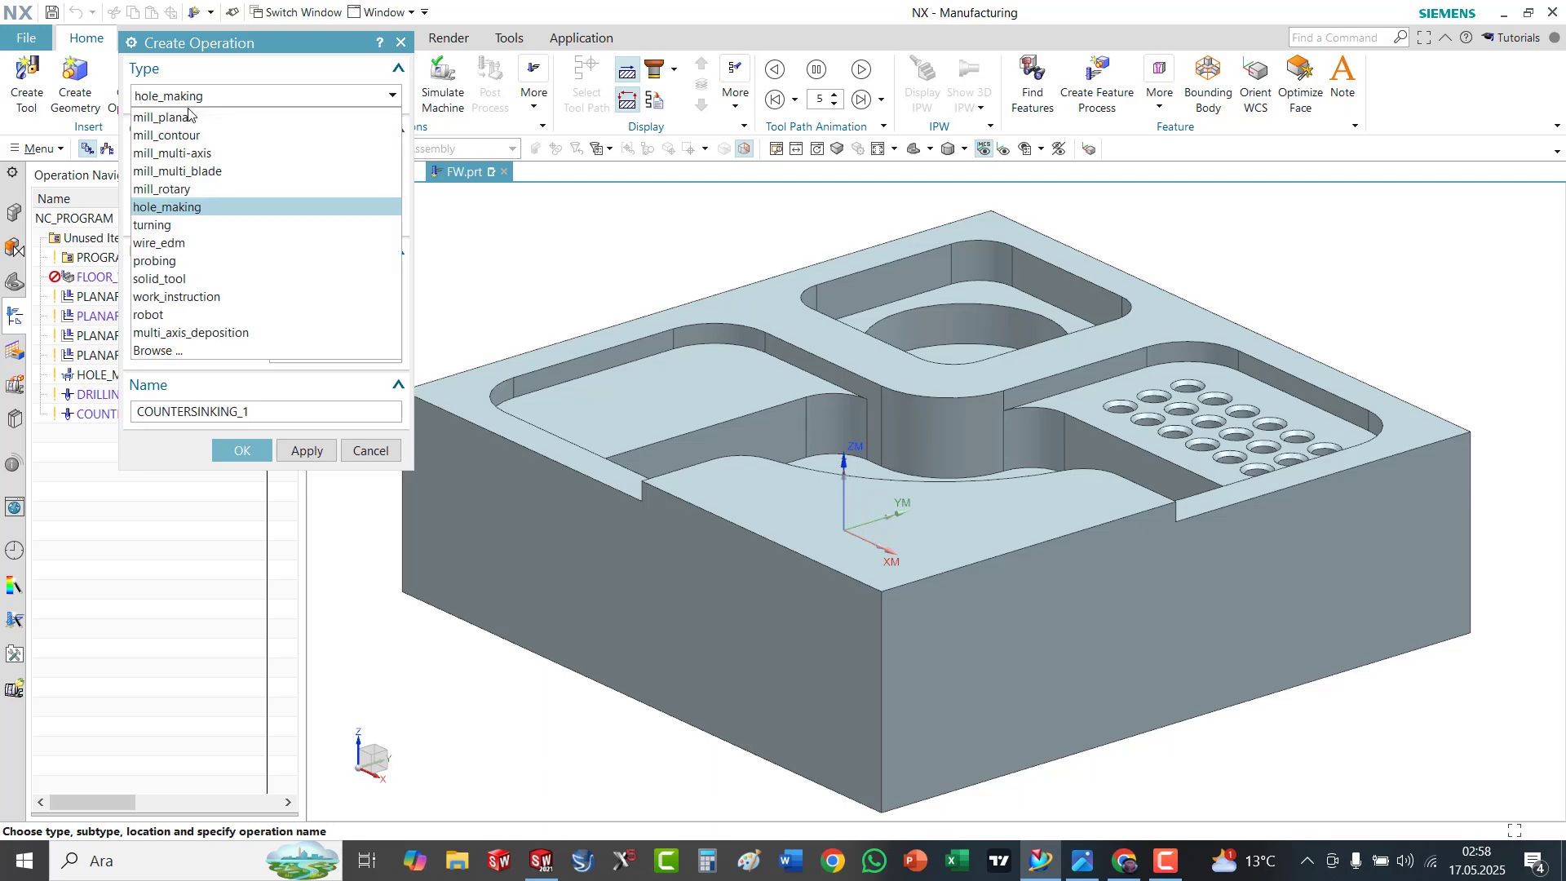
{"action": "left_click", "coordinate": [189, 117]}
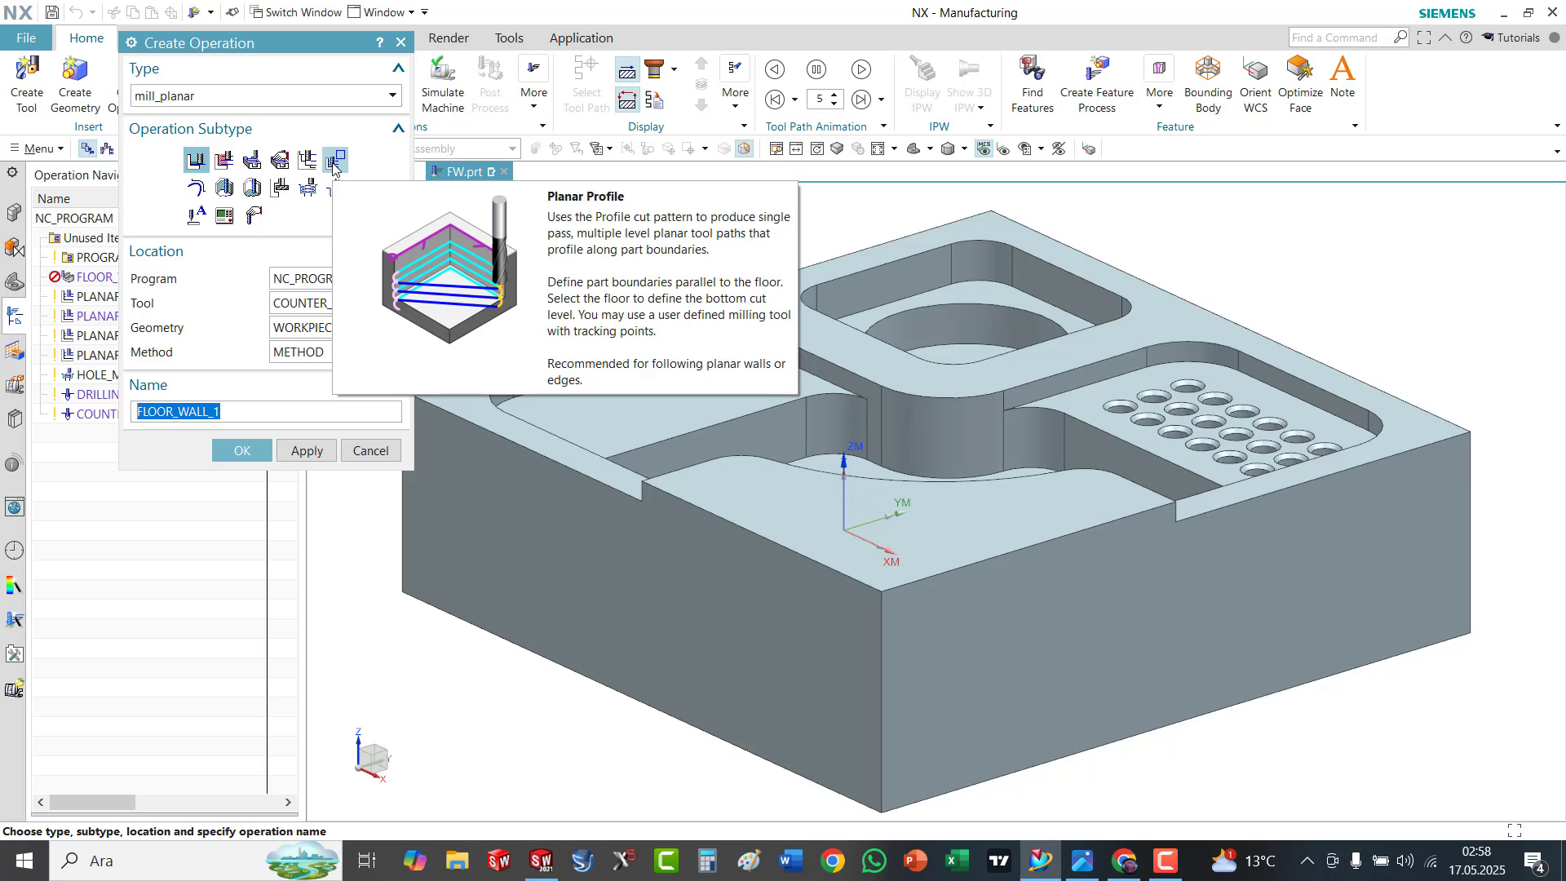
{"action": "left_click", "coordinate": [334, 161]}
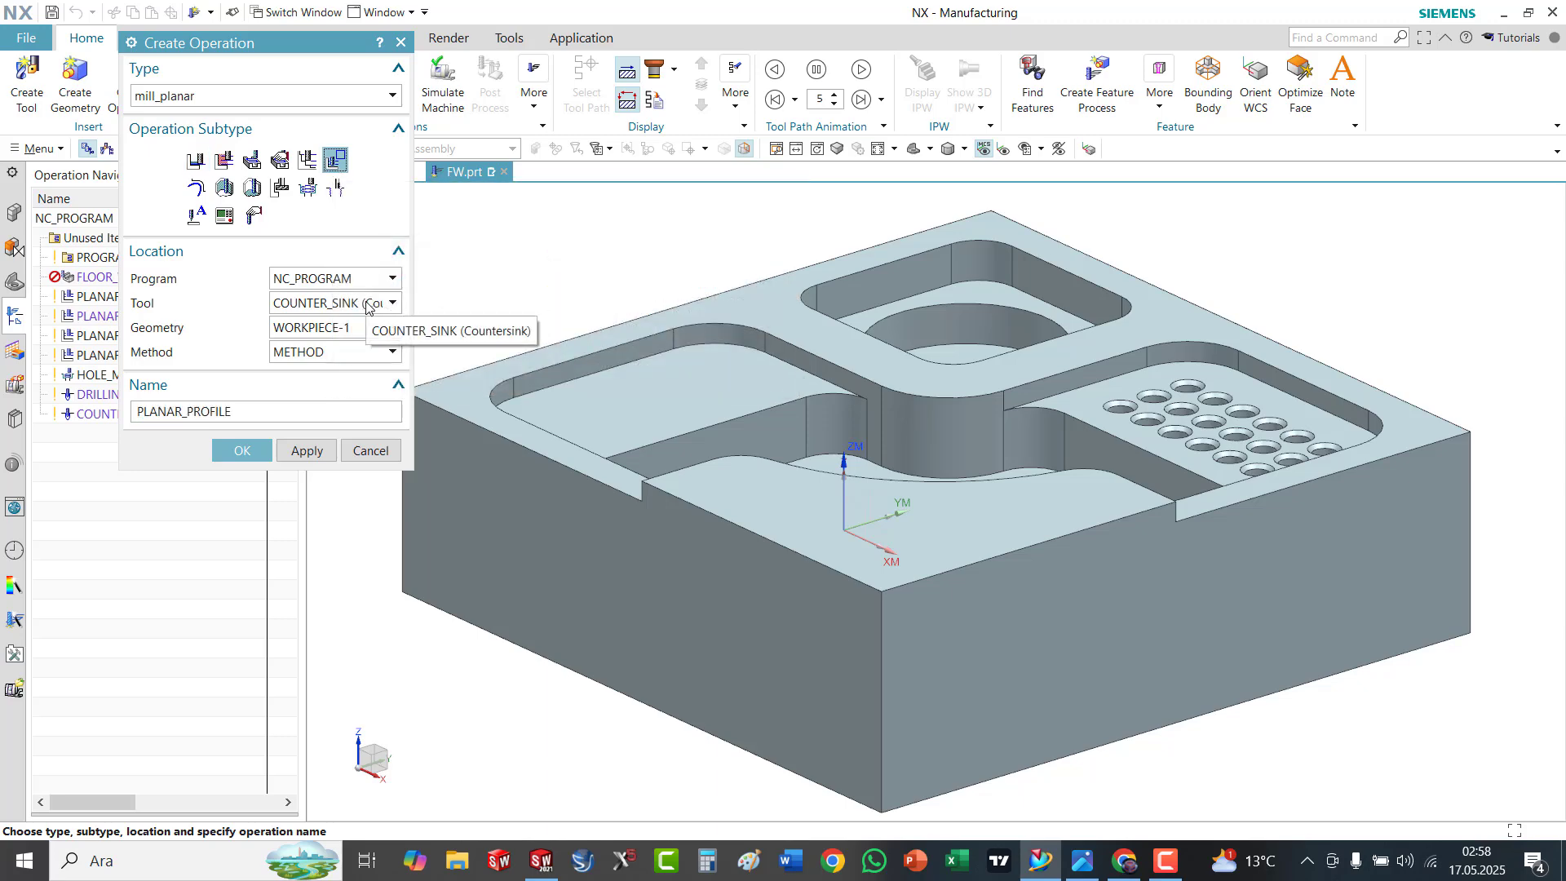
{"action": "left_click", "coordinate": [307, 451]}
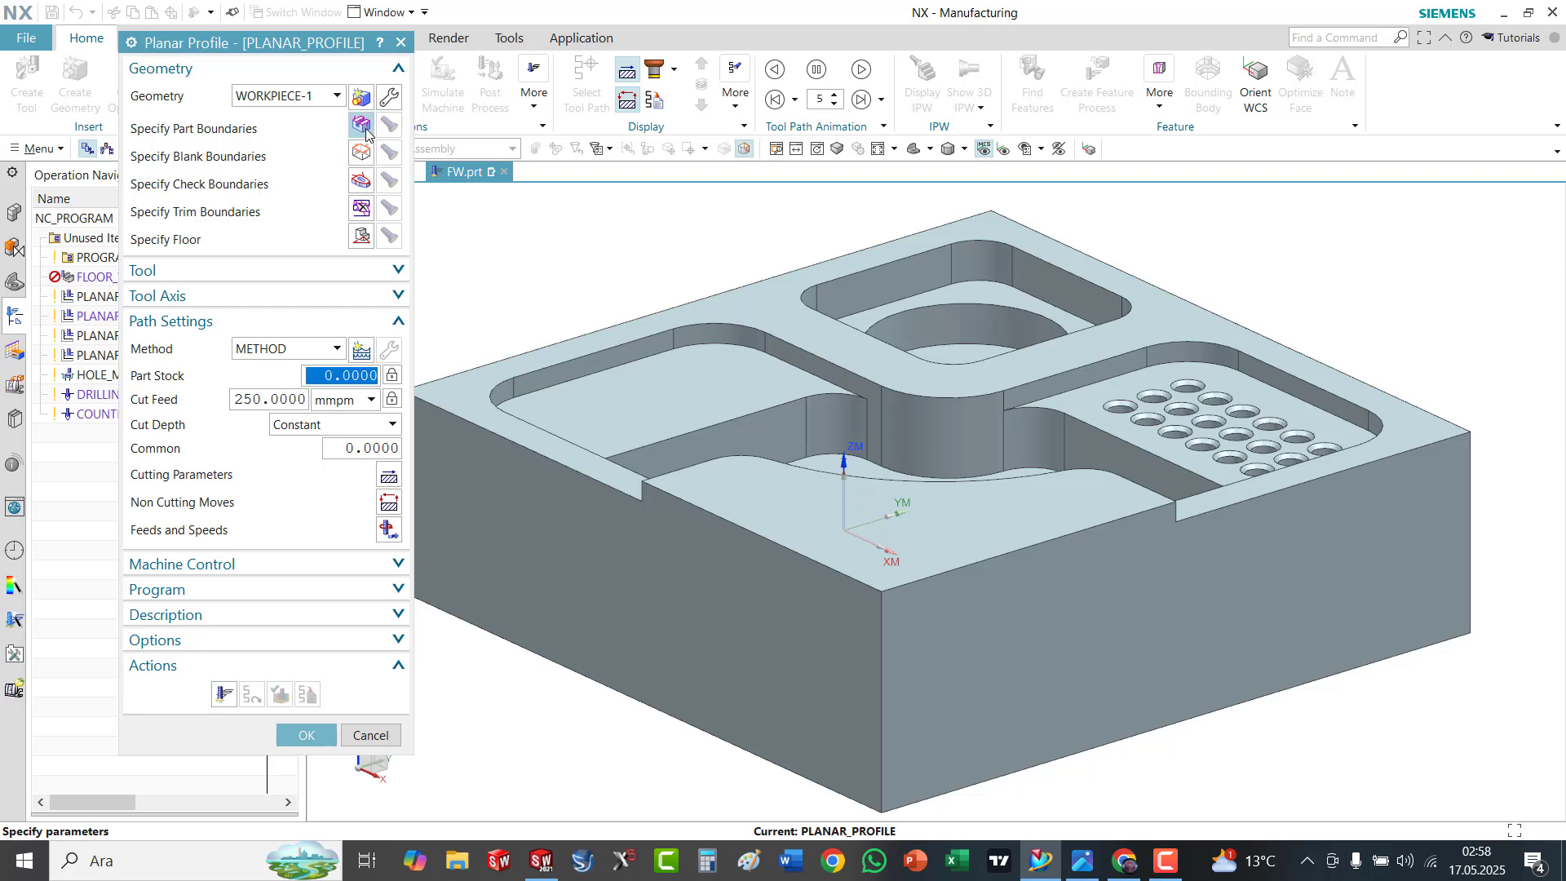
Start the part boundary with the Curves selection method, picking the two straight outer edges of the wavy-edged front corner face
{"action": "left_click", "coordinate": [361, 126]}
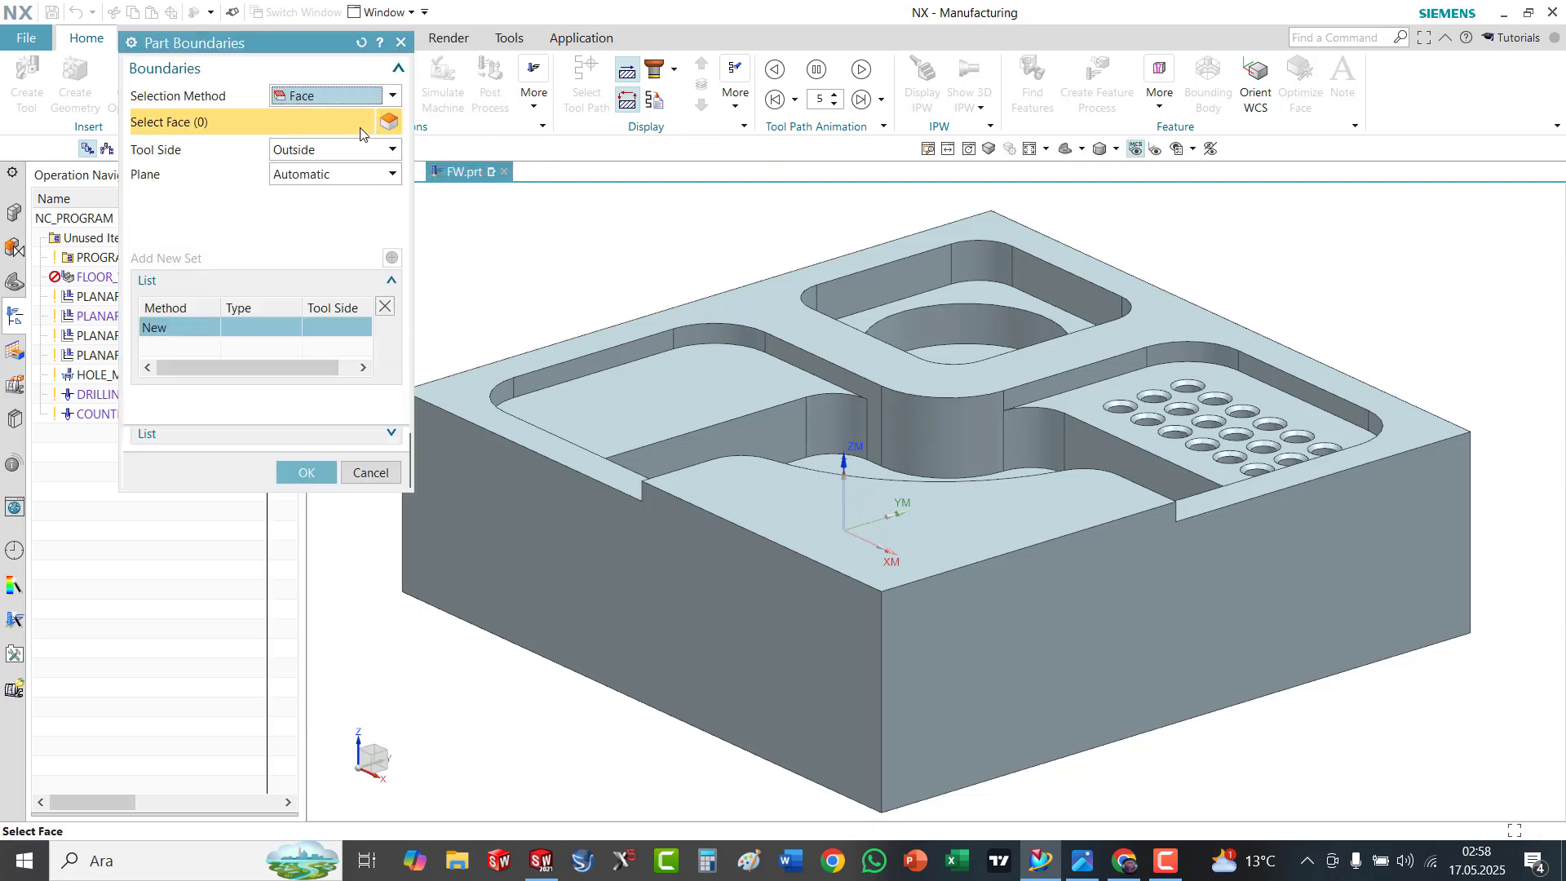
{"action": "left_click", "coordinate": [341, 101]}
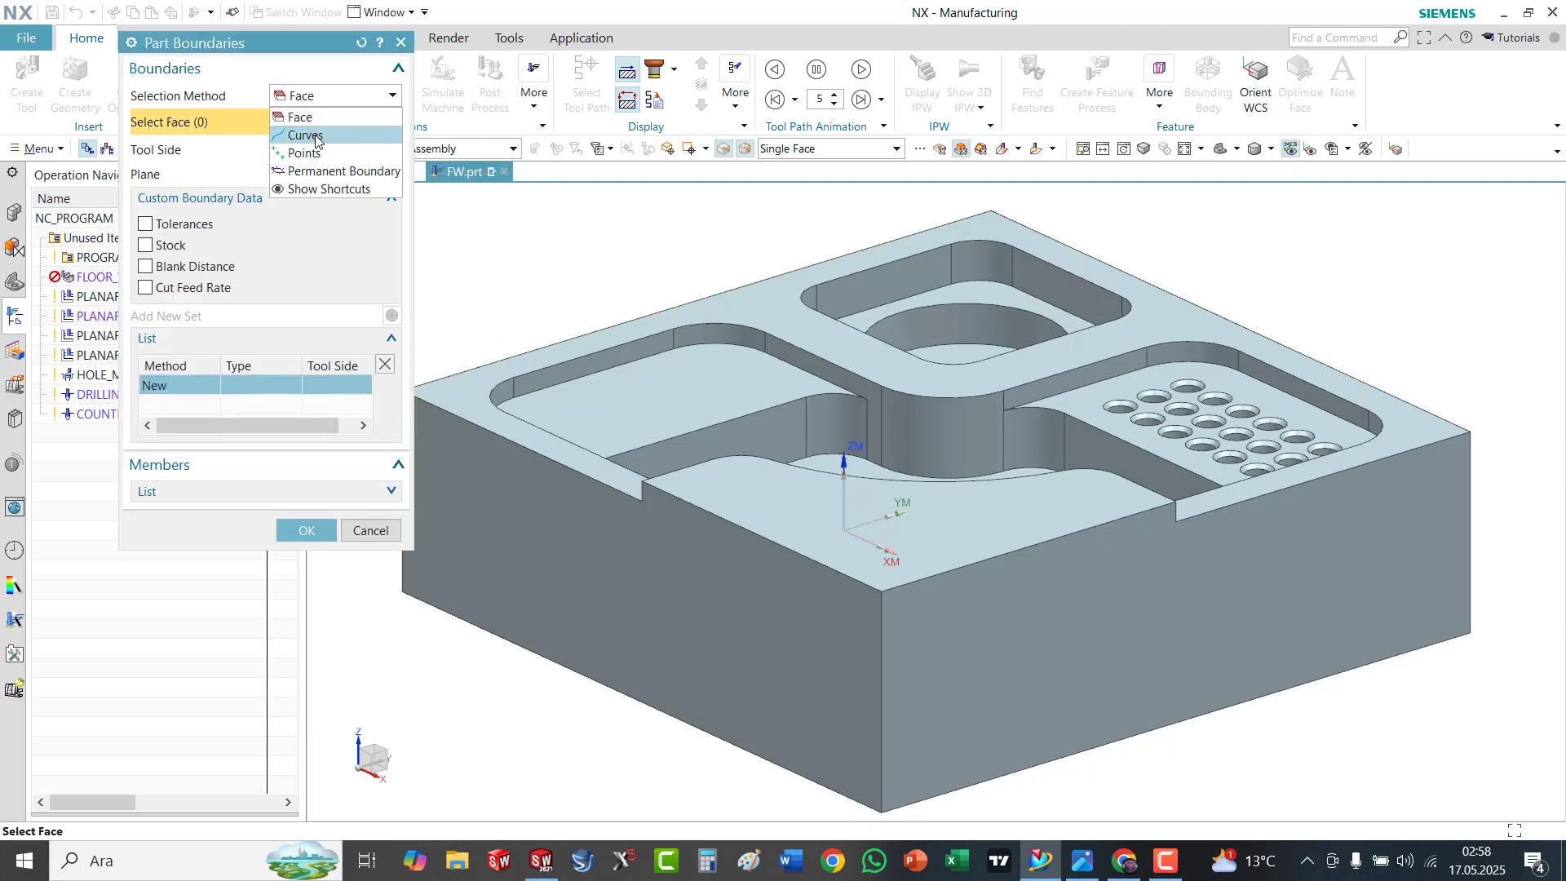
{"action": "left_click", "coordinate": [317, 135]}
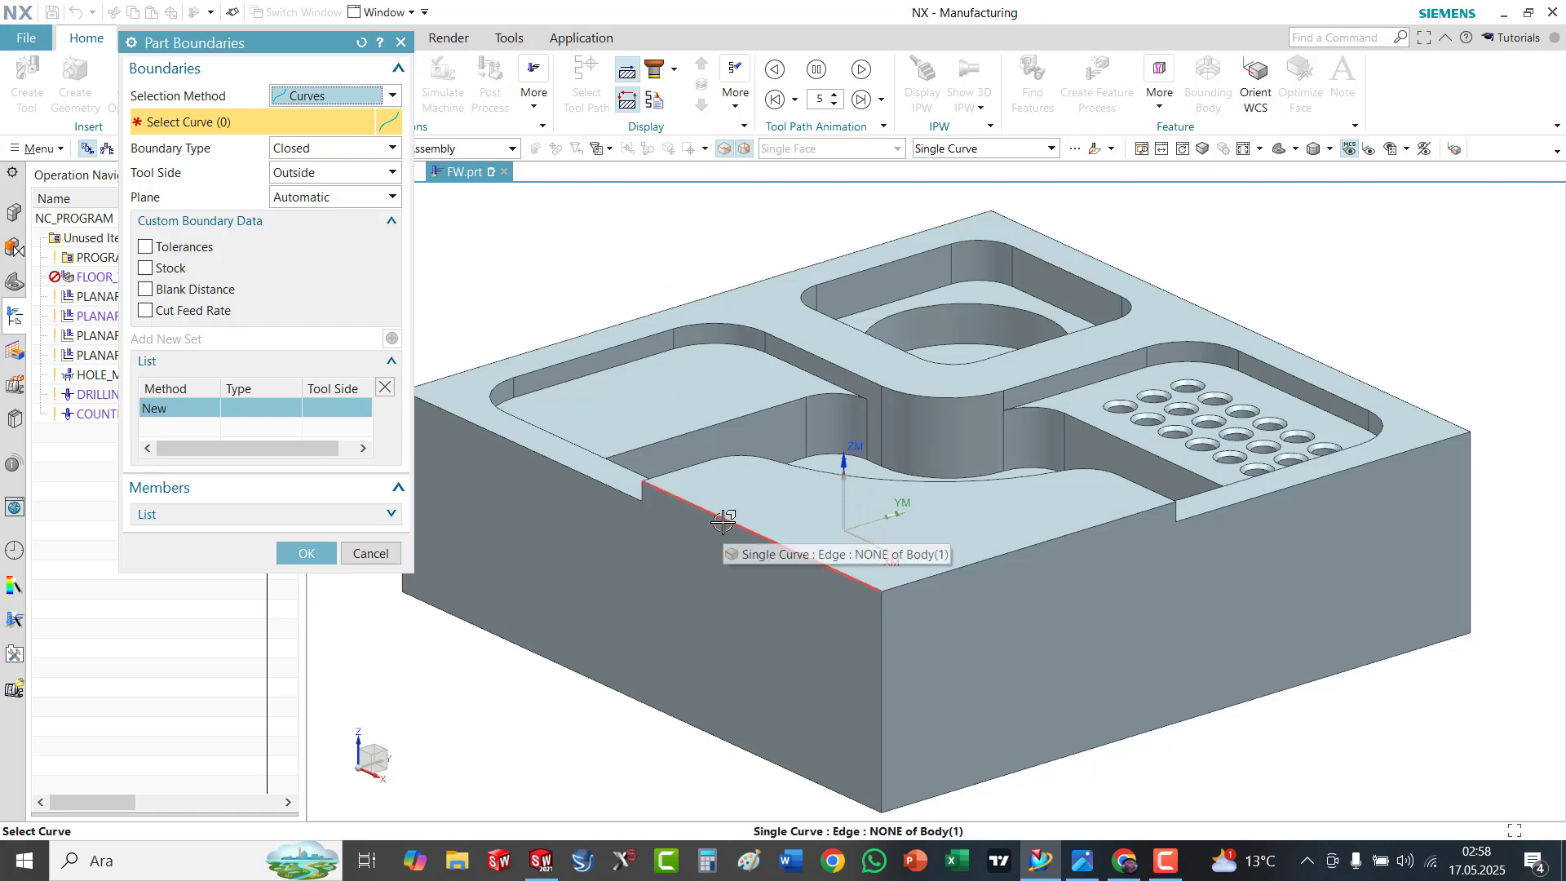
{"action": "left_click", "coordinate": [699, 515]}
{"action": "left_click", "coordinate": [953, 567]}
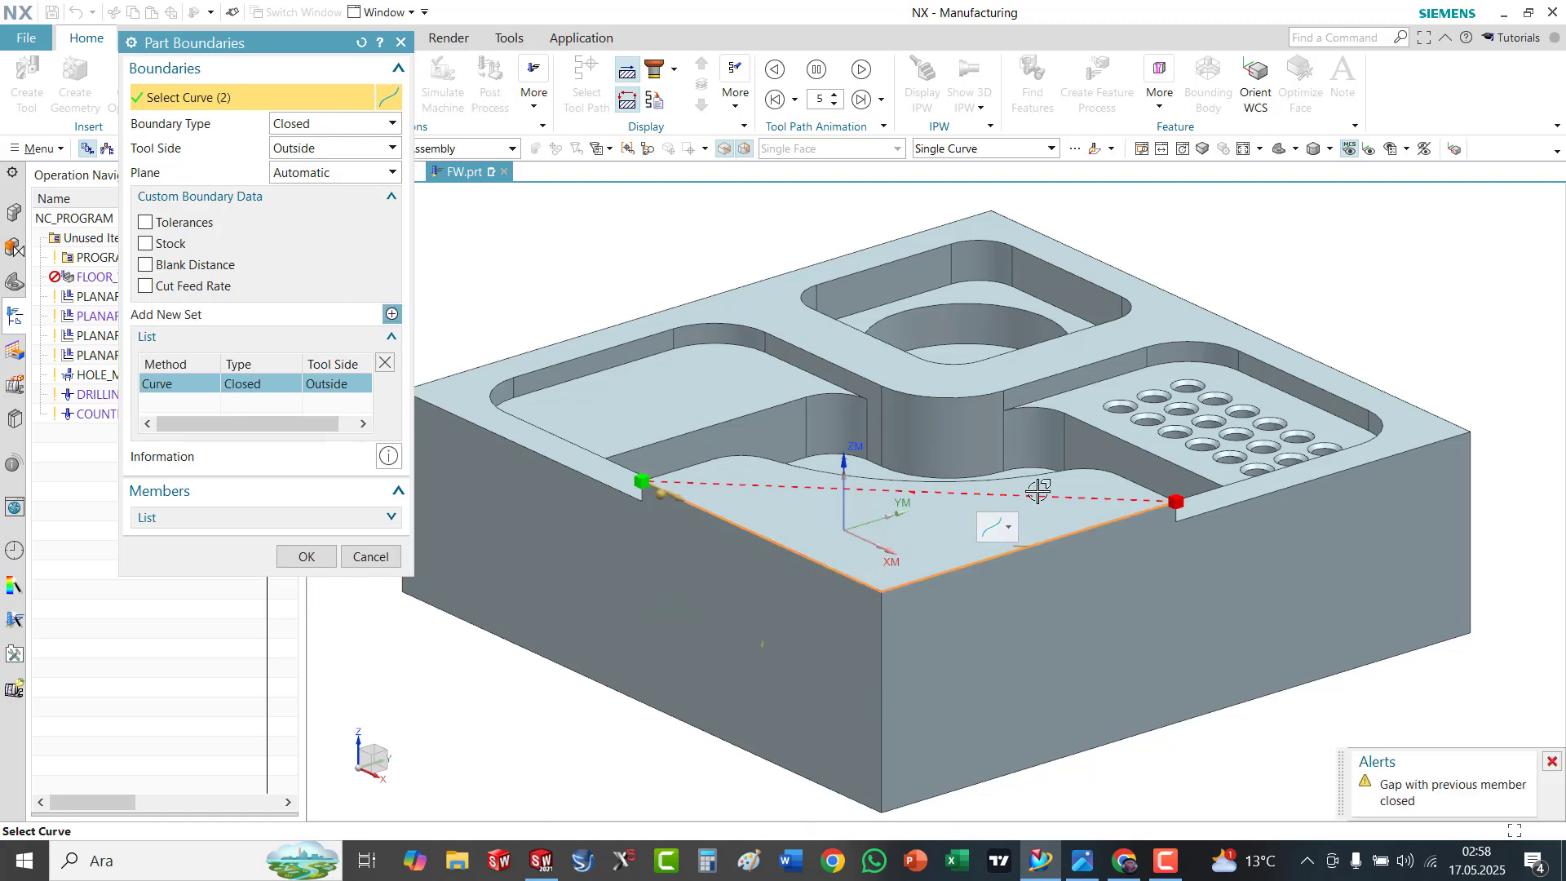
Add the short straight and wavy inner edges of the front corner face to close the part boundary loop
{"action": "middle_click_drag", "start_coordinate": [1034, 493], "coordinate": [1022, 553]}
{"action": "scroll", "coordinate": [1128, 653], "scroll_direction": "up", "scroll_amount": 5}
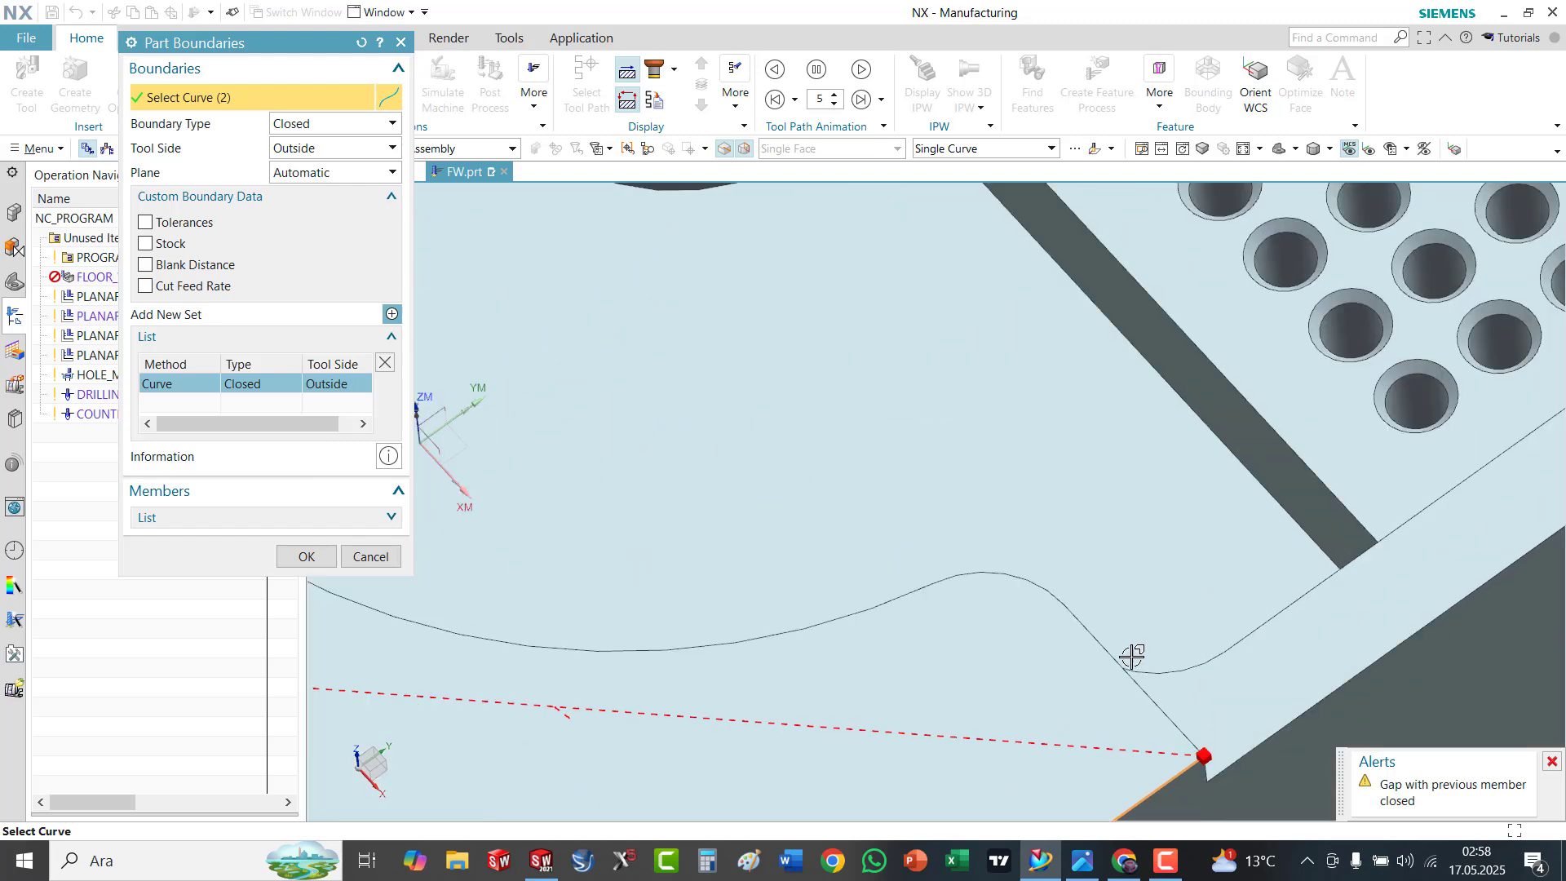
{"action": "left_click", "coordinate": [1074, 618]}
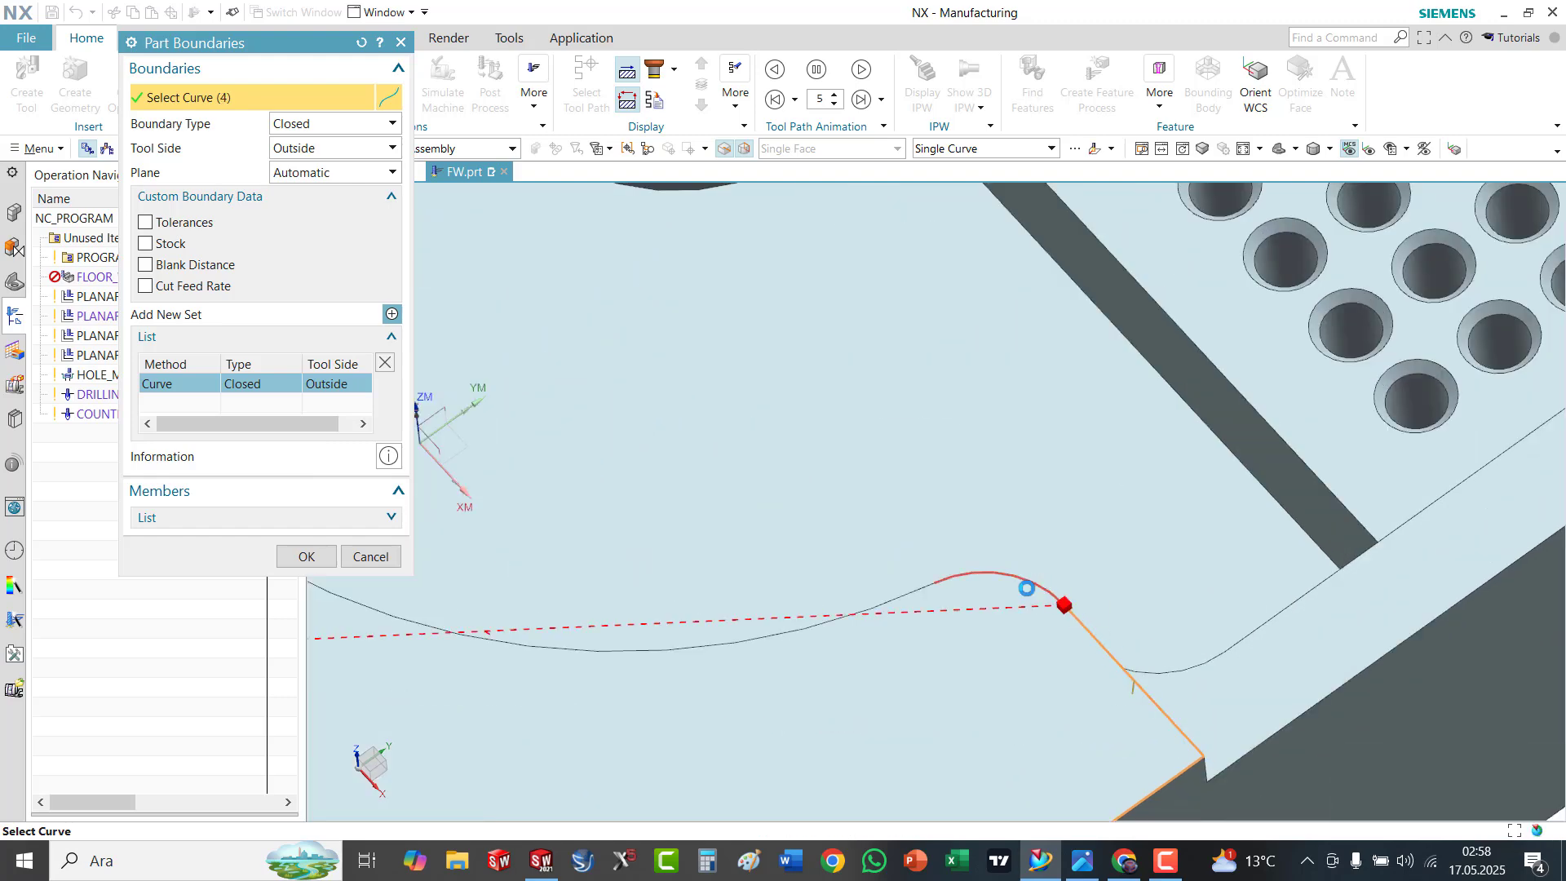
{"action": "left_click", "coordinate": [1026, 584]}
{"action": "left_click", "coordinate": [902, 595]}
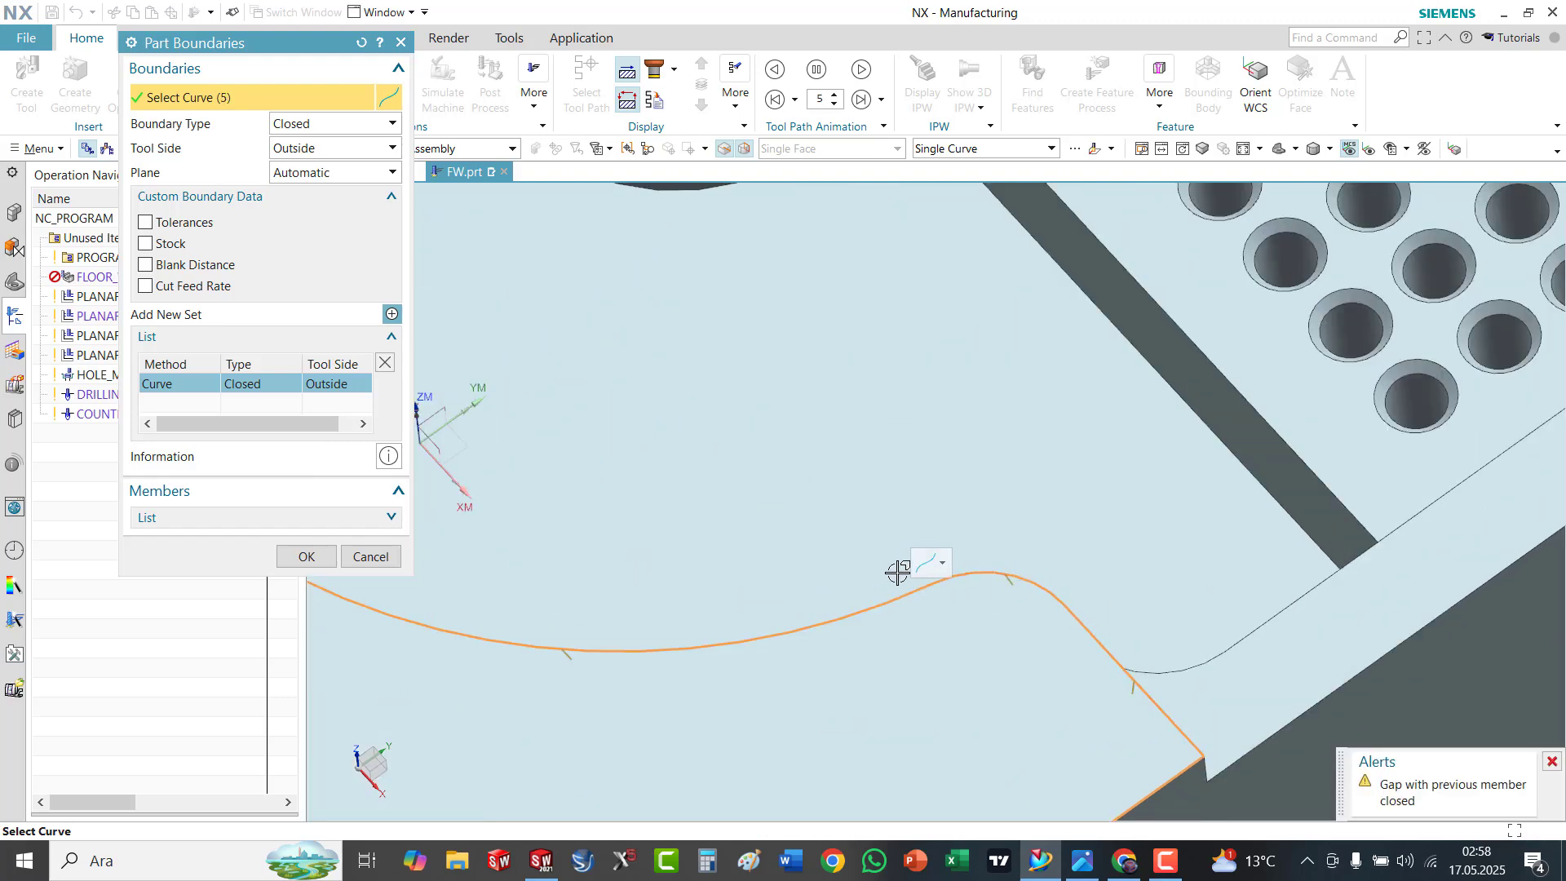
{"action": "scroll", "coordinate": [889, 581], "scroll_direction": "down", "scroll_amount": 4}
{"action": "scroll", "coordinate": [626, 587], "scroll_direction": "up", "scroll_amount": 5}
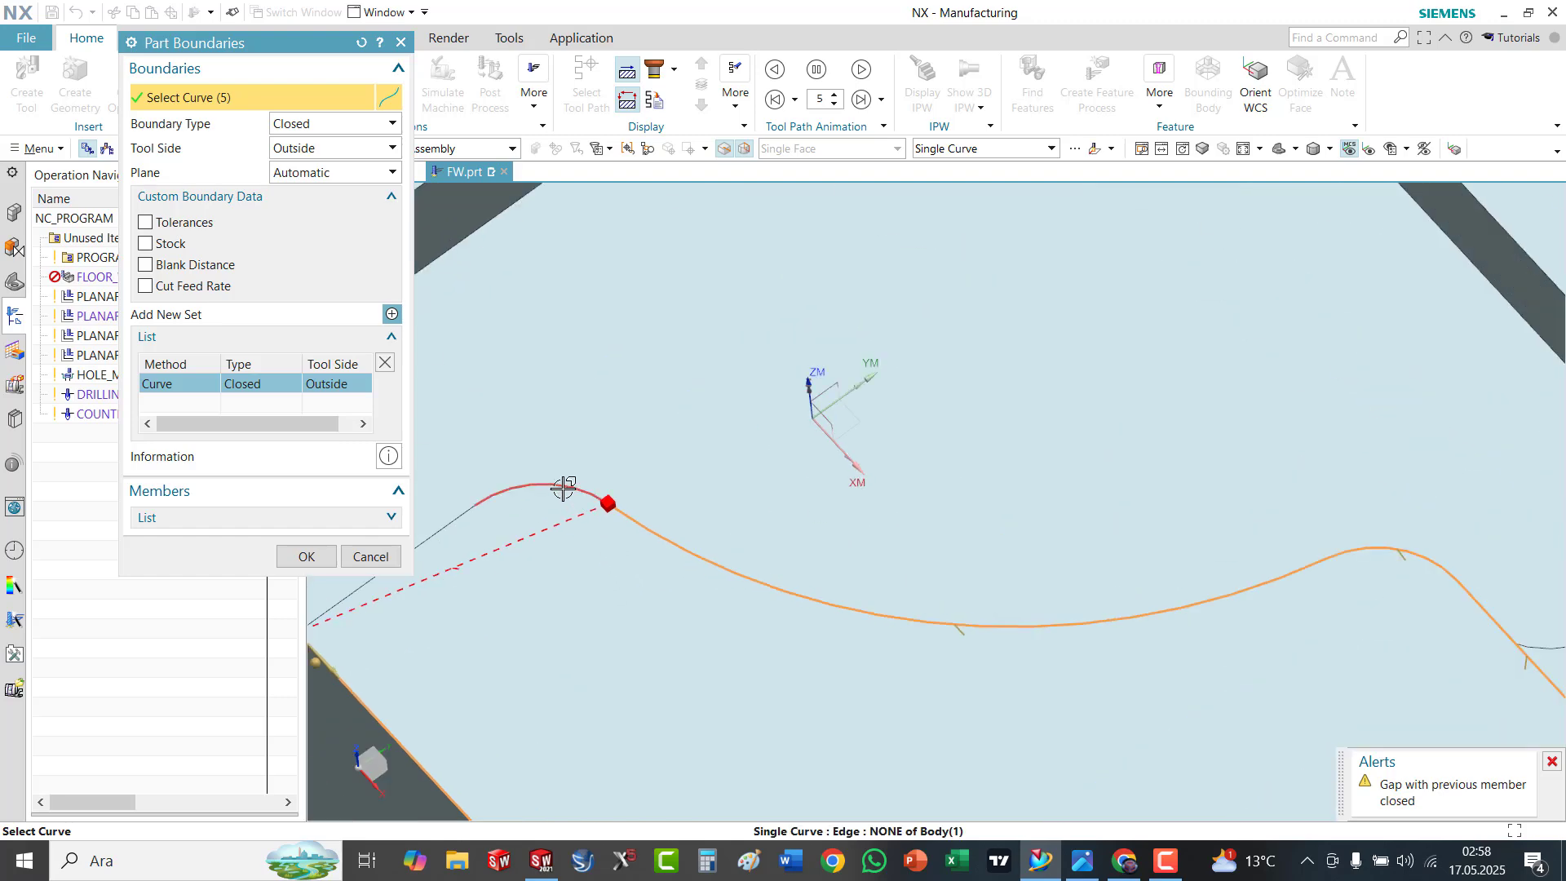
{"action": "left_click", "coordinate": [564, 488]}
{"action": "scroll", "coordinate": [703, 489], "scroll_direction": "down", "scroll_amount": 4}
{"action": "scroll", "coordinate": [615, 517], "scroll_direction": "up", "scroll_amount": 5}
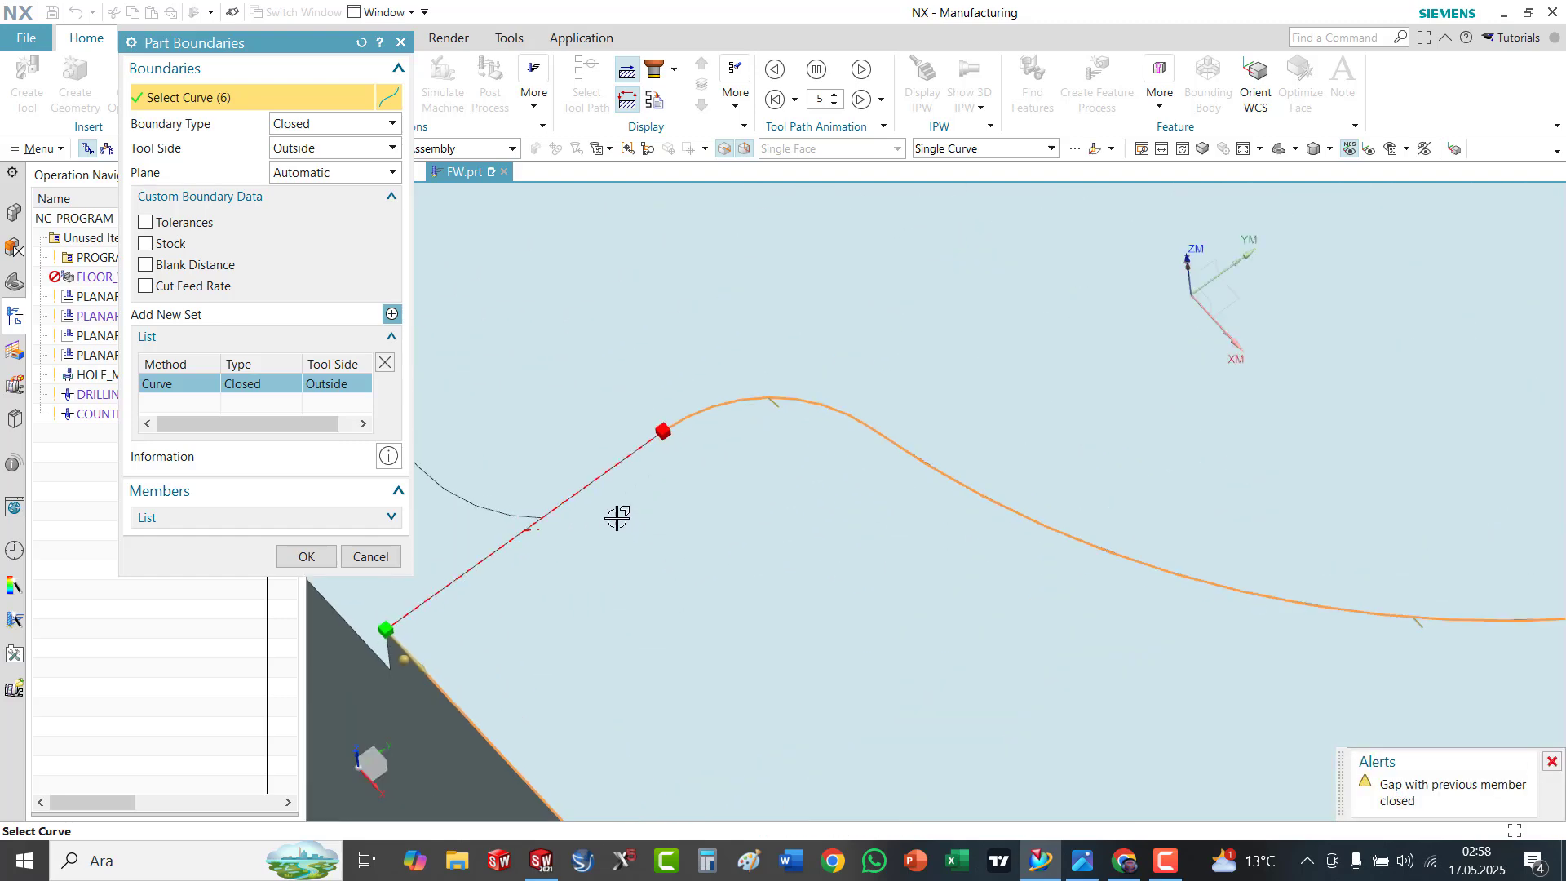
{"action": "left_click", "coordinate": [602, 479]}
{"action": "scroll", "coordinate": [758, 411], "scroll_direction": "down", "scroll_amount": 4}
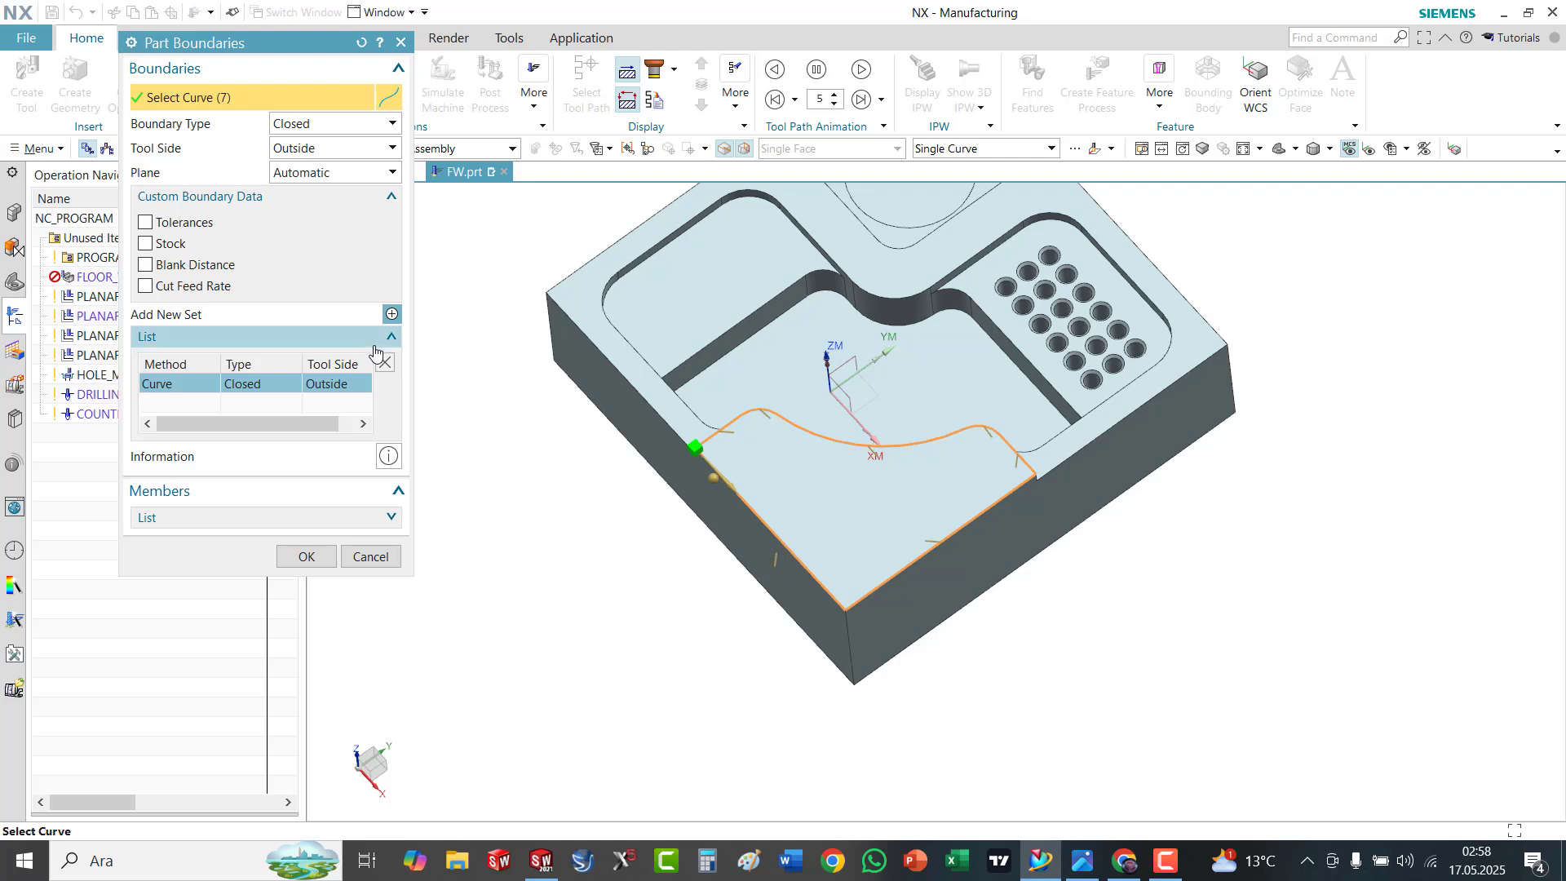
Keep the boundary Closed with tool side Outside, specify its plane on the front corner's top face, and accept the part boundaries
{"action": "left_click", "coordinate": [350, 131]}
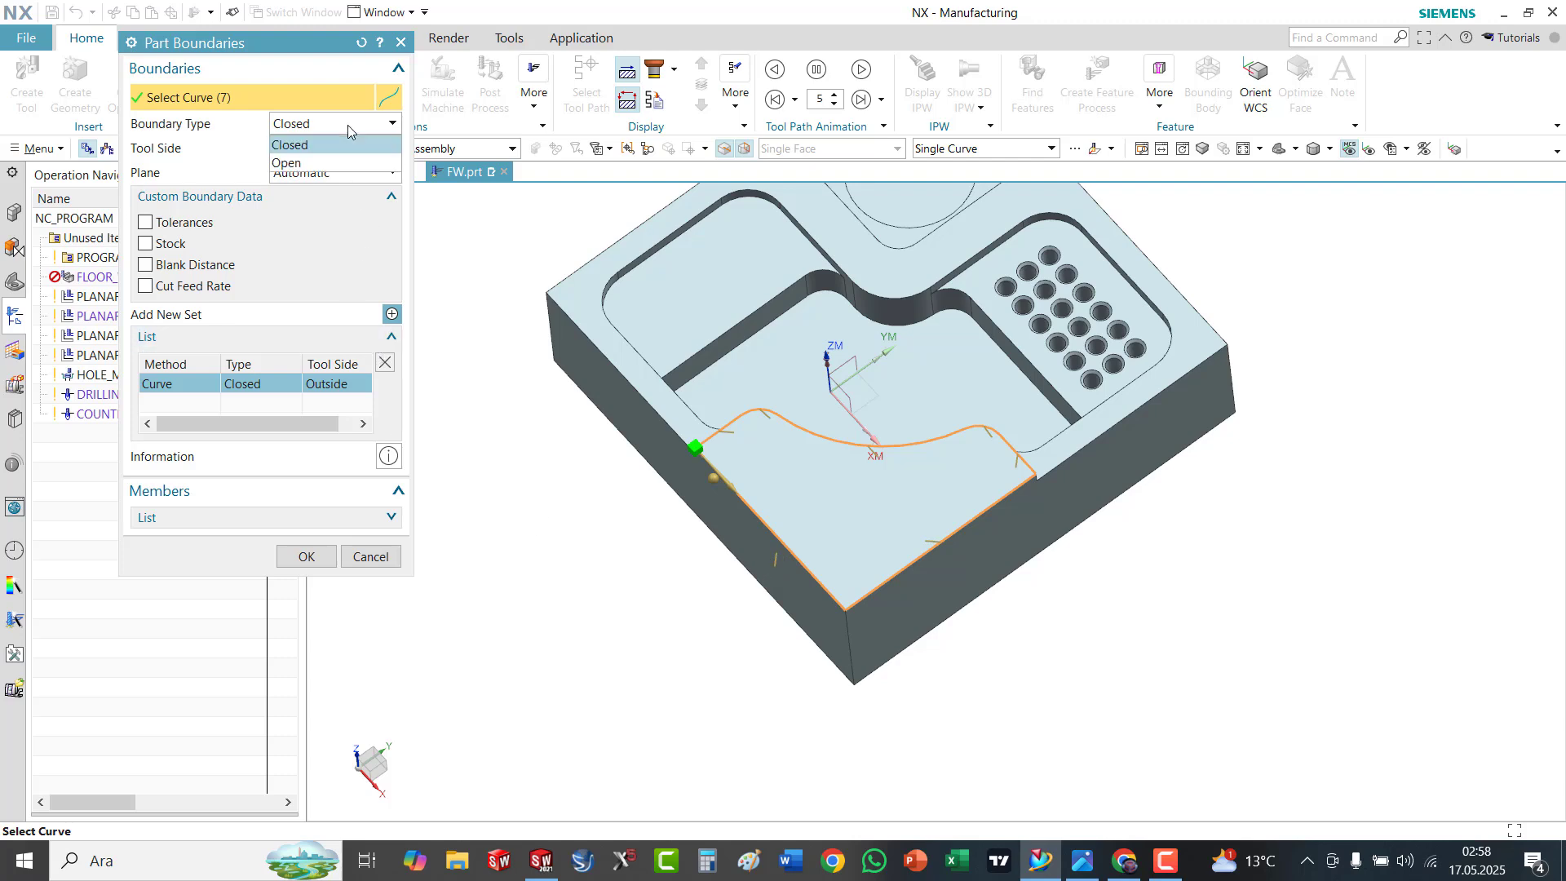
{"action": "left_click", "coordinate": [324, 145]}
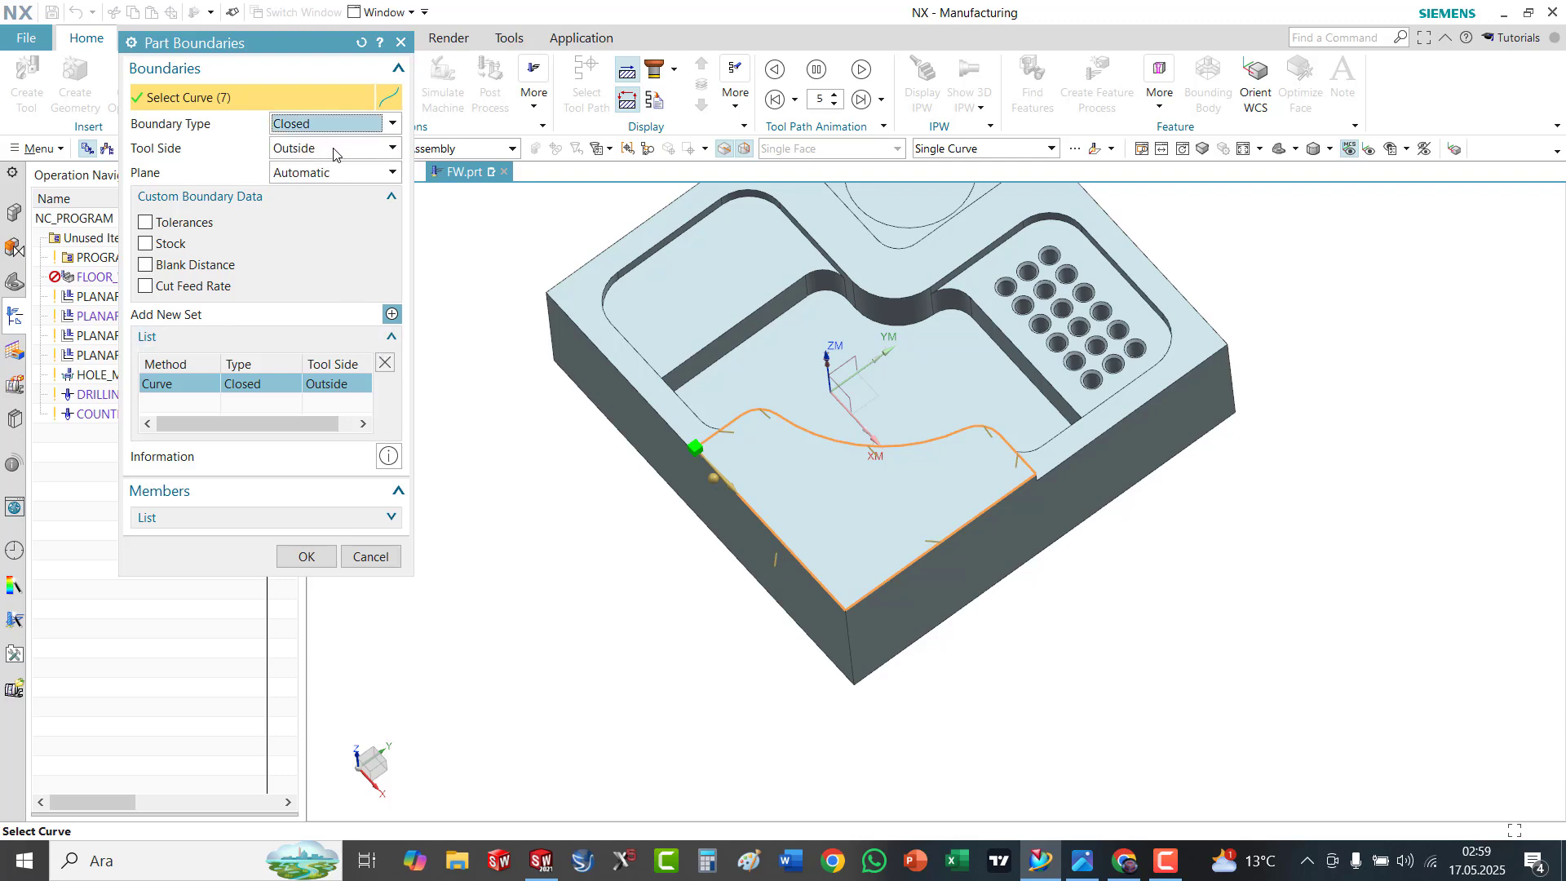
{"action": "left_click", "coordinate": [334, 155]}
{"action": "left_click", "coordinate": [325, 185]}
{"action": "left_click", "coordinate": [343, 175]}
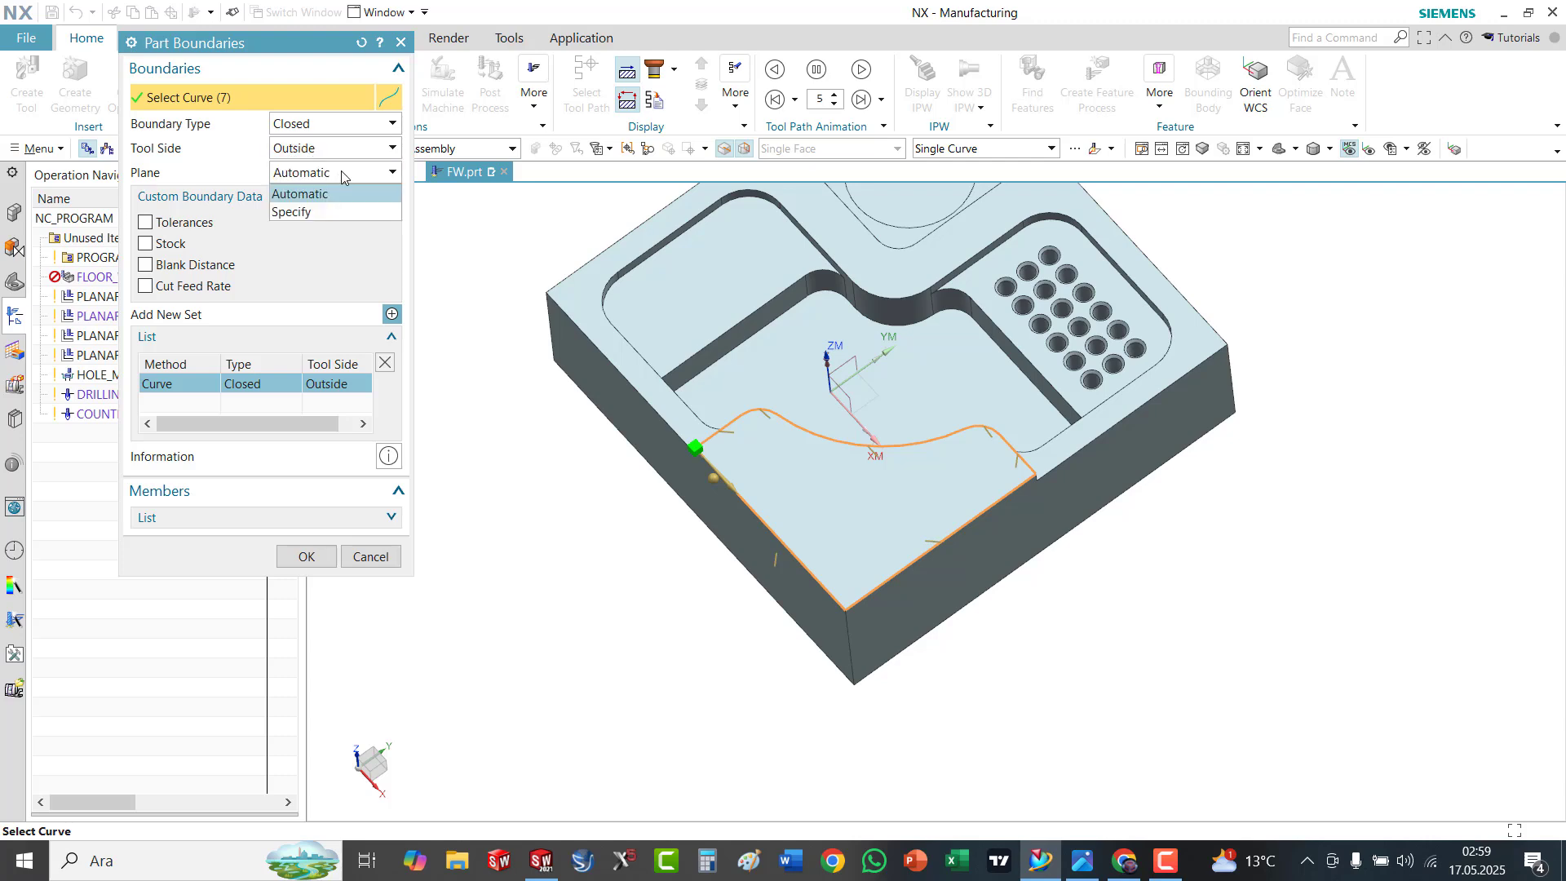
{"action": "left_click", "coordinate": [308, 212]}
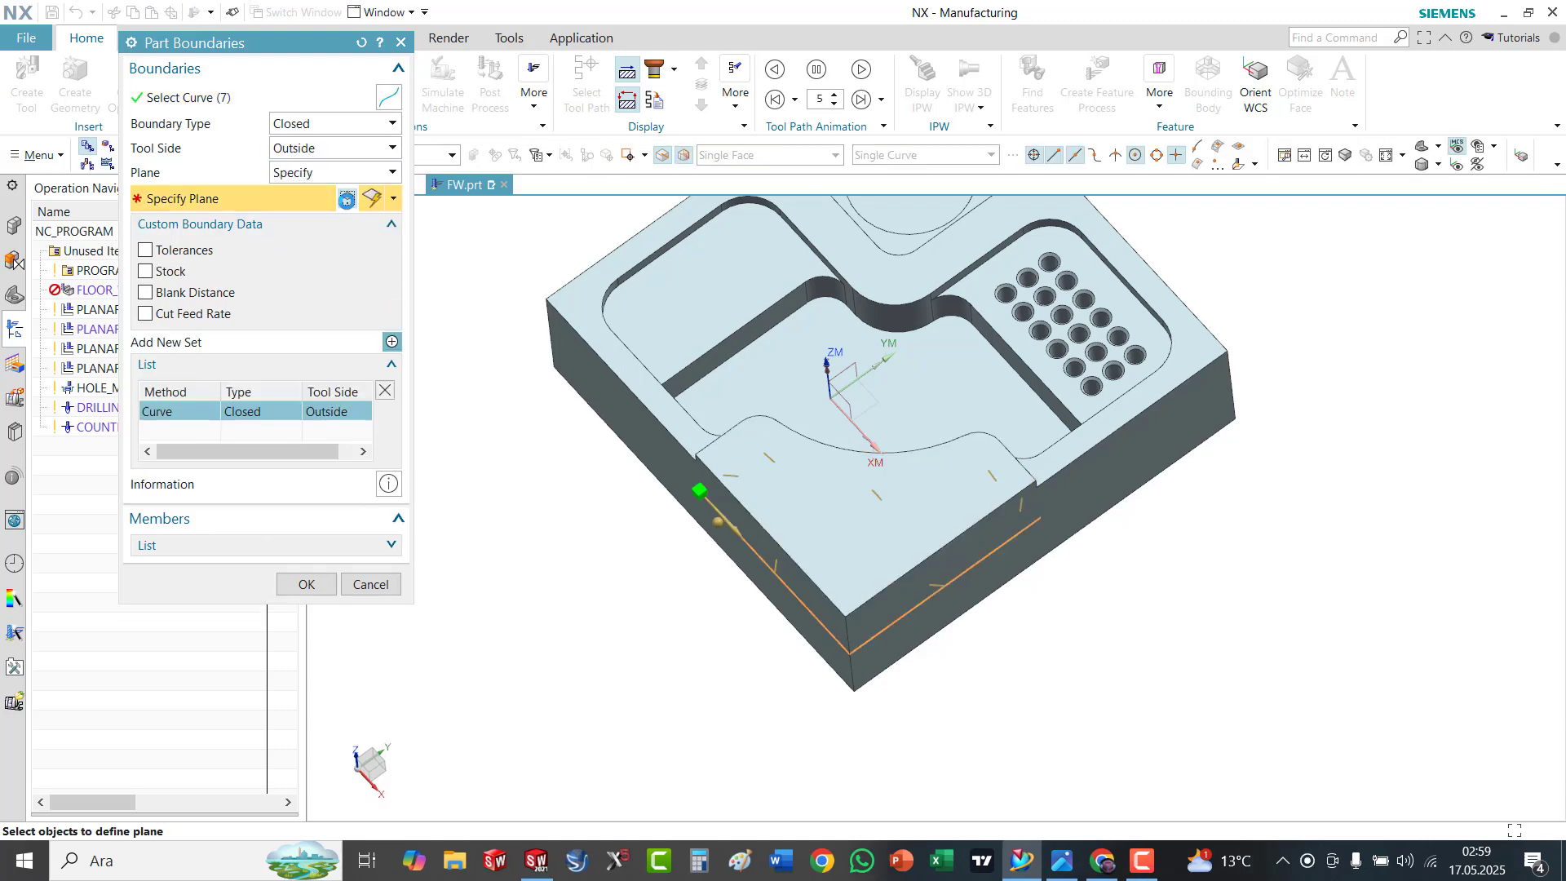
{"action": "left_click", "coordinate": [820, 527]}
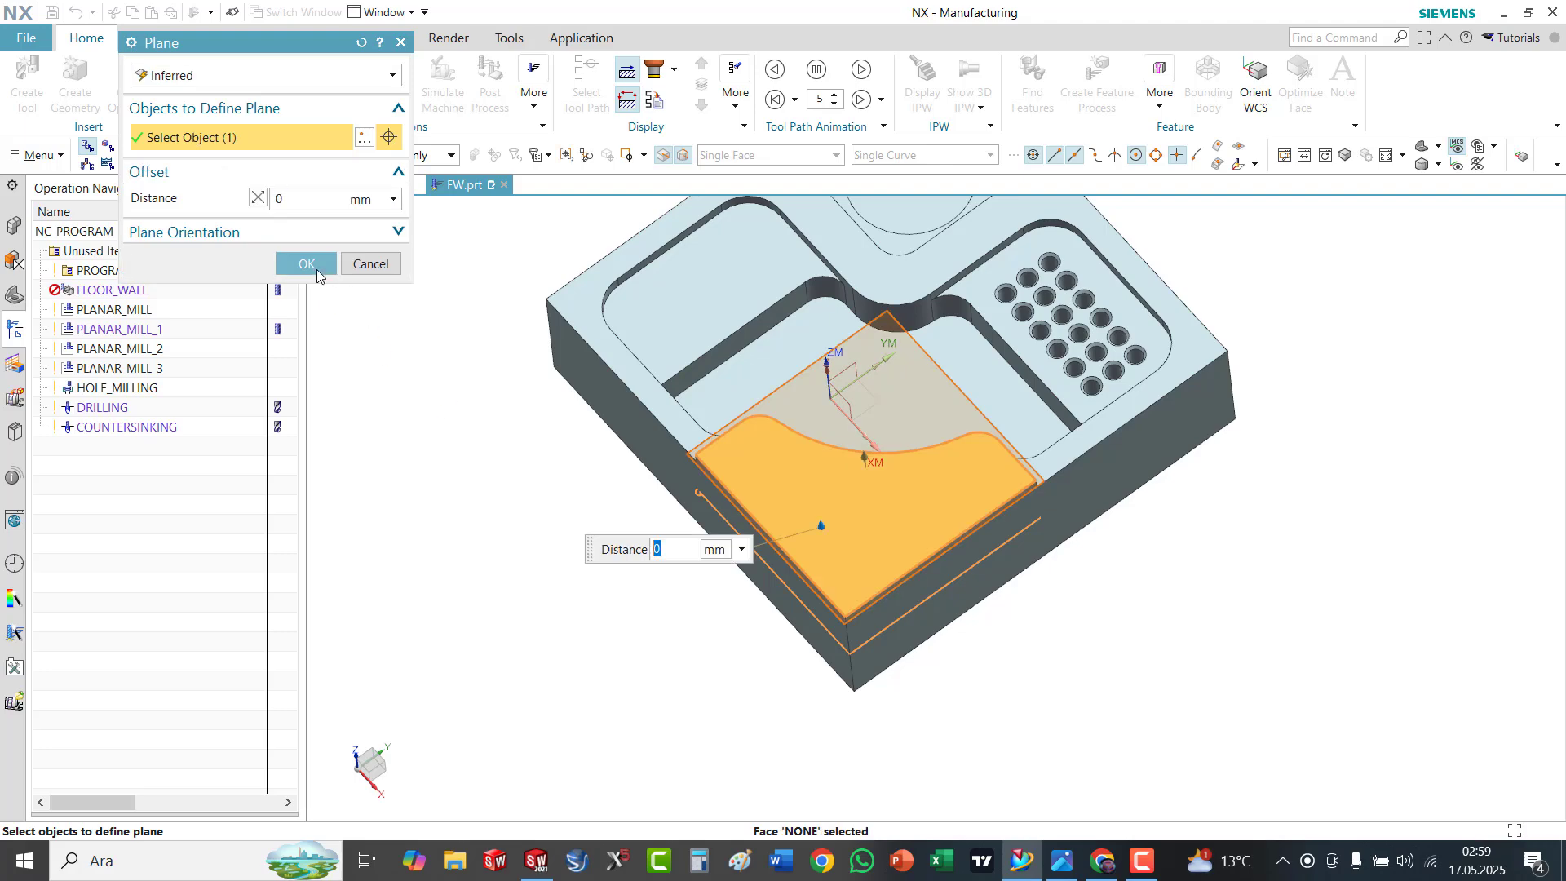
{"action": "left_click", "coordinate": [315, 268]}
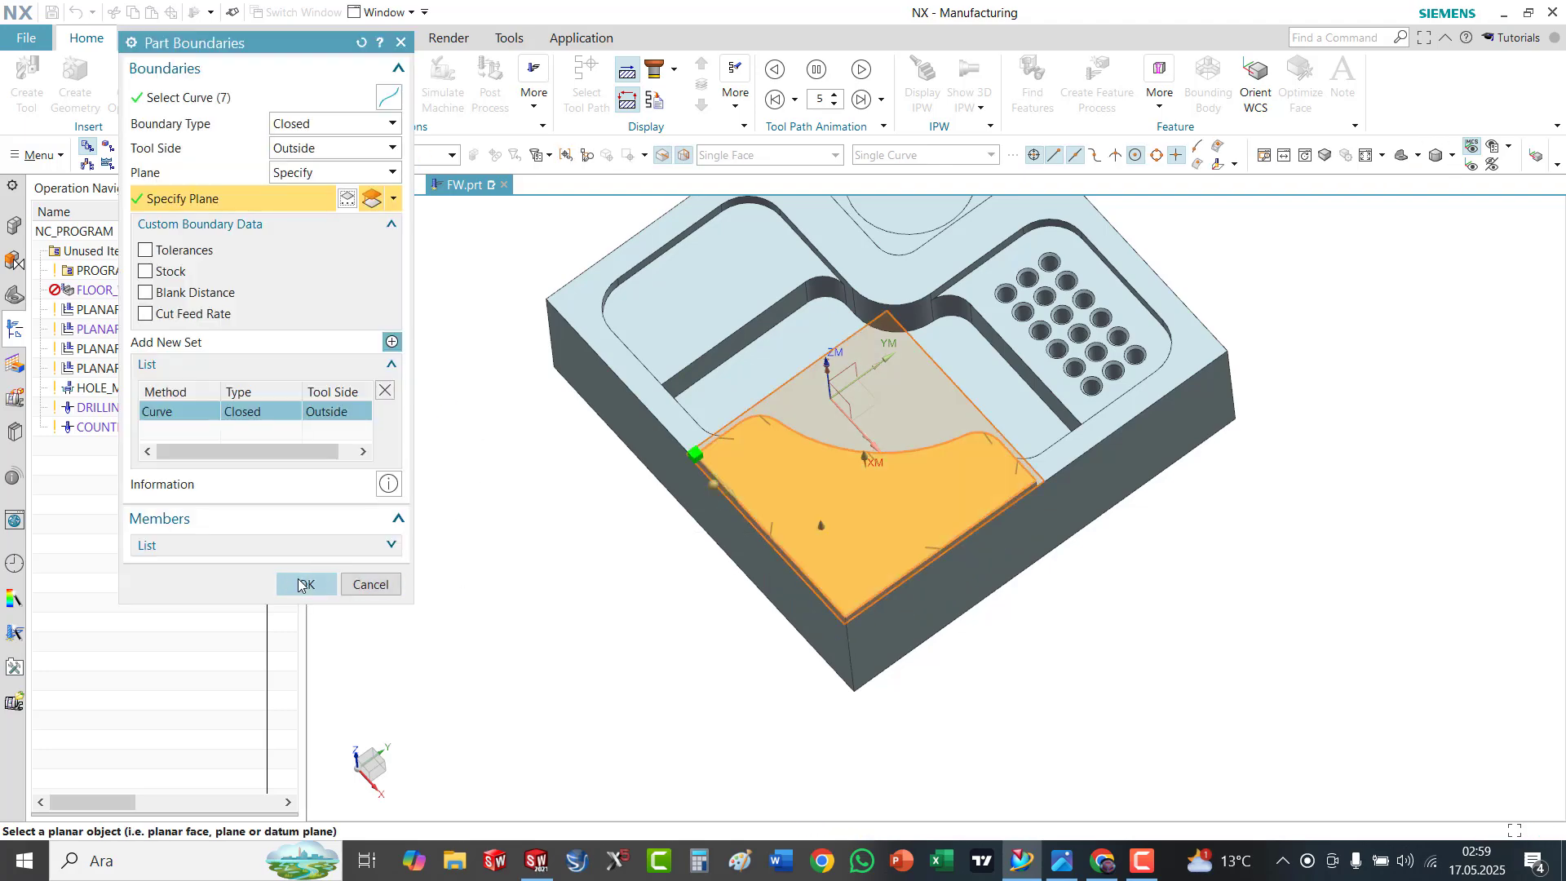
{"action": "left_click", "coordinate": [298, 585]}
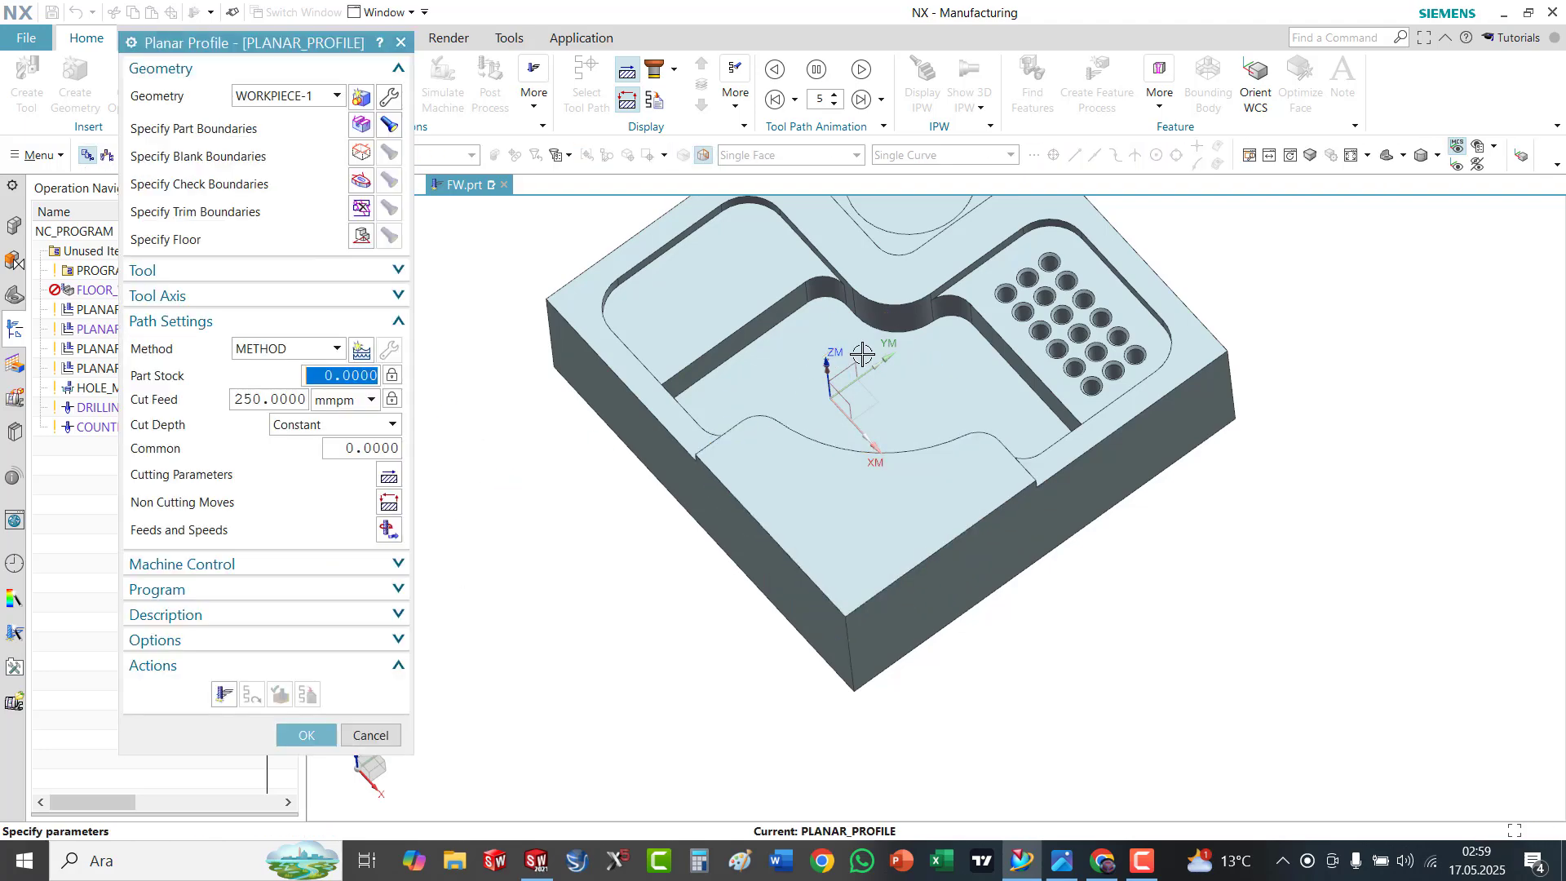
Specify the floor as an At Distance plane offset 1 mm below the front corner's top face
{"action": "left_click", "coordinate": [1396, 163]}
{"action": "left_click", "coordinate": [1393, 176]}
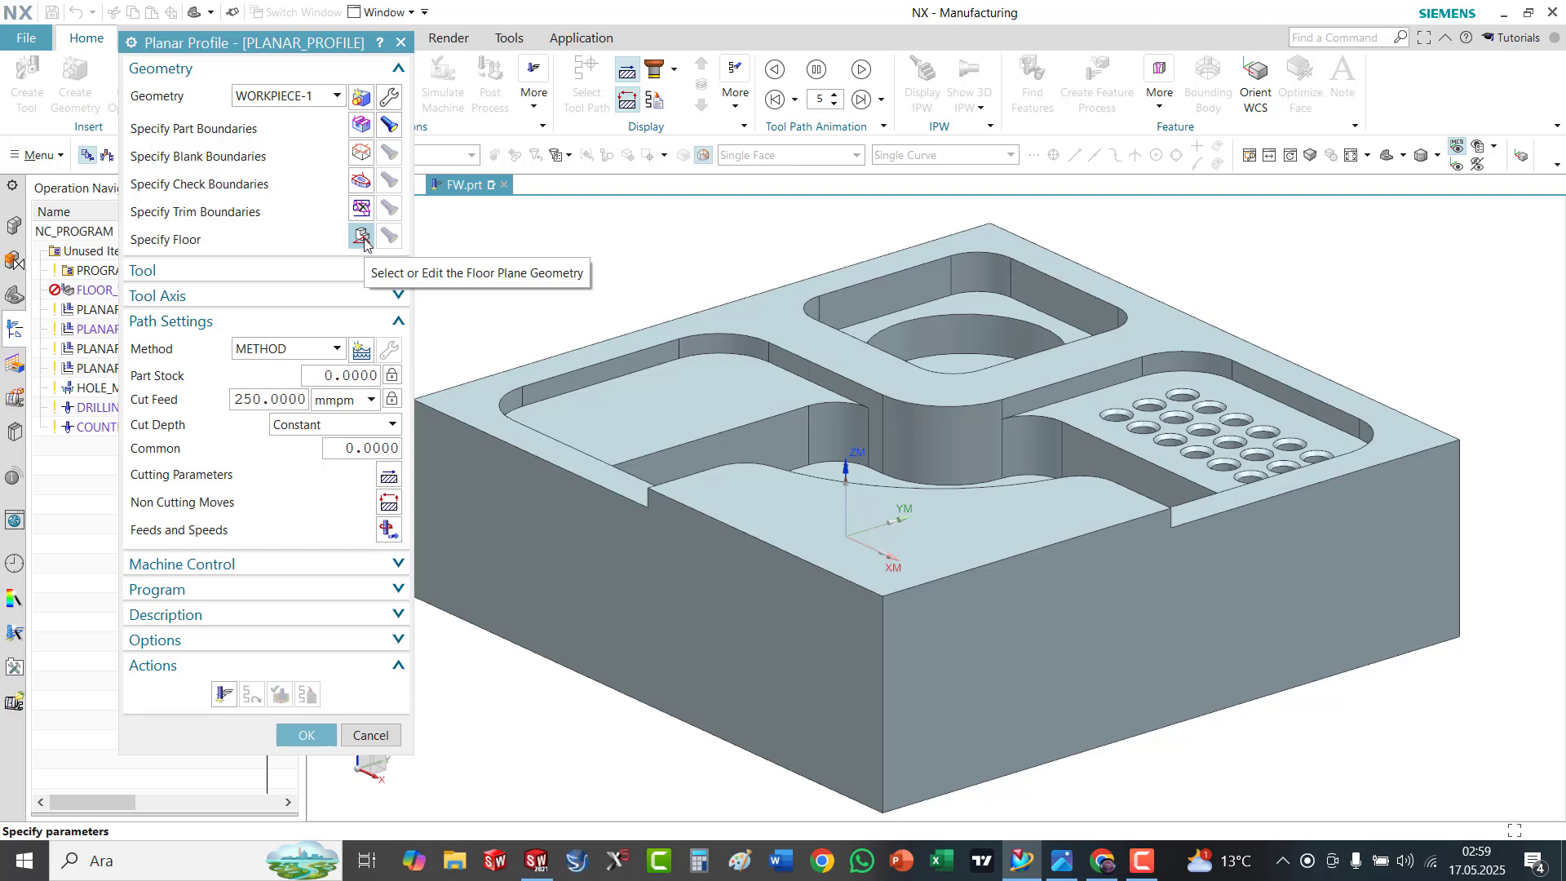
{"action": "left_click", "coordinate": [362, 238]}
{"action": "scroll", "coordinate": [858, 318], "scroll_direction": "up", "scroll_amount": 3}
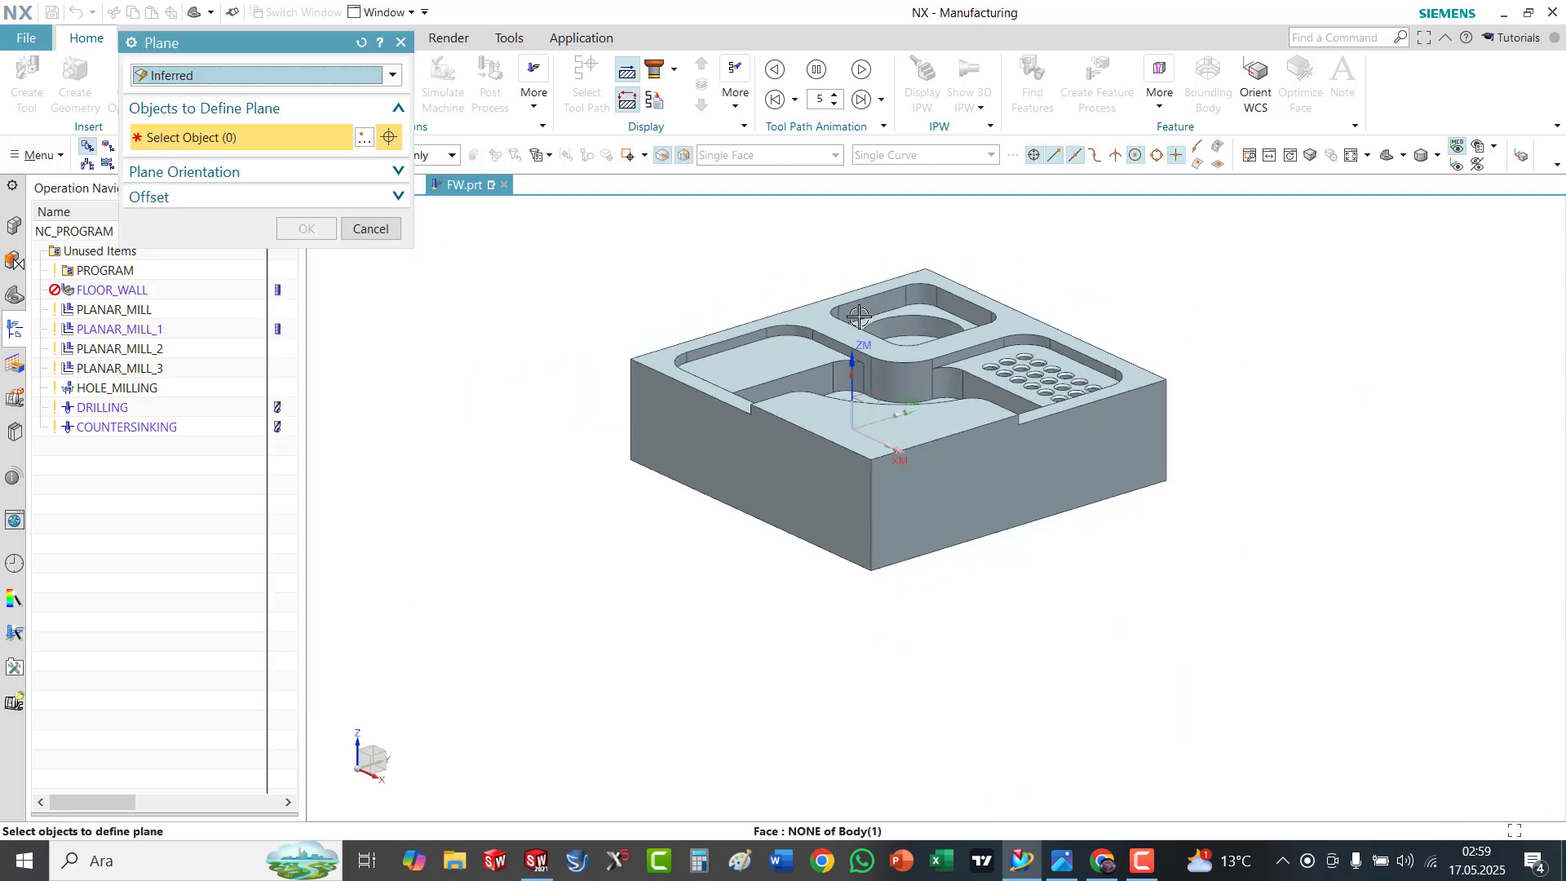
{"action": "middle_click_drag", "start_coordinate": [699, 263], "coordinate": [698, 302]}
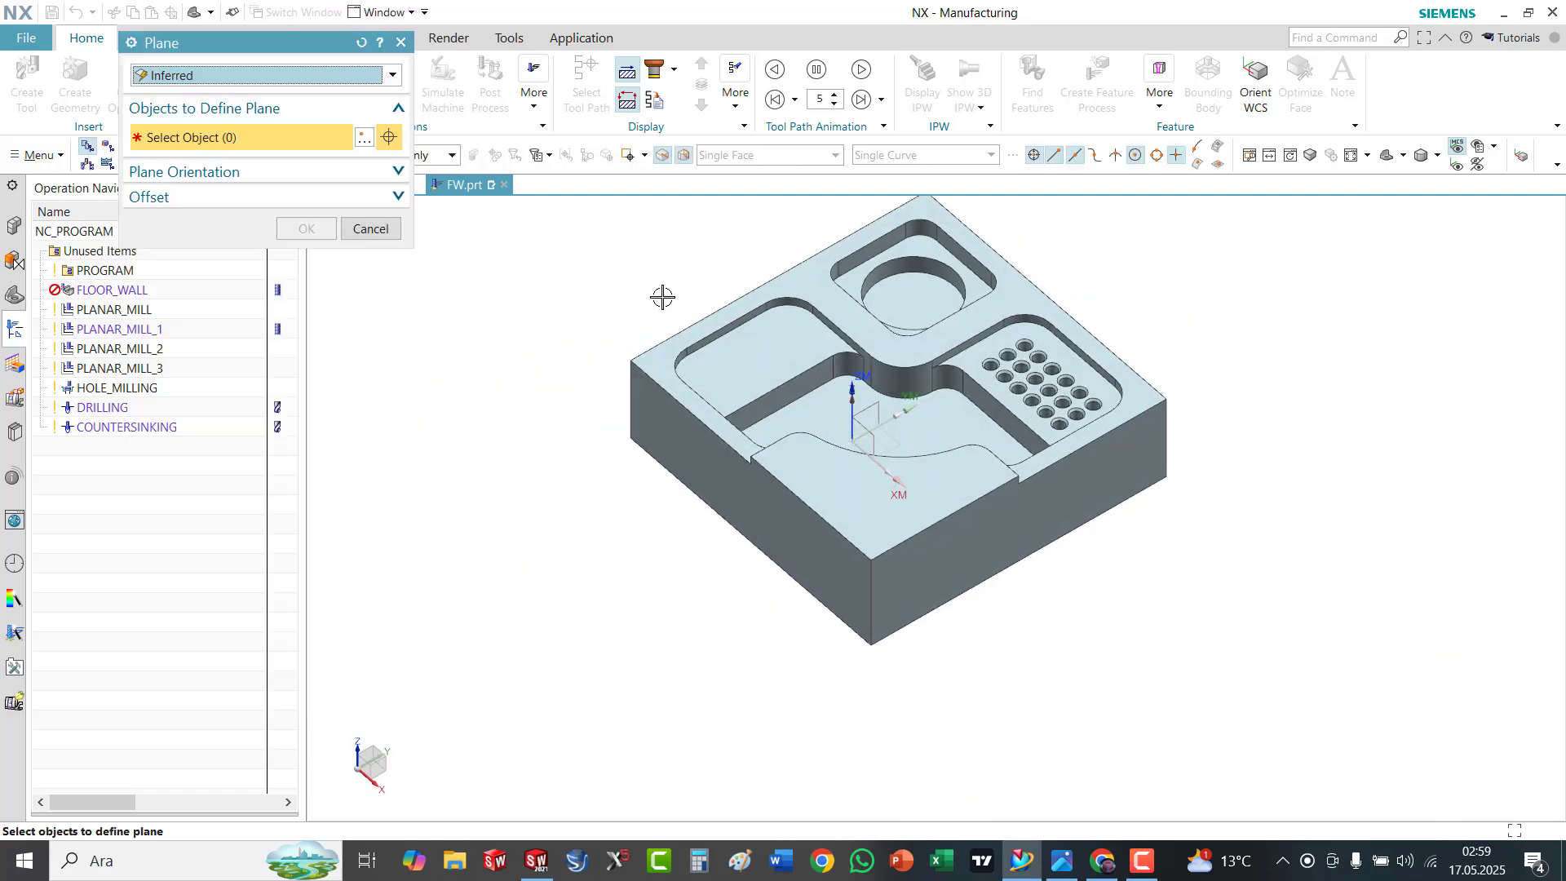
{"action": "left_click", "coordinate": [318, 76]}
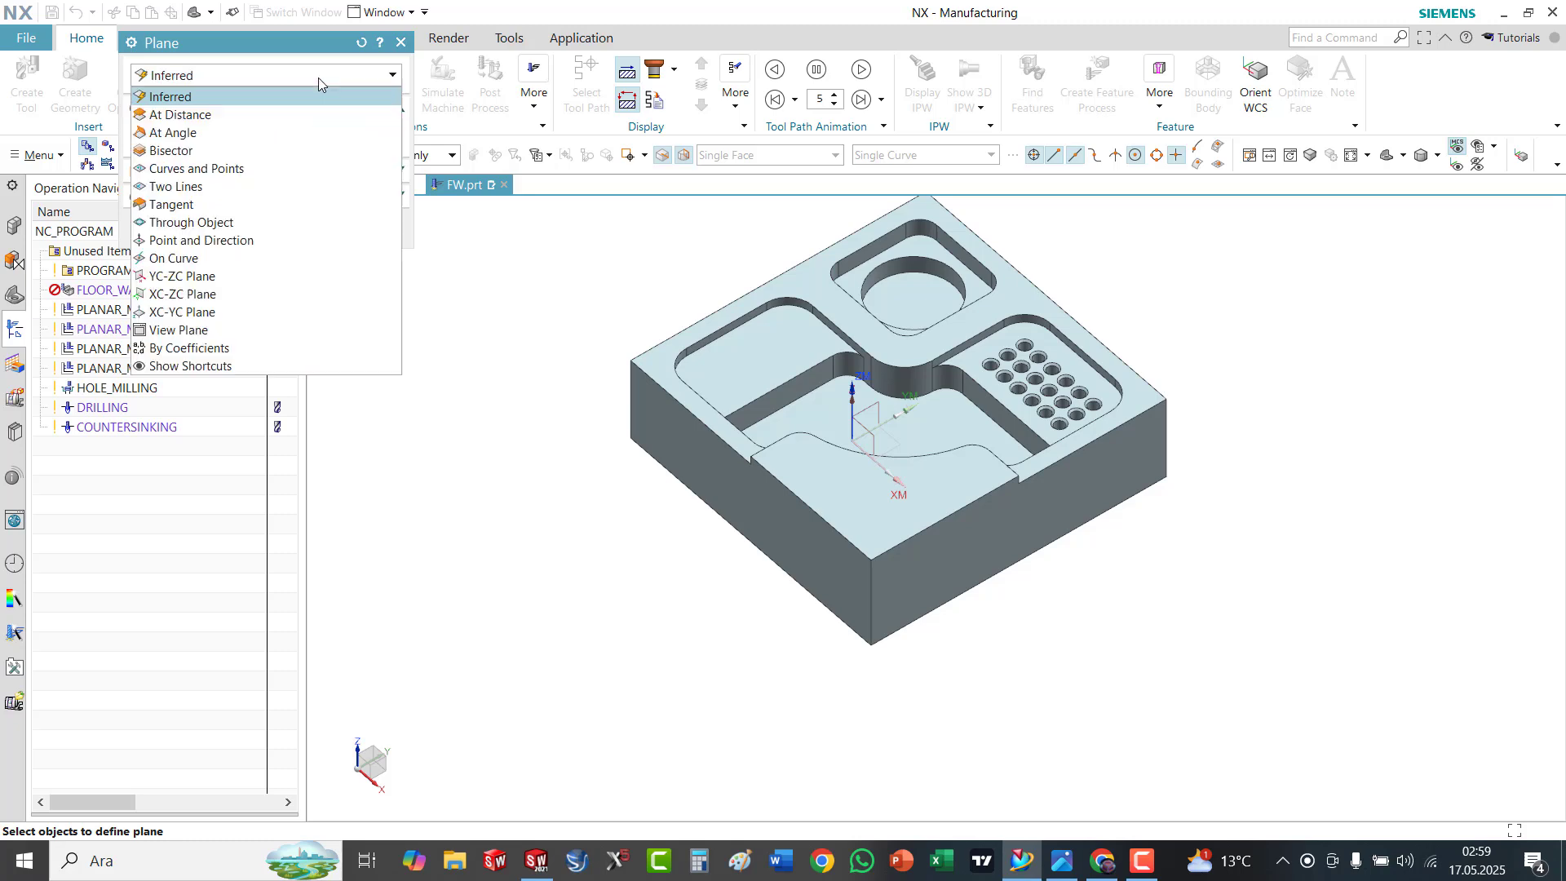
{"action": "left_click", "coordinate": [232, 115]}
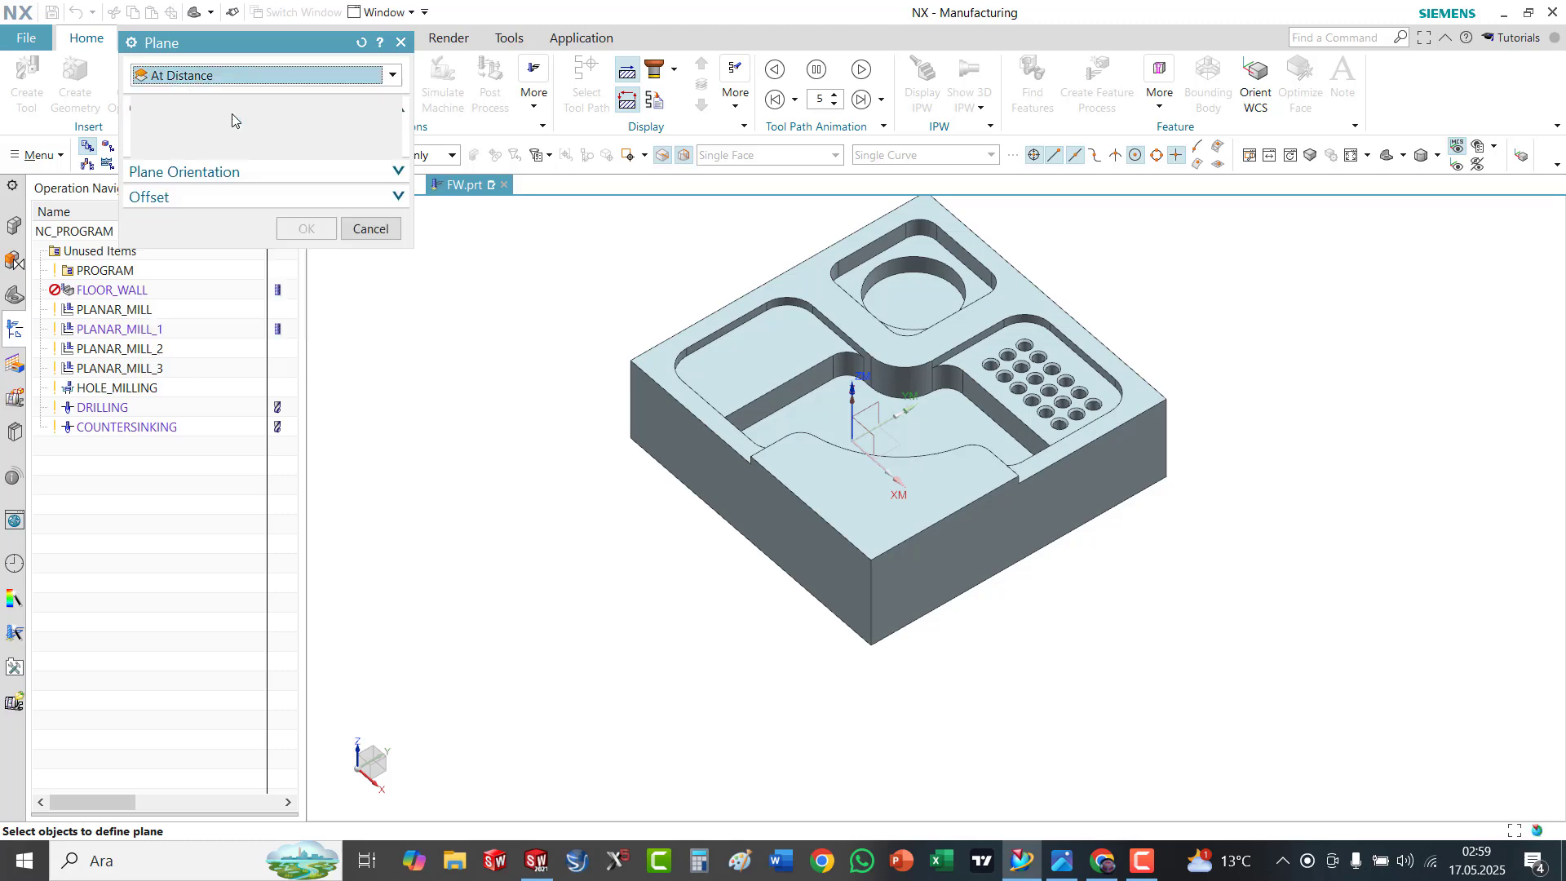
{"action": "left_click", "coordinate": [820, 465]}
{"action": "middle_click_drag", "start_coordinate": [523, 505], "coordinate": [532, 434]}
{"action": "scroll", "coordinate": [870, 383], "scroll_direction": "up", "scroll_amount": 4}
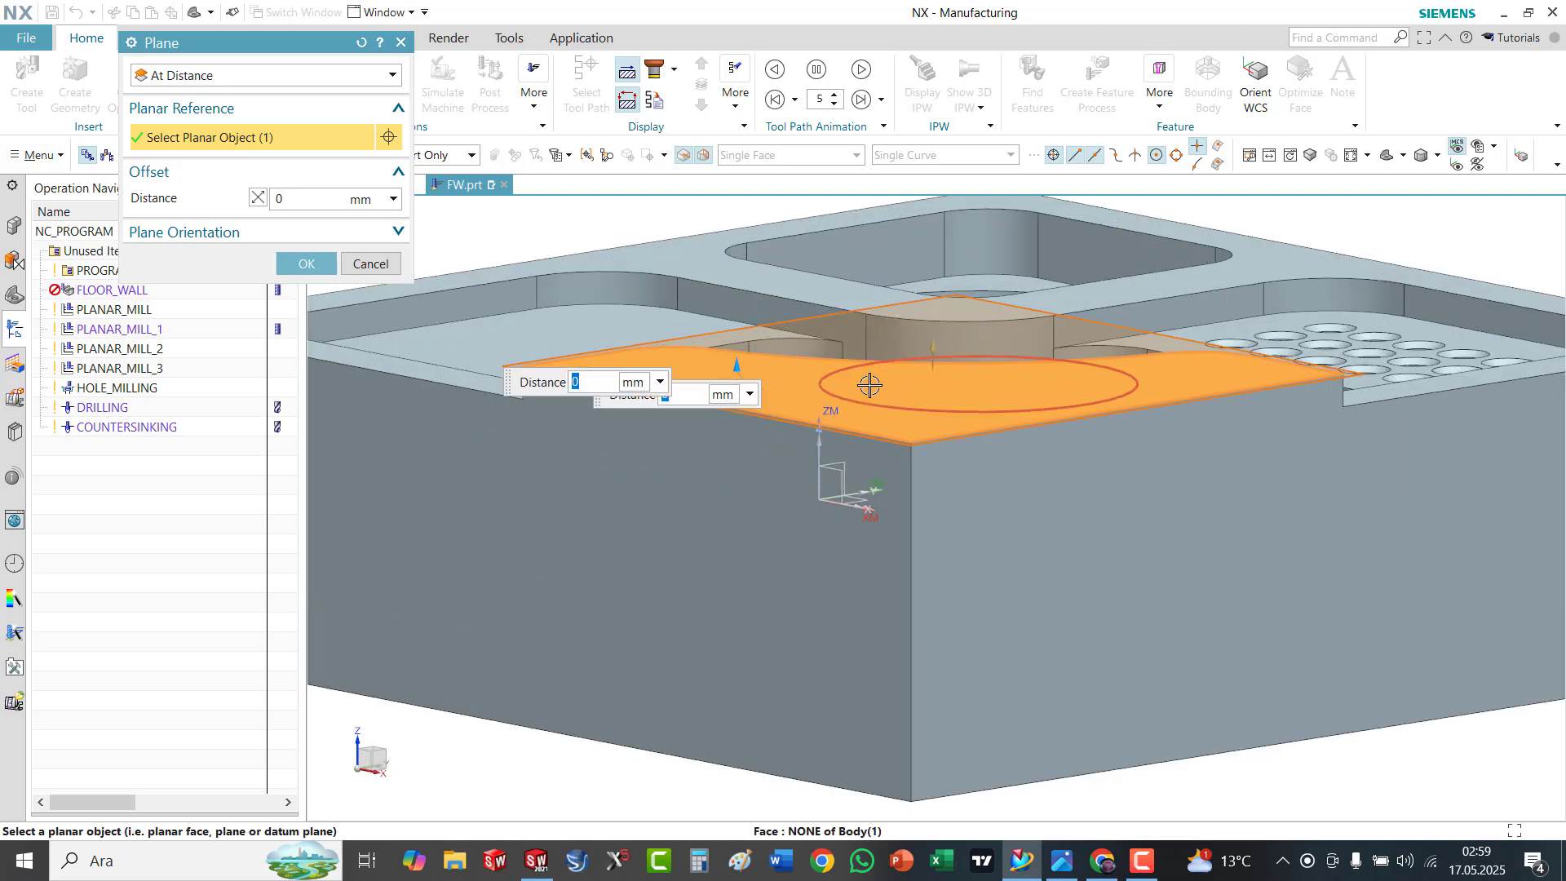
{"action": "left_click", "coordinate": [258, 198]}
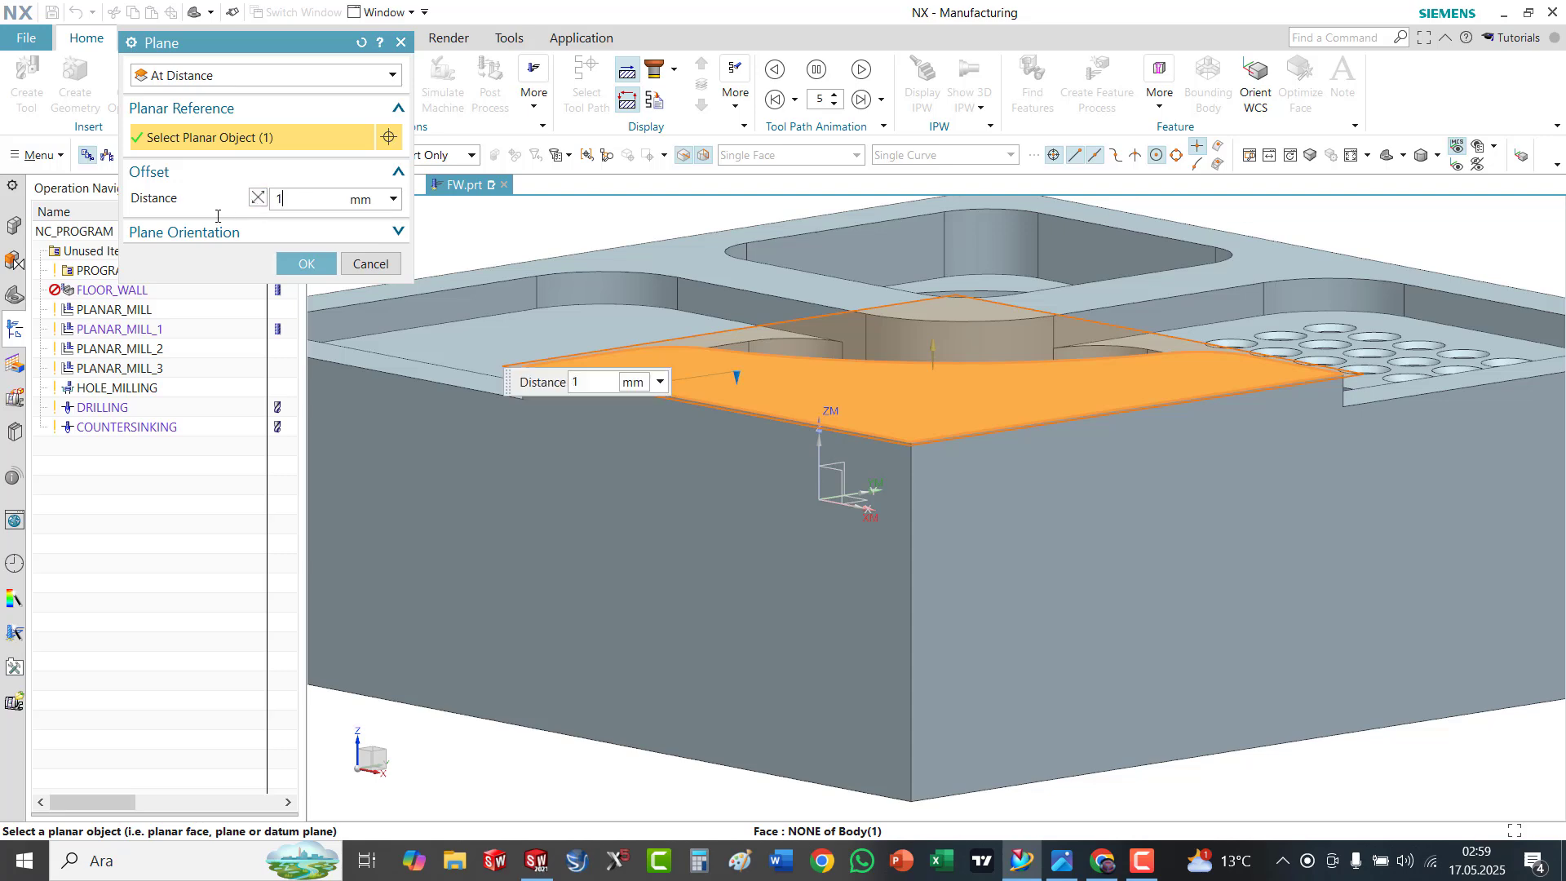
{"action": "left_click", "coordinate": [312, 269]}
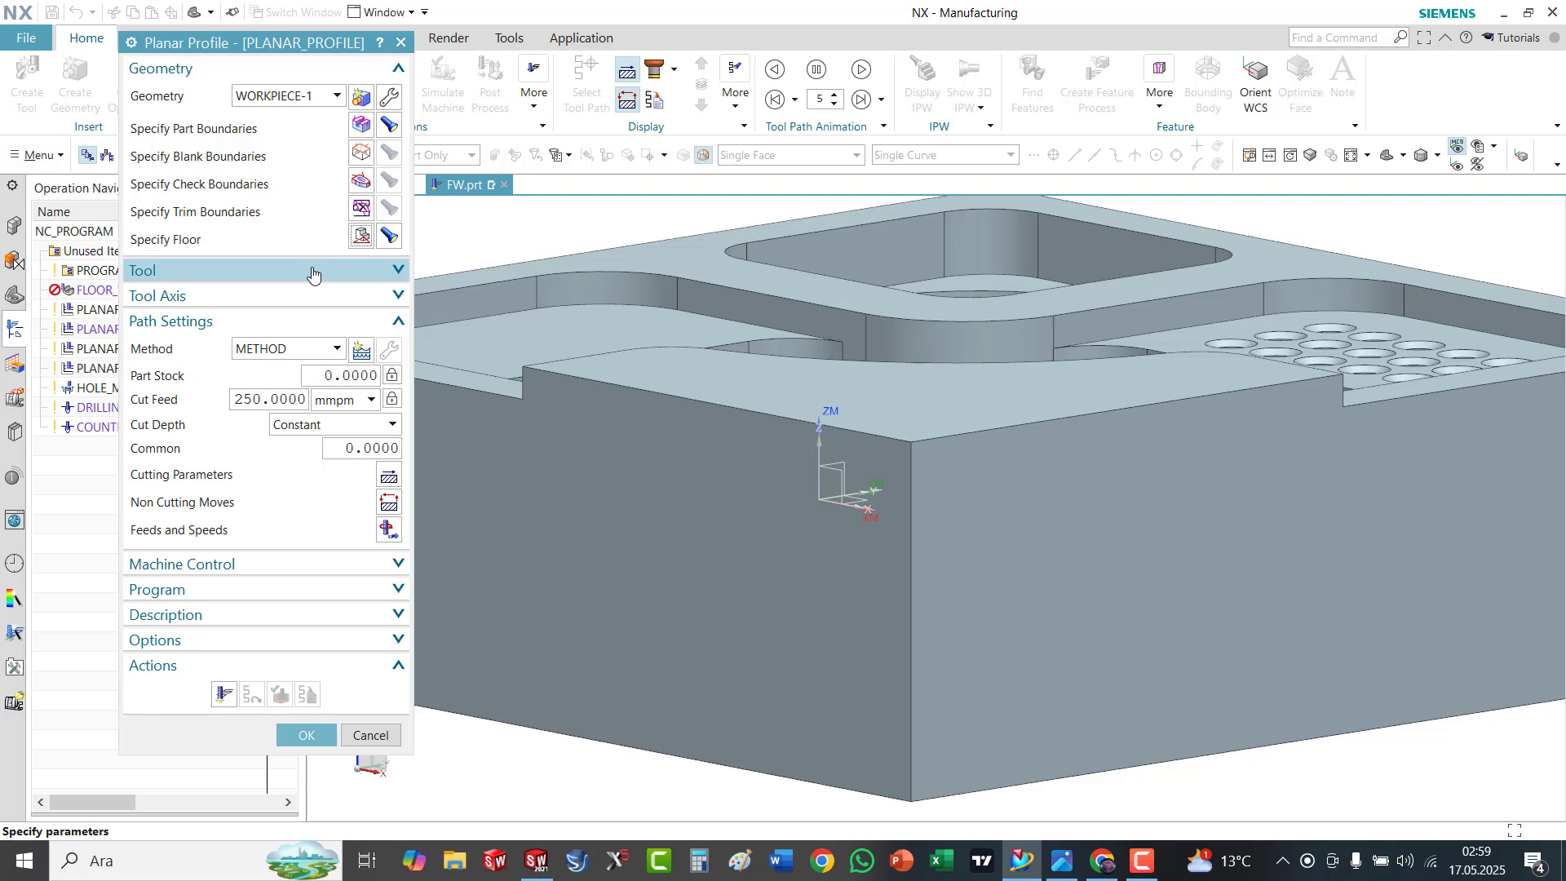
Generate the tool path of the Planar Profile operation with its existing tool and tool axis settings
{"action": "left_click", "coordinate": [312, 271]}
{"action": "left_click", "coordinate": [311, 270]}
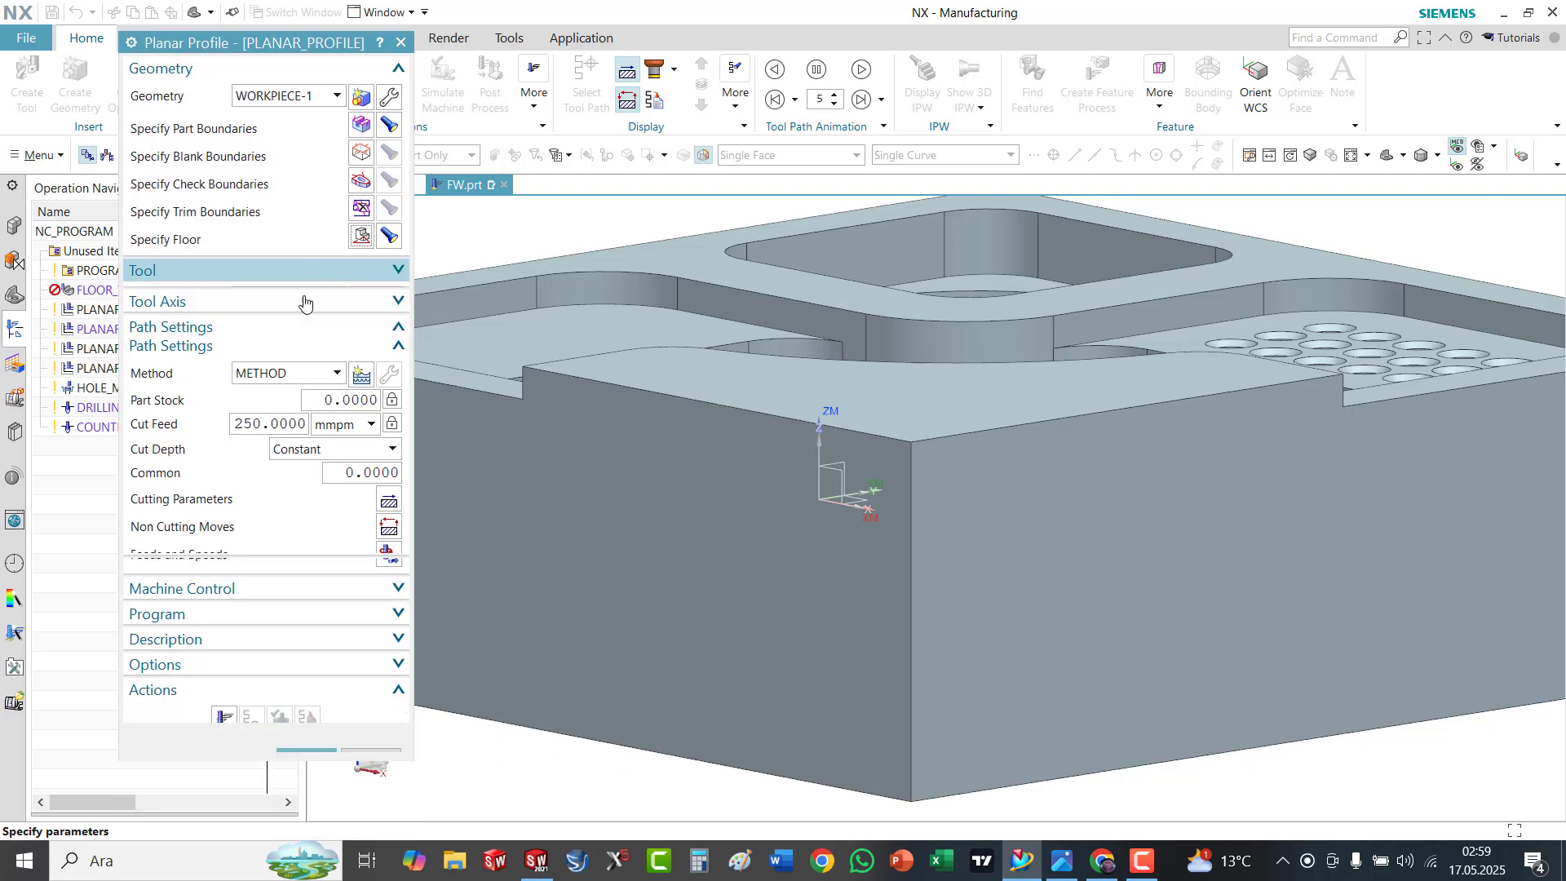
{"action": "left_click", "coordinate": [301, 296]}
{"action": "left_click", "coordinate": [301, 295]}
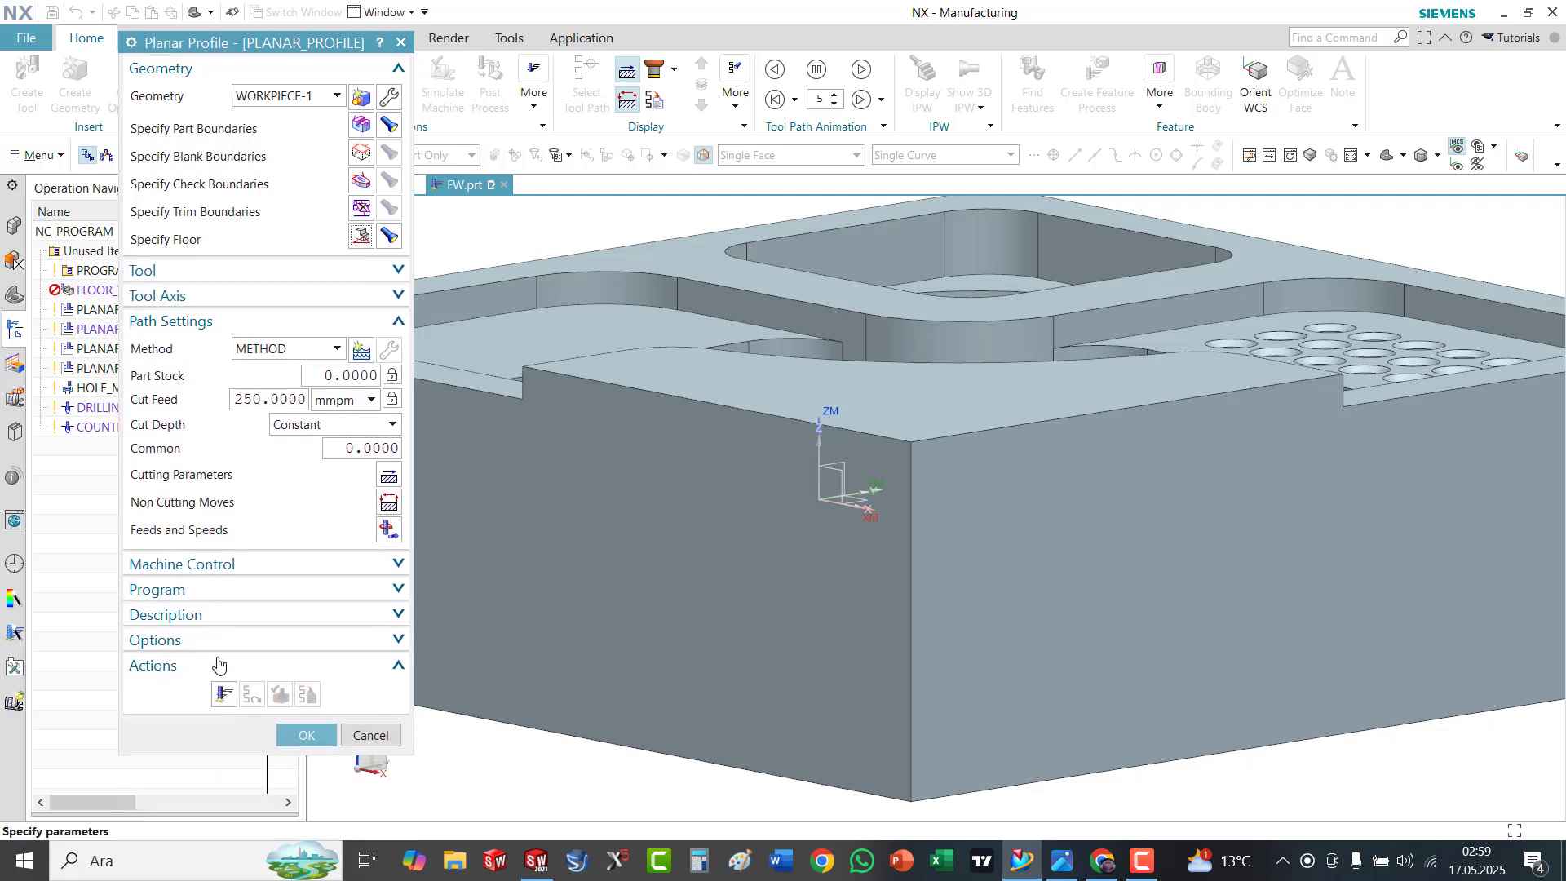
{"action": "left_click", "coordinate": [222, 693]}
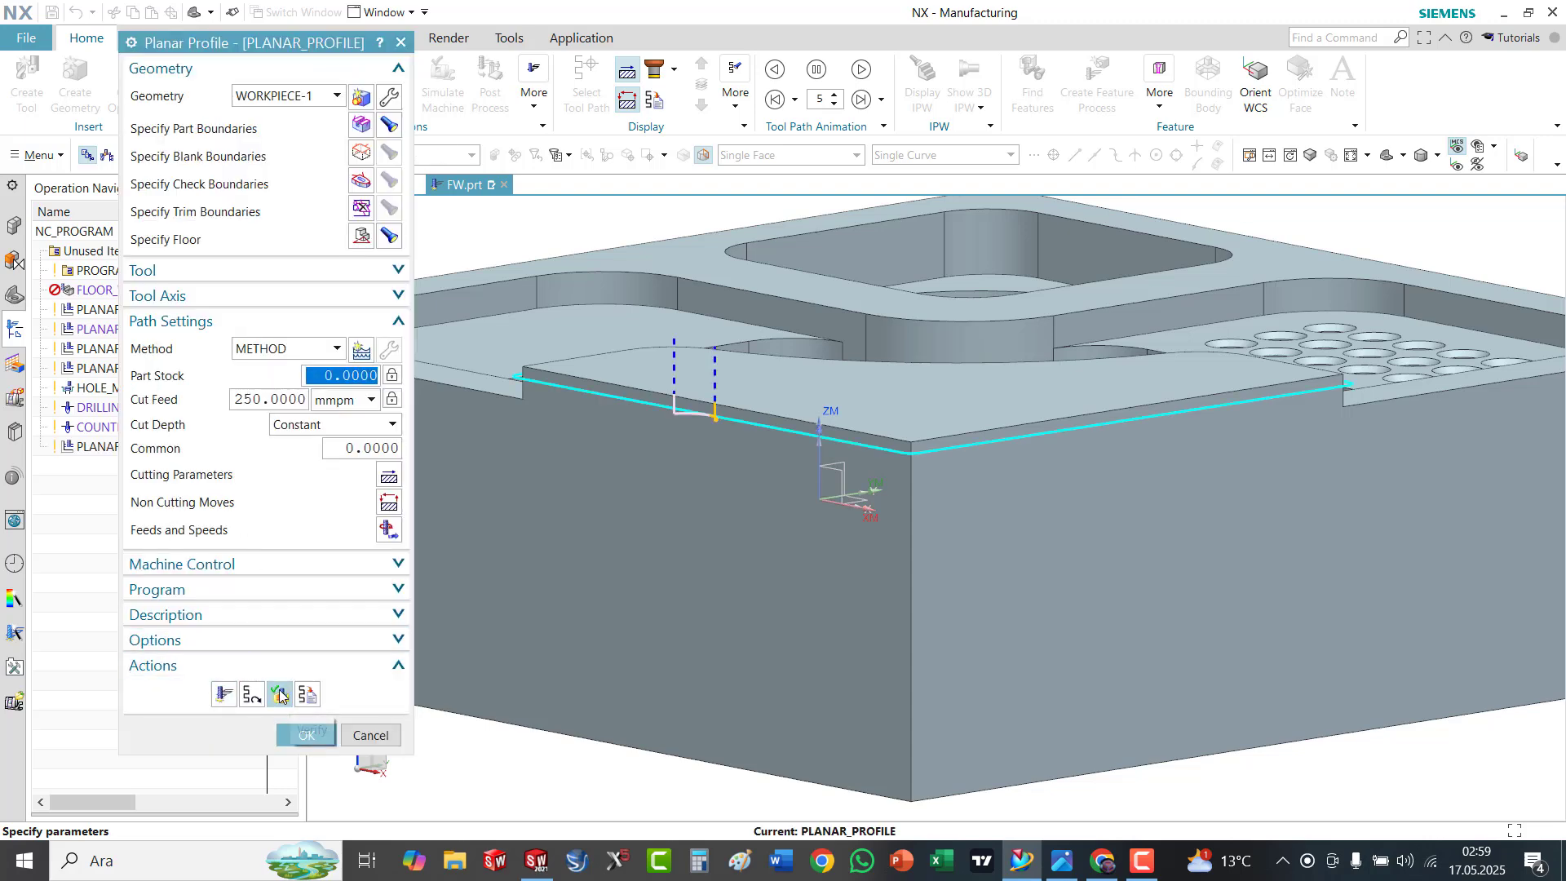
Simulate the Planar Profile tool path in 3D Dynamic at animation speed 3, and accept the operation without creating another one
{"action": "left_click", "coordinate": [280, 694]}
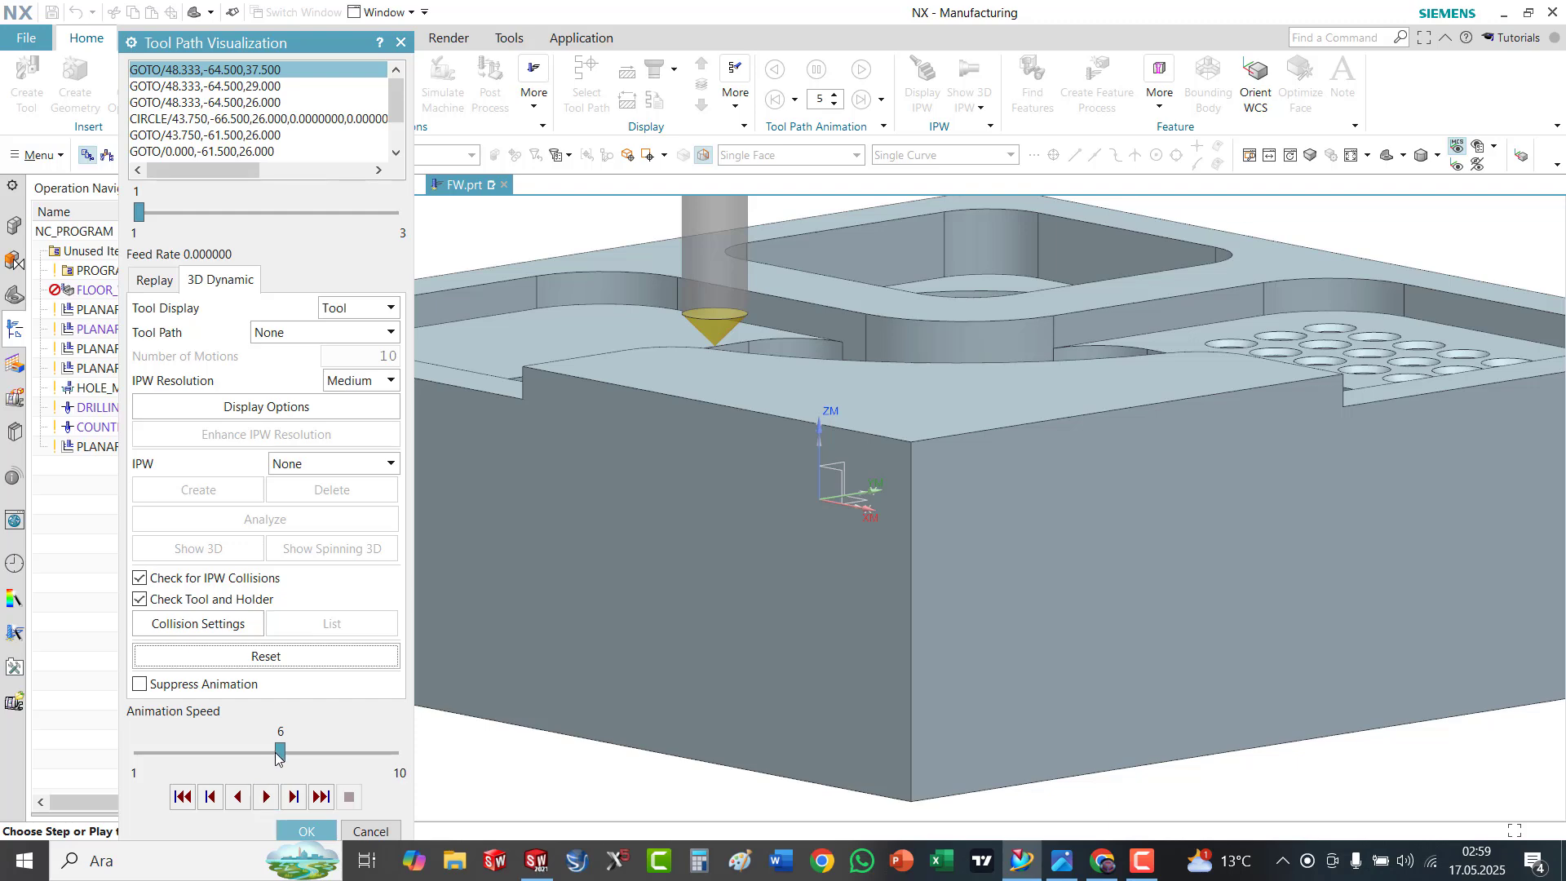
{"action": "left_click", "coordinate": [259, 801]}
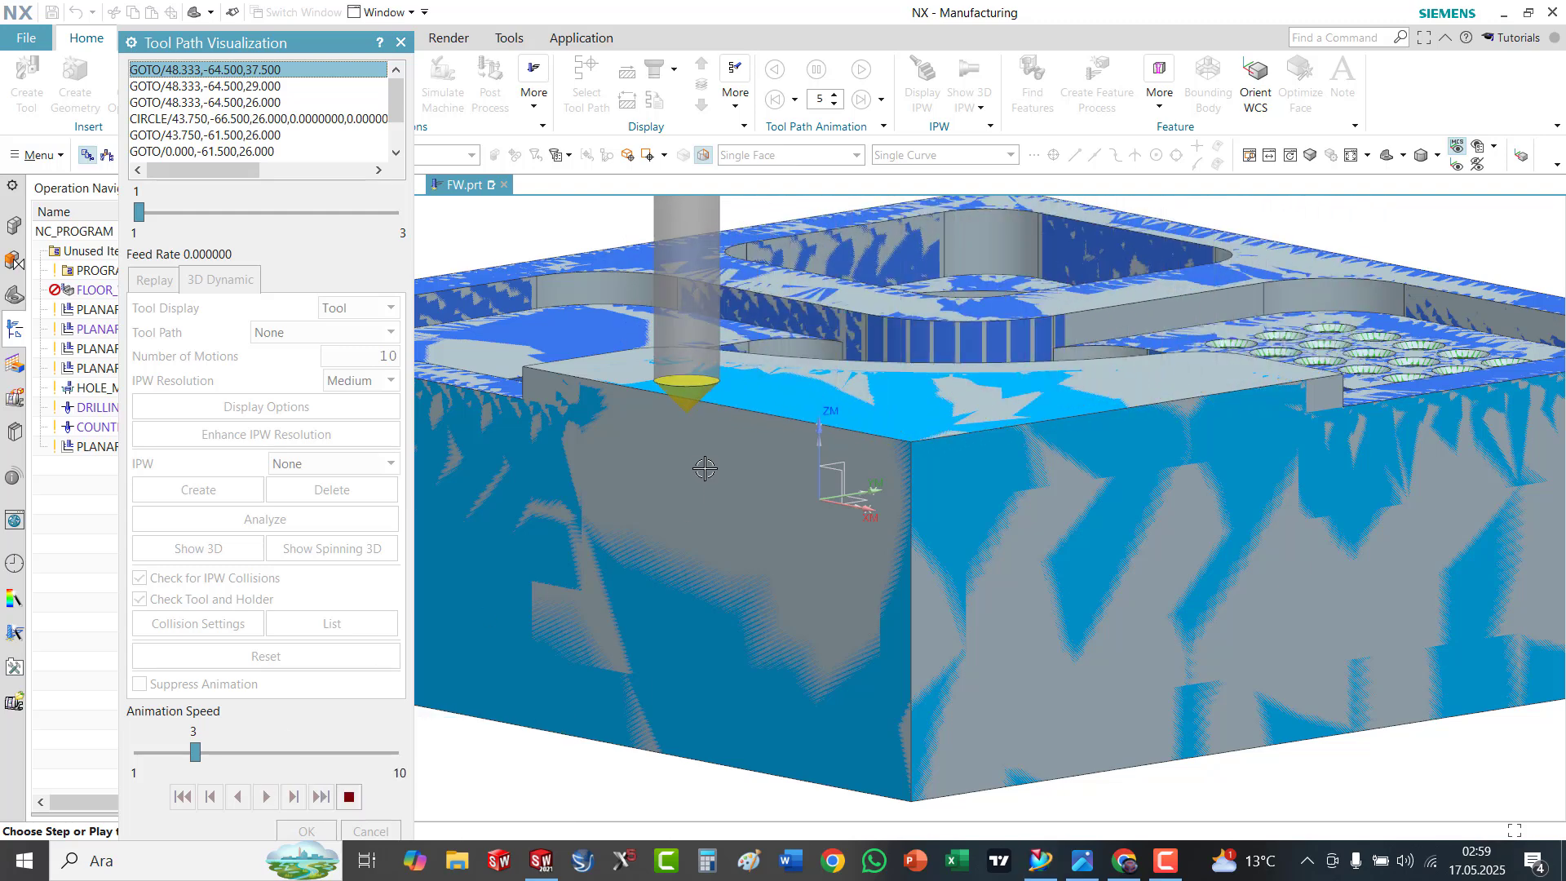
{"action": "left_click", "coordinate": [371, 830]}
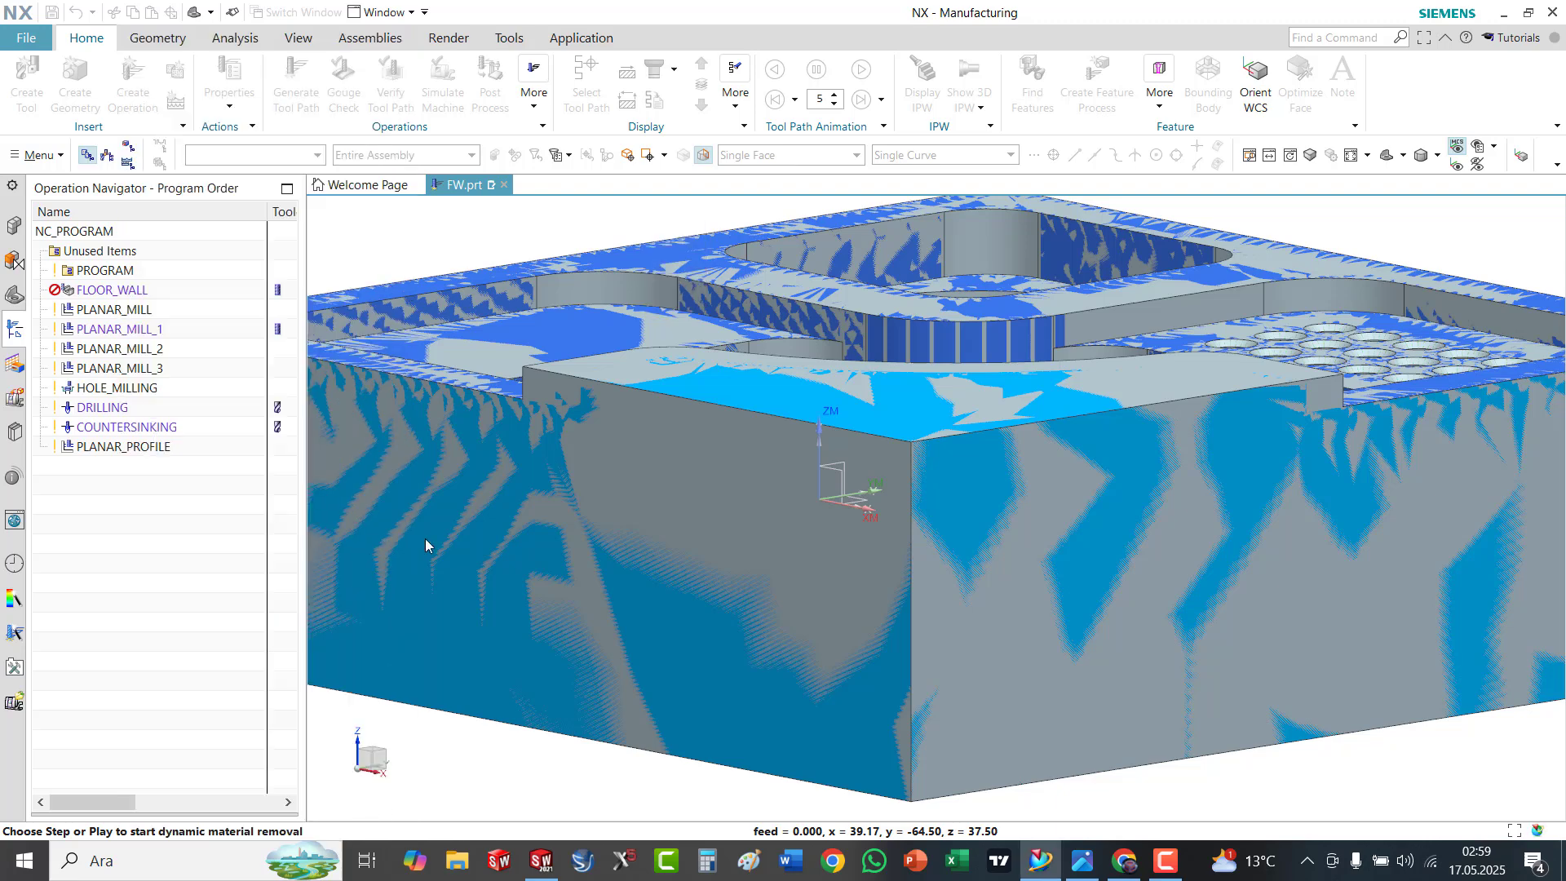
{"action": "left_click", "coordinate": [307, 732]}
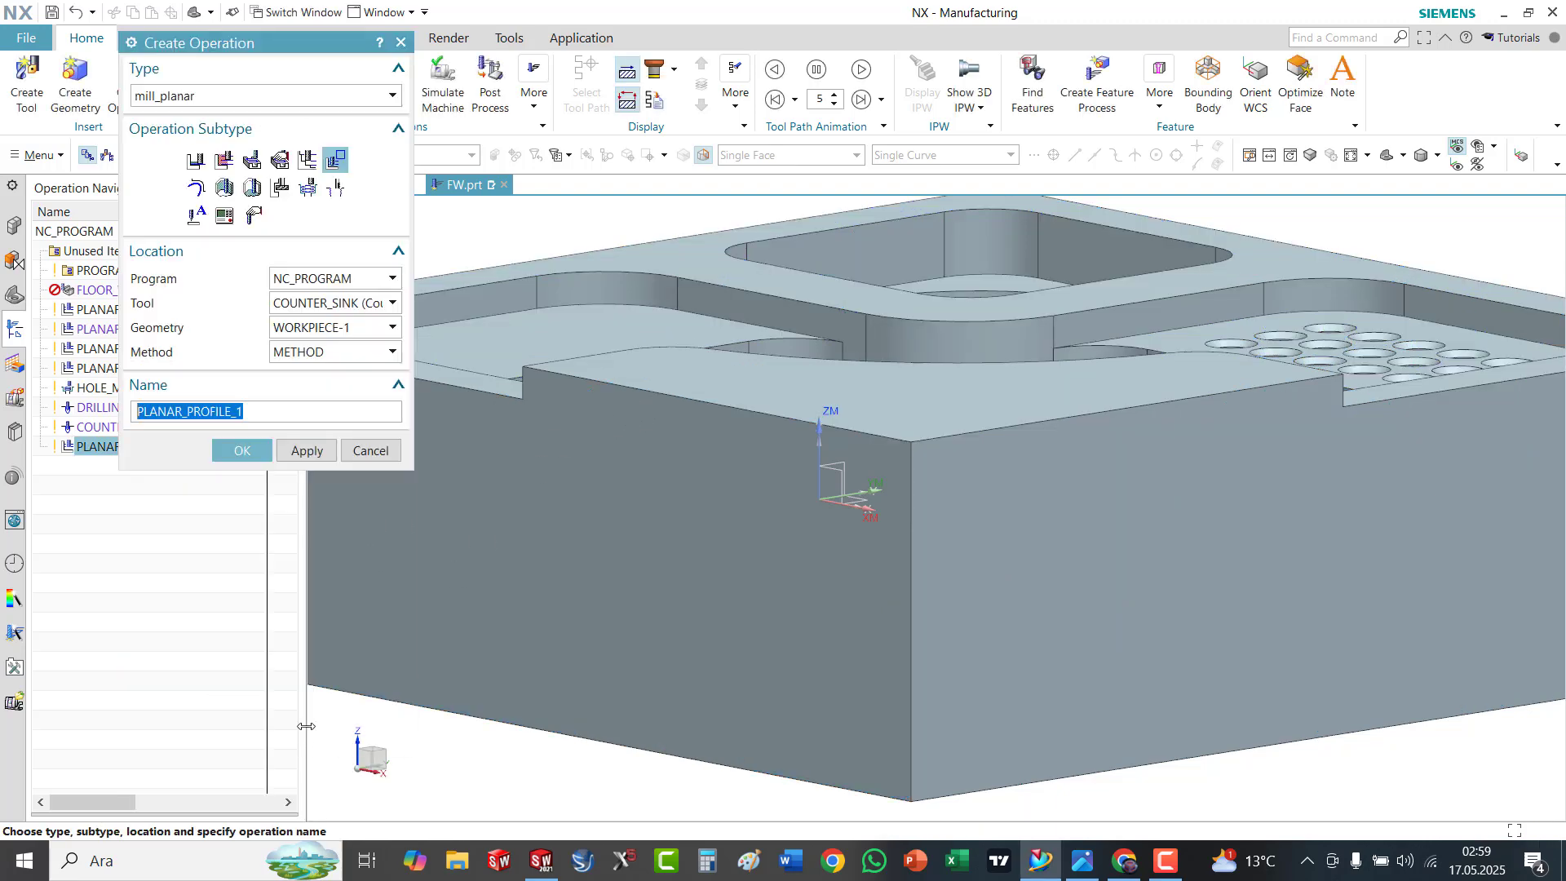
{"action": "left_click", "coordinate": [372, 454]}
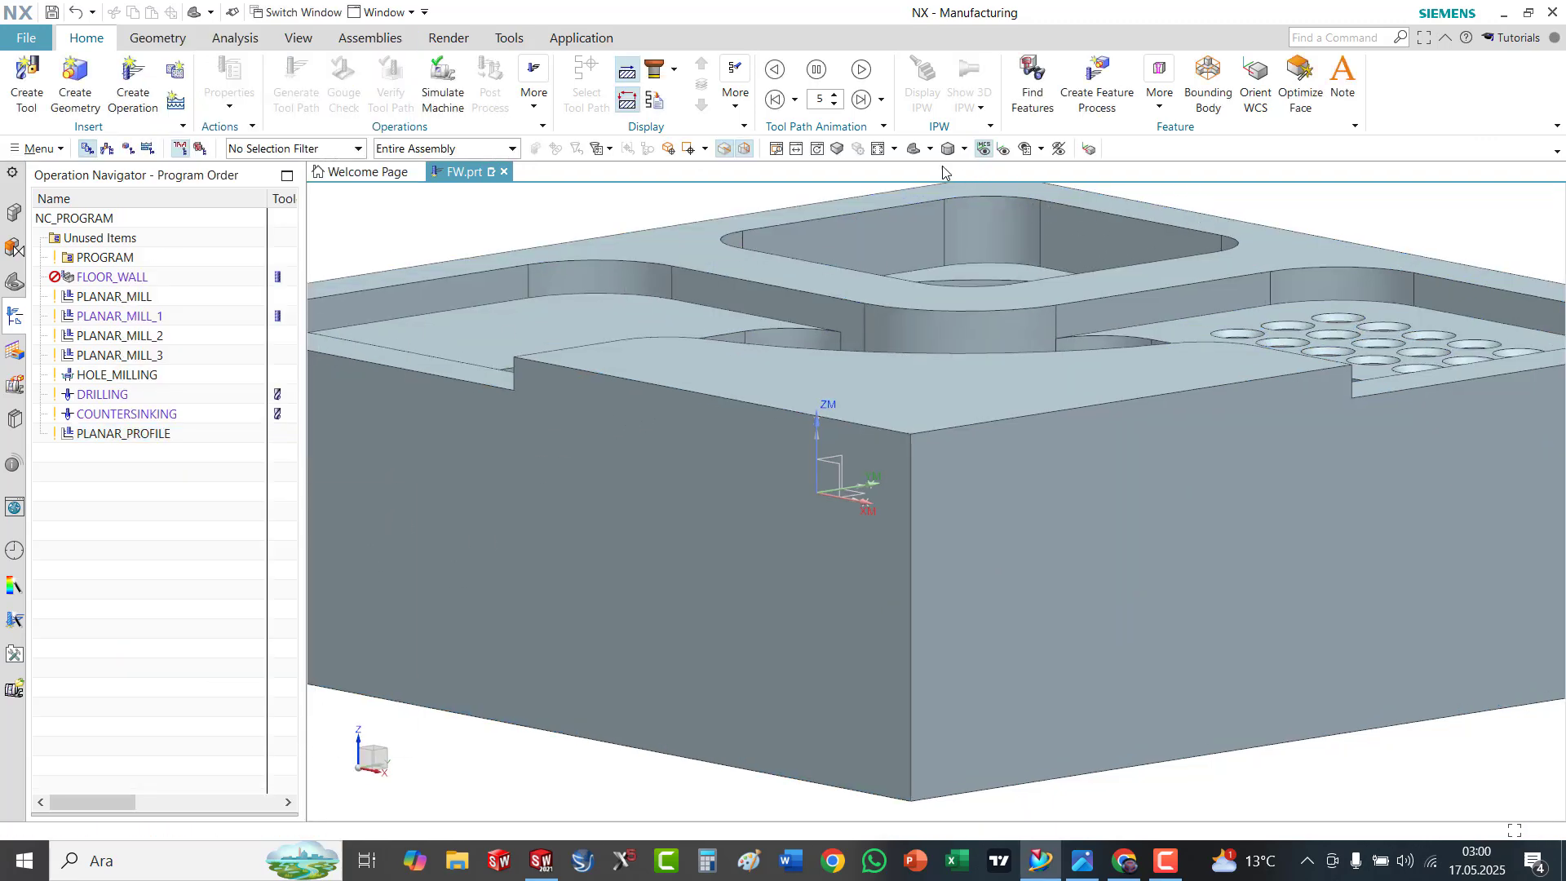
Generate the tool paths of all operations from PLANAR_MILL through PLANAR_PROFILE together, leaving out FLOOR_WALL, and accept the paths
{"action": "left_click", "coordinate": [929, 151]}
{"action": "left_click", "coordinate": [925, 176]}
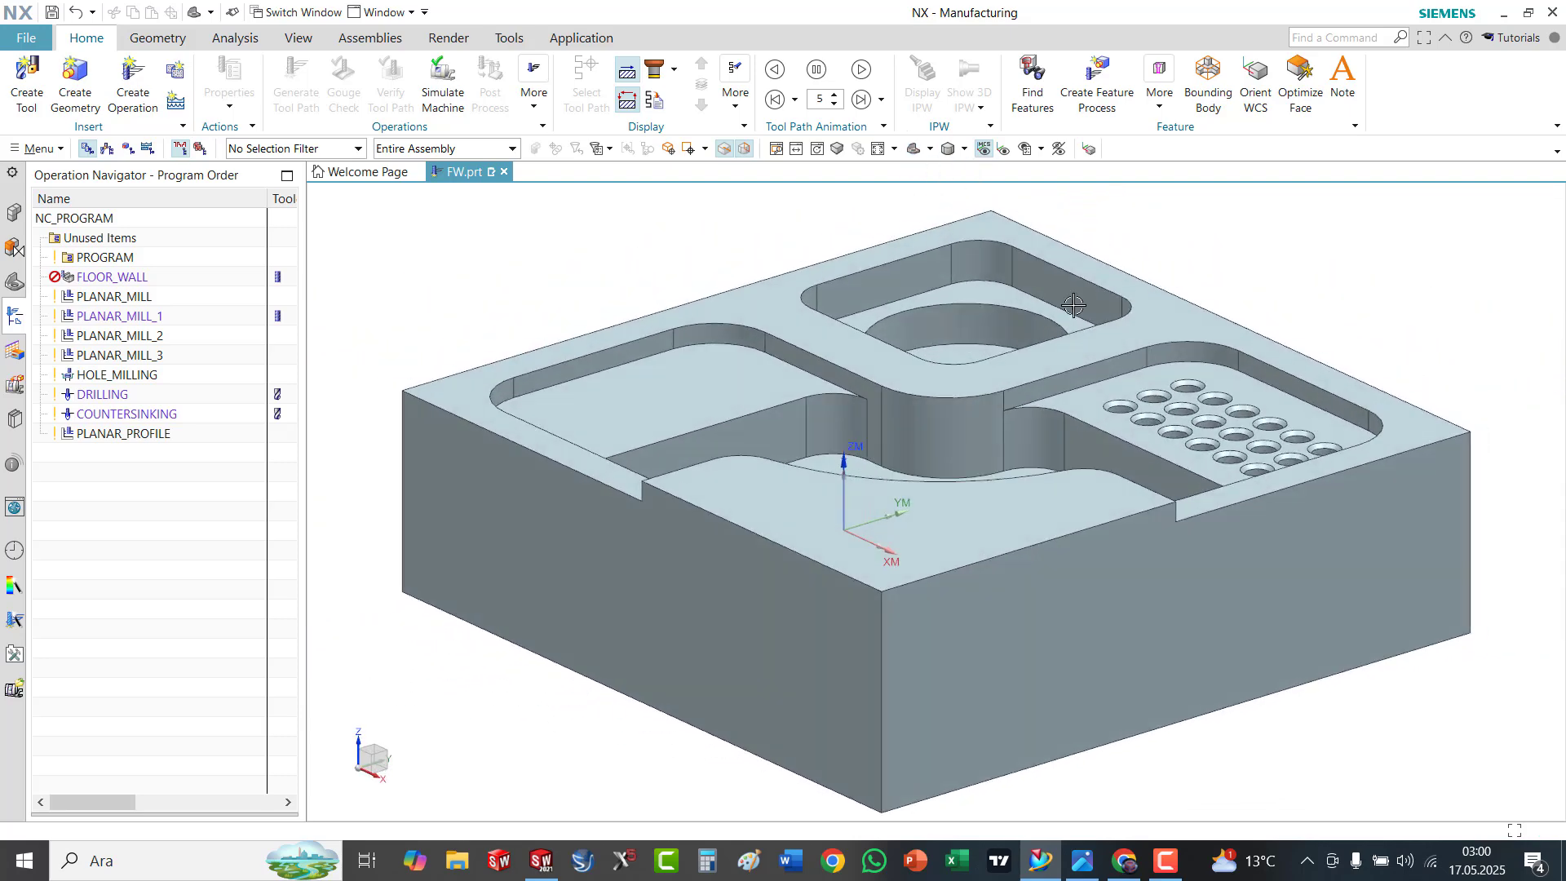
{"action": "left_click", "coordinate": [118, 298]}
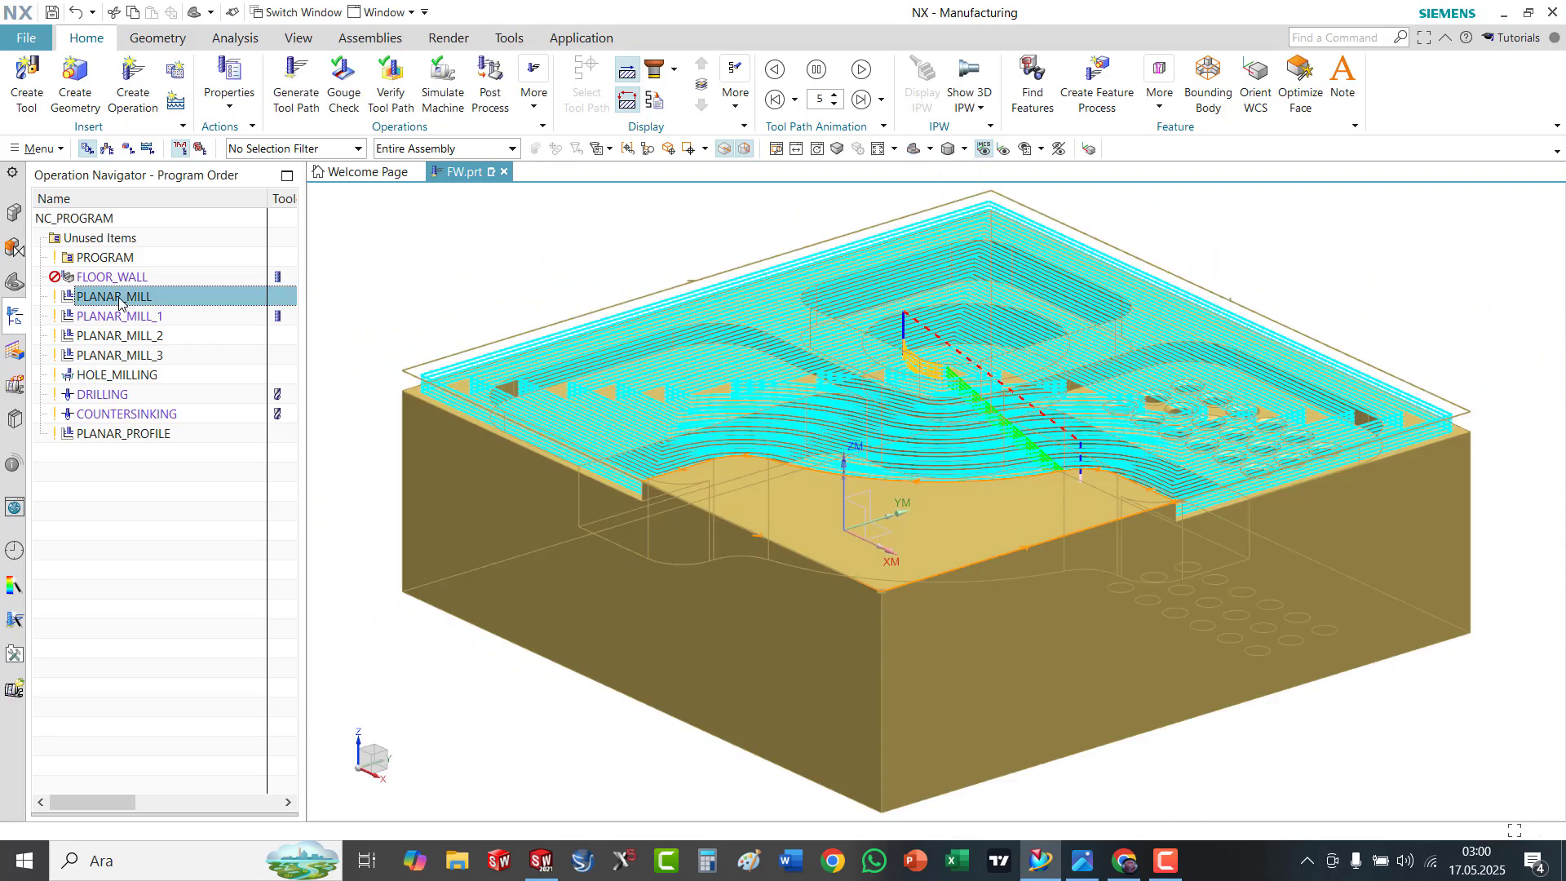
{"action": "left_click", "coordinate": [120, 316], "text": "ctrl"}
{"action": "left_click", "coordinate": [118, 335], "text": "ctrl"}
{"action": "left_click", "coordinate": [118, 356], "text": "ctrl"}
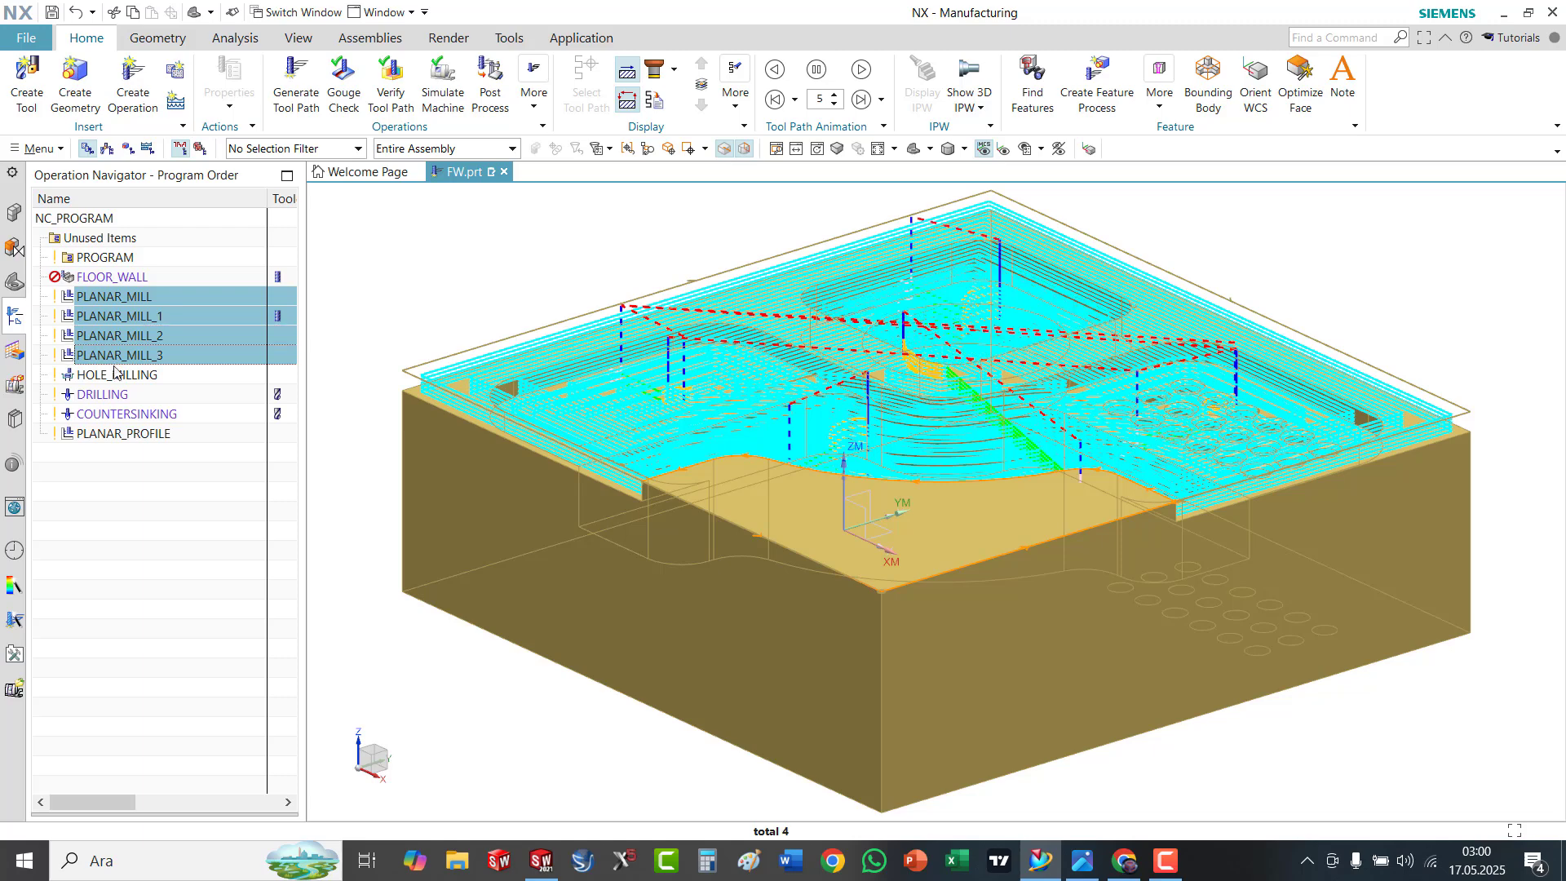
{"action": "left_click", "coordinate": [118, 375], "text": "ctrl"}
{"action": "left_click", "coordinate": [114, 395], "text": "ctrl"}
{"action": "left_click", "coordinate": [118, 414], "text": "ctrl"}
{"action": "left_click", "coordinate": [118, 434], "text": "ctrl"}
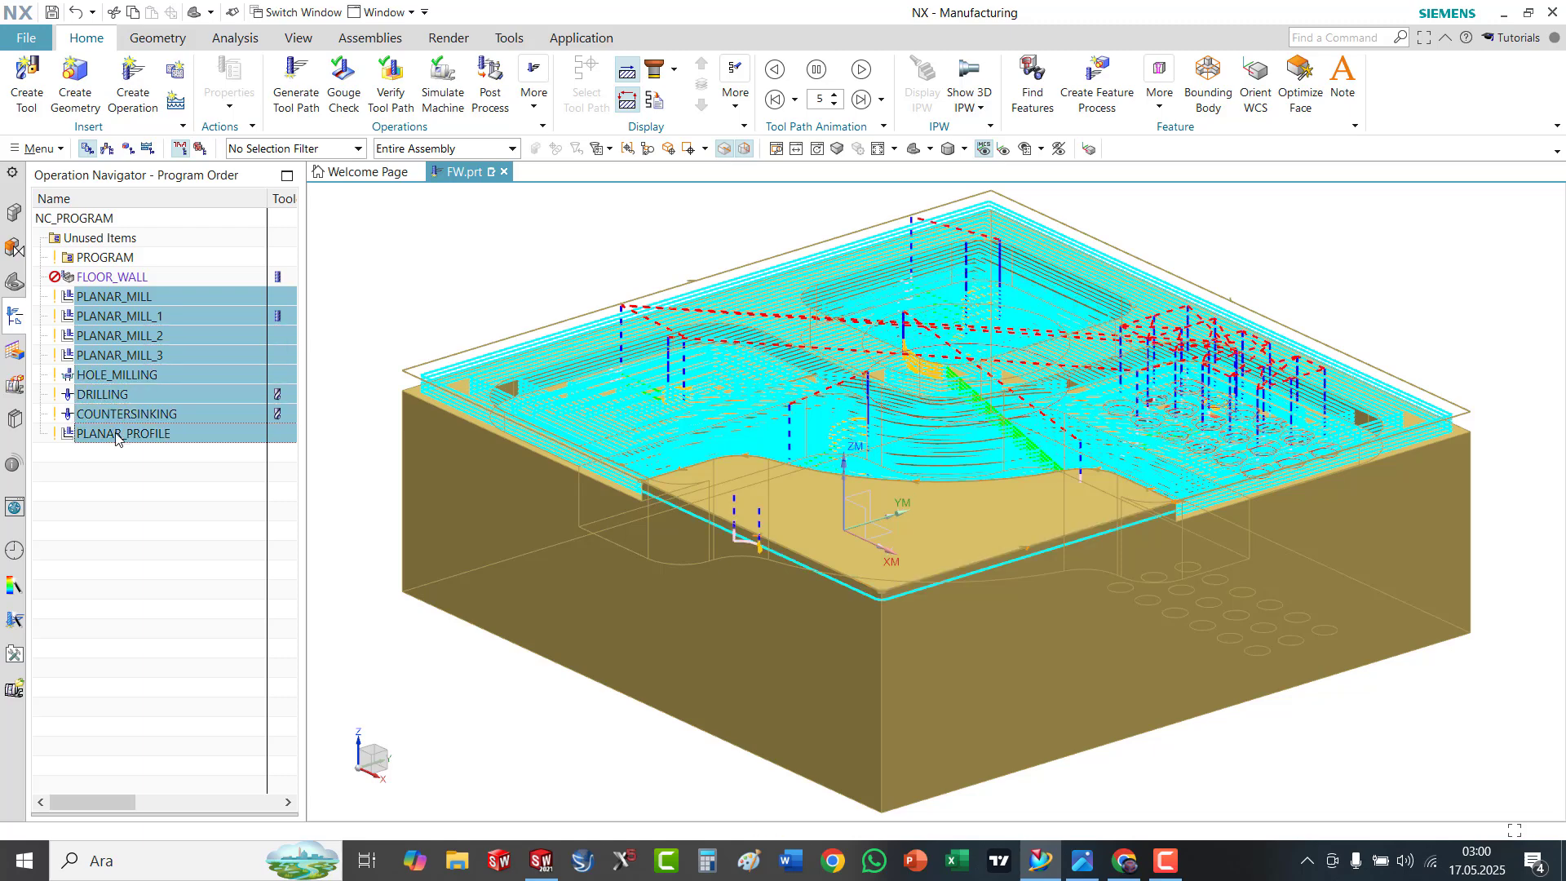
{"action": "right_click", "coordinate": [117, 439]}
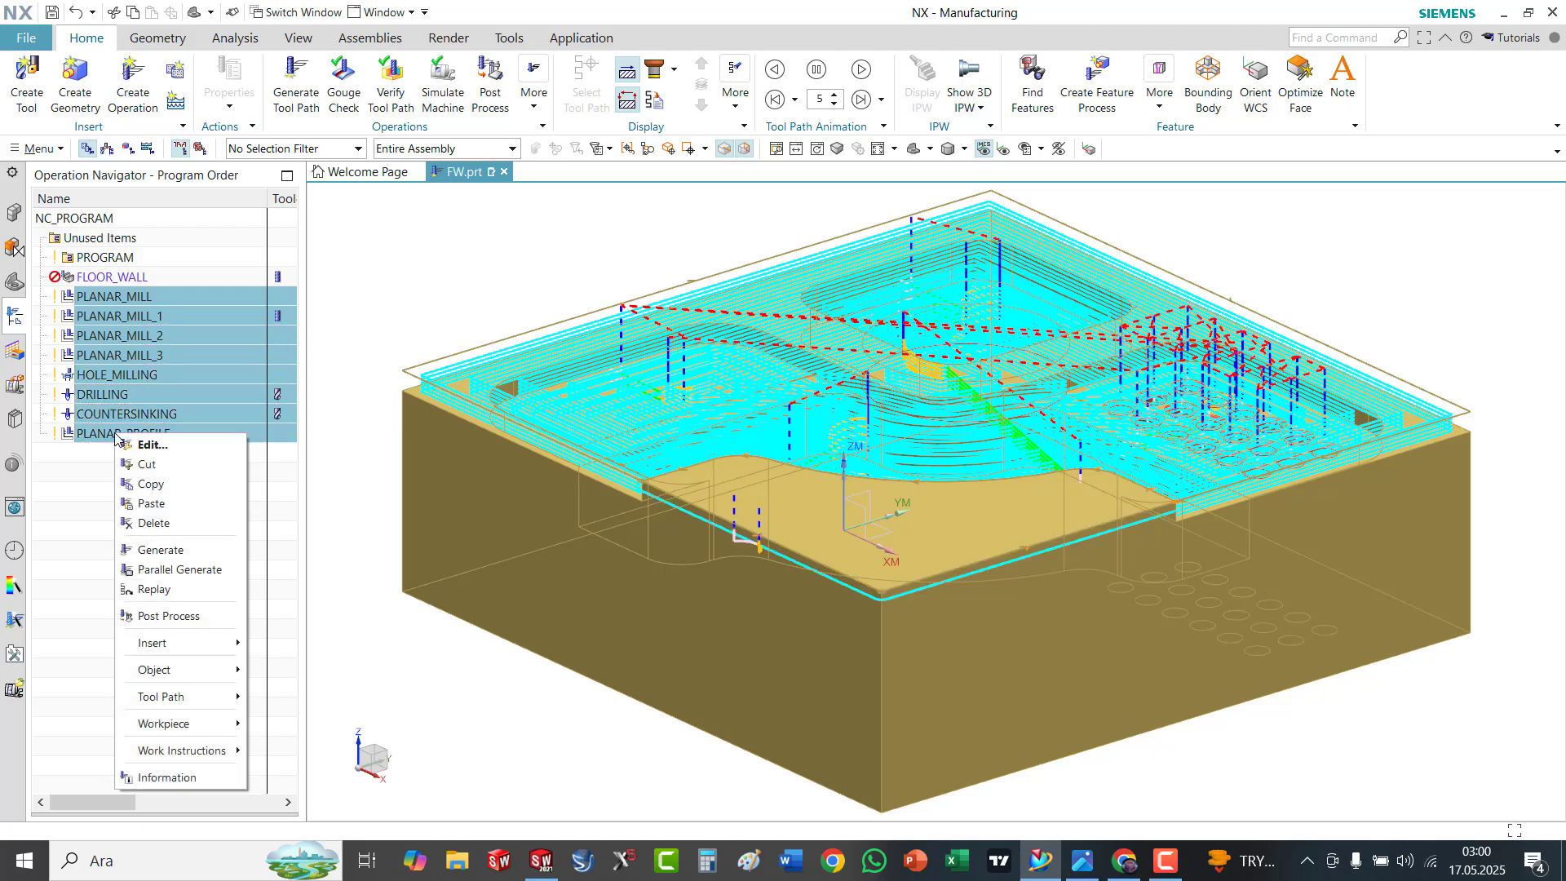
{"action": "left_click", "coordinate": [162, 550]}
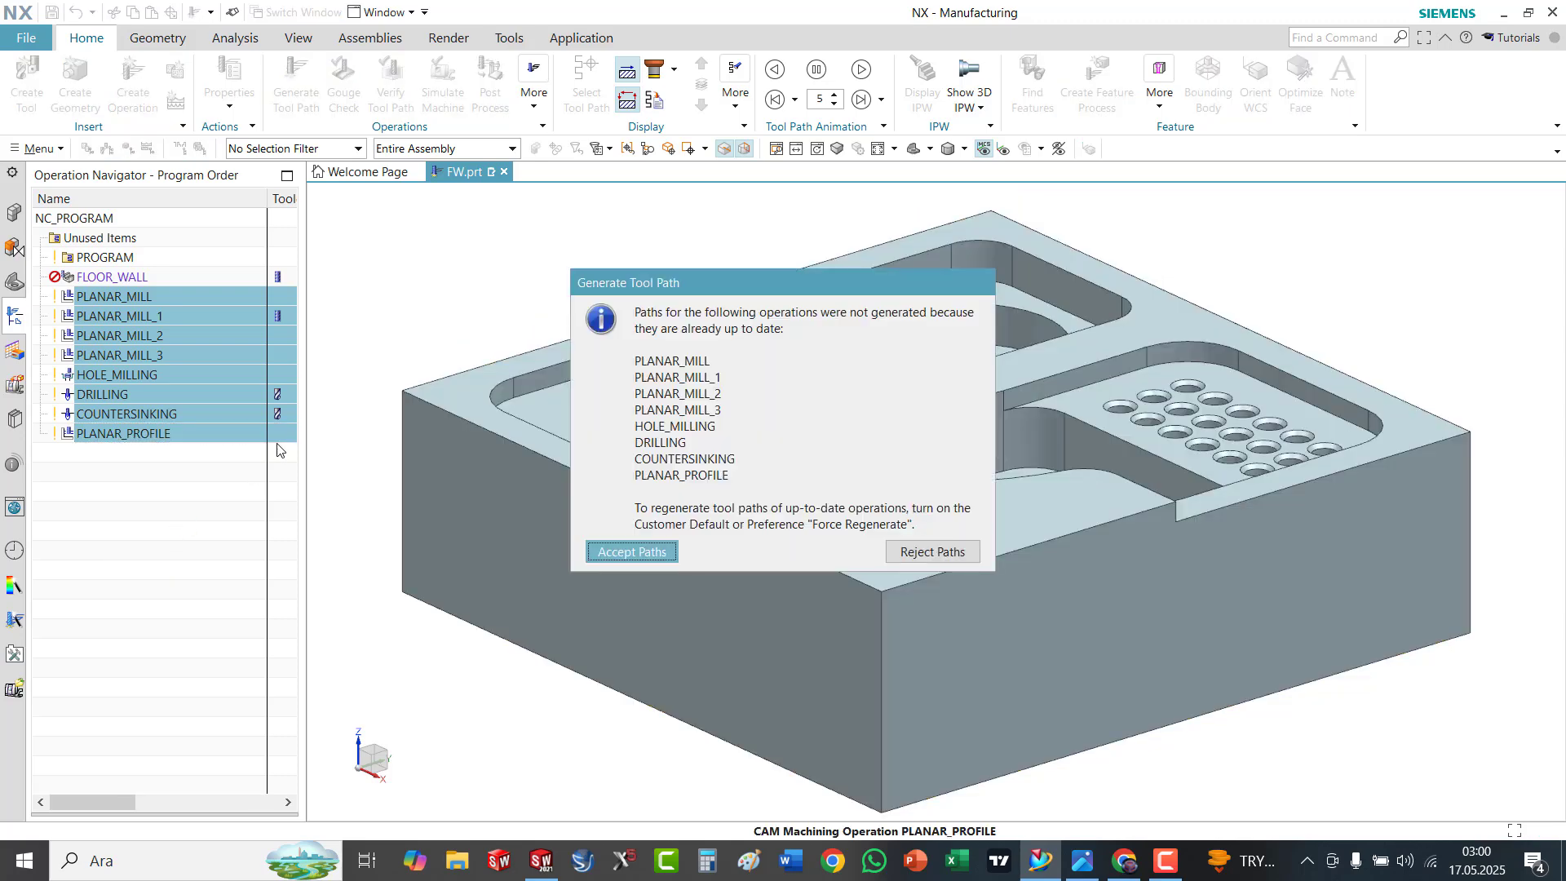
{"action": "left_click", "coordinate": [631, 553]}
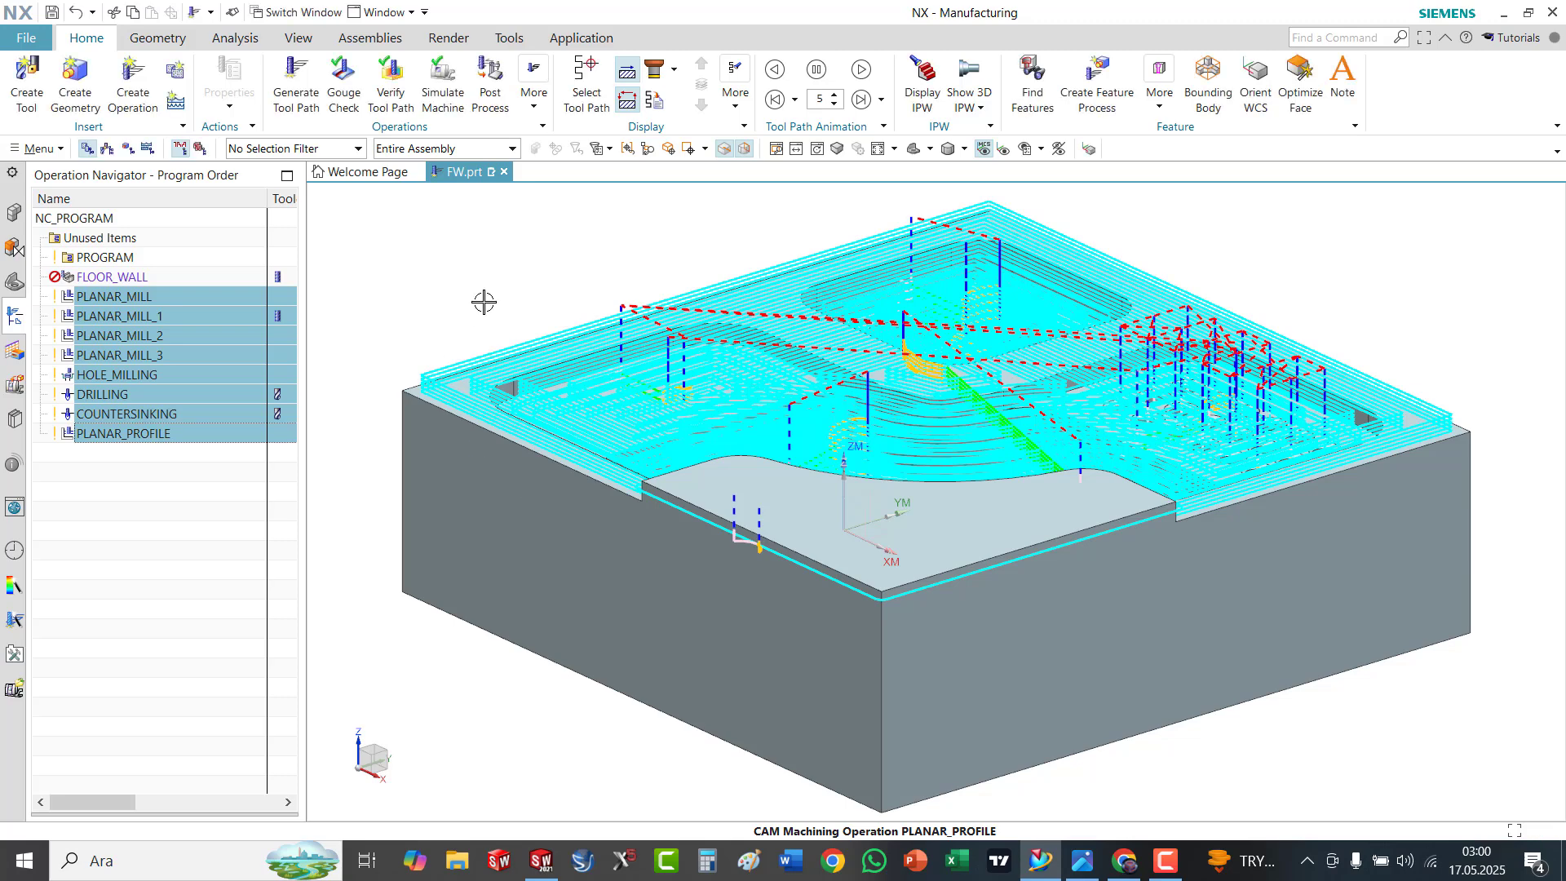
Verify the whole selected operation sequence with a 3D Dynamic material removal simulation, raise the animation speed to 8, and inspect the machined part
{"action": "left_click", "coordinate": [396, 94]}
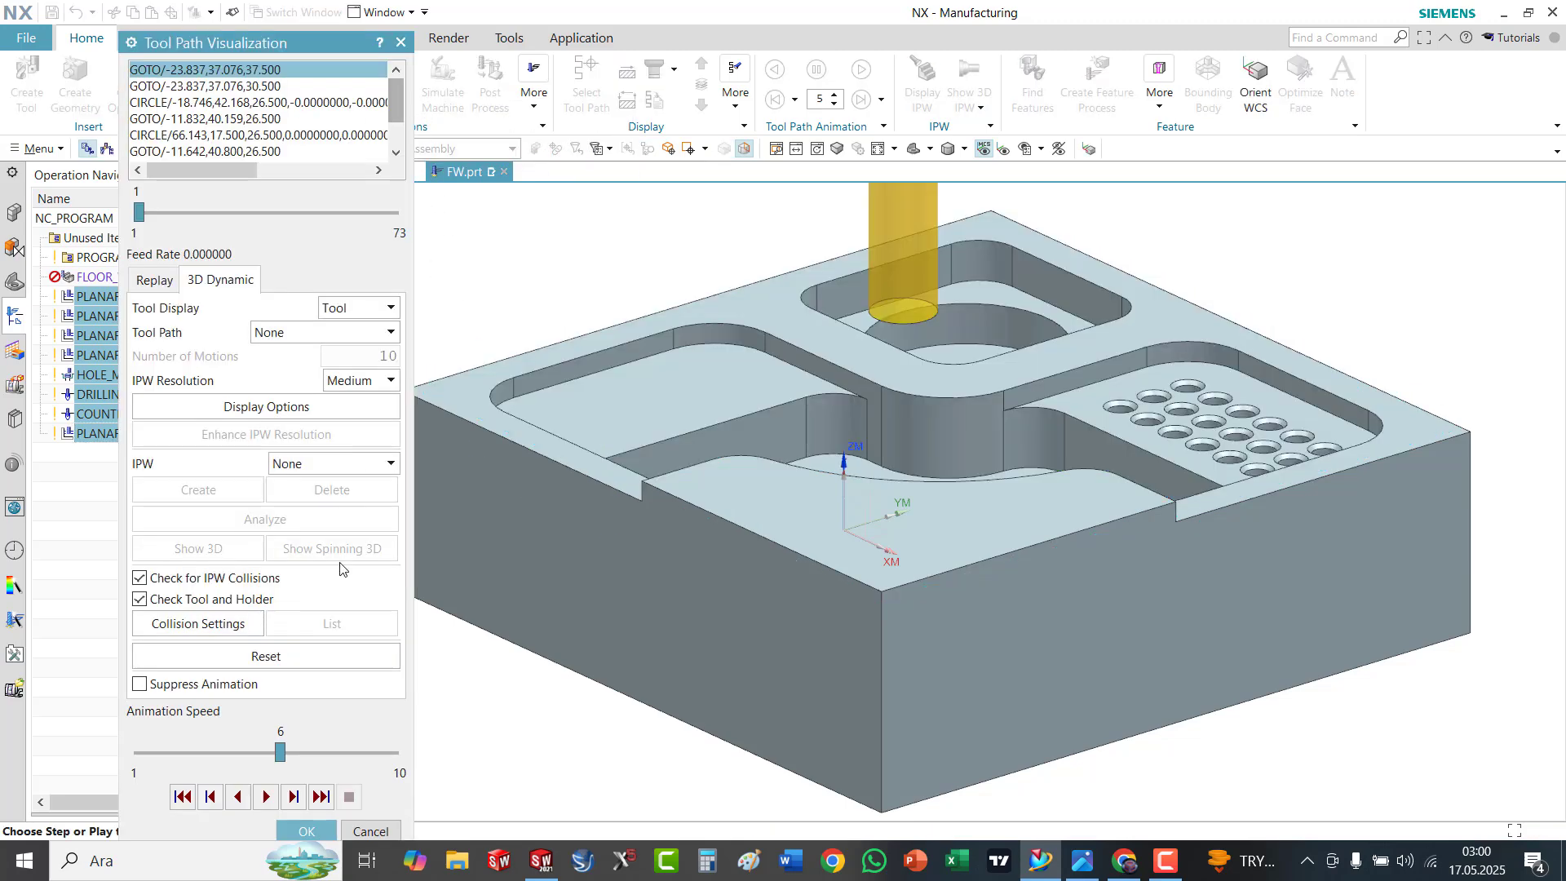
{"action": "left_click", "coordinate": [295, 655]}
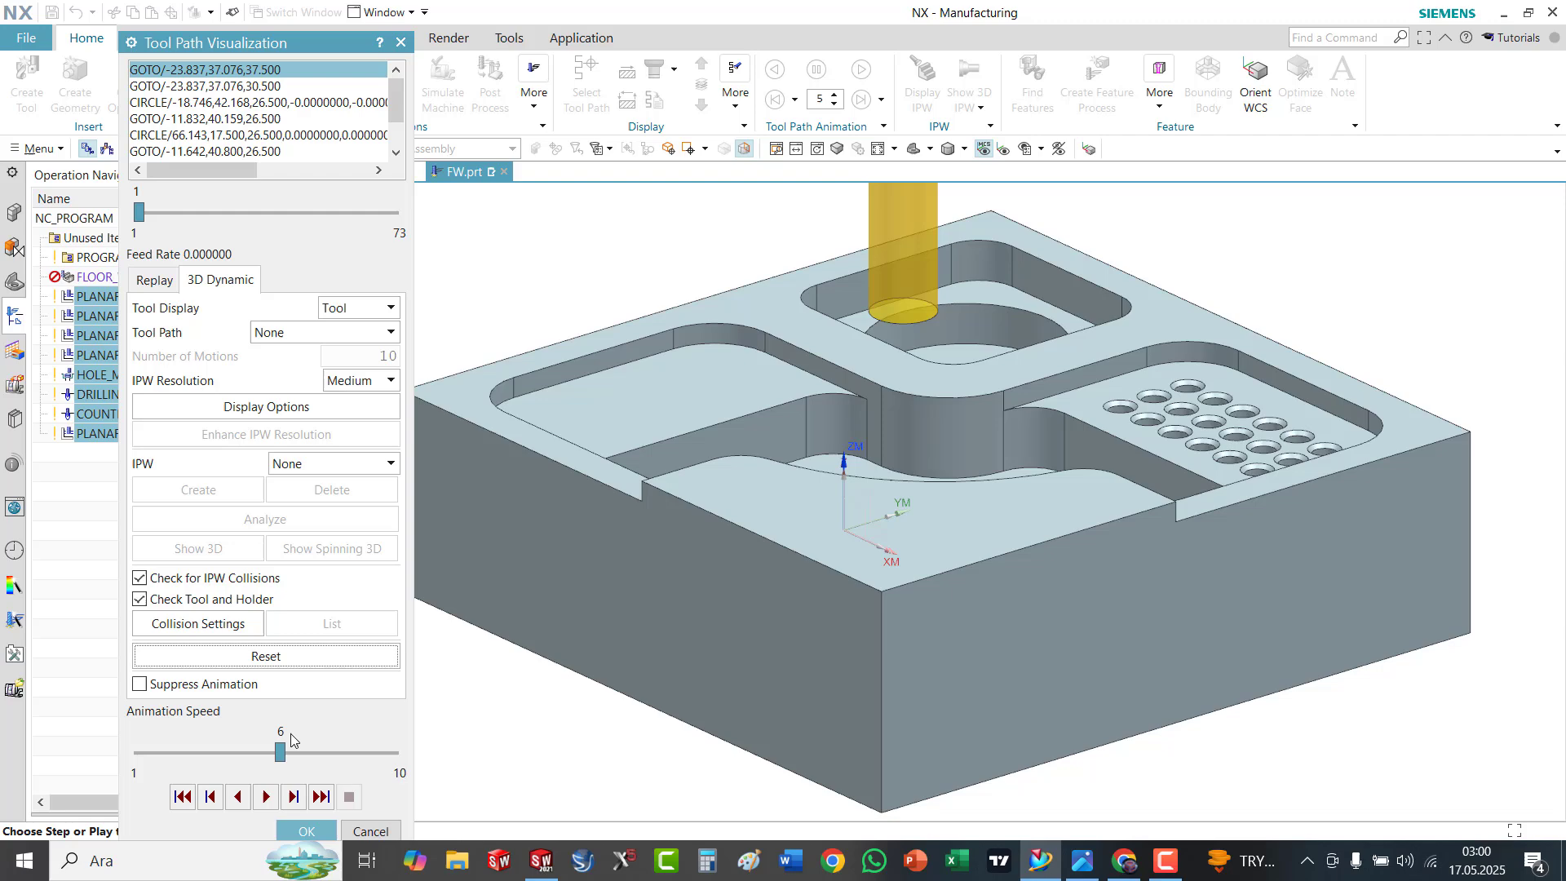
{"action": "left_click", "coordinate": [269, 797]}
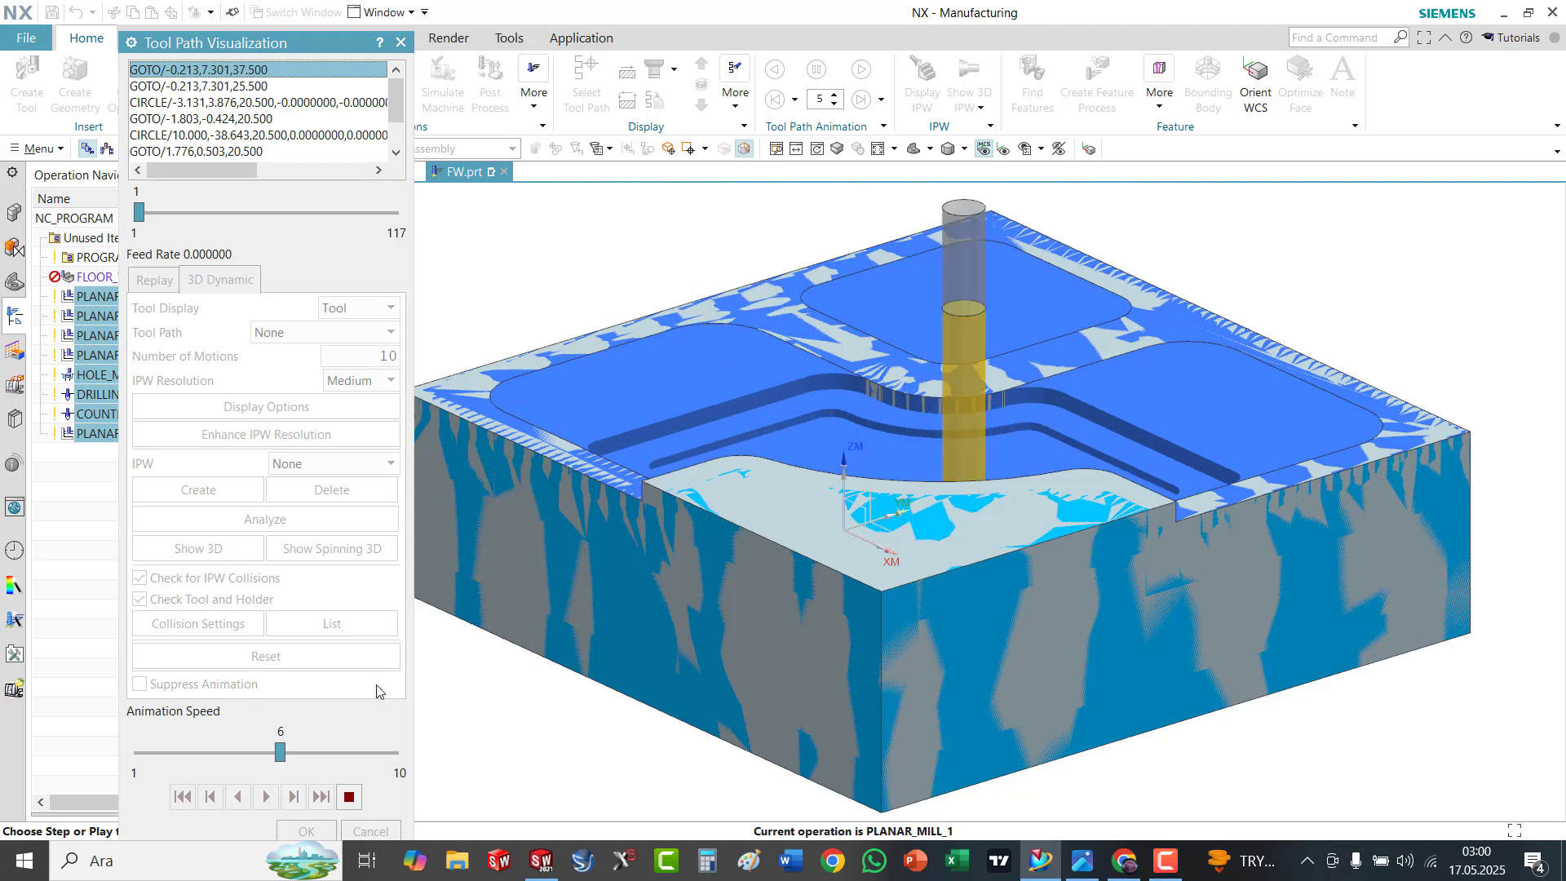
{"action": "left_click_drag", "start_coordinate": [283, 751], "coordinate": [337, 753]}
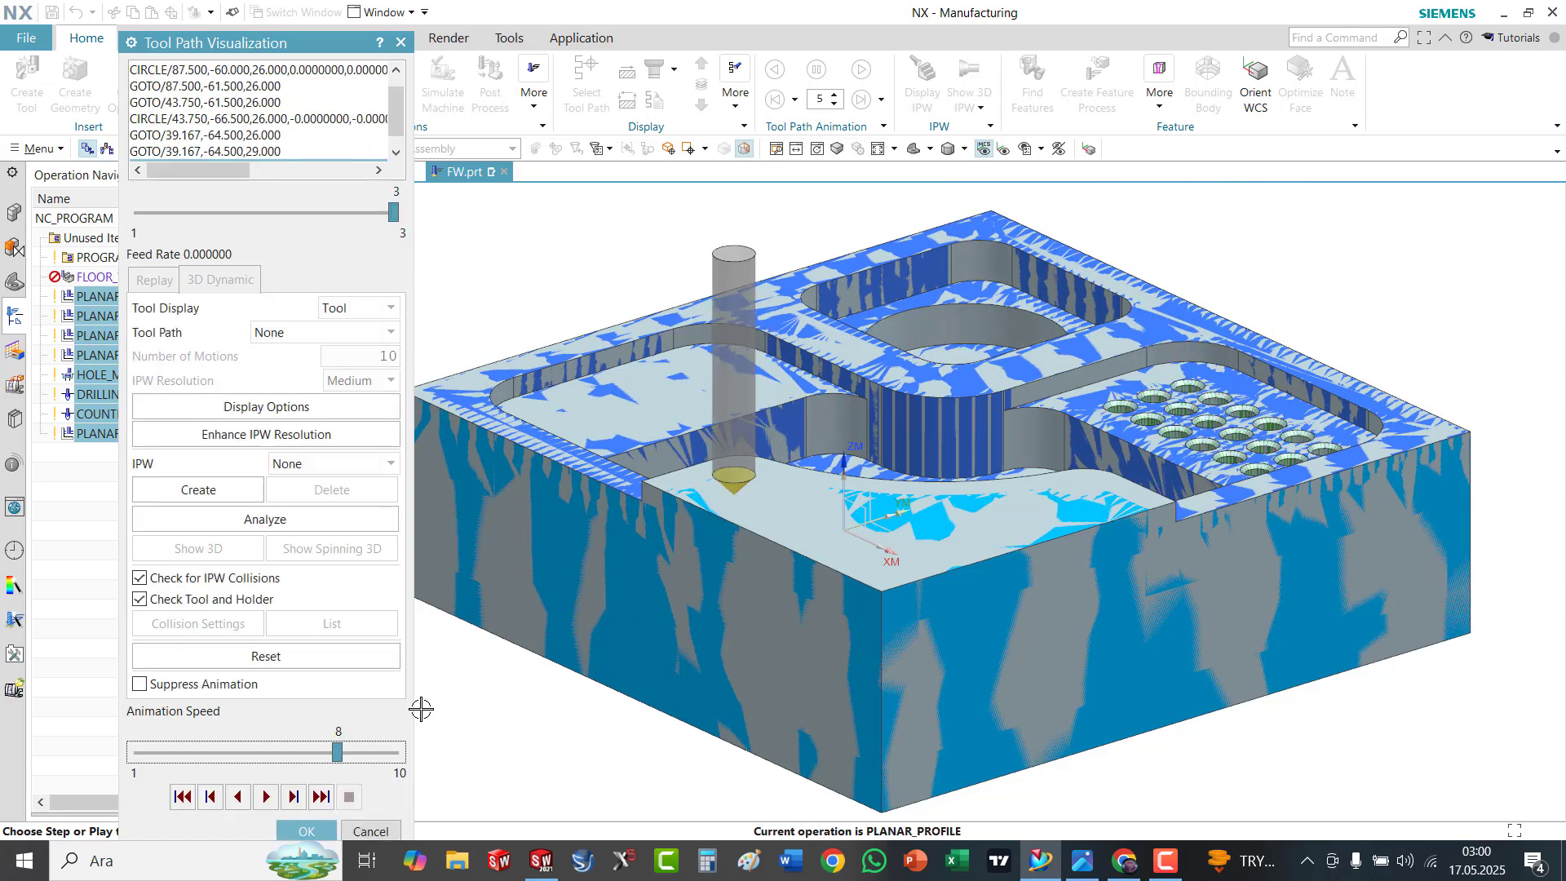
{"action": "middle_click_drag", "start_coordinate": [1324, 483], "coordinate": [1275, 362]}
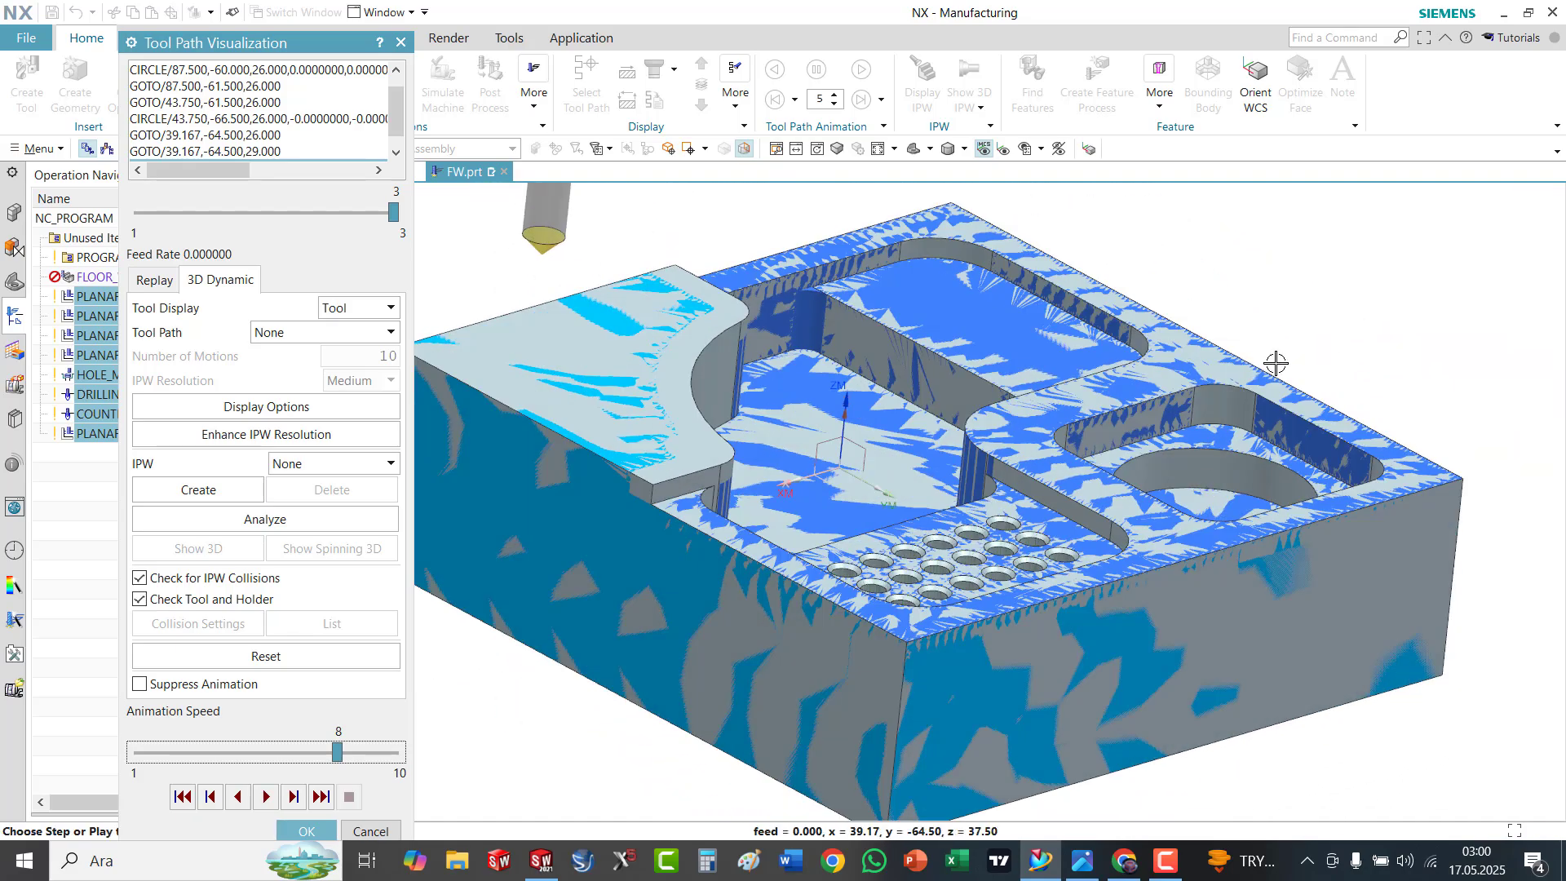
{"action": "left_click", "coordinate": [930, 149]}
{"action": "left_click", "coordinate": [920, 172]}
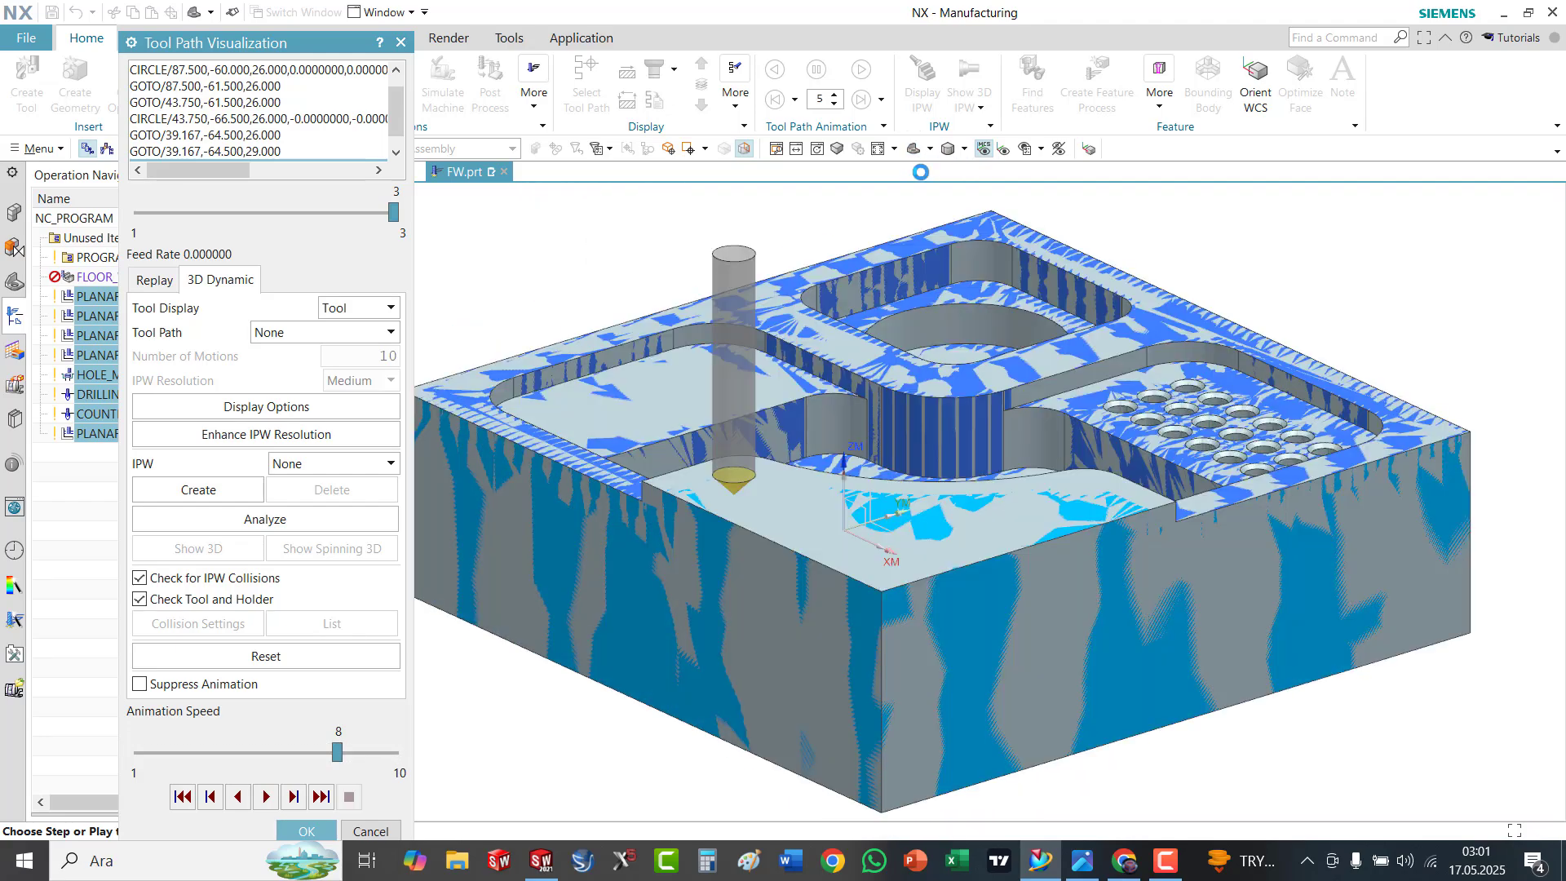